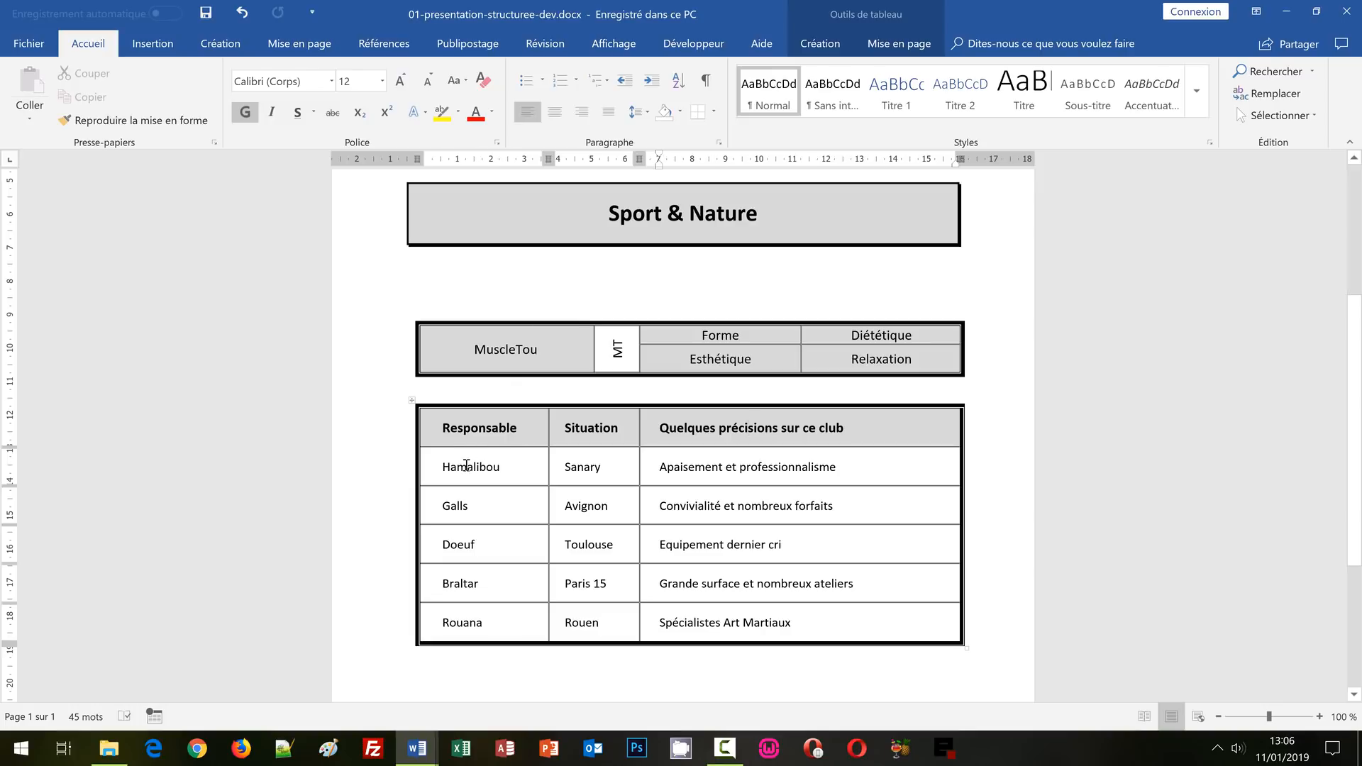
- Compare the finished table layout in 01-presentation-structuree-dev.docx with the raw text in 01-presentation-structuree.docx
drag(466, 470, 469, 578)
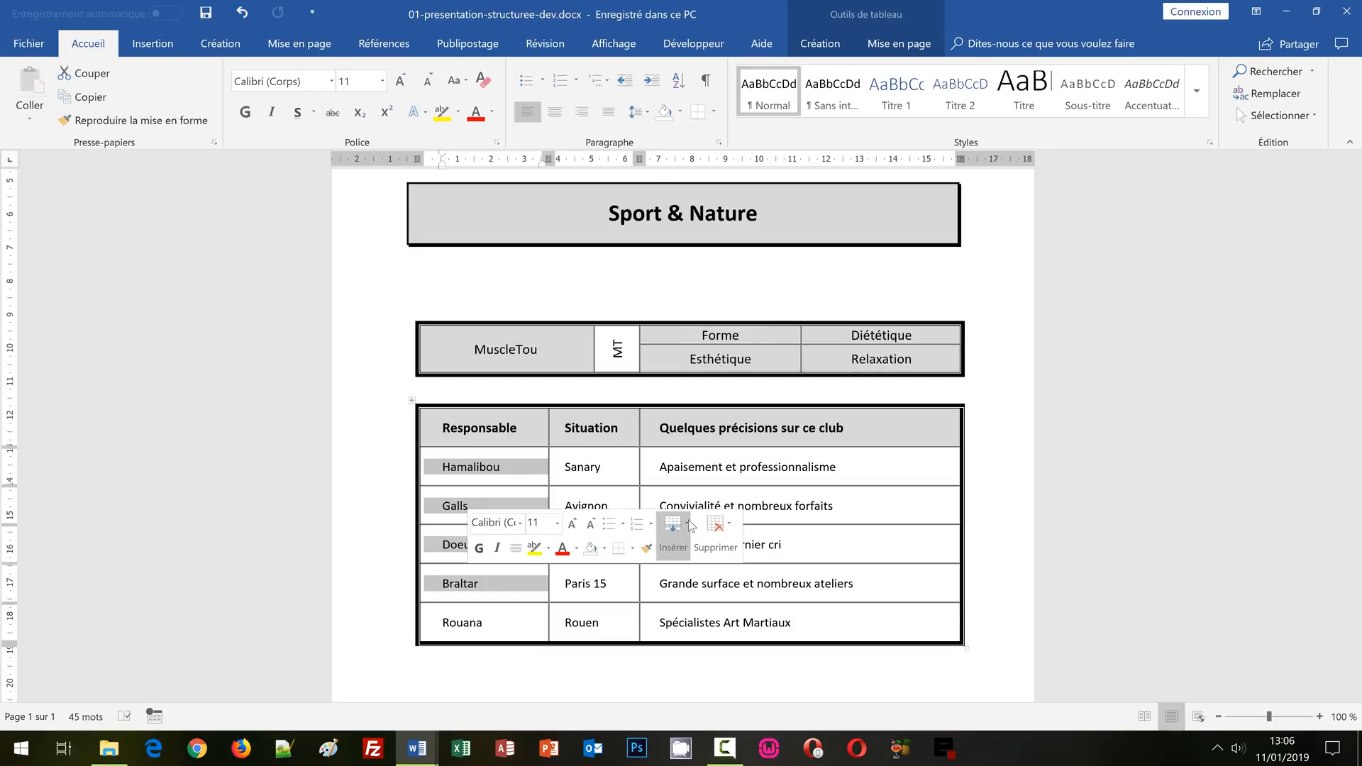
click(853, 429)
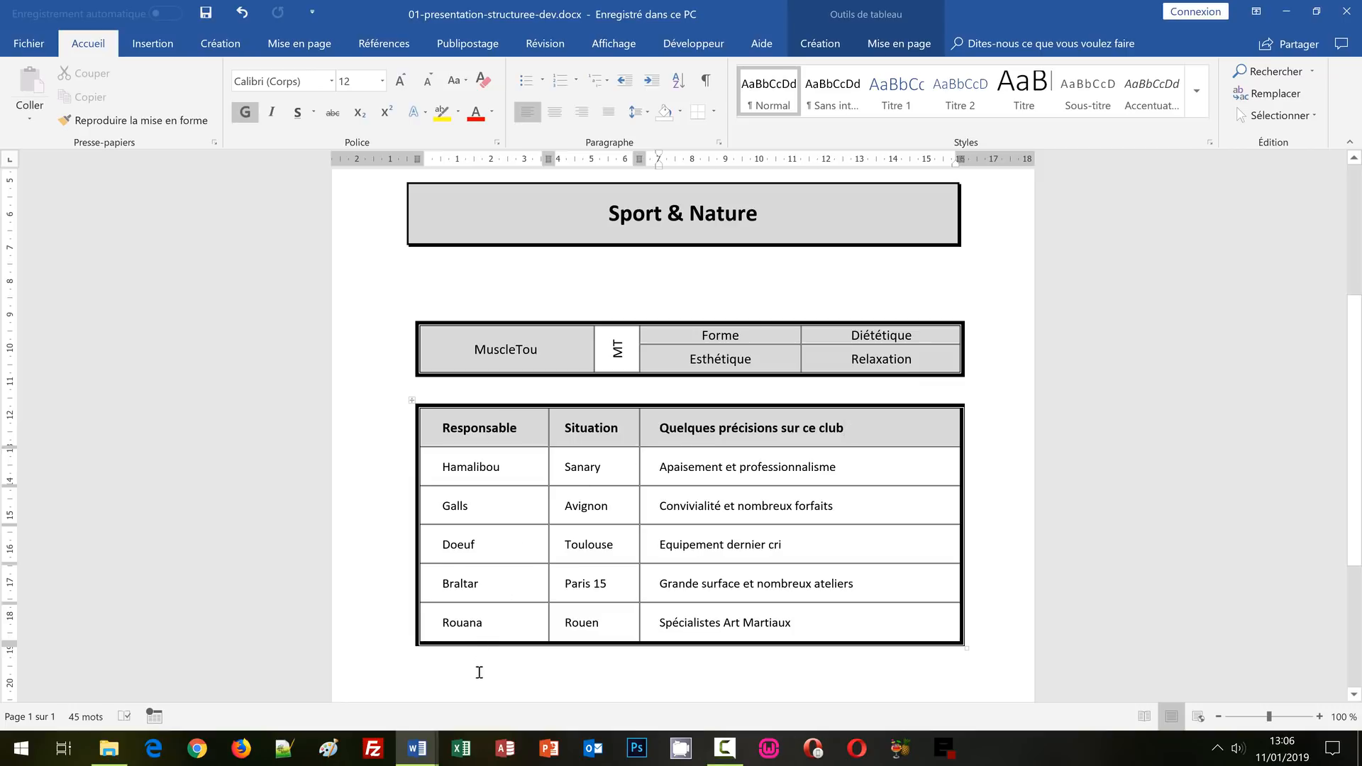
mouse_move(419, 749)
click(556, 648)
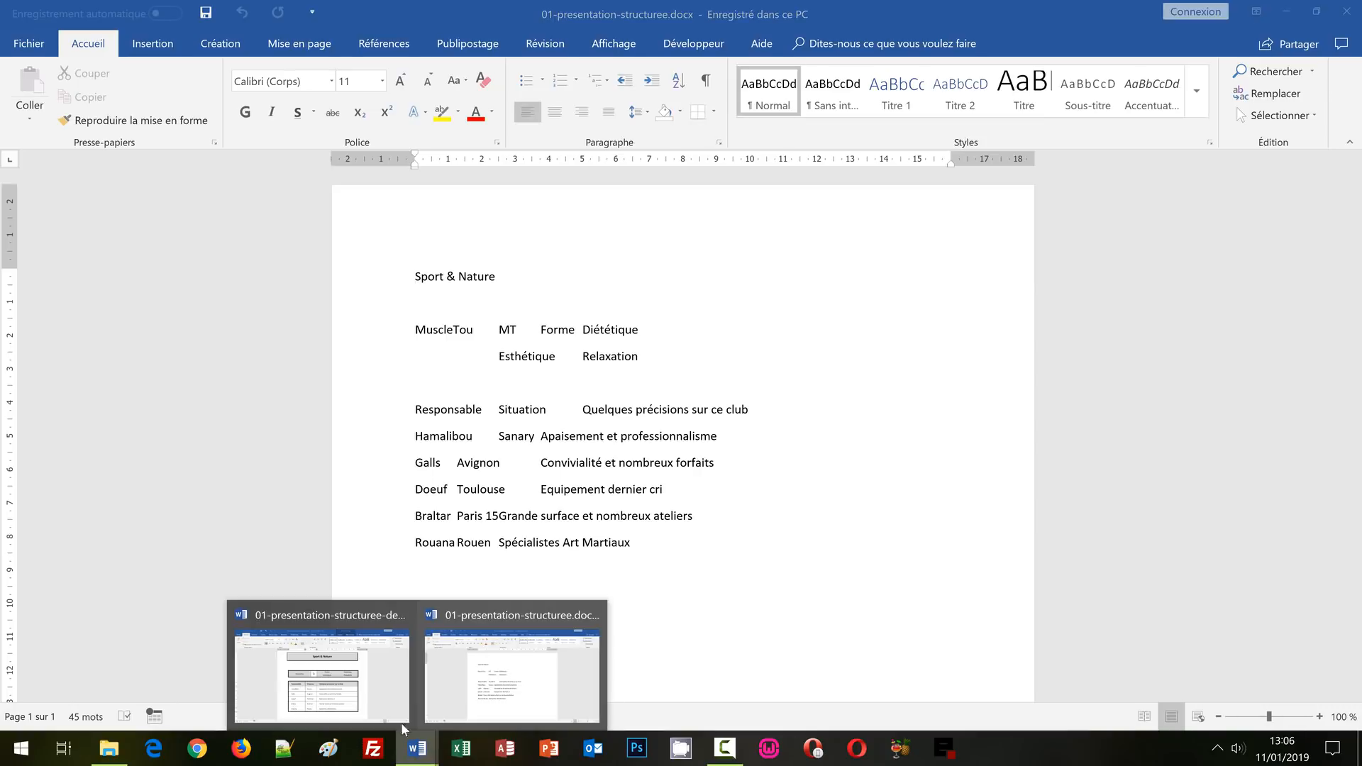
click(401, 723)
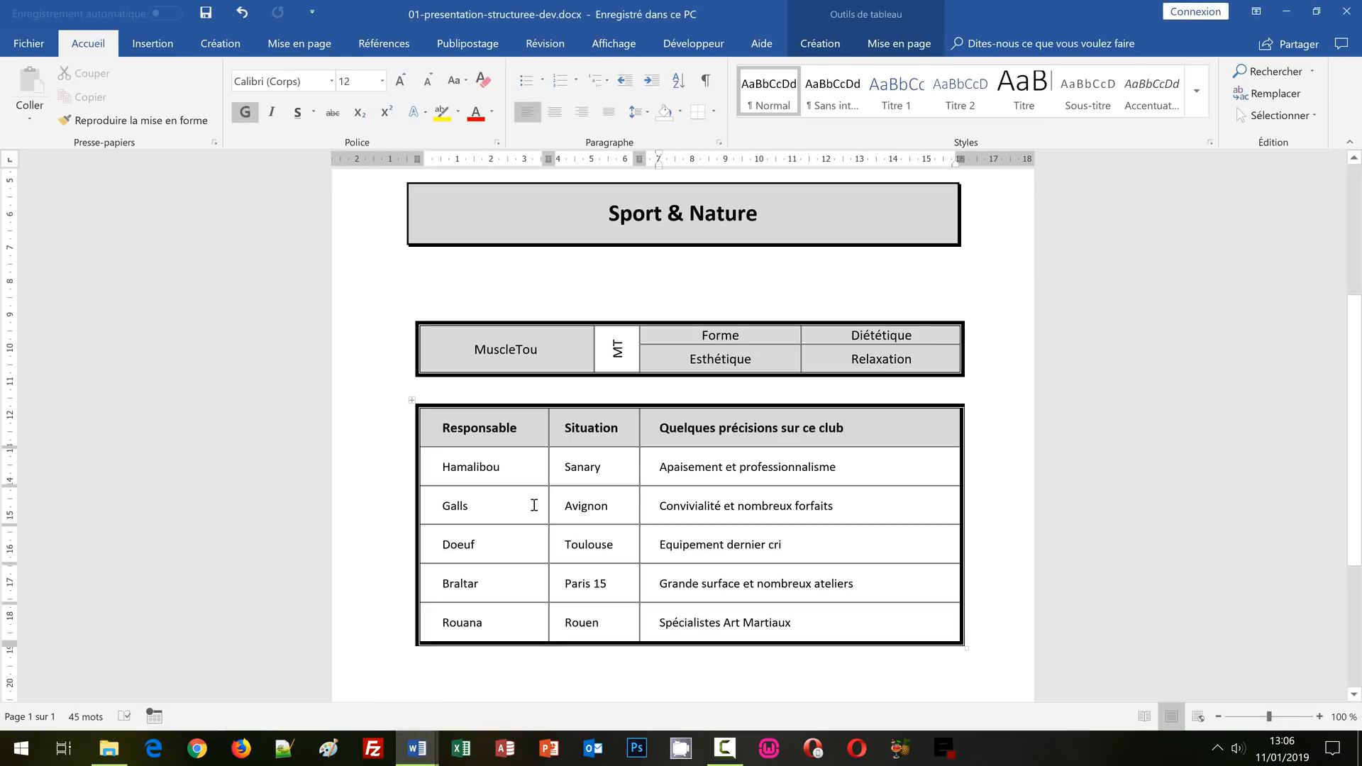
mouse_move(417, 747)
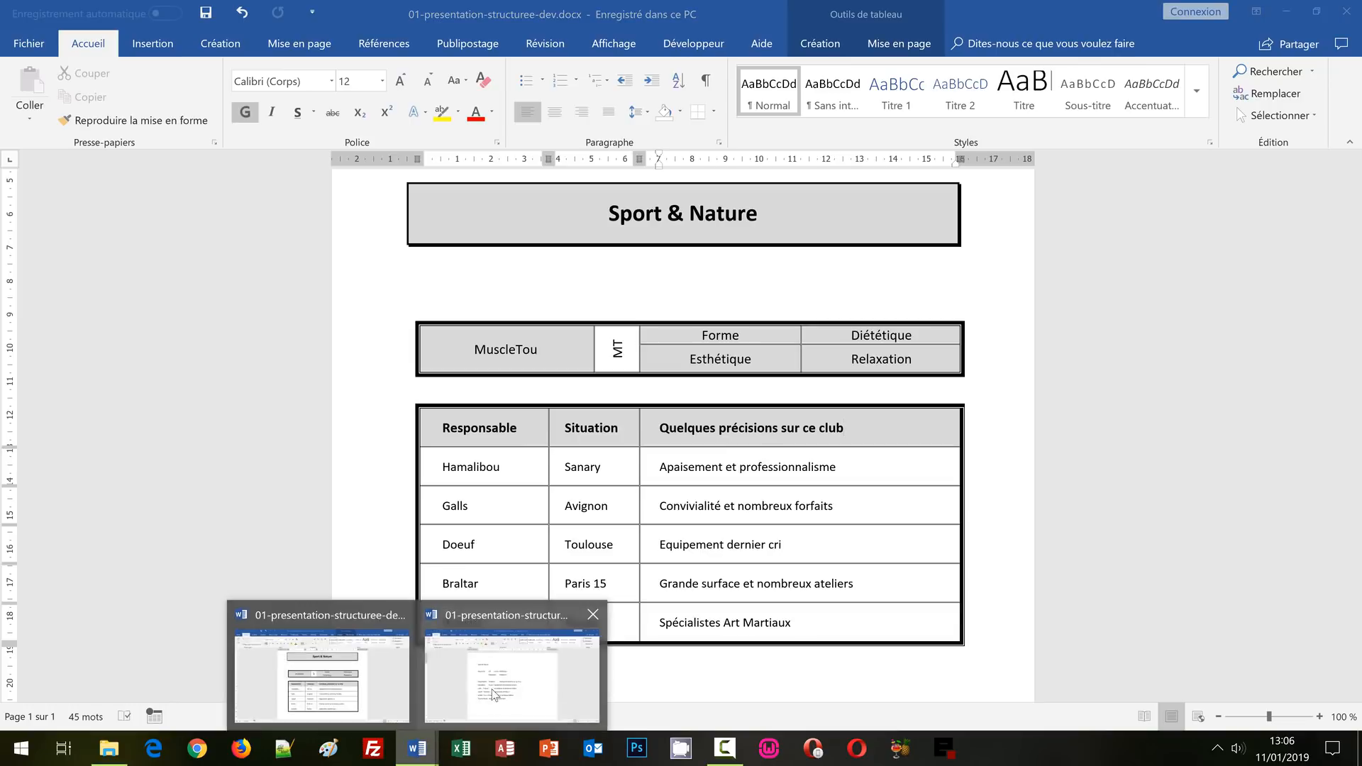
click(495, 687)
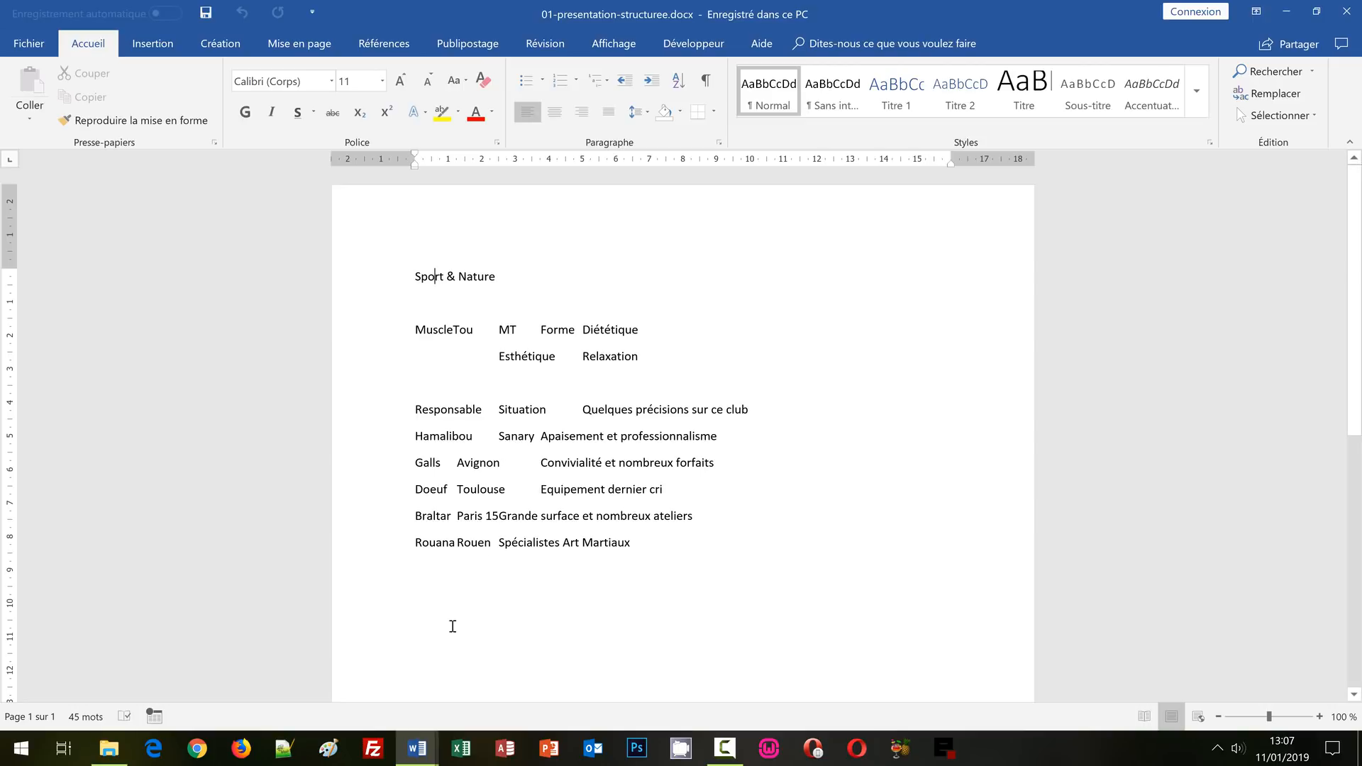
mouse_move(419, 756)
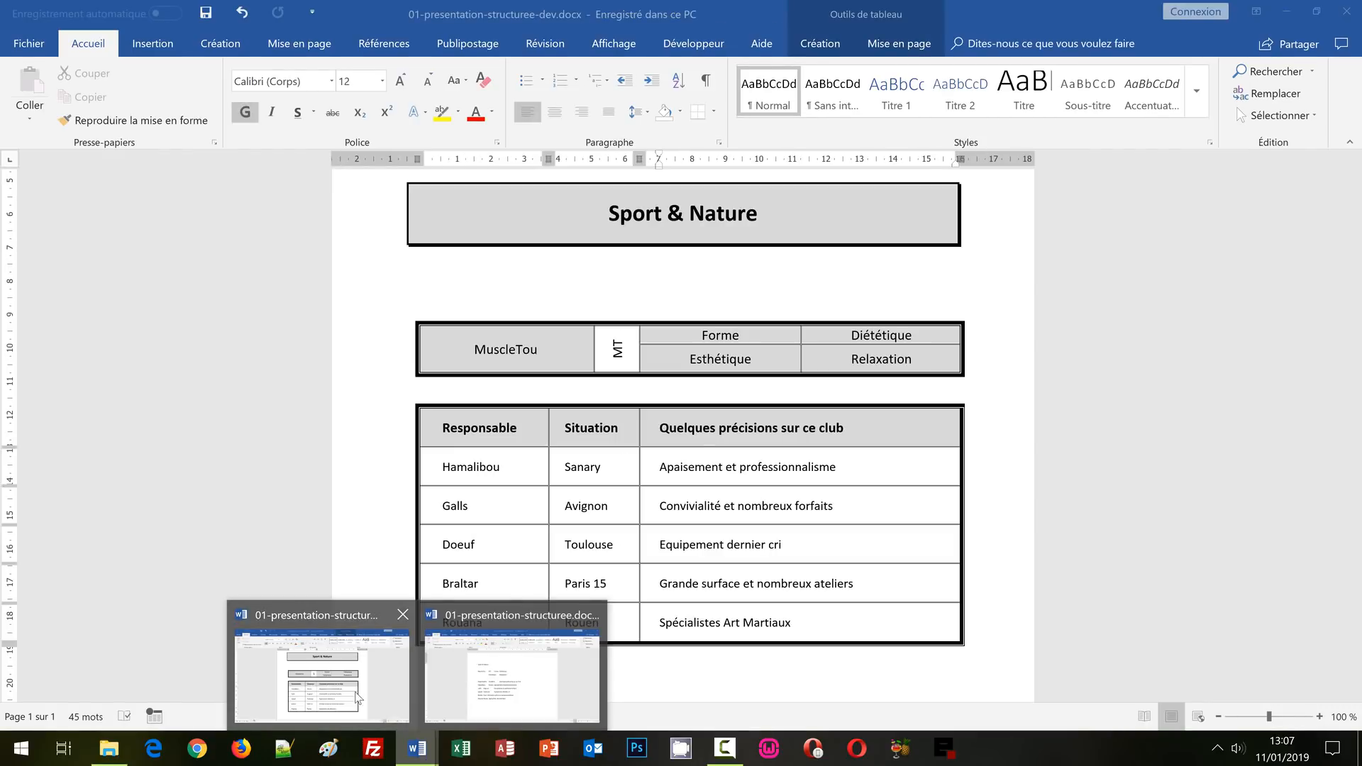
click(515, 671)
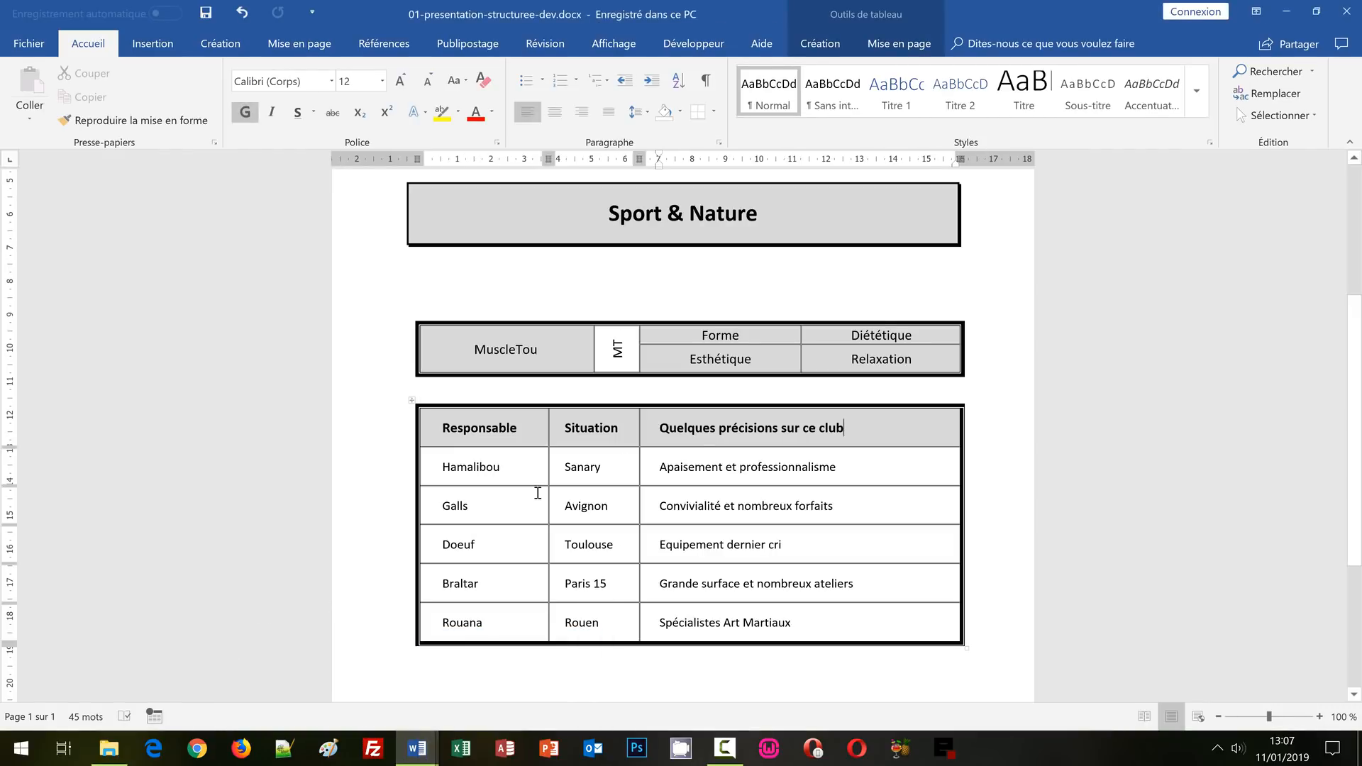
- Examine the finished document's layout: the vertical MT cell, the MuscleTou cell, the Responsable table and the framed title
click(618, 350)
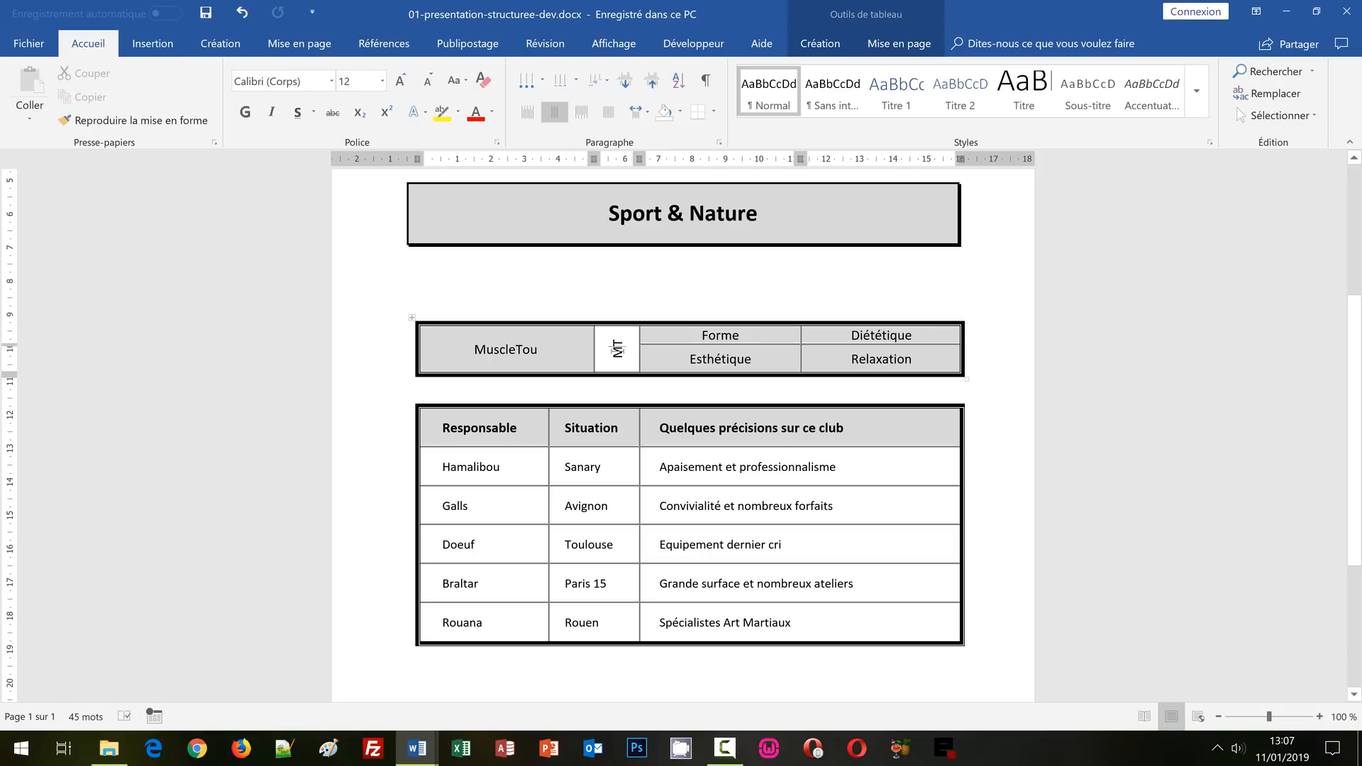
click(491, 352)
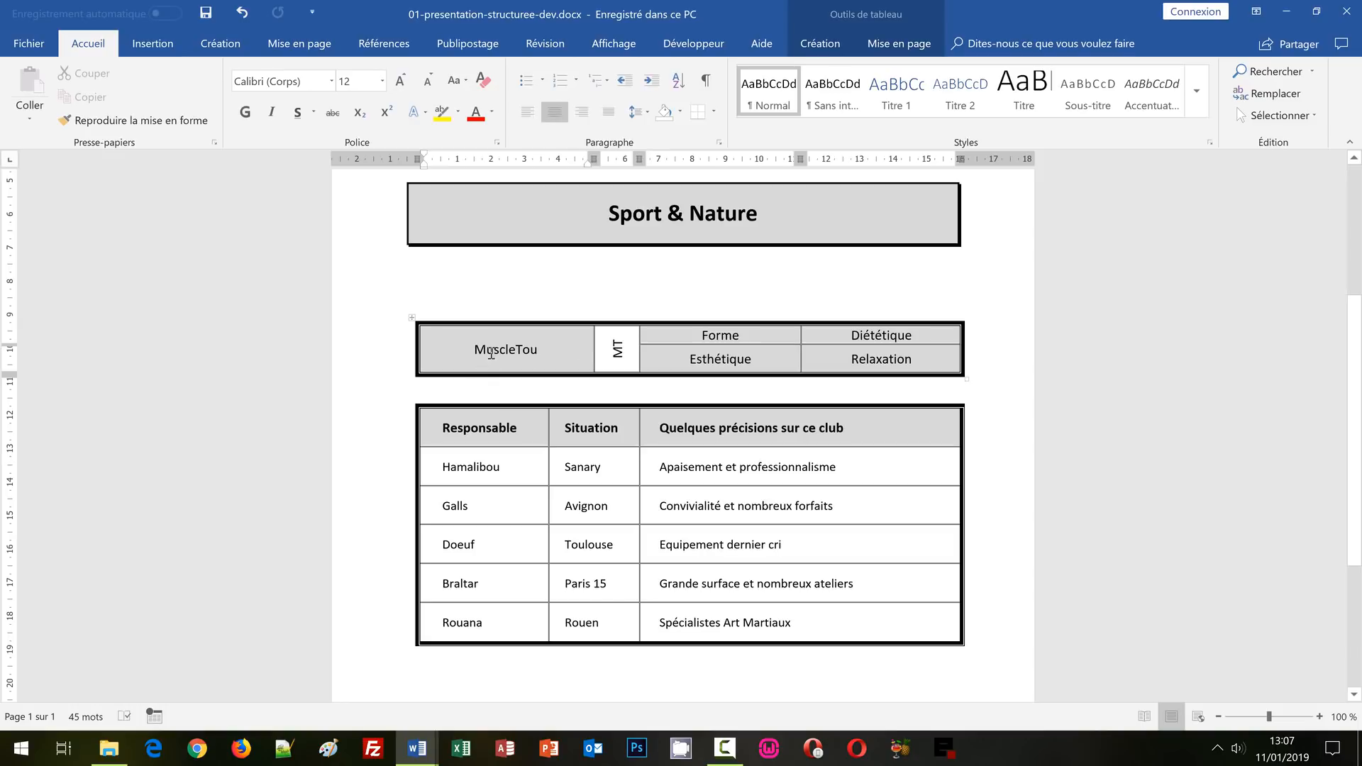
scroll(498, 339, down, 2)
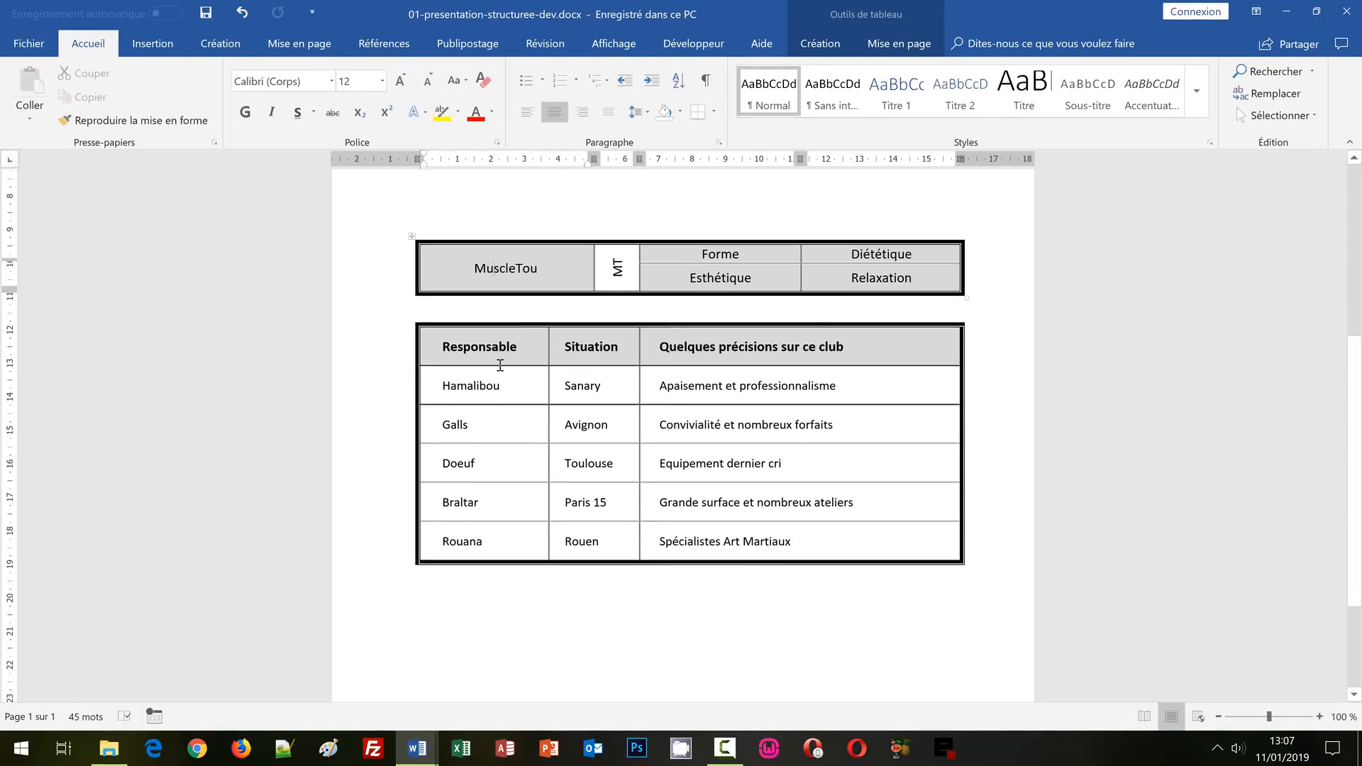
click(498, 344)
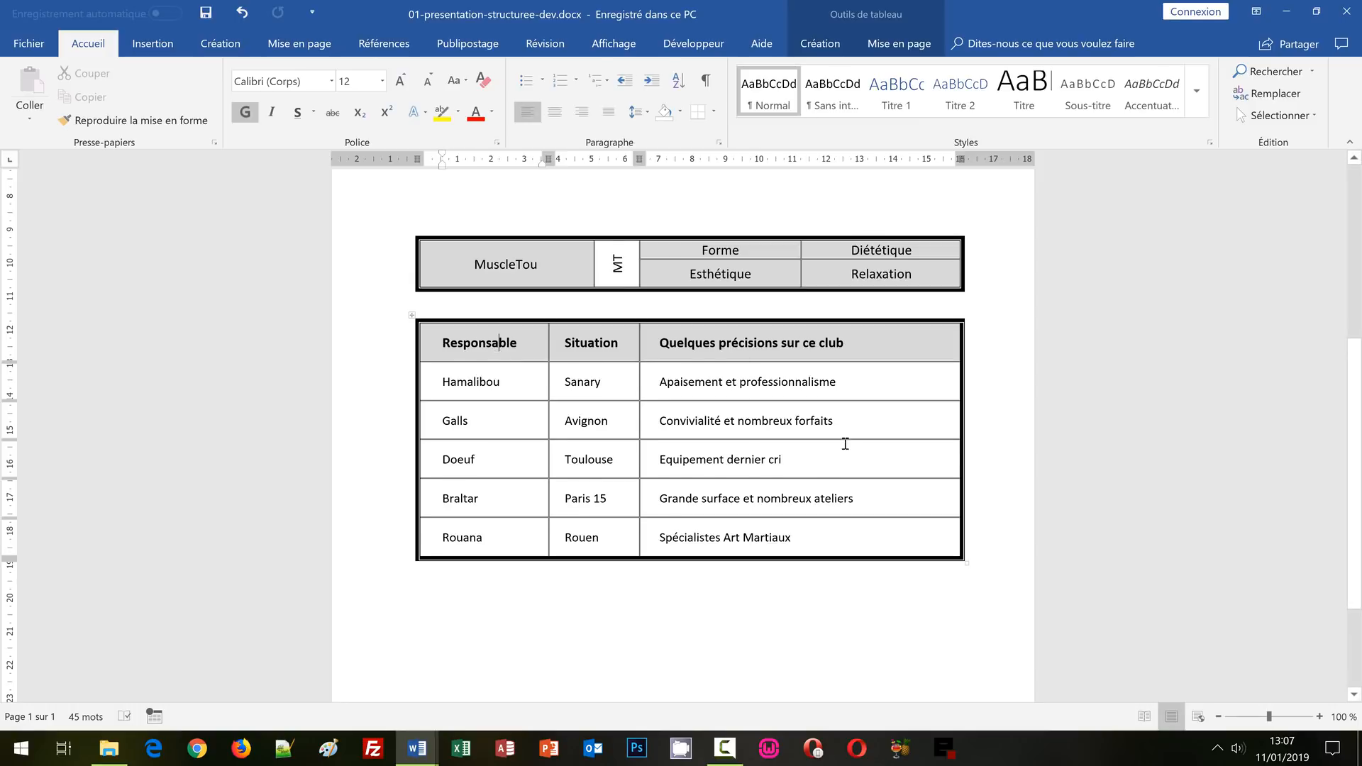
scroll(845, 442, up, 3)
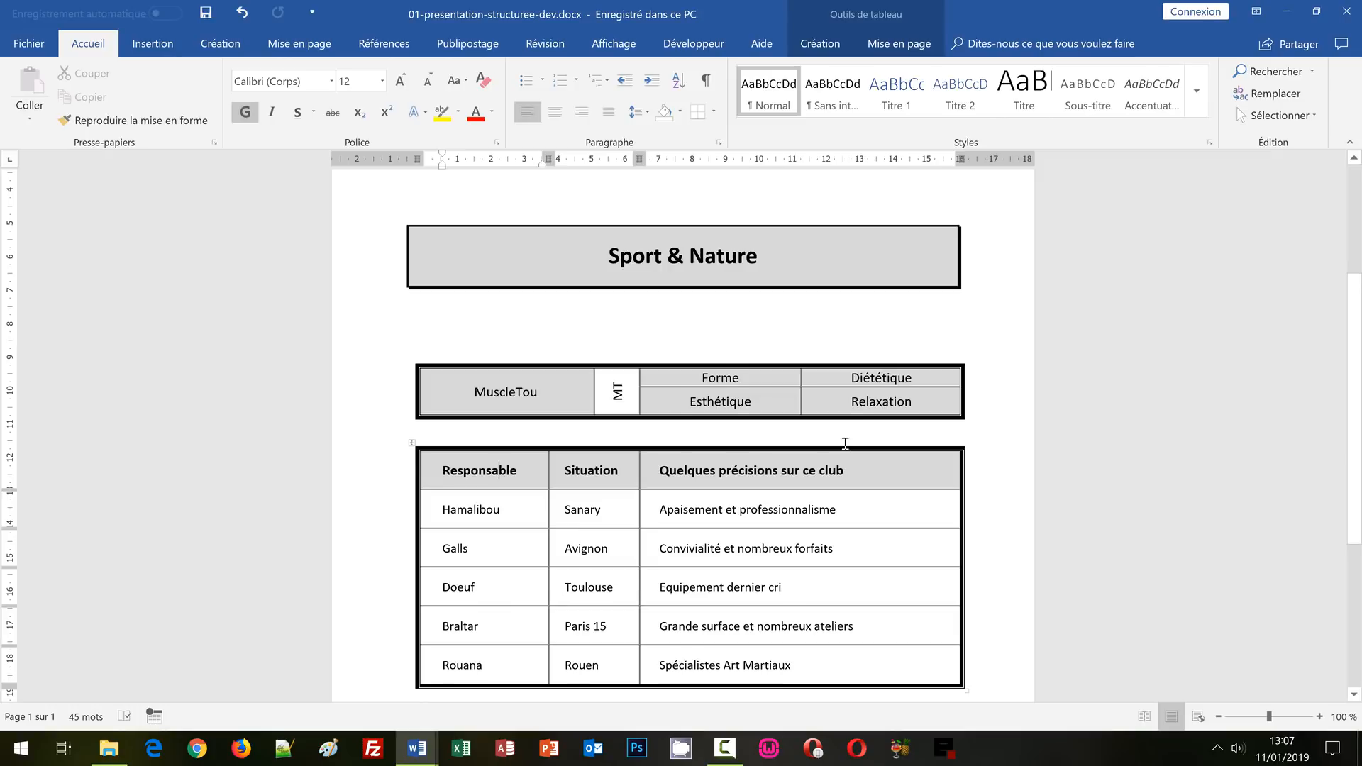
scroll(845, 443, up, 5)
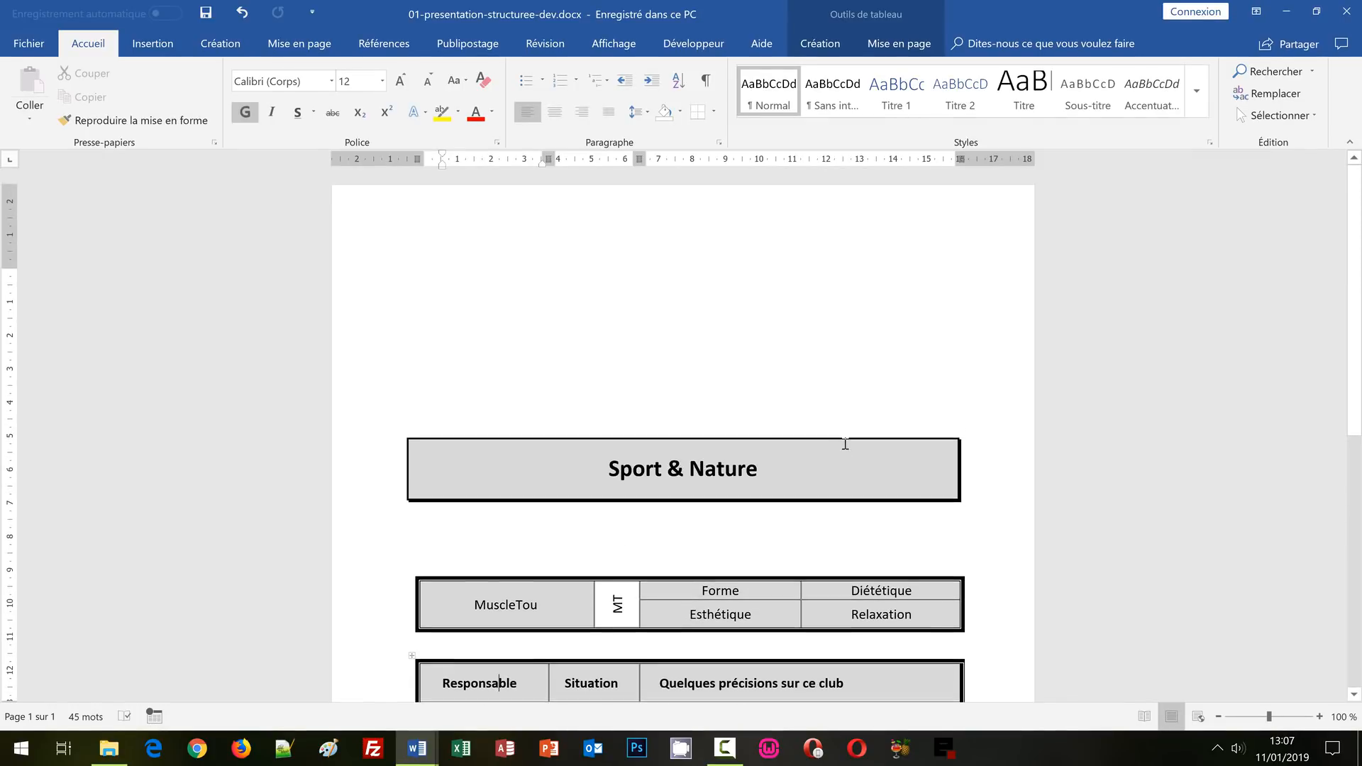
scroll(845, 444, down, 4)
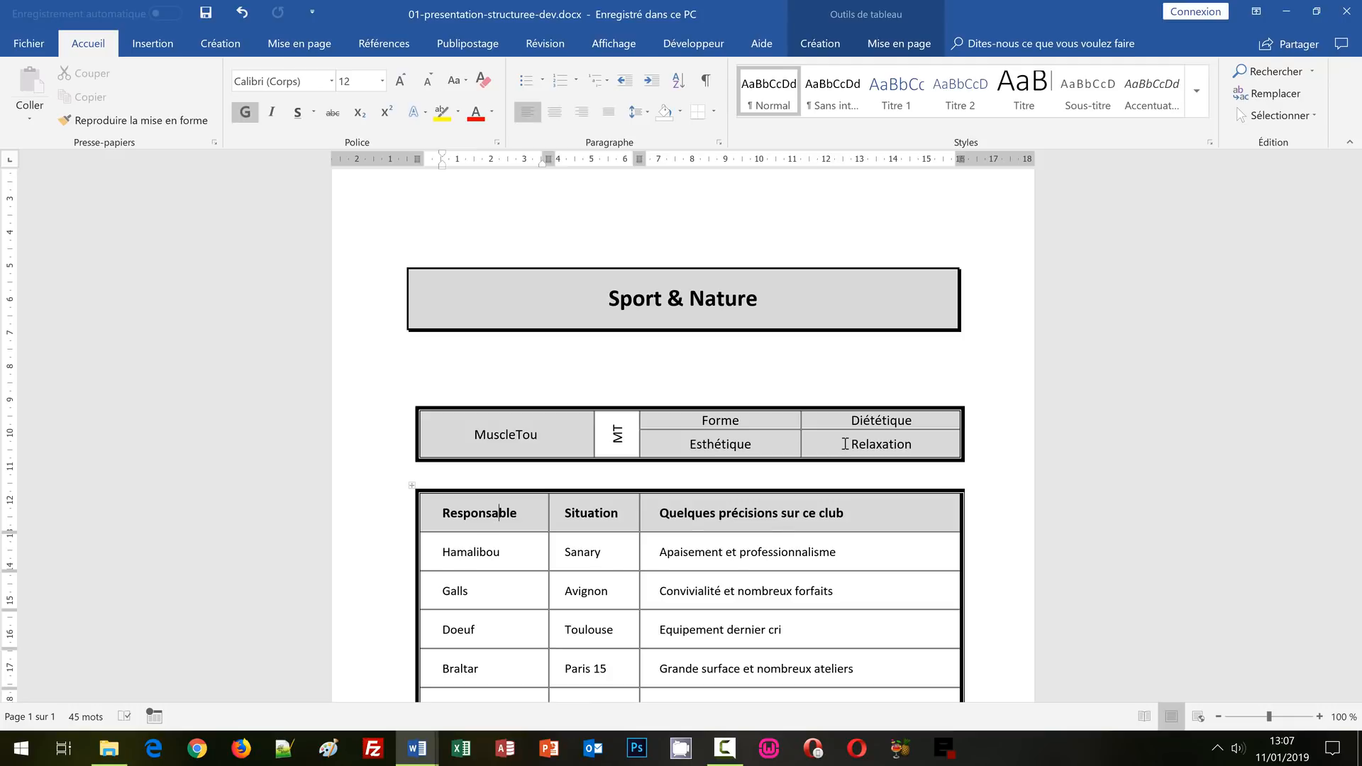
- Switch to 01-presentation-structuree.docx and display the formatting marks
mouse_move(418, 748)
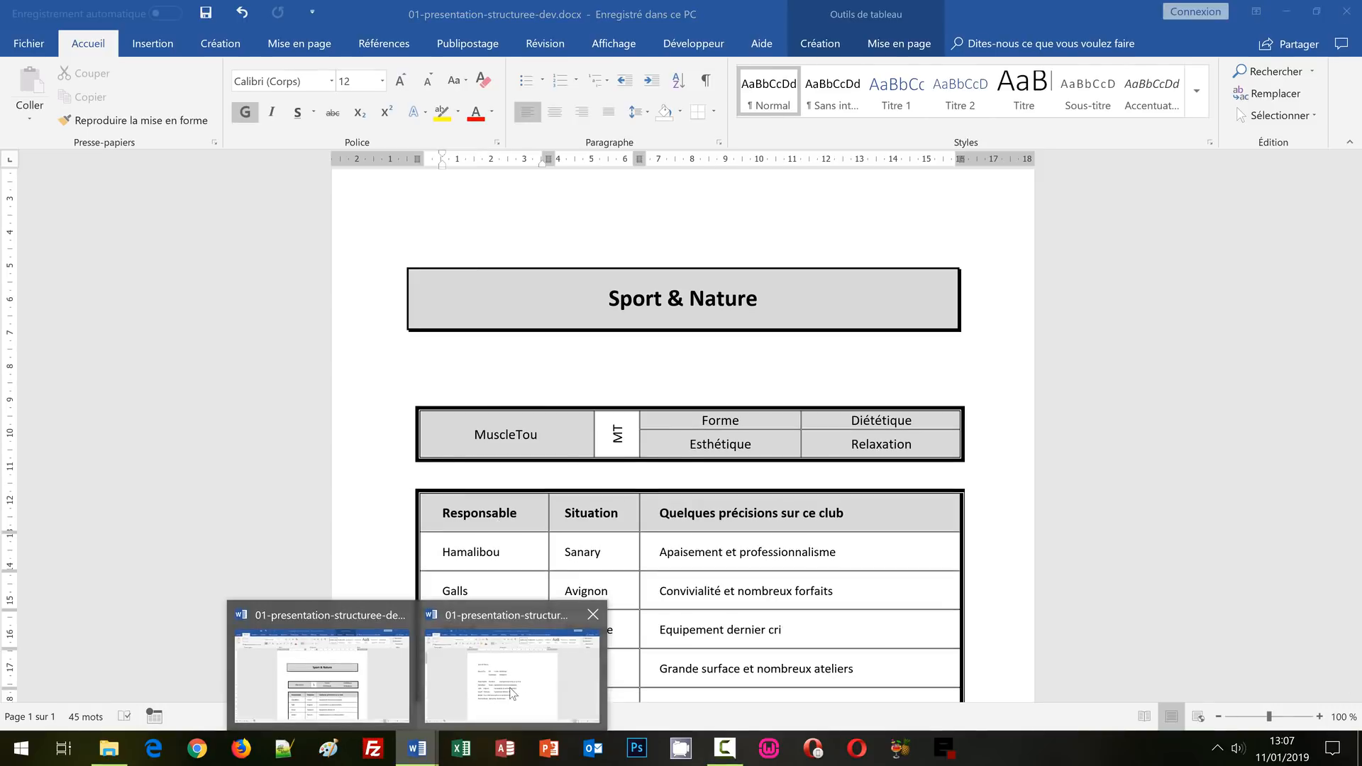
click(512, 688)
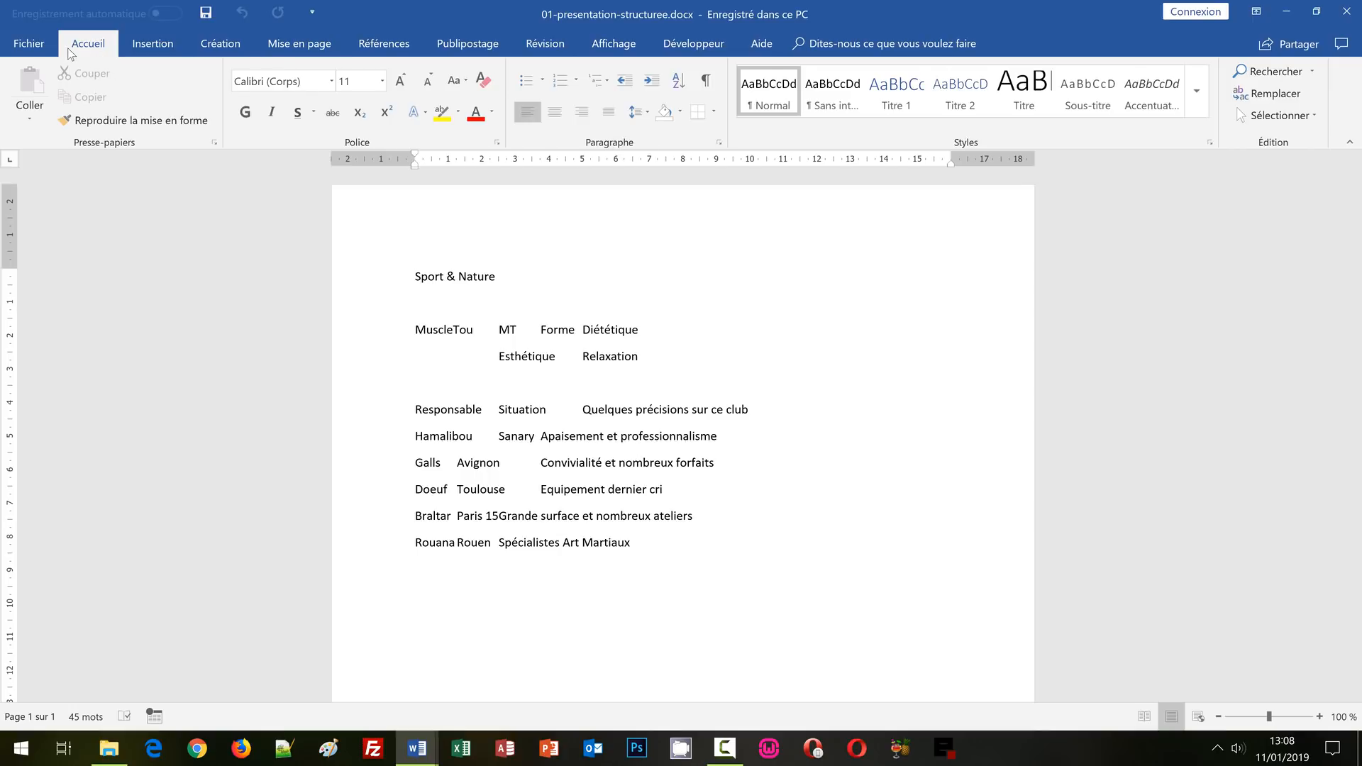
click(707, 81)
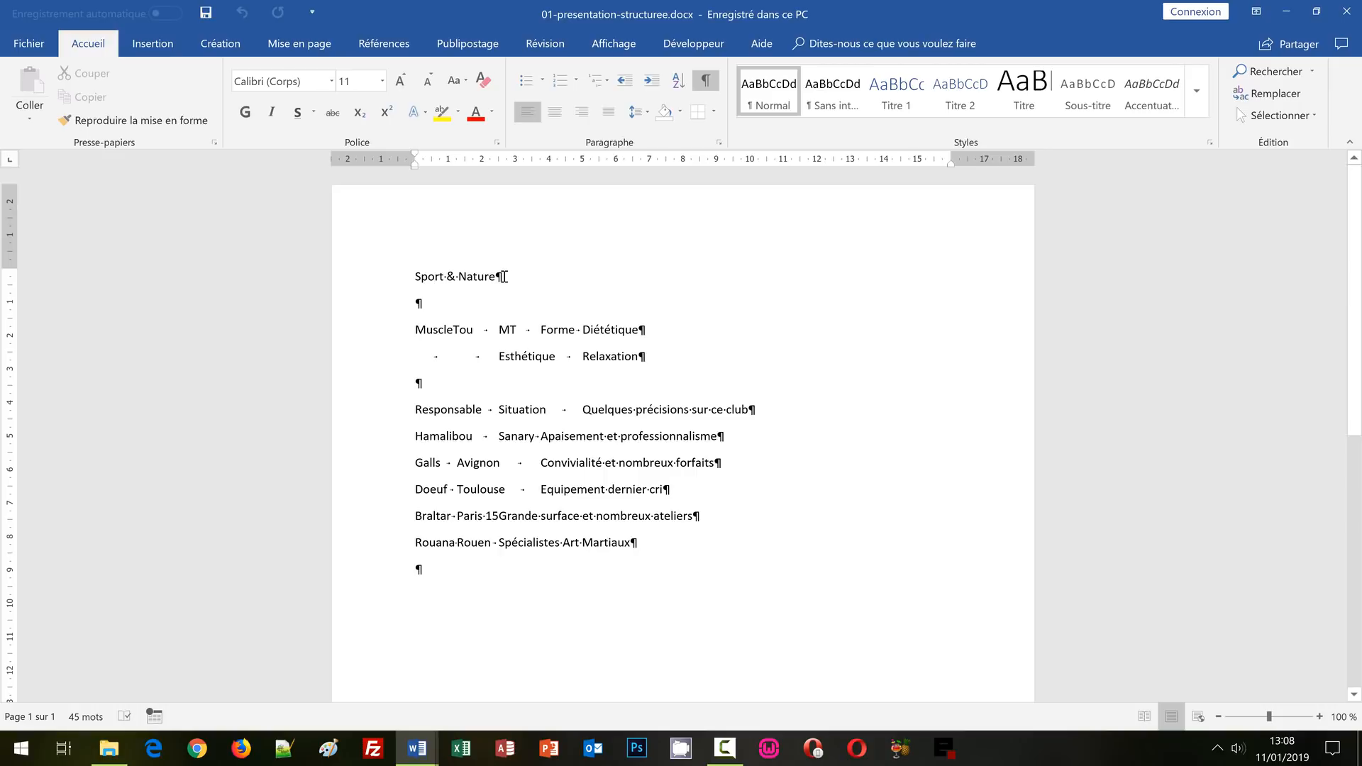
- Examine the paragraph and tab marks that separate the entries in the MuscleTou line
click(397, 308)
click(484, 330)
double_click(485, 330)
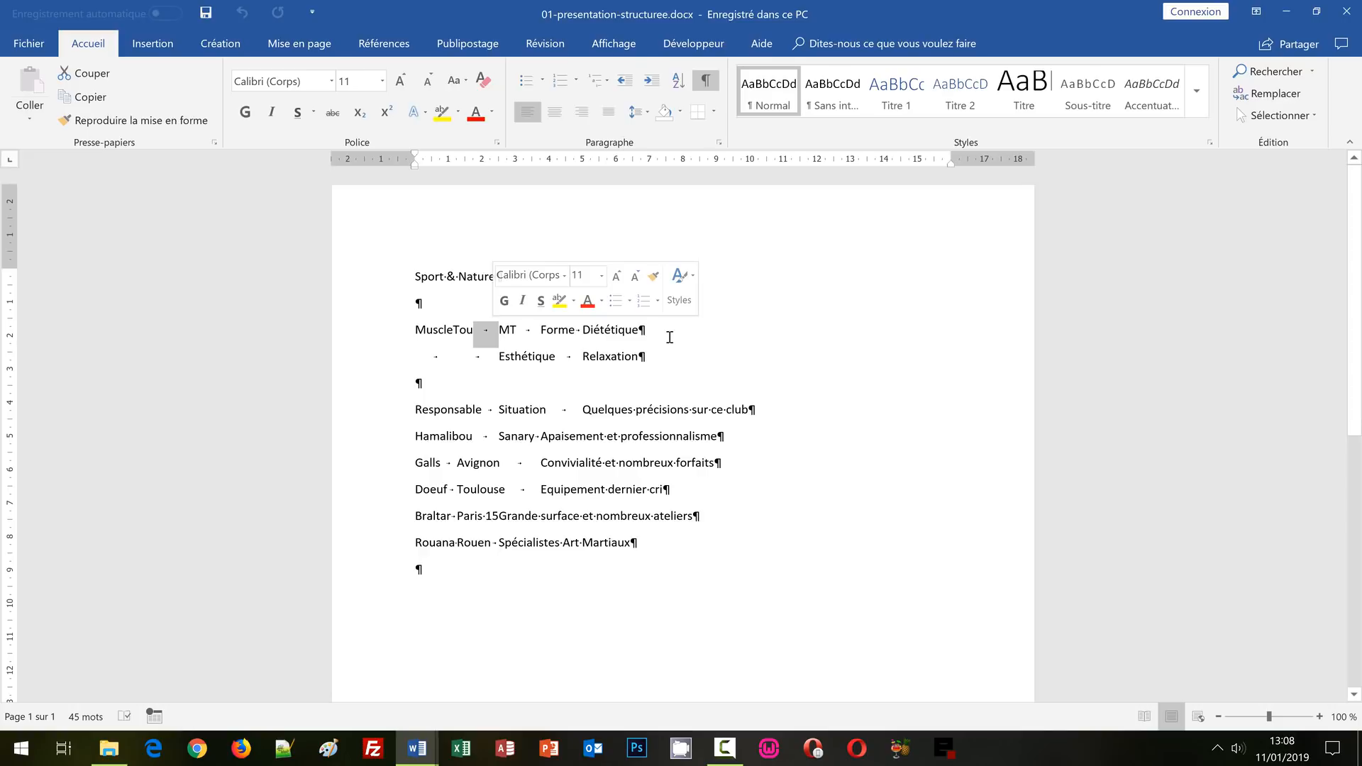
click(526, 330)
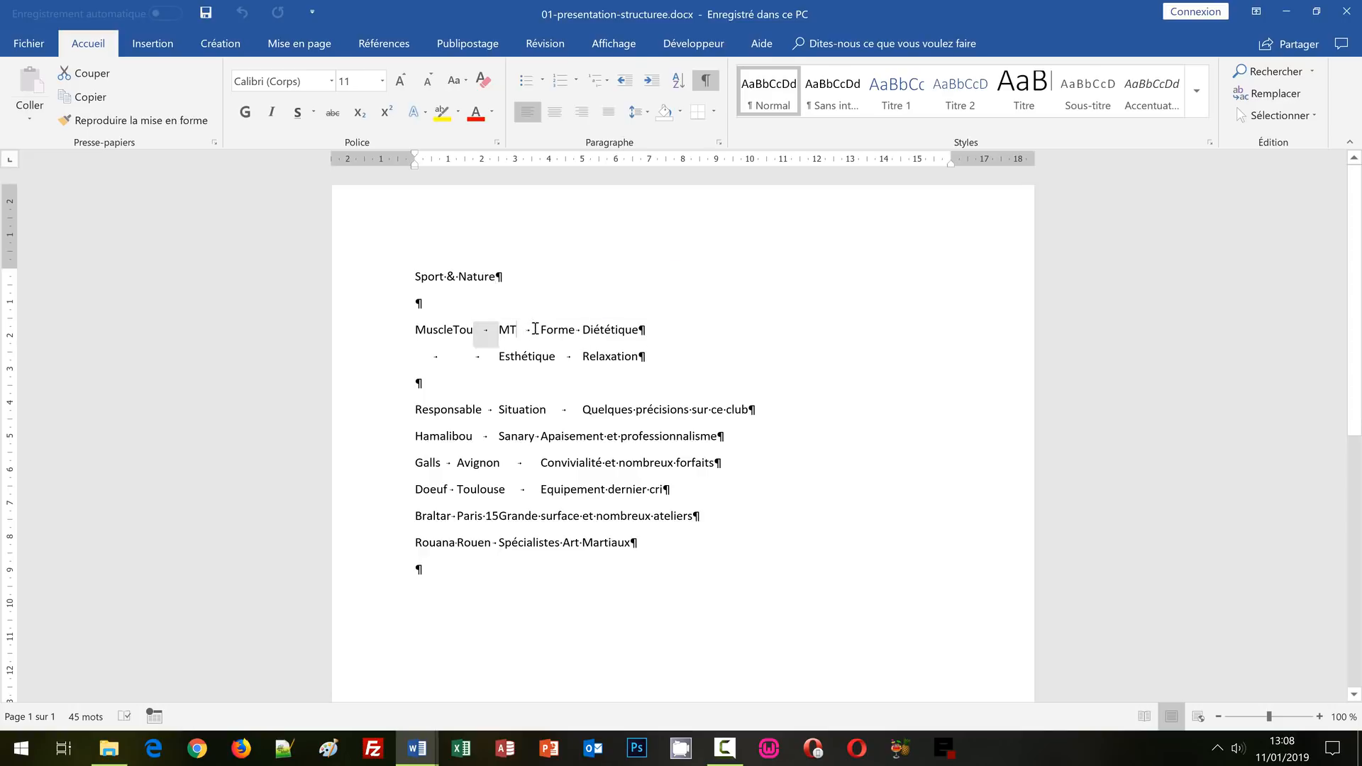
double_click(535, 330)
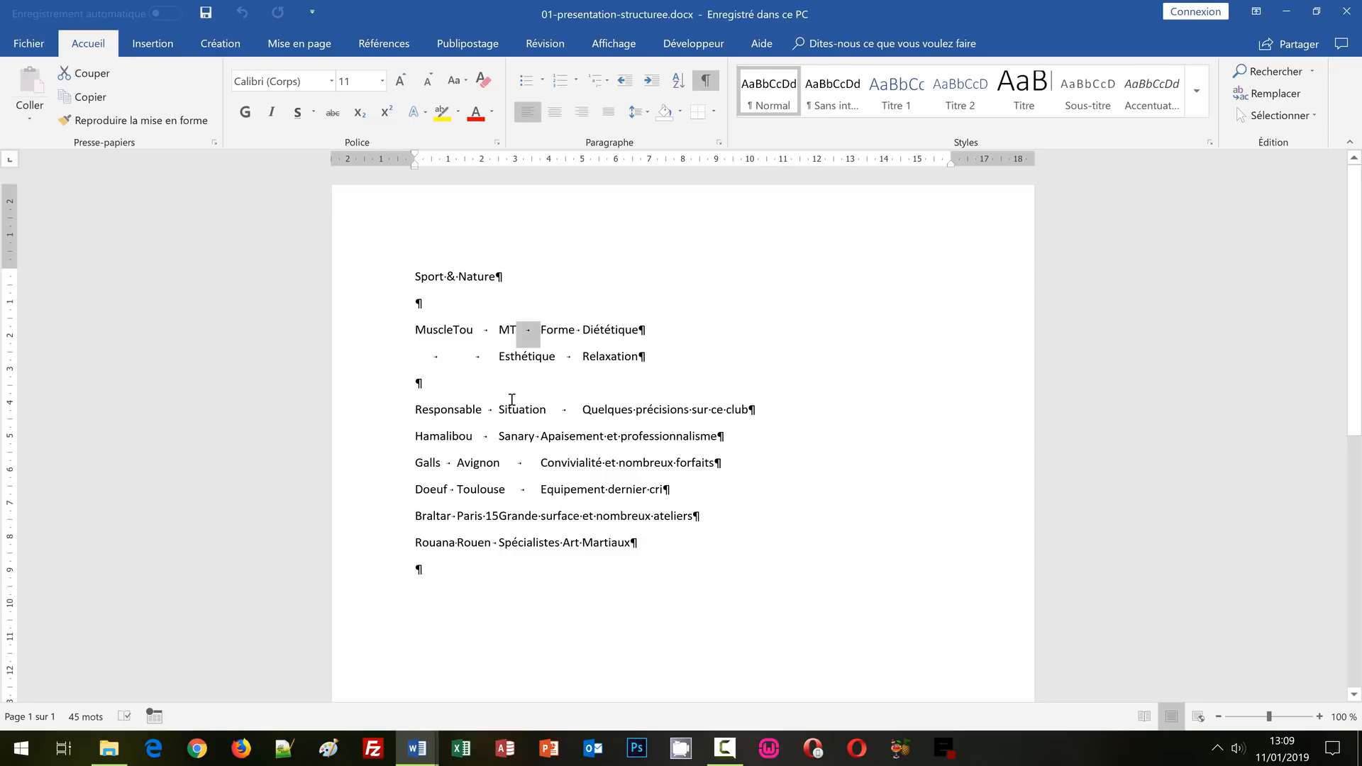
click(616, 328)
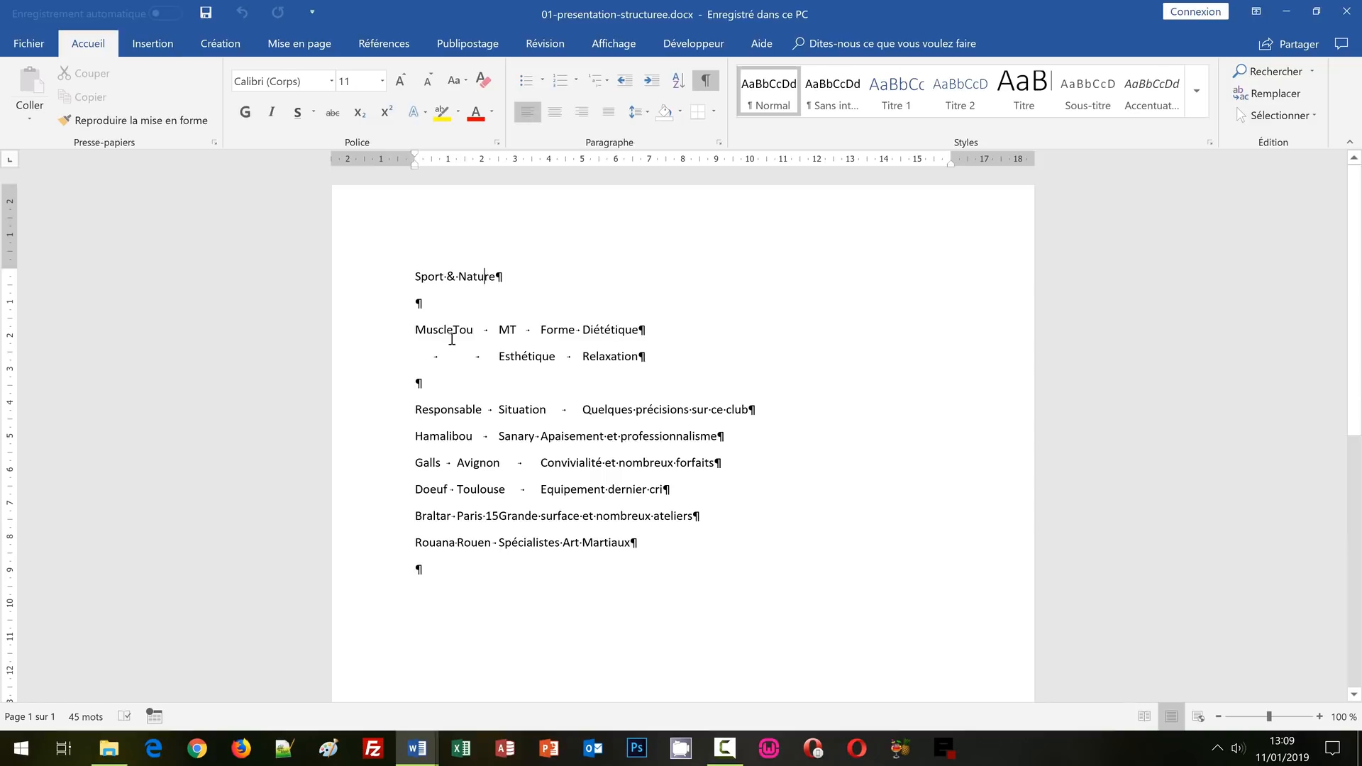
- In 01-presentation-structuree-dev.docx, check the formatting of the Sport & Nature title and the ruler's display option
click(416, 750)
click(365, 684)
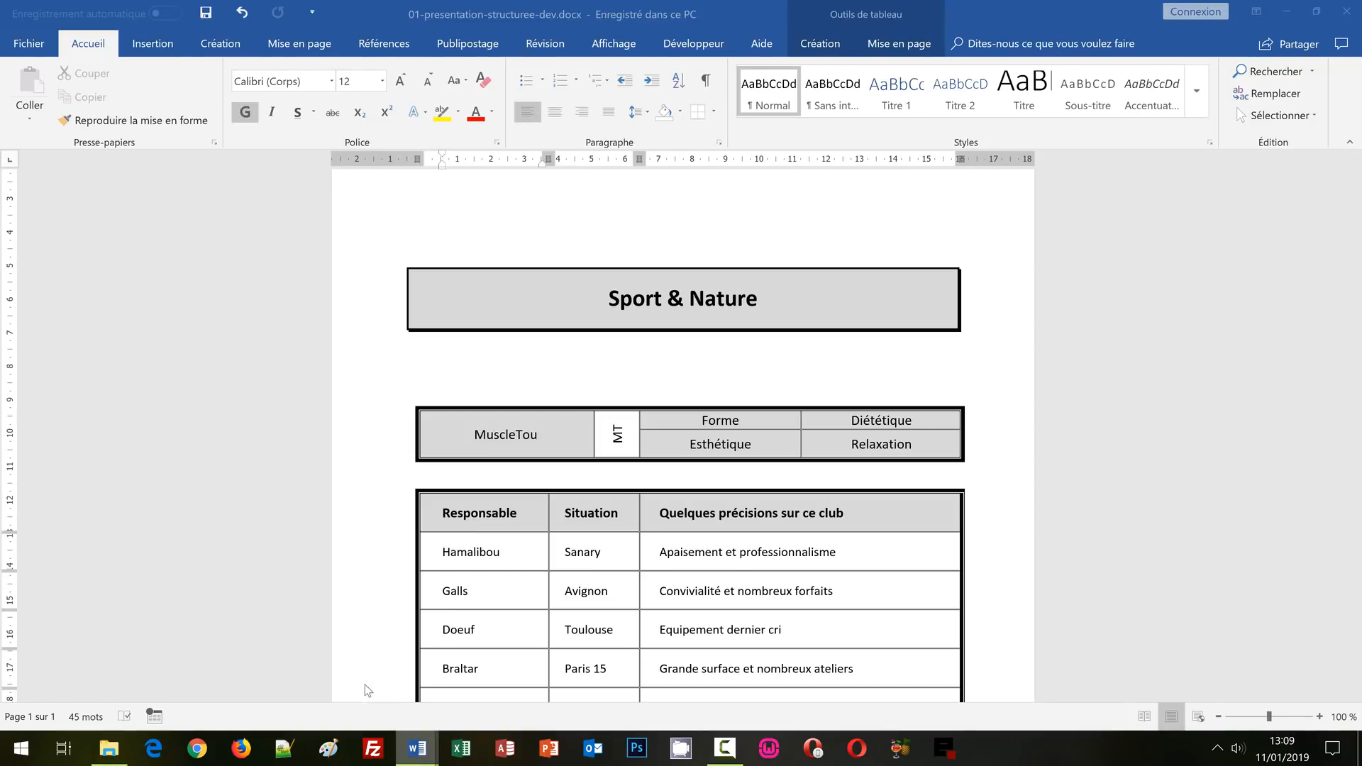
click(654, 299)
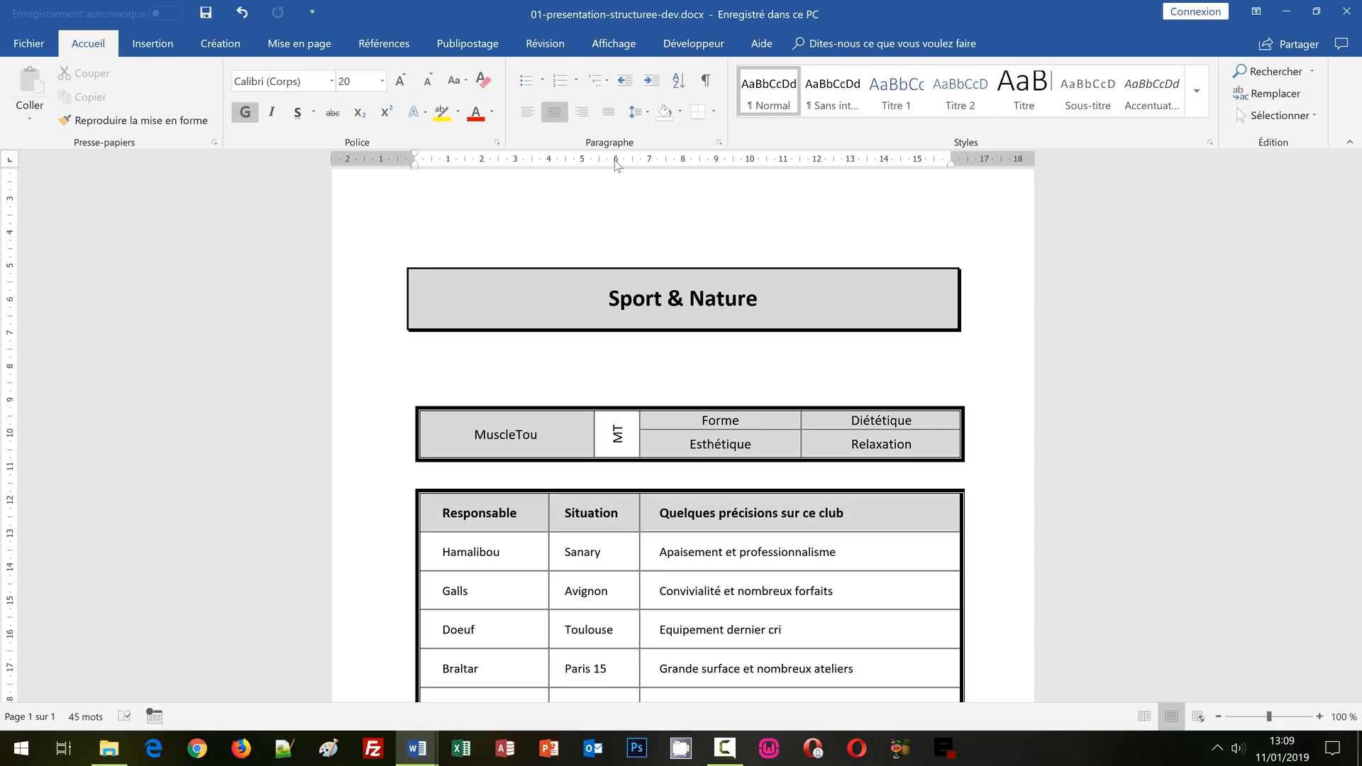
click(614, 47)
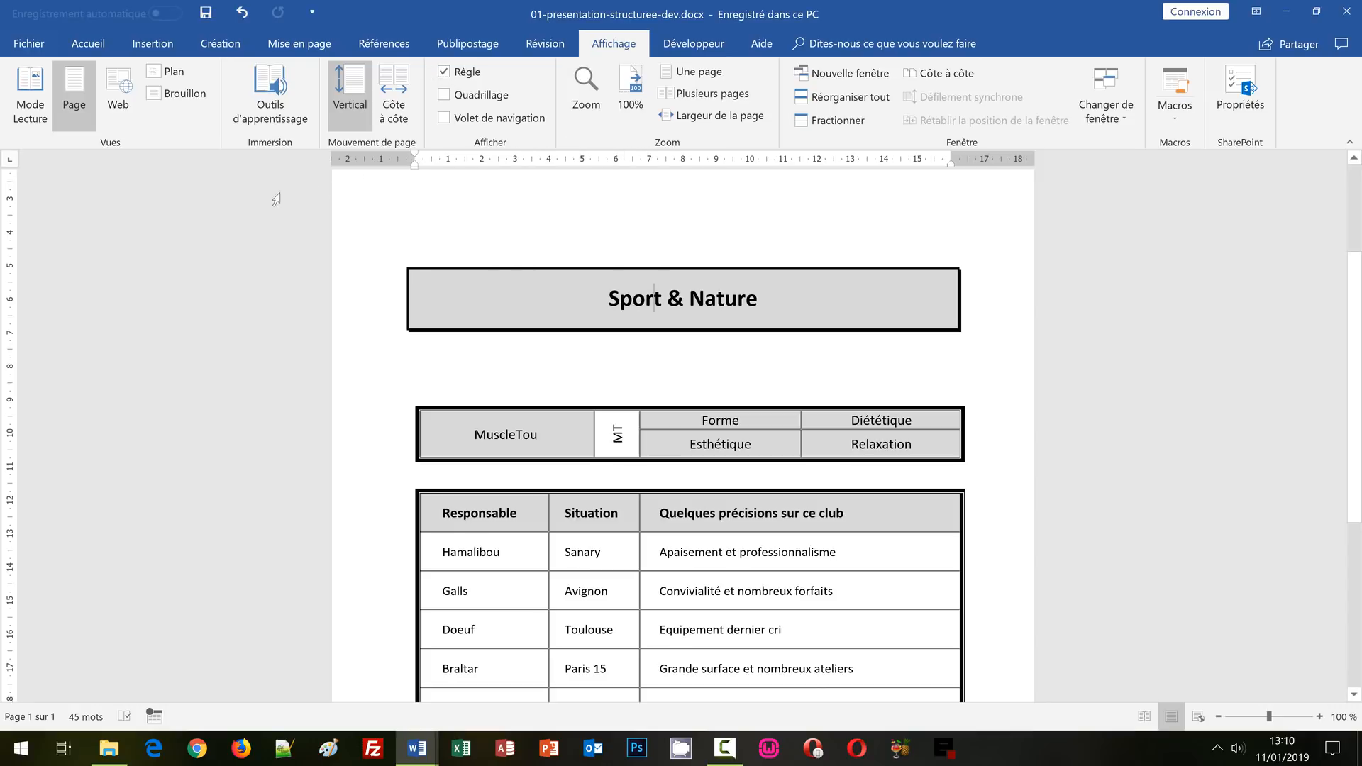
click(98, 48)
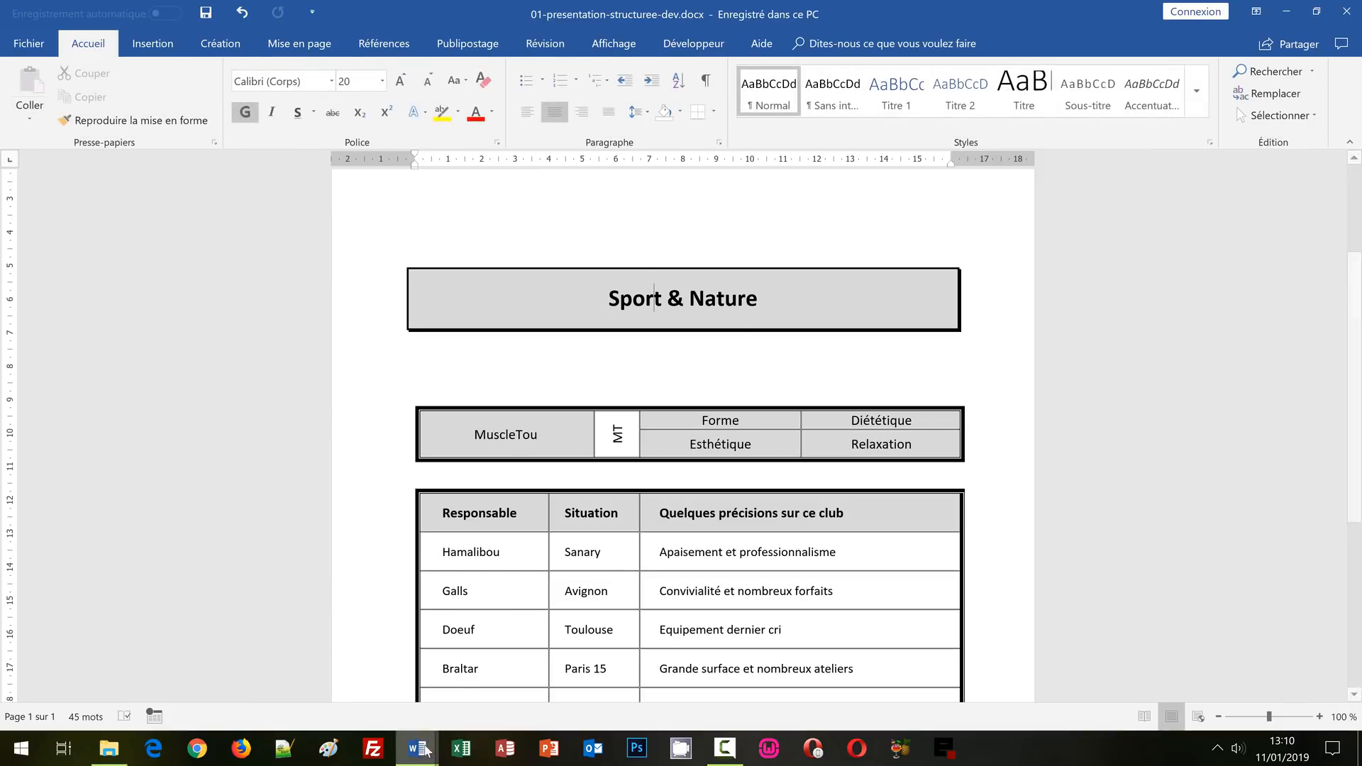
- Return to 01-presentation-structuree.docx, center the Sport & Nature title line and make it bold
mouse_move(421, 755)
click(454, 667)
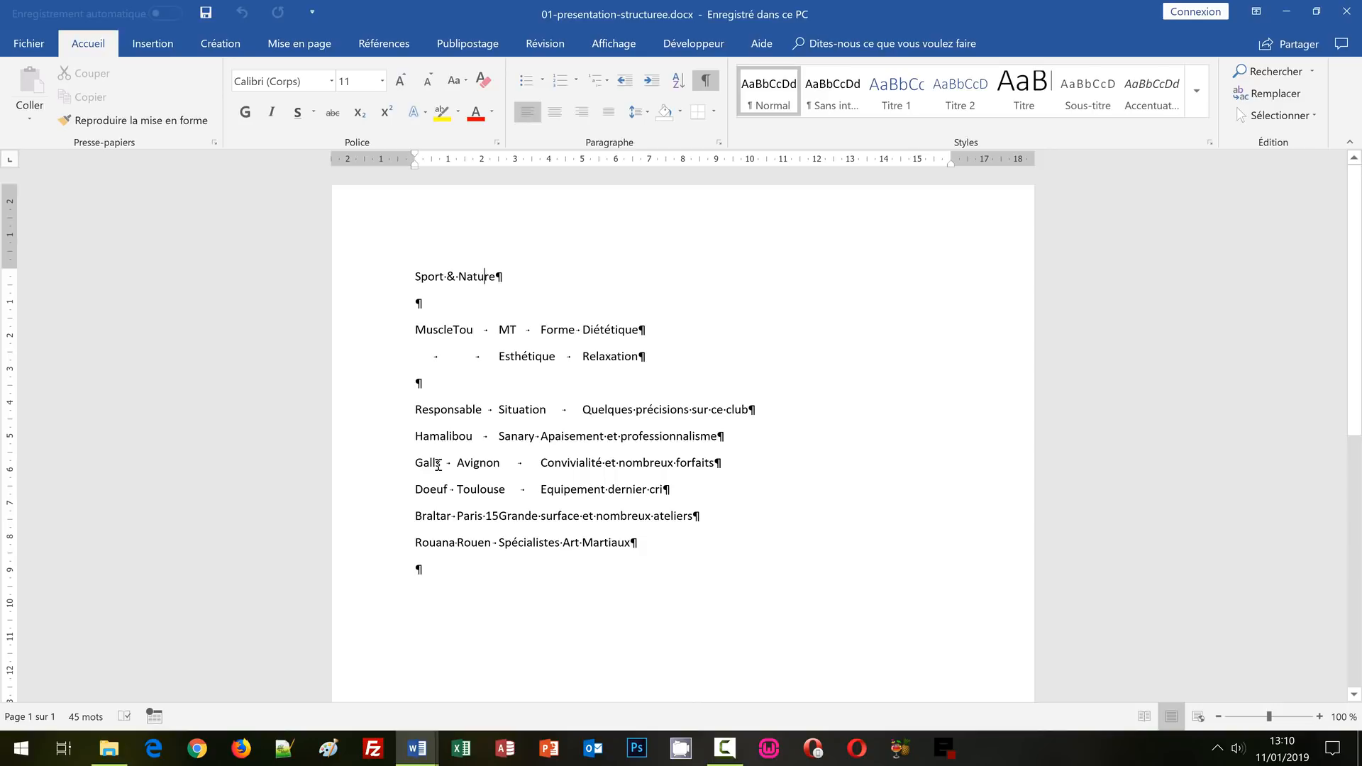
click(383, 282)
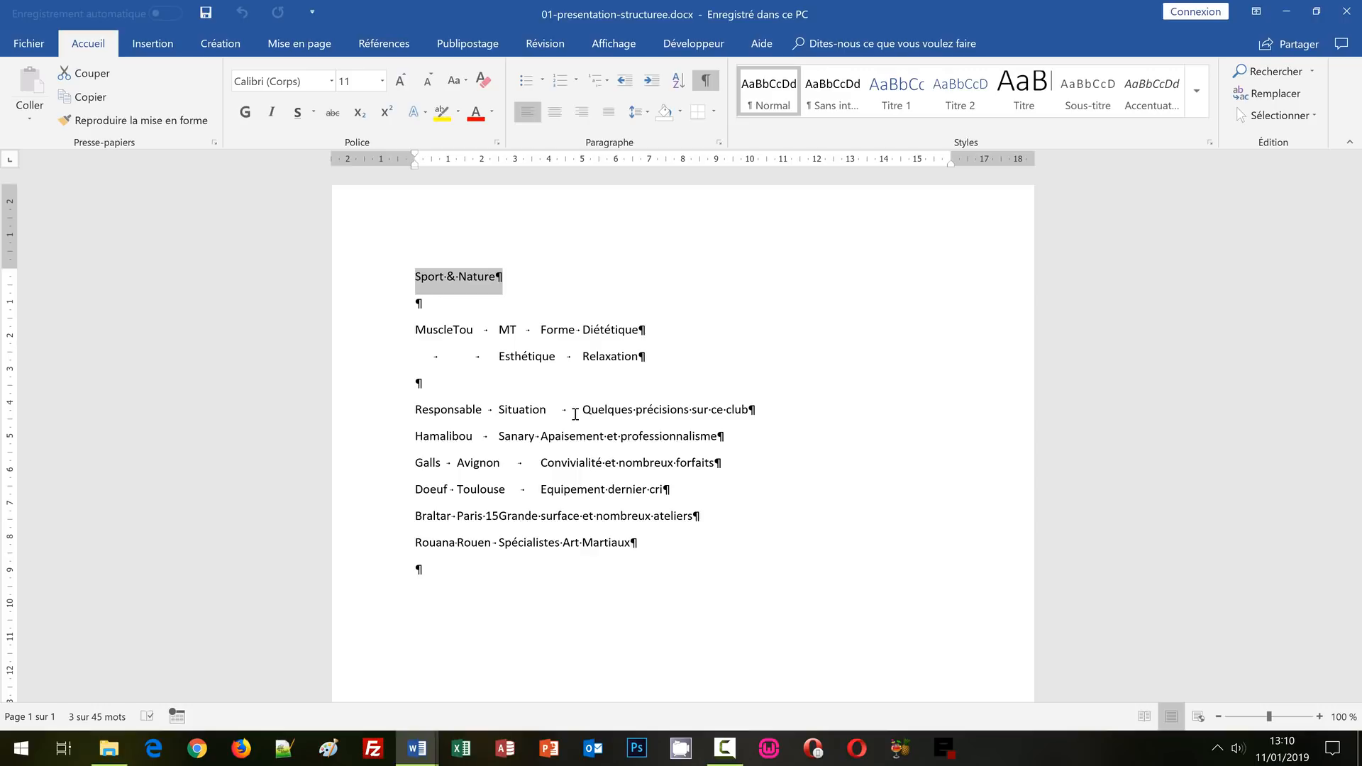
key(ctrl+e)
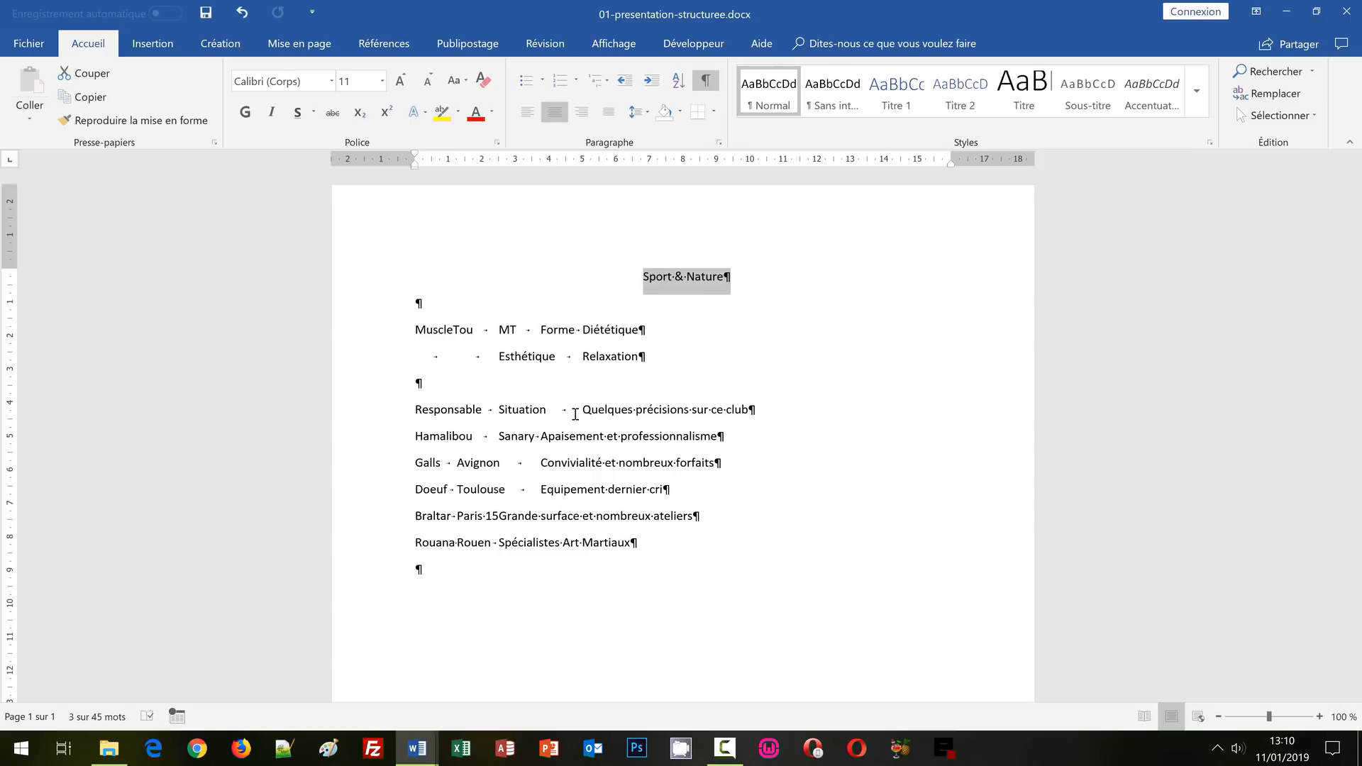
key(ctrl+g)
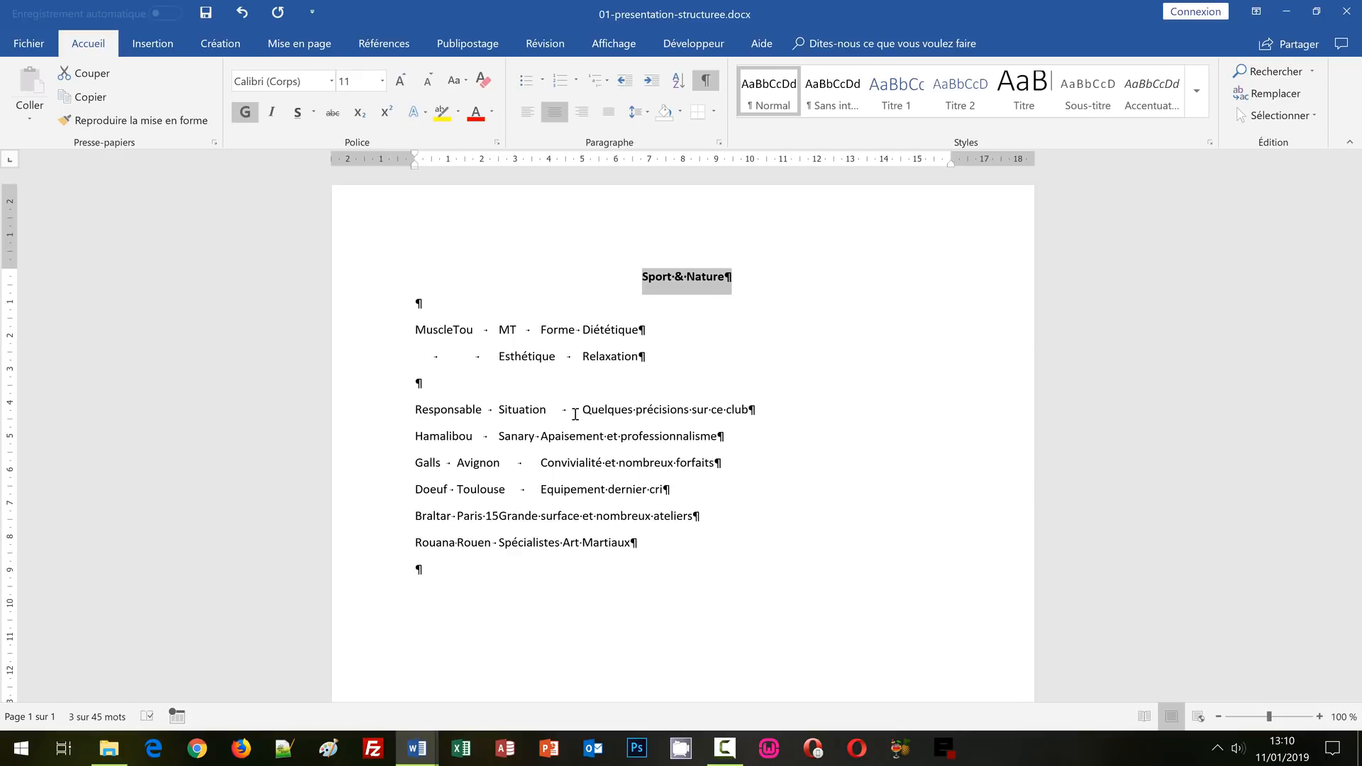
- Increase the font size of the Sport & Nature title to 20
key(ctrl+shift+greater)
key(ctrl+shift+greater)
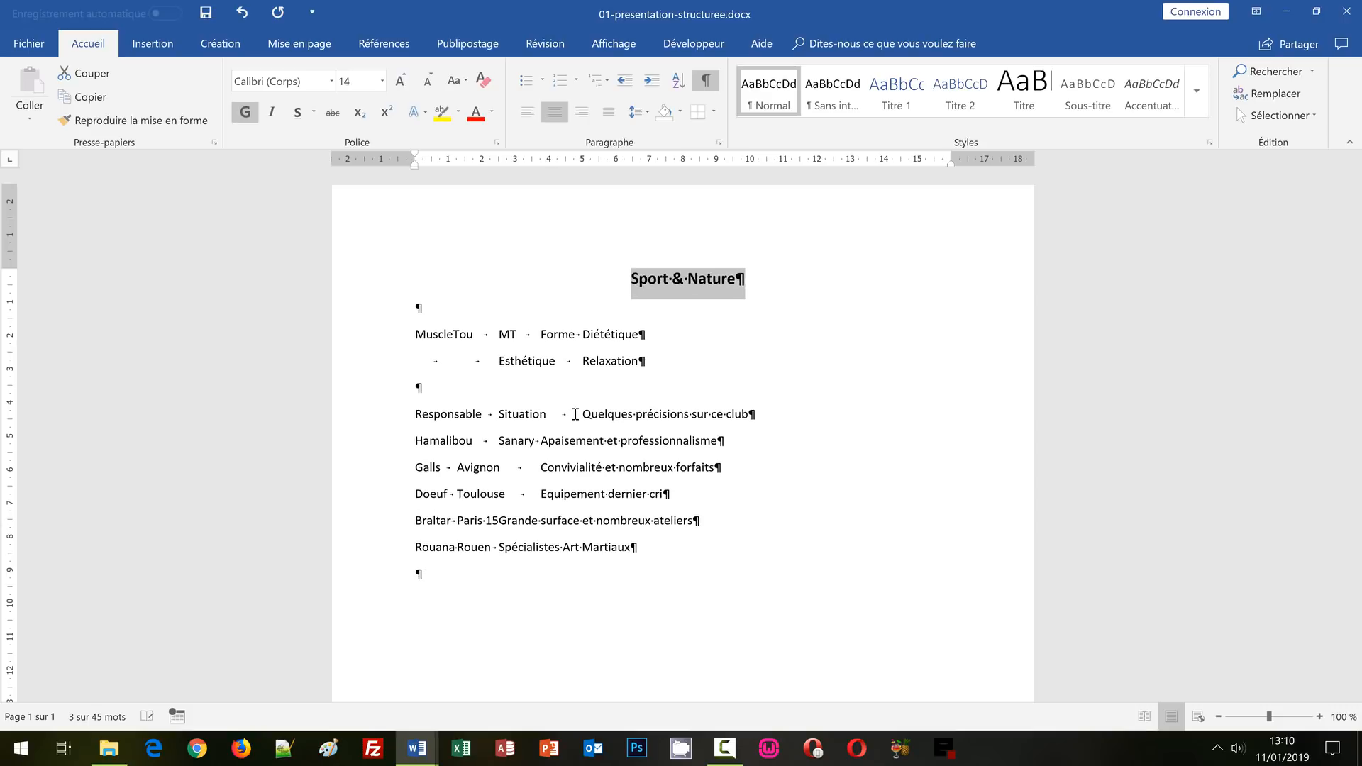
key(ctrl+shift+greater)
key(ctrl+shift+greater)
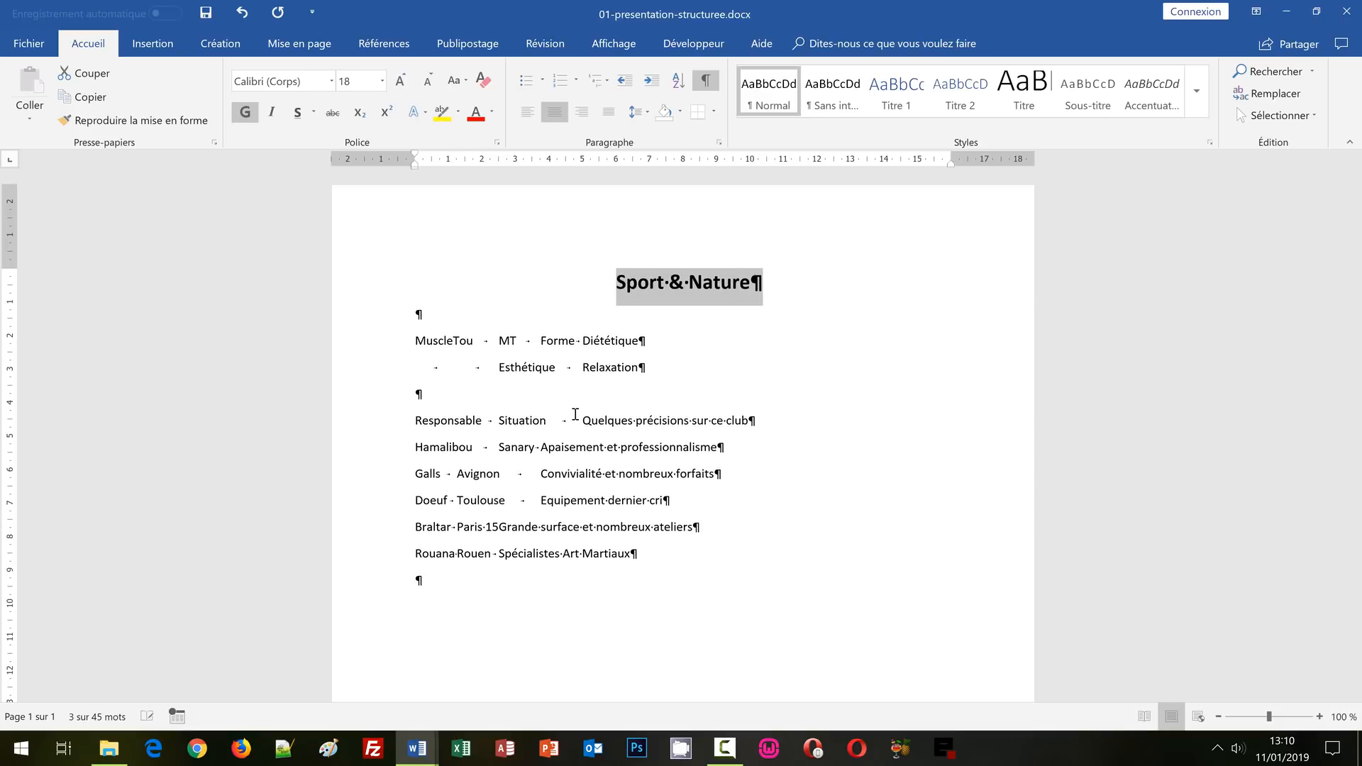
key(ctrl+shift+greater)
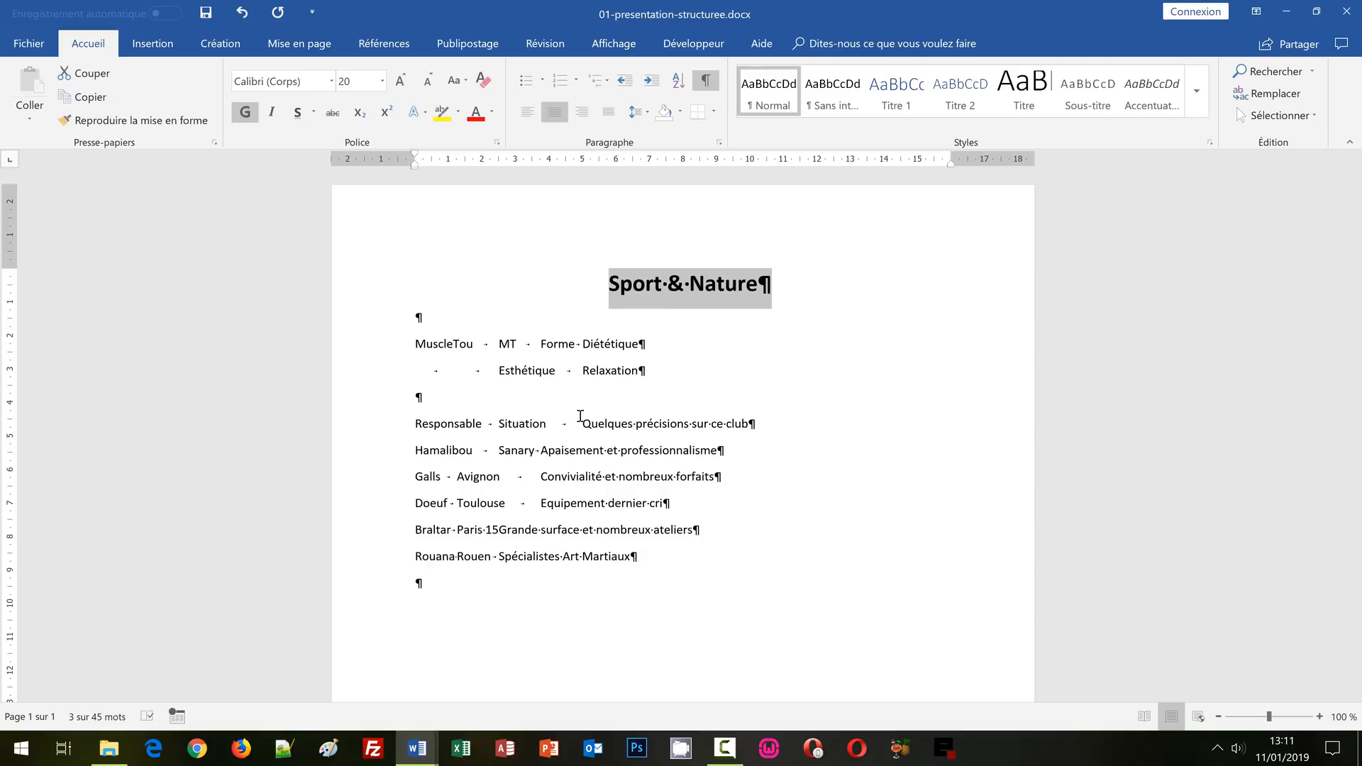
- Check the title's frame and shading in 01-presentation-structuree-dev.docx and return to 01-presentation-structuree.docx
mouse_move(417, 749)
click(365, 694)
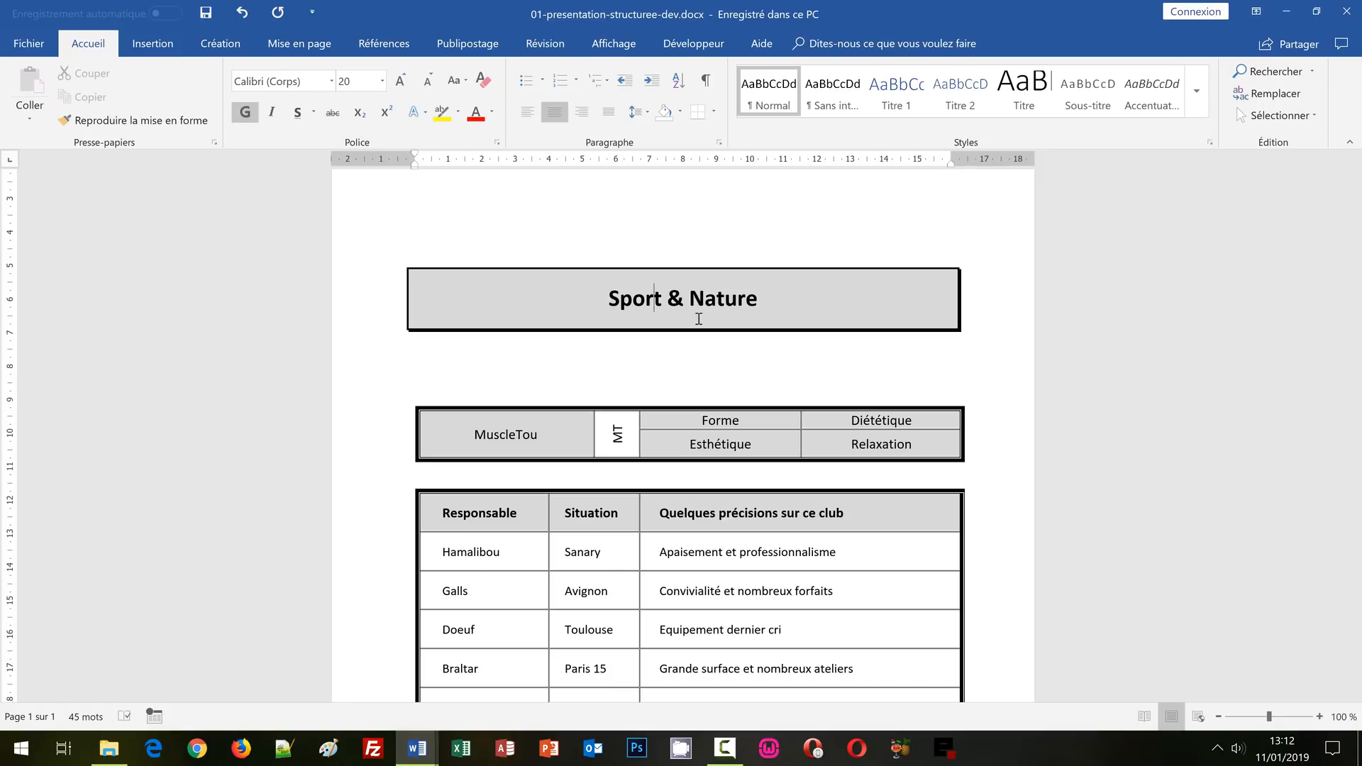
mouse_move(418, 747)
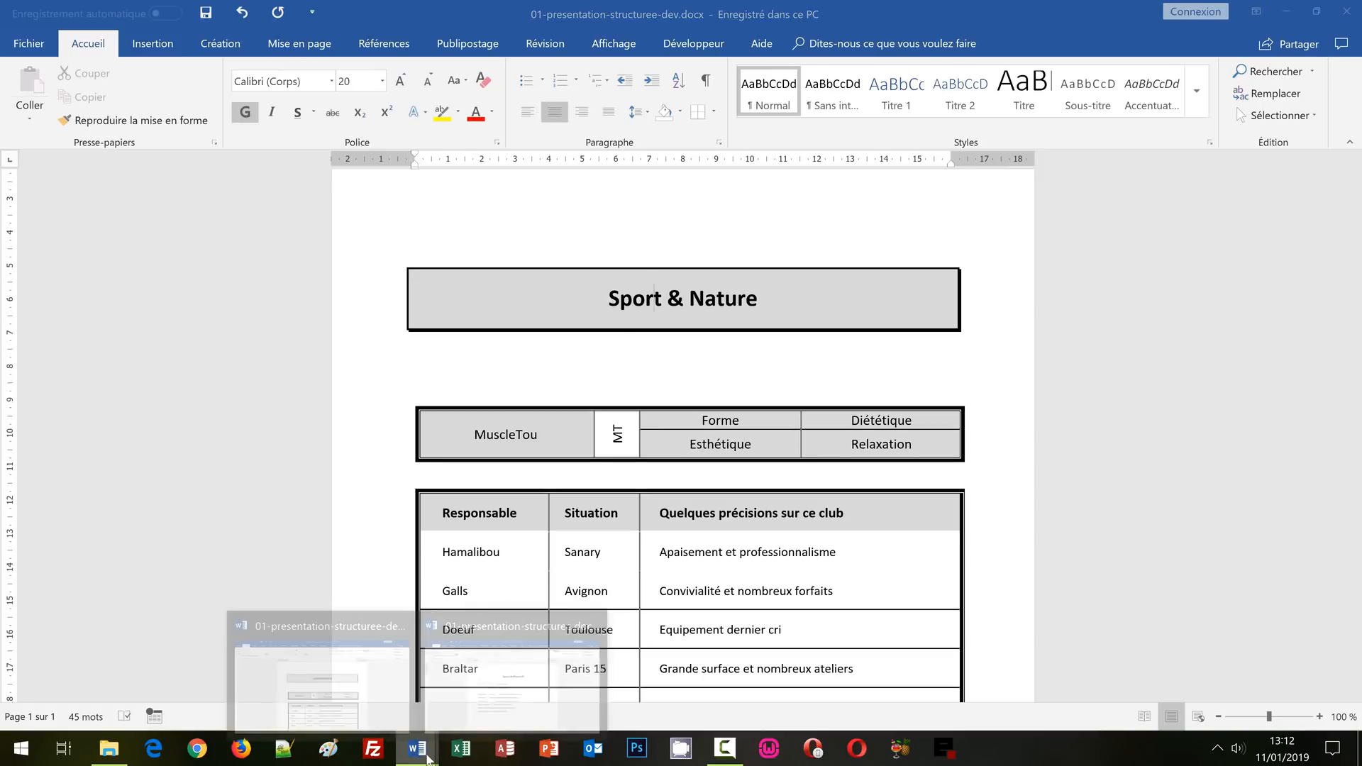
click(487, 694)
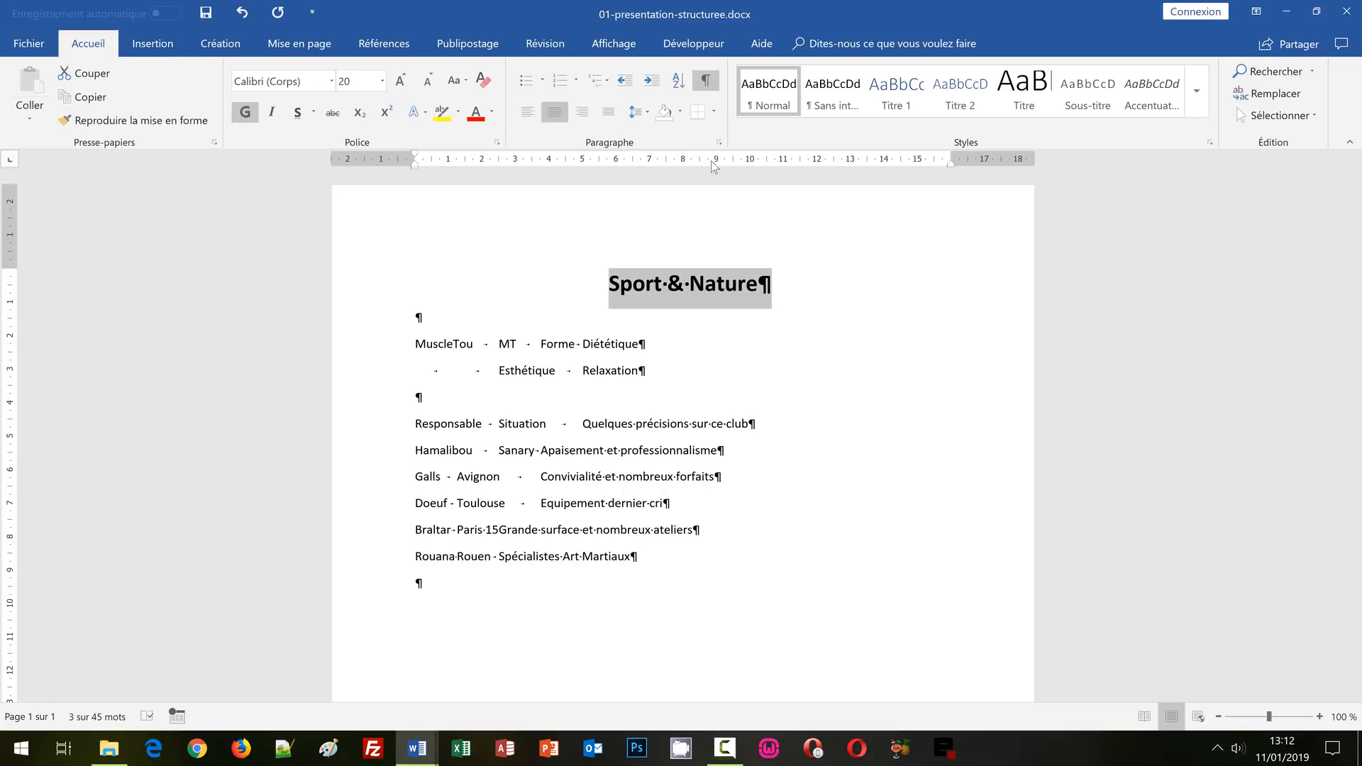
- Define a 1 ½ pt shadow border (Ombre) for the Sport & Nature title paragraph
click(717, 113)
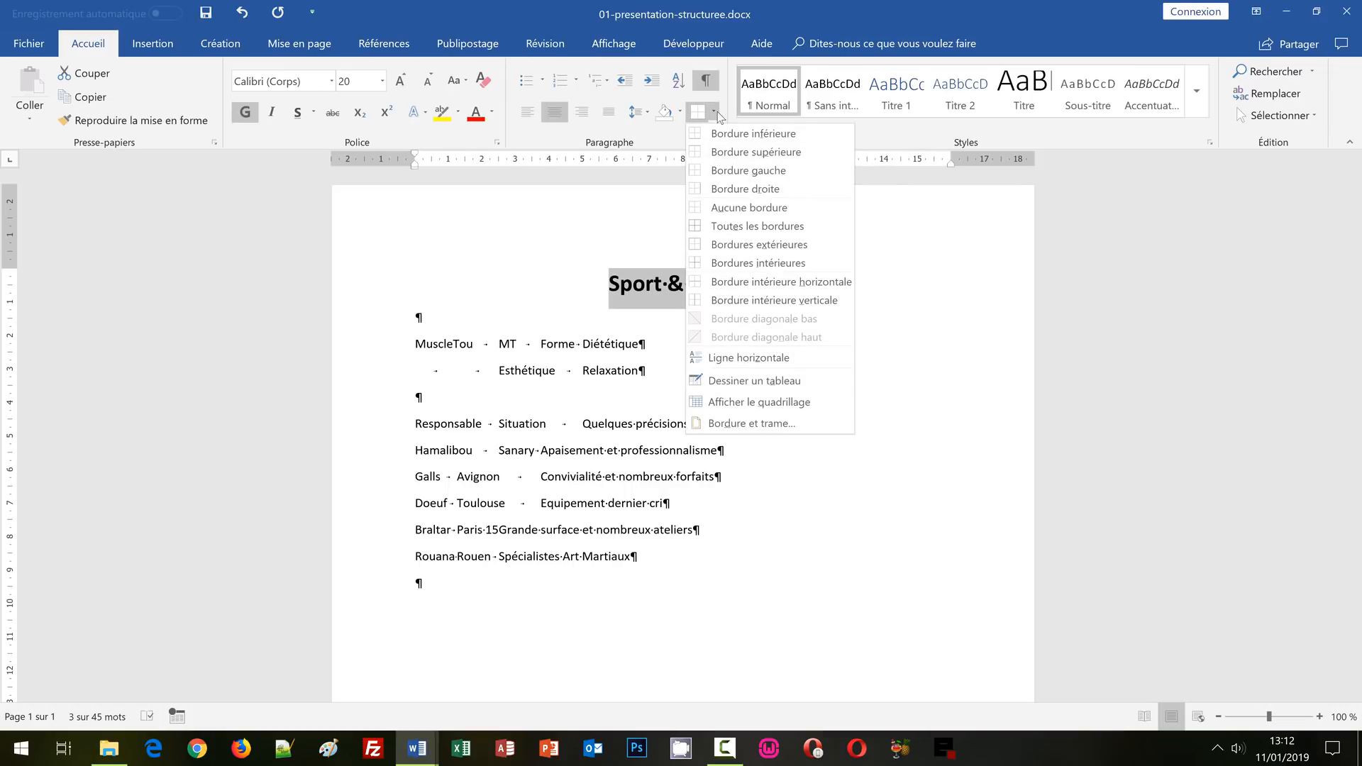
click(741, 425)
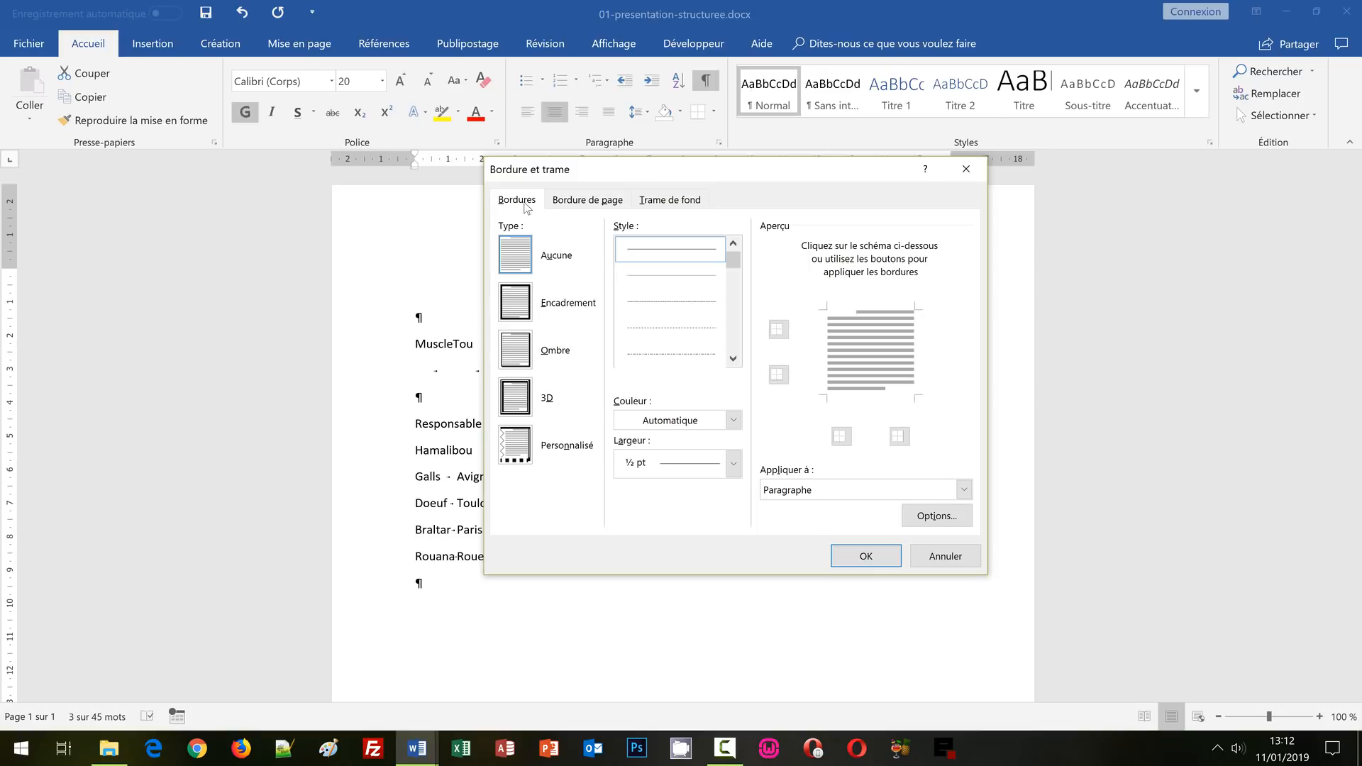
click(734, 467)
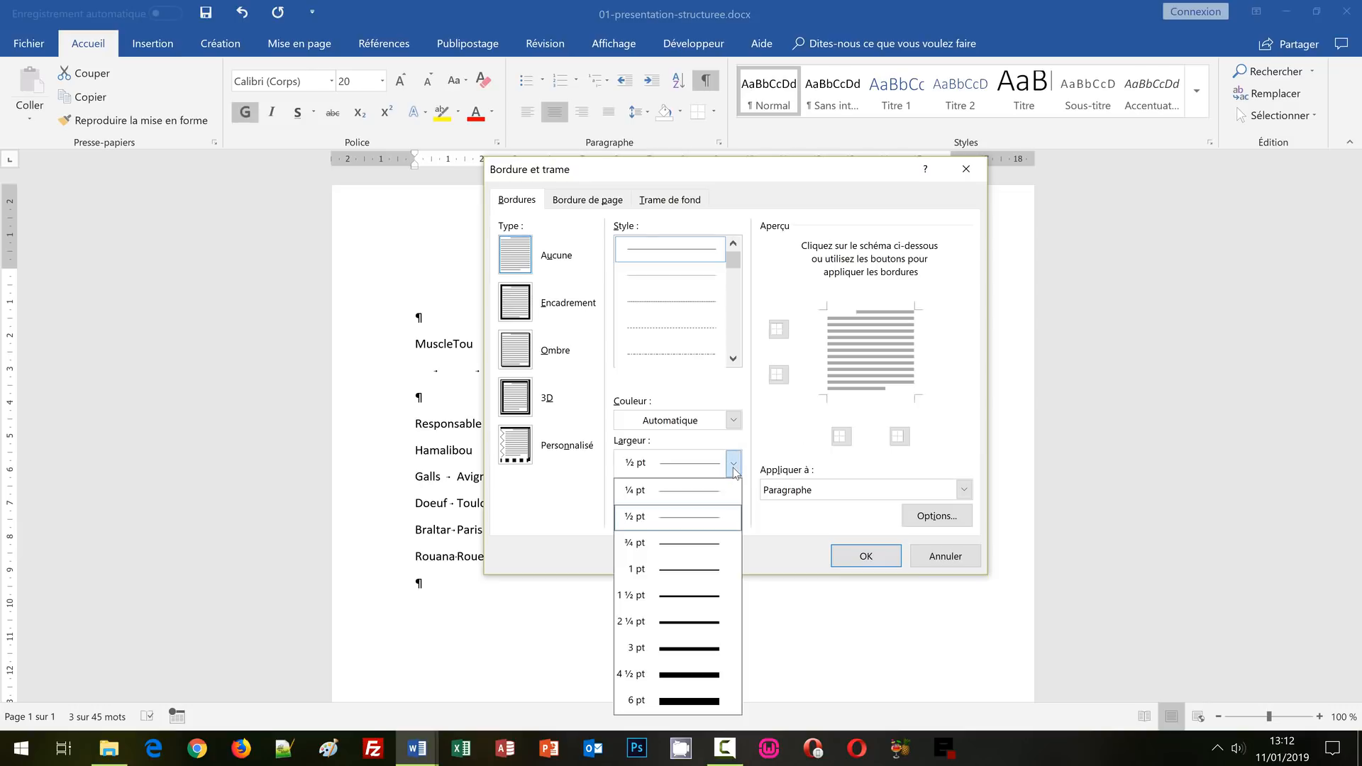
click(677, 598)
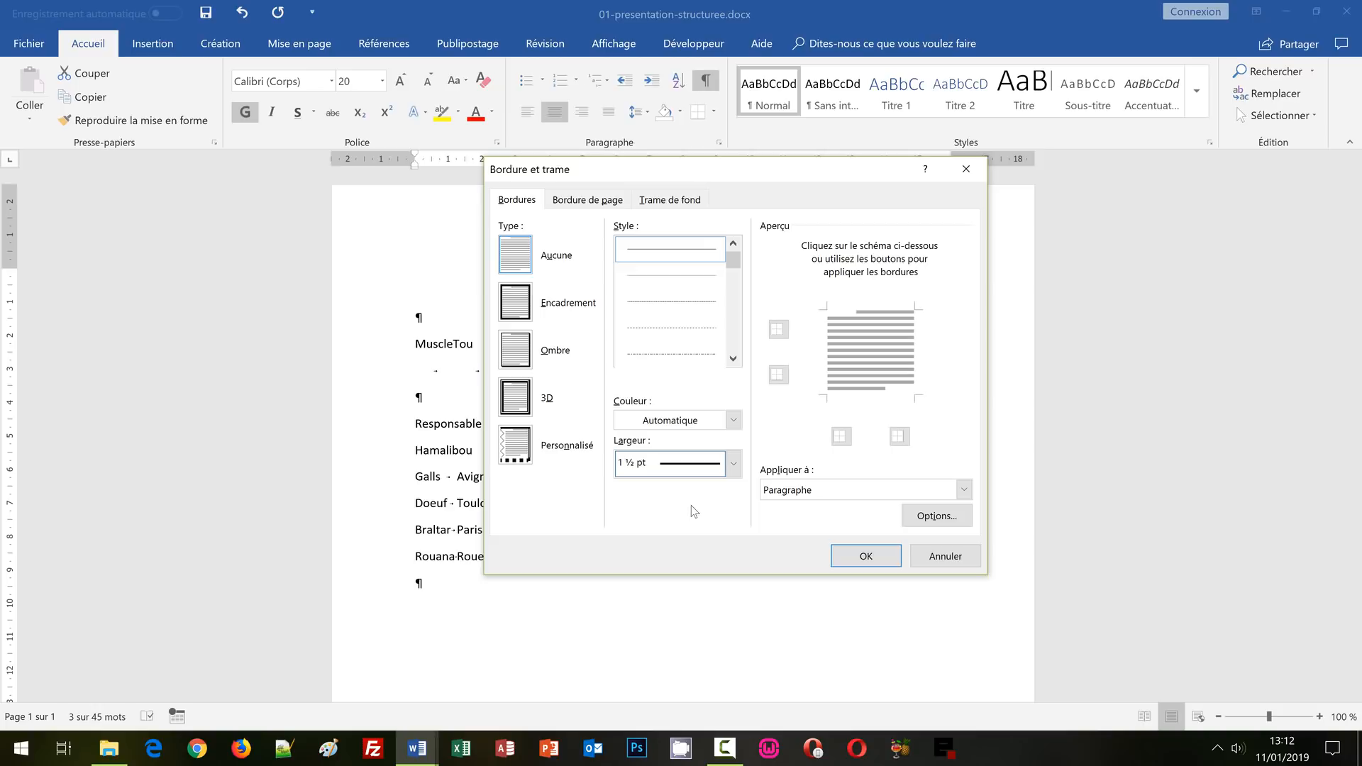
click(522, 350)
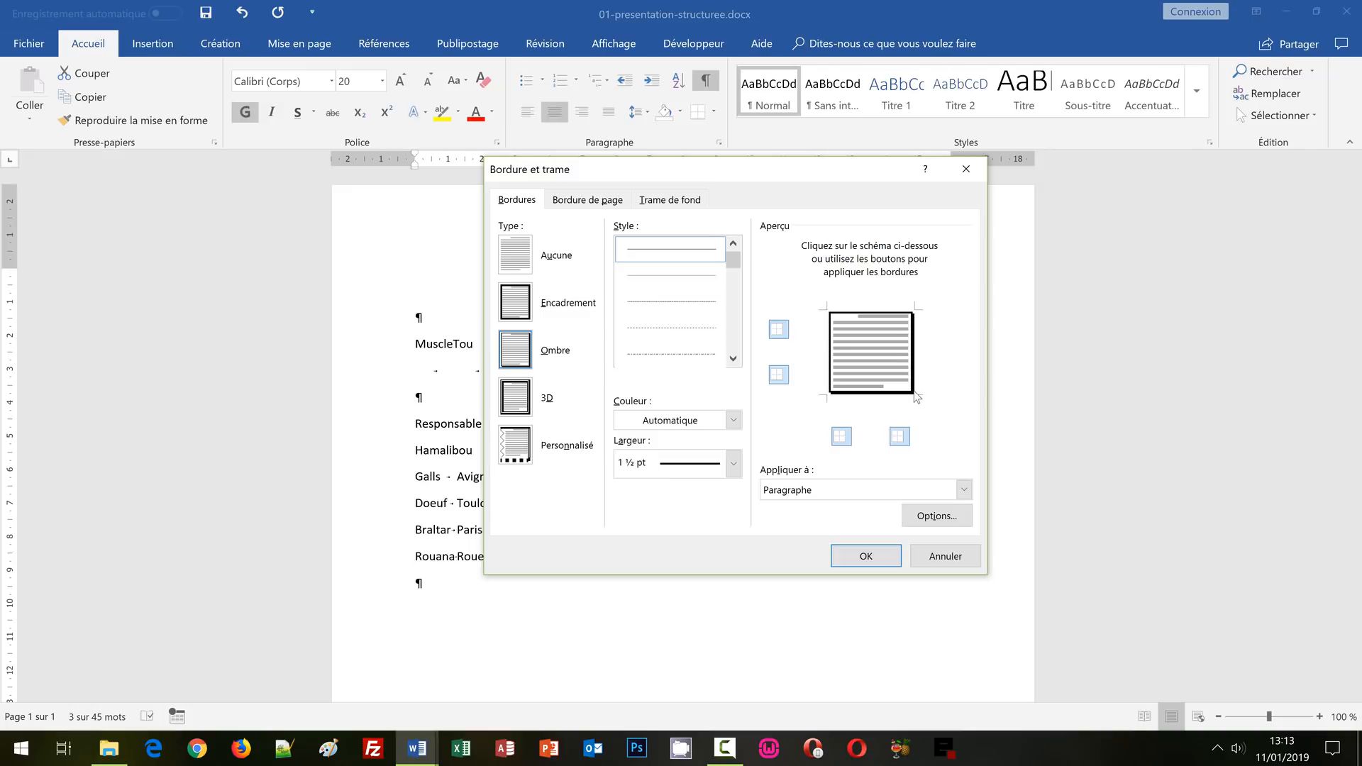
- Set the distance between the title text and its top border to 12 pt
click(925, 517)
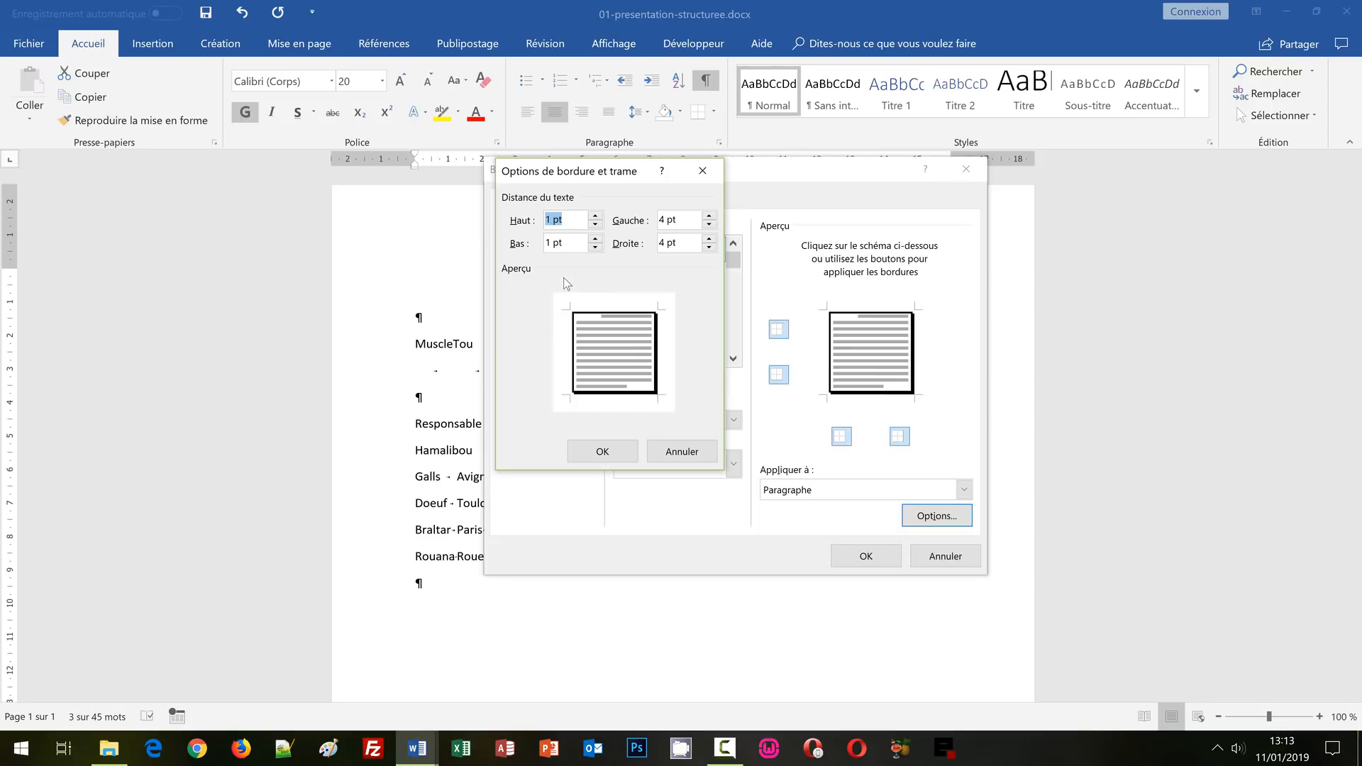
click(595, 216)
click(596, 216)
click(595, 215)
click(596, 216)
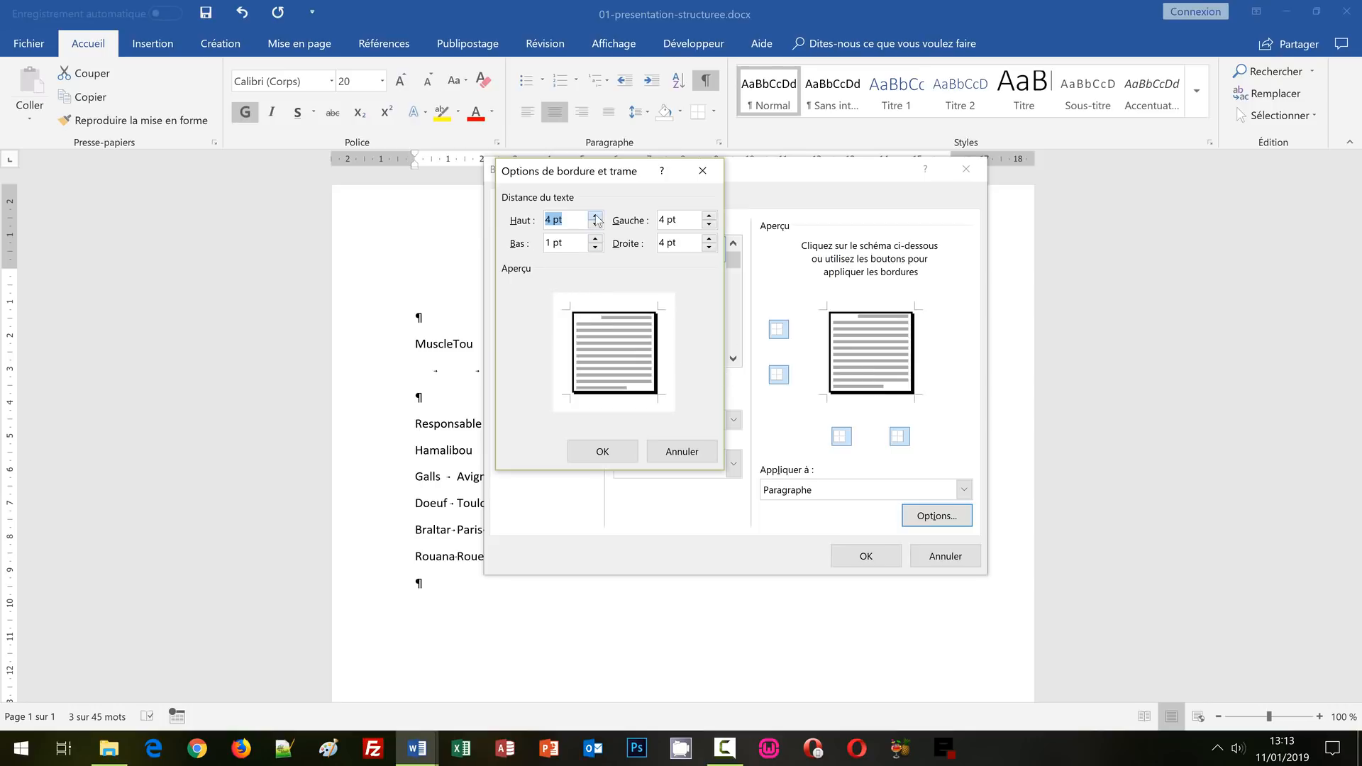
click(596, 215)
click(595, 215)
click(595, 216)
click(595, 215)
click(595, 215)
click(596, 216)
click(596, 216)
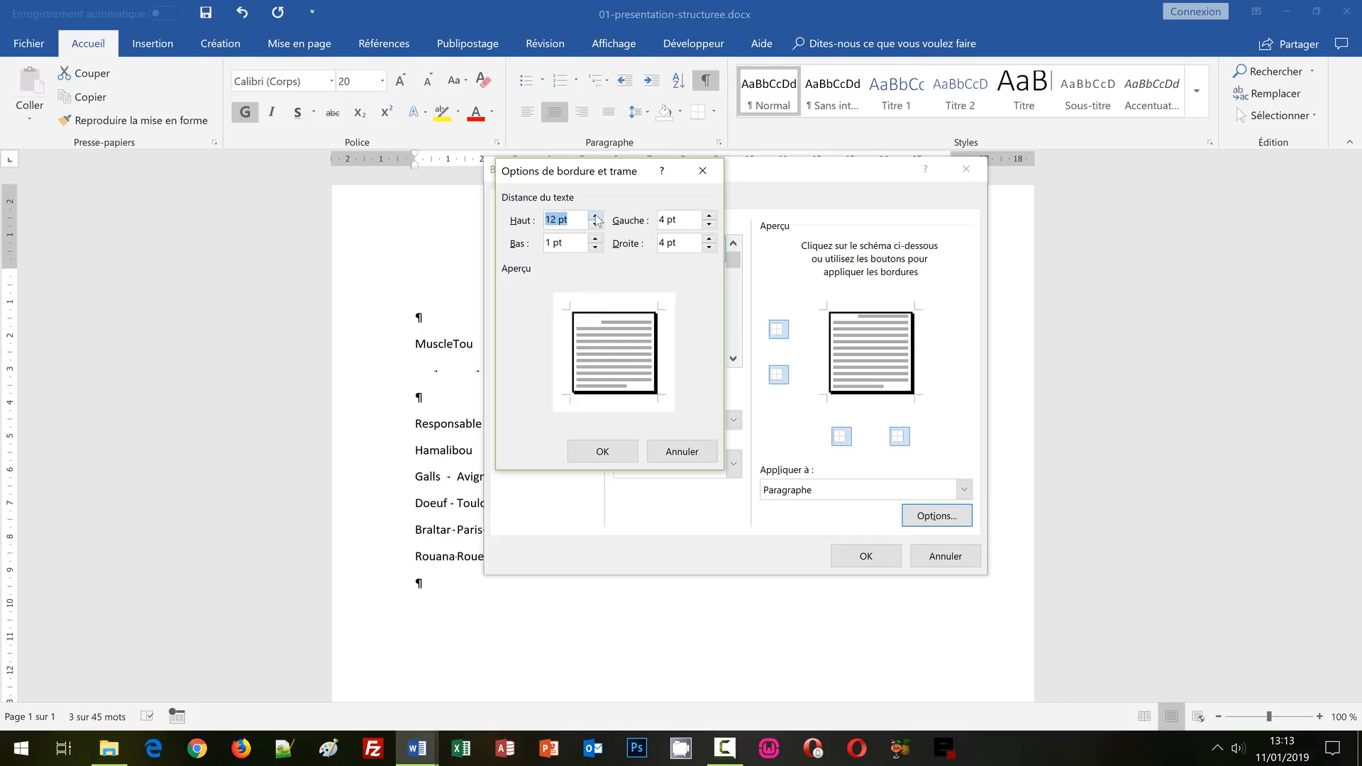
- Increase the distance between the title text and its bottom border and accept the border spacing options
click(595, 239)
click(595, 239)
click(596, 239)
click(596, 239)
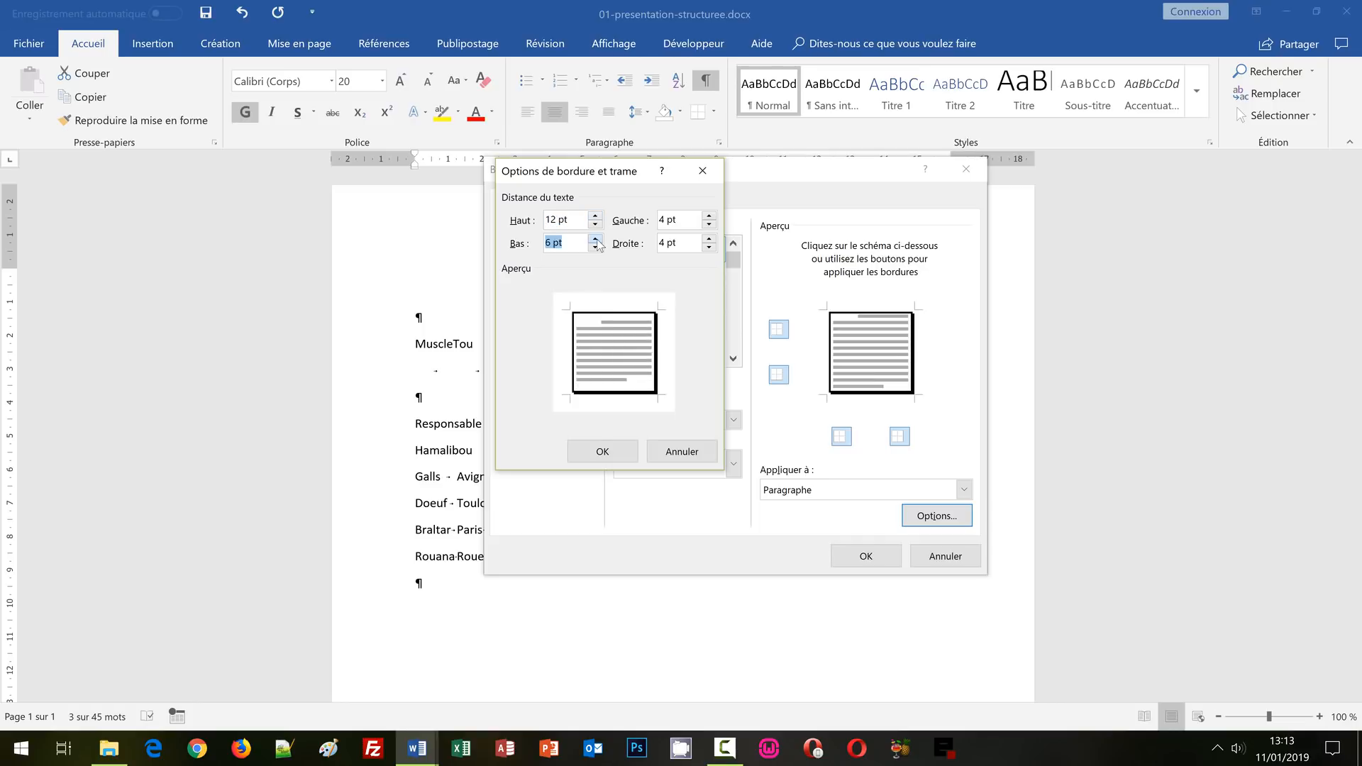
click(595, 239)
click(595, 239)
click(595, 239)
click(595, 240)
click(584, 452)
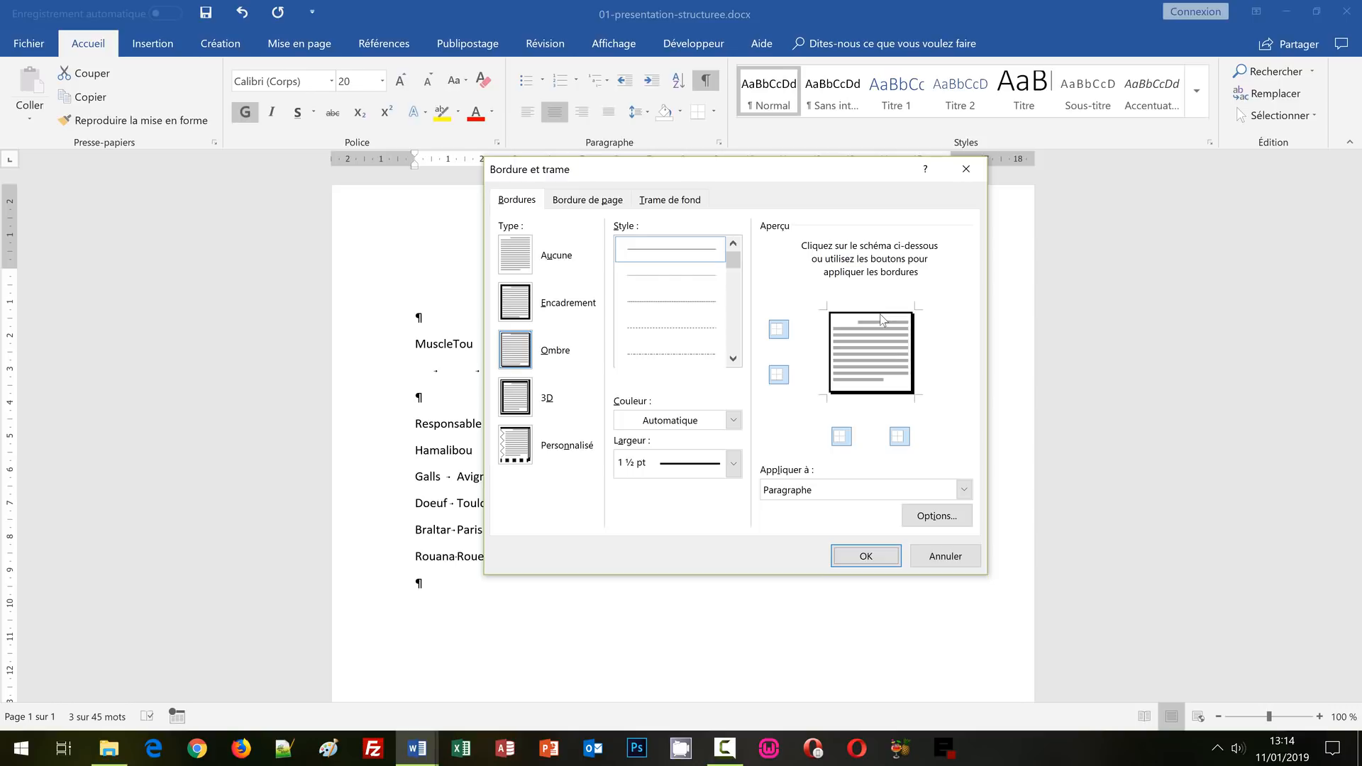
- Fill the title paragraph's background with light grey and apply the border and shading settings
click(670, 201)
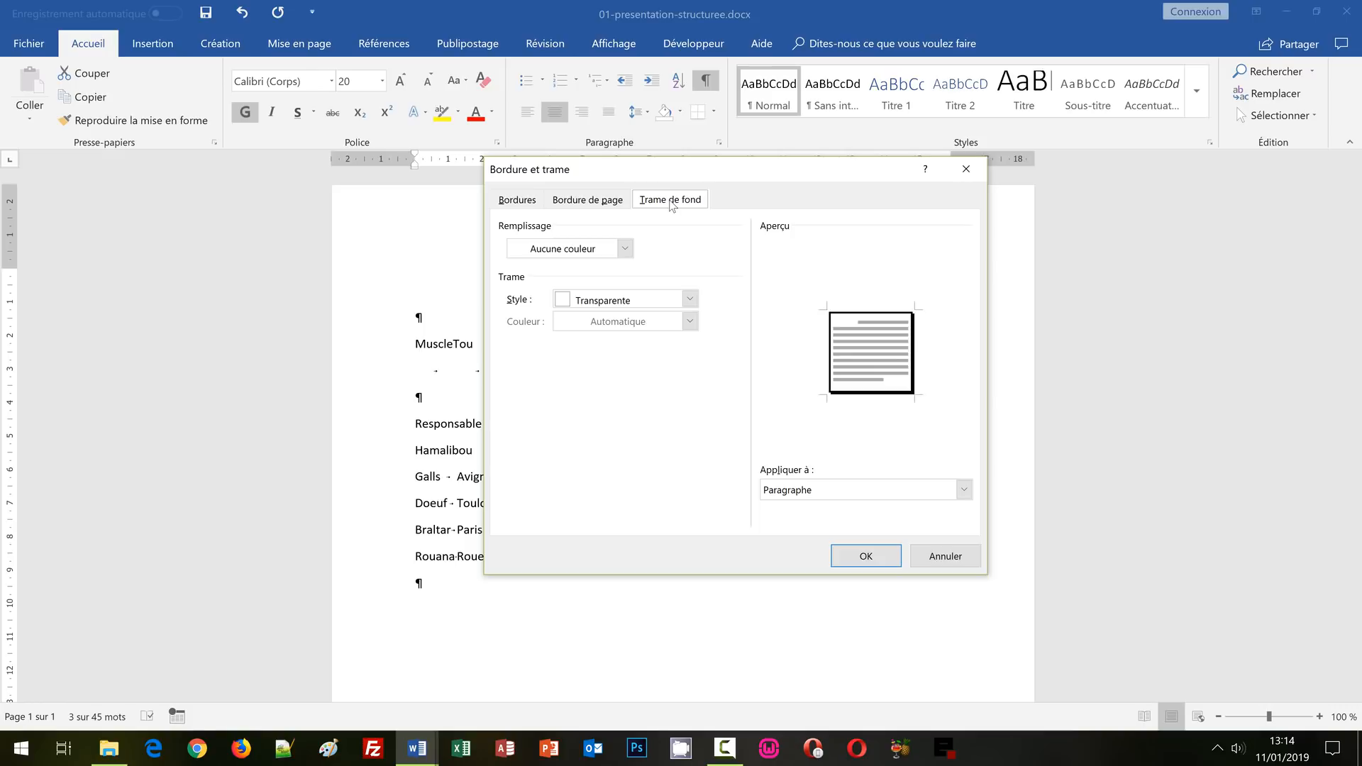
click(625, 248)
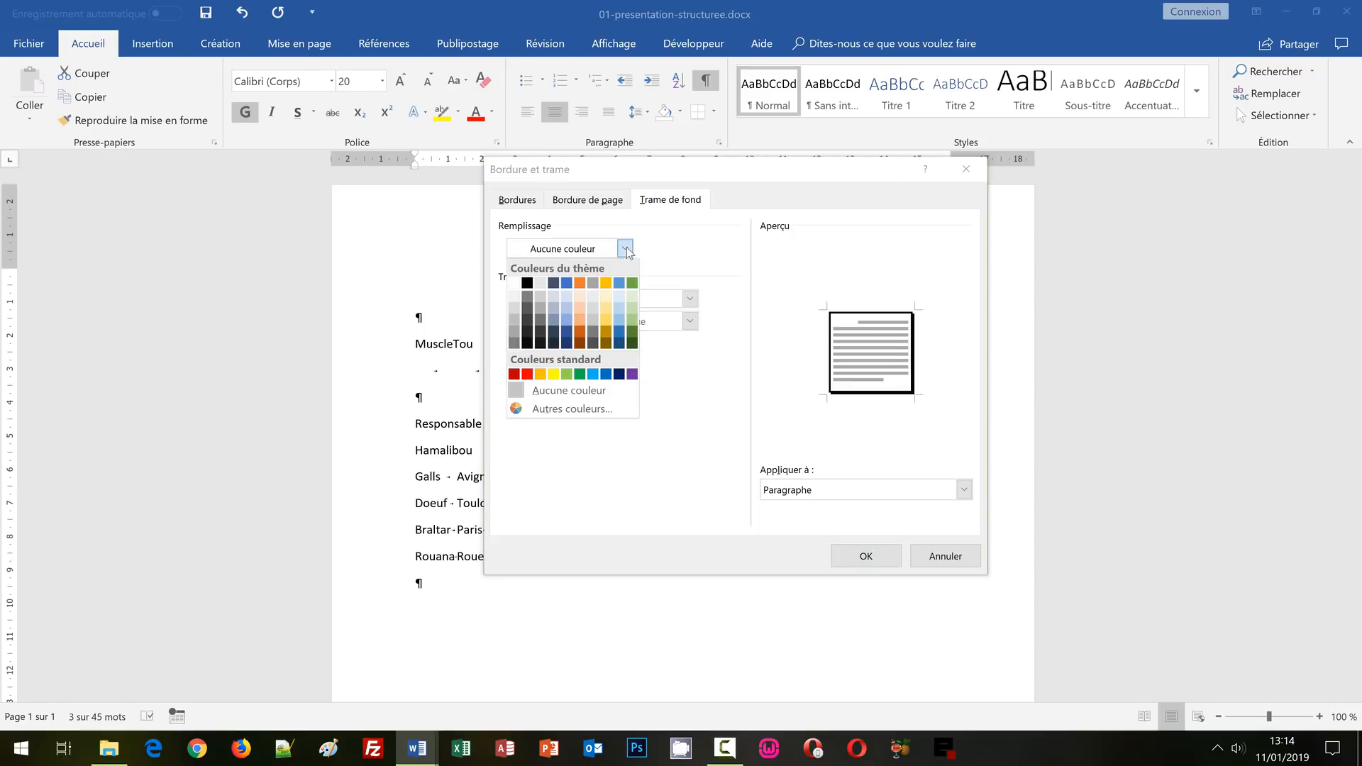
click(513, 305)
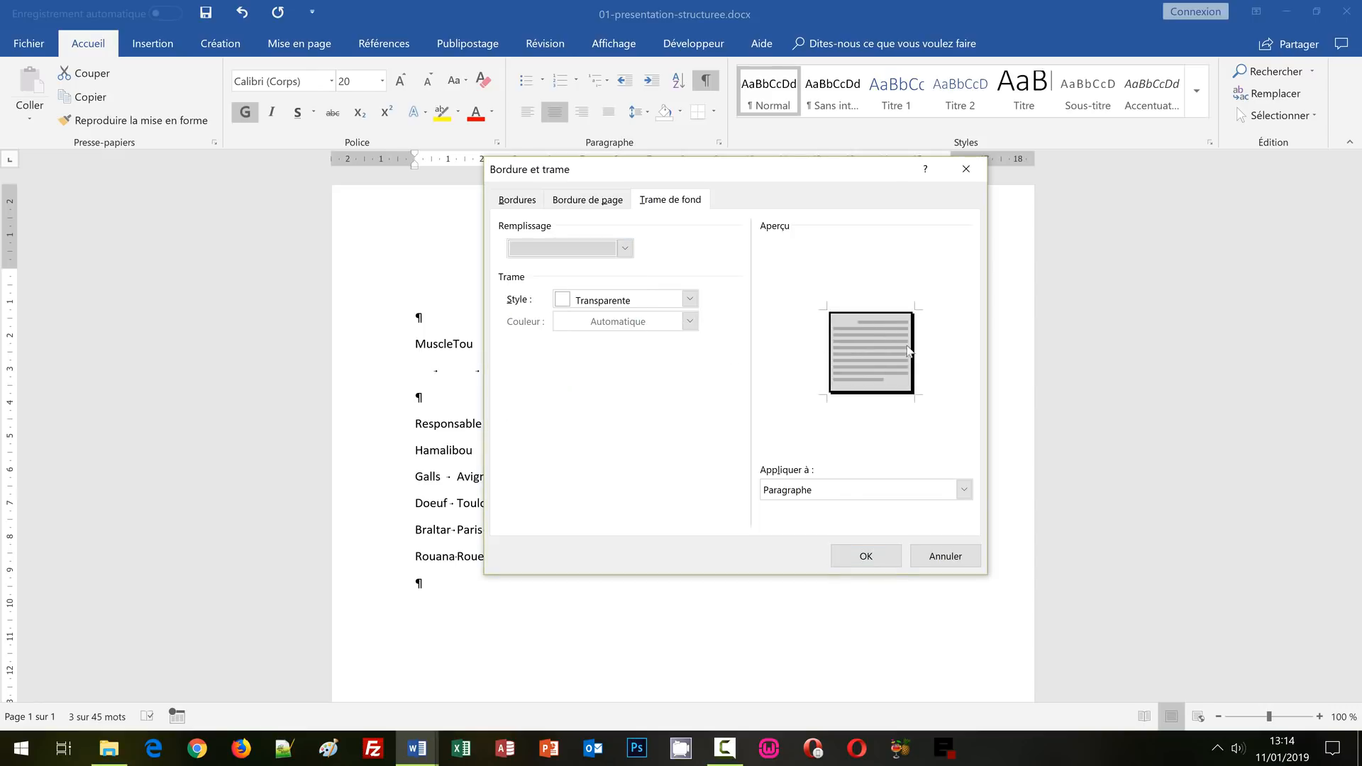
click(866, 557)
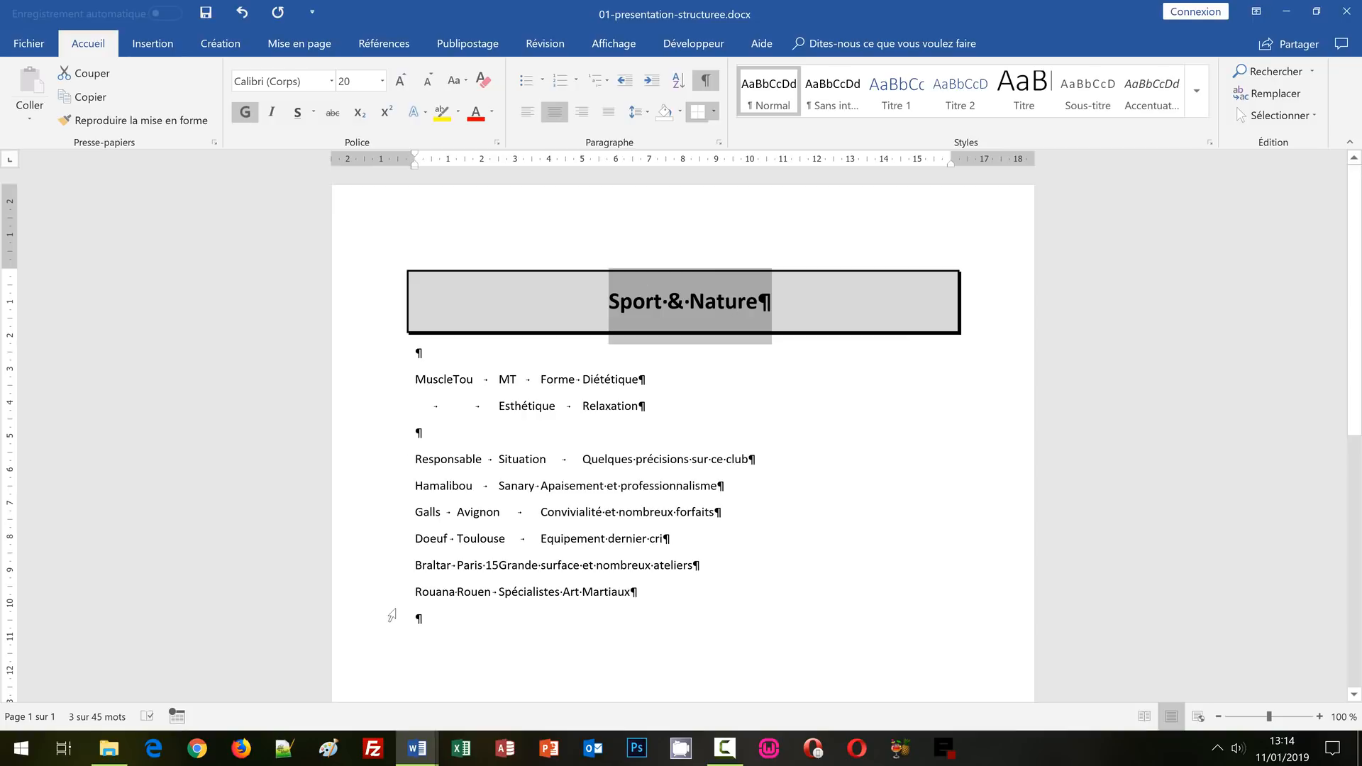
- Check the tables in 01-presentation-structuree-dev.docx and place the cursor in the empty paragraph below the title of 01-presentation-structuree.docx
mouse_move(418, 746)
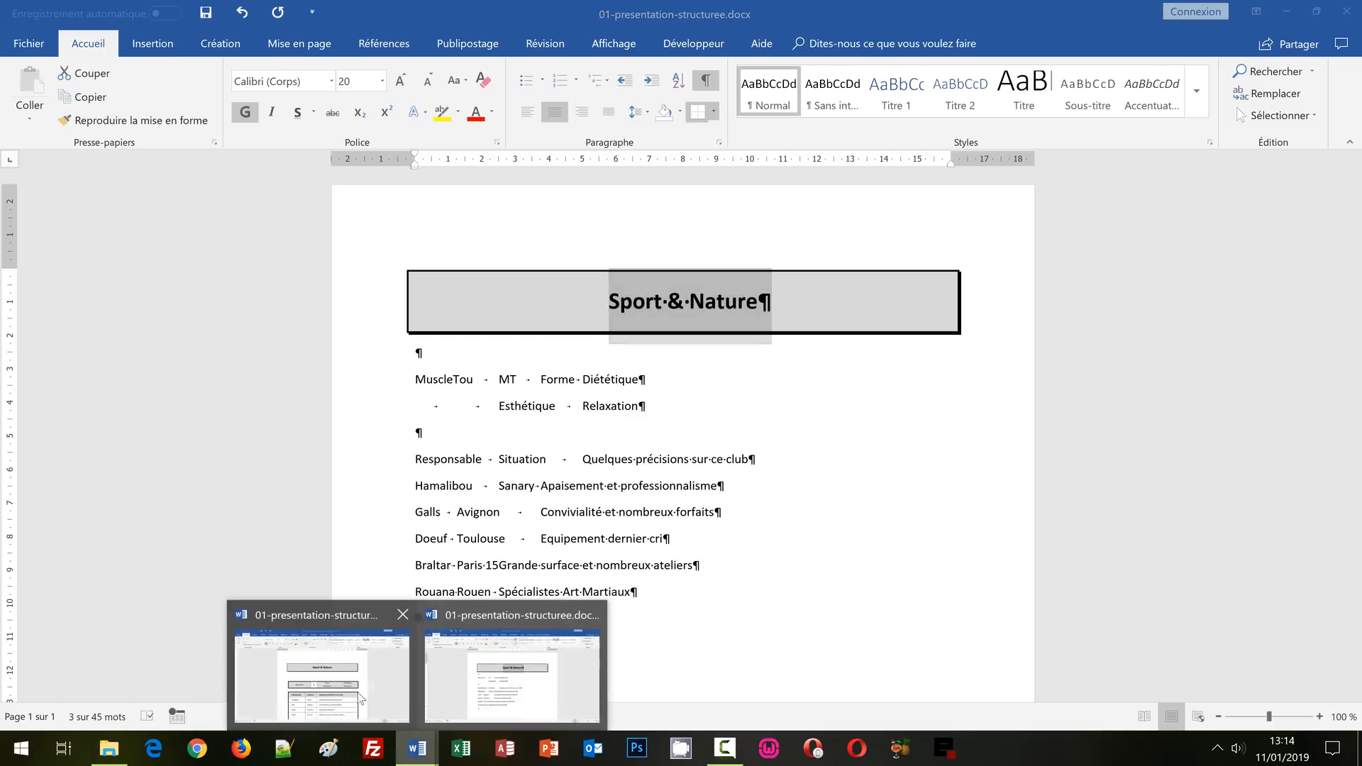
click(357, 693)
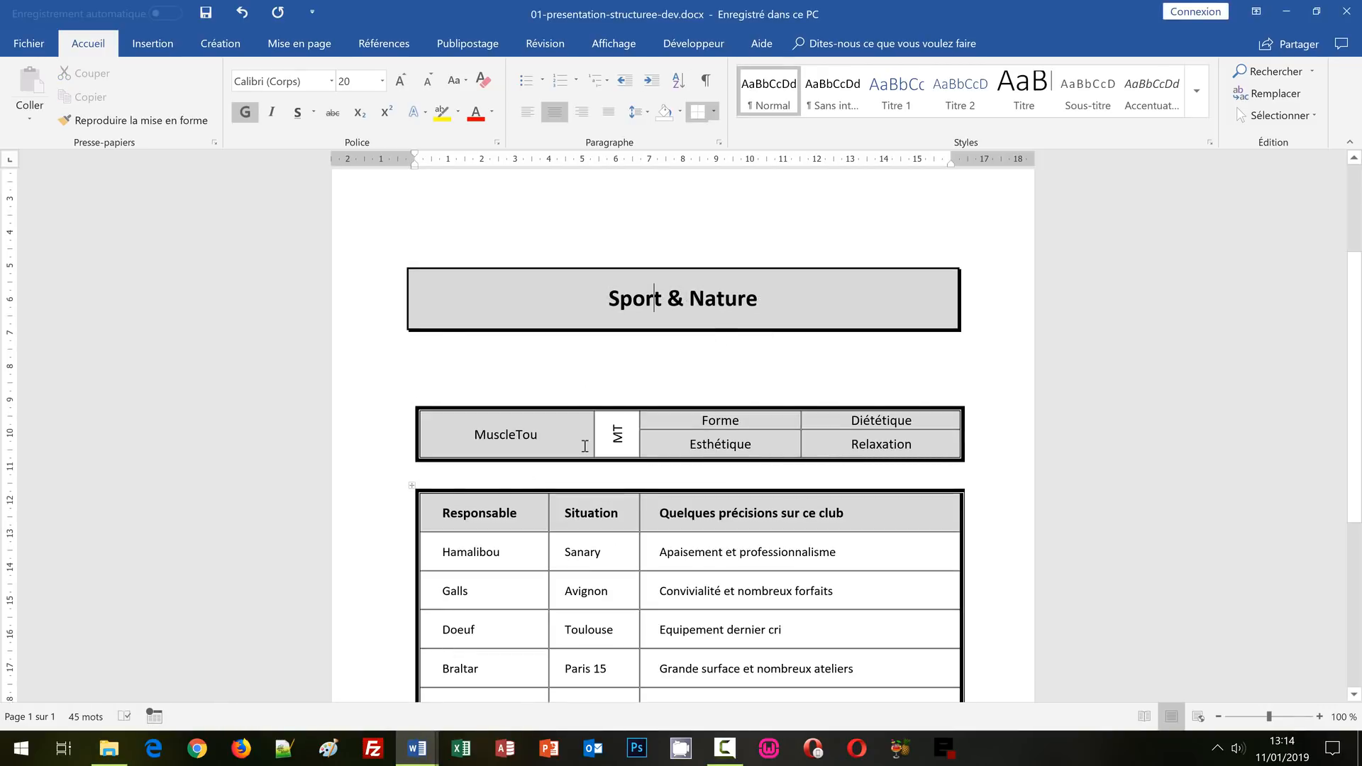
mouse_move(417, 747)
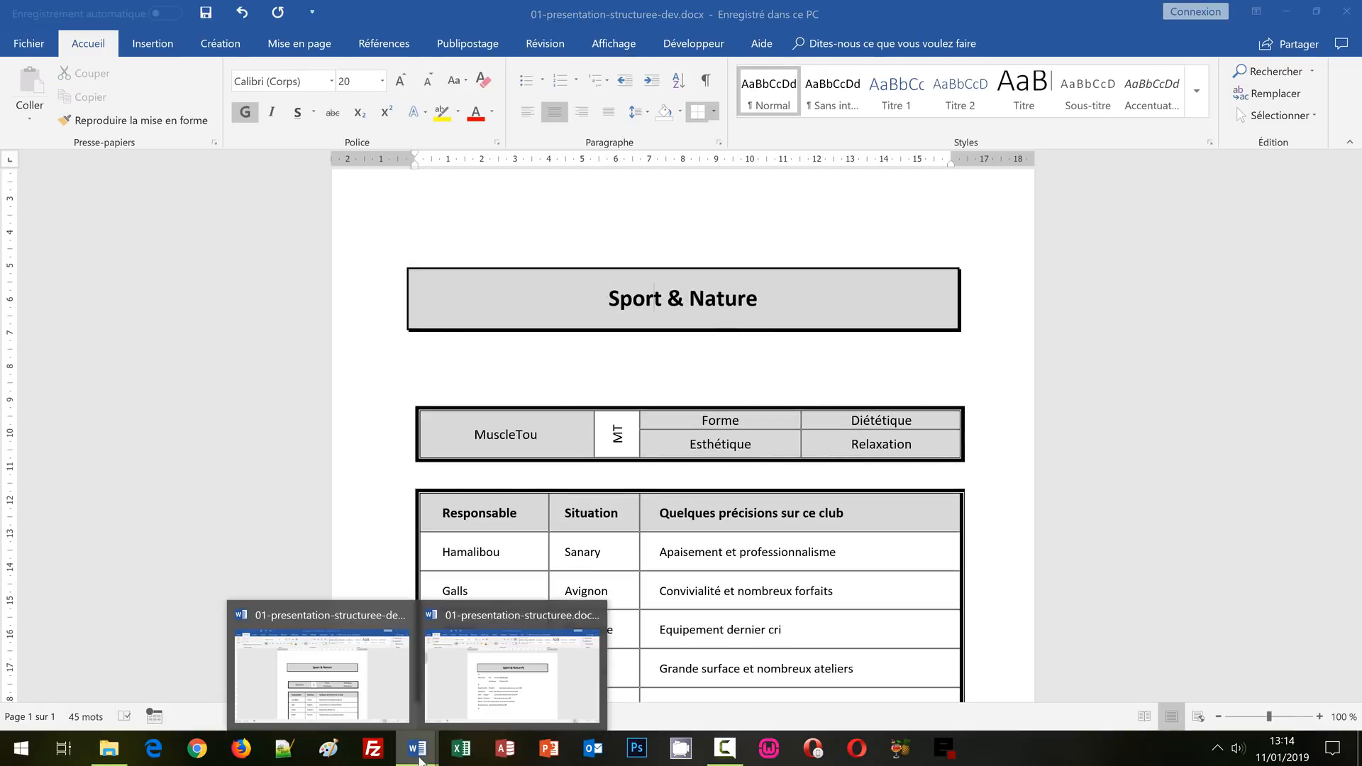
click(500, 684)
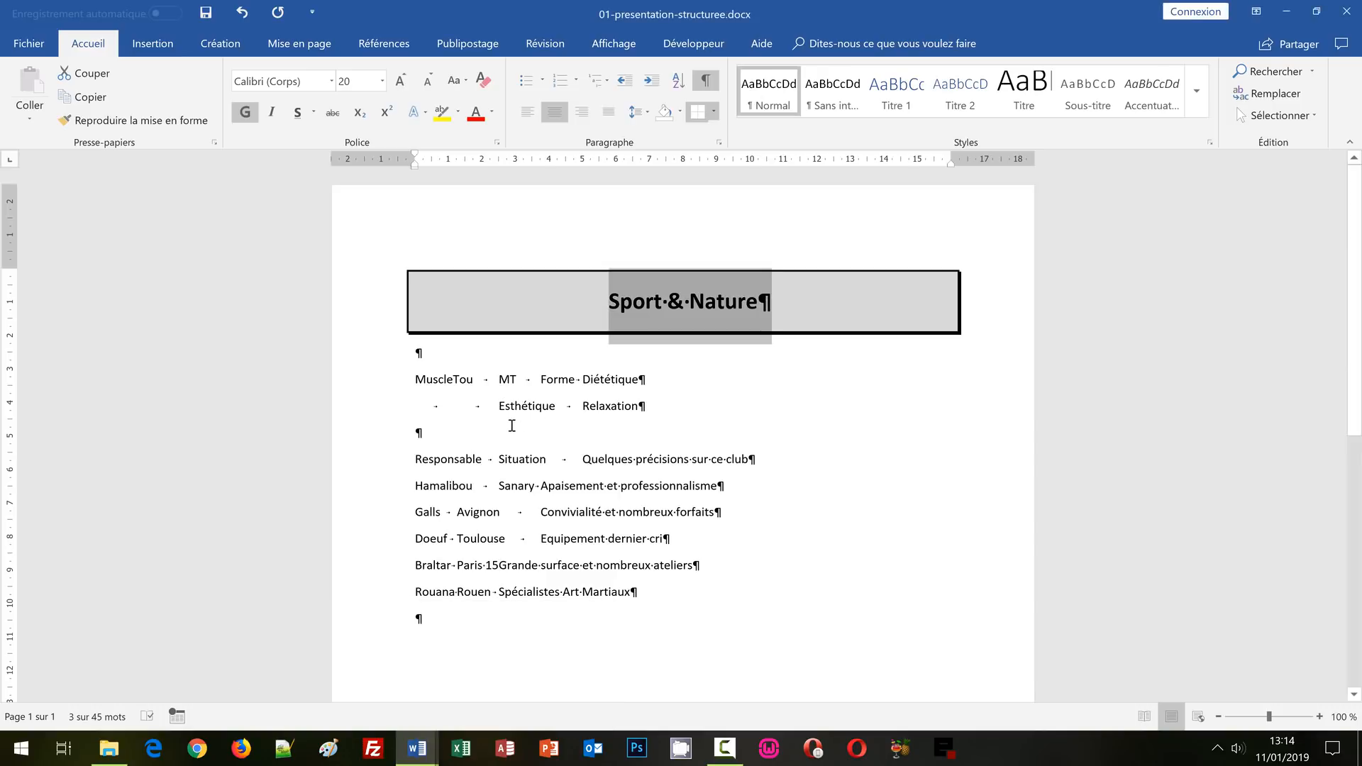
click(503, 378)
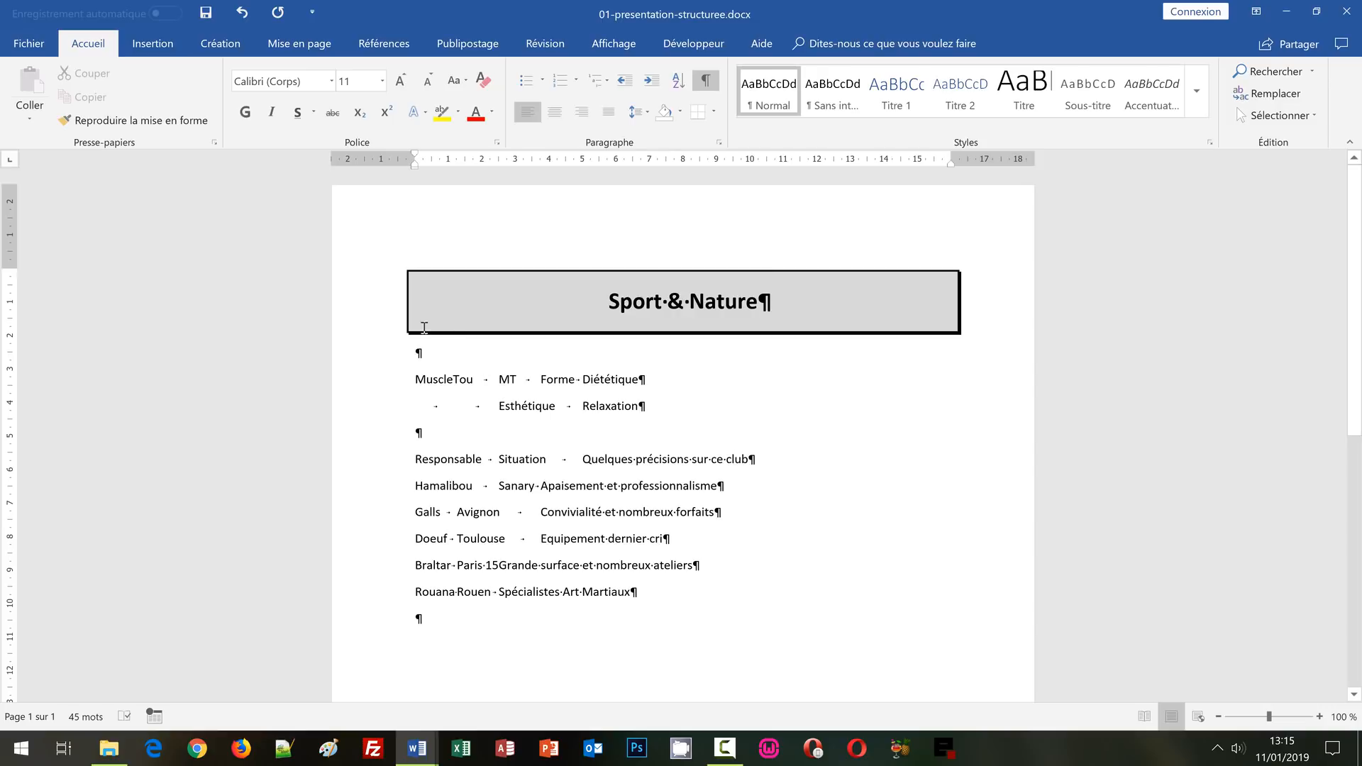
click(419, 352)
- Examine the gap below the title and the structure of both tables in 01-presentation-structuree-dev.docx, and return to 01-presentation-structuree.docx
mouse_move(418, 748)
click(345, 701)
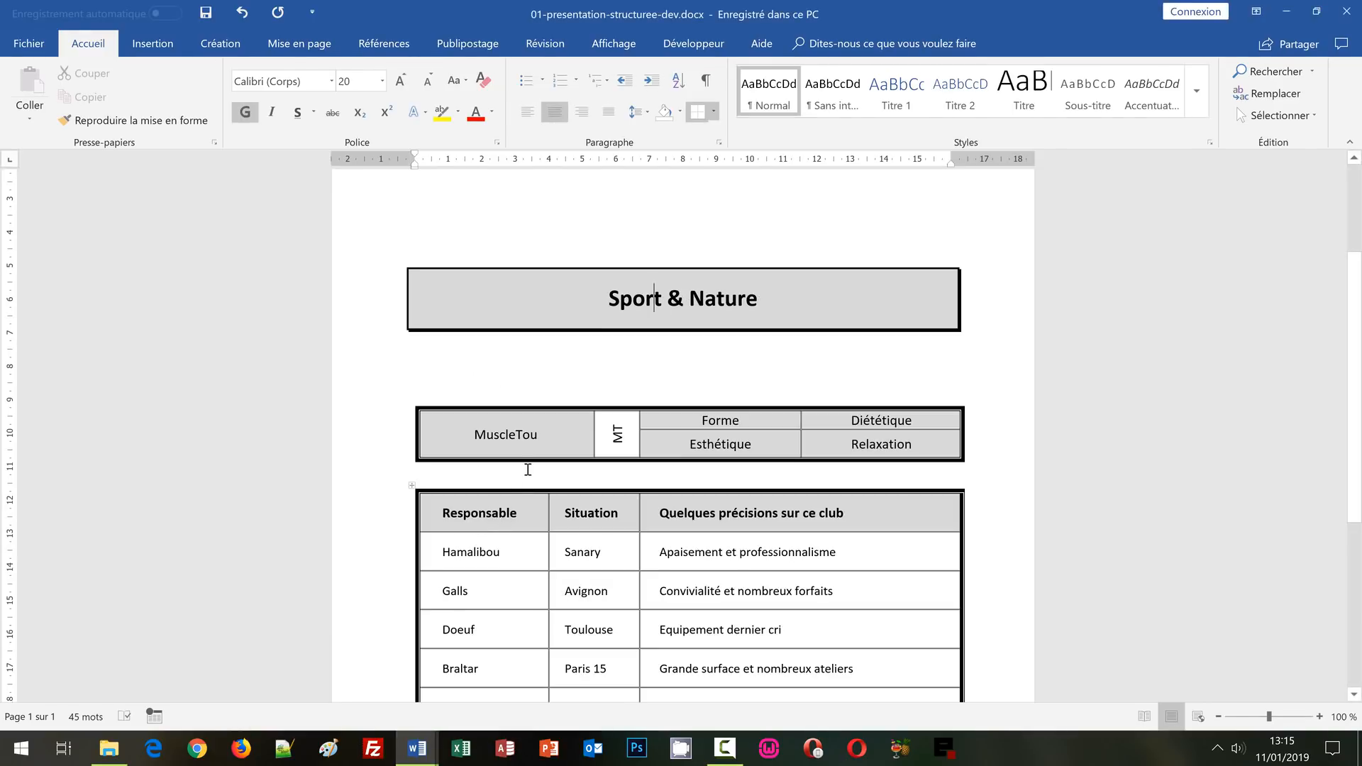
scroll(634, 424, down, 2)
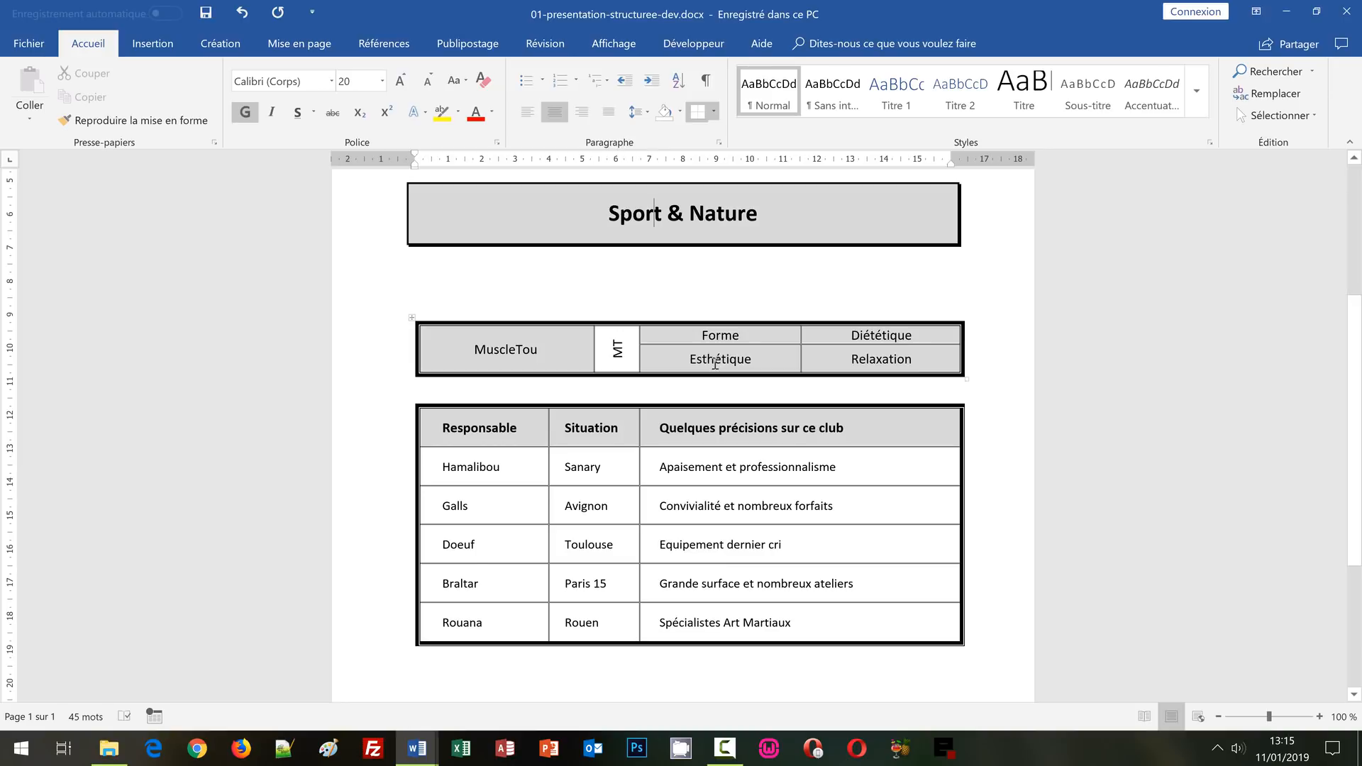
mouse_move(417, 747)
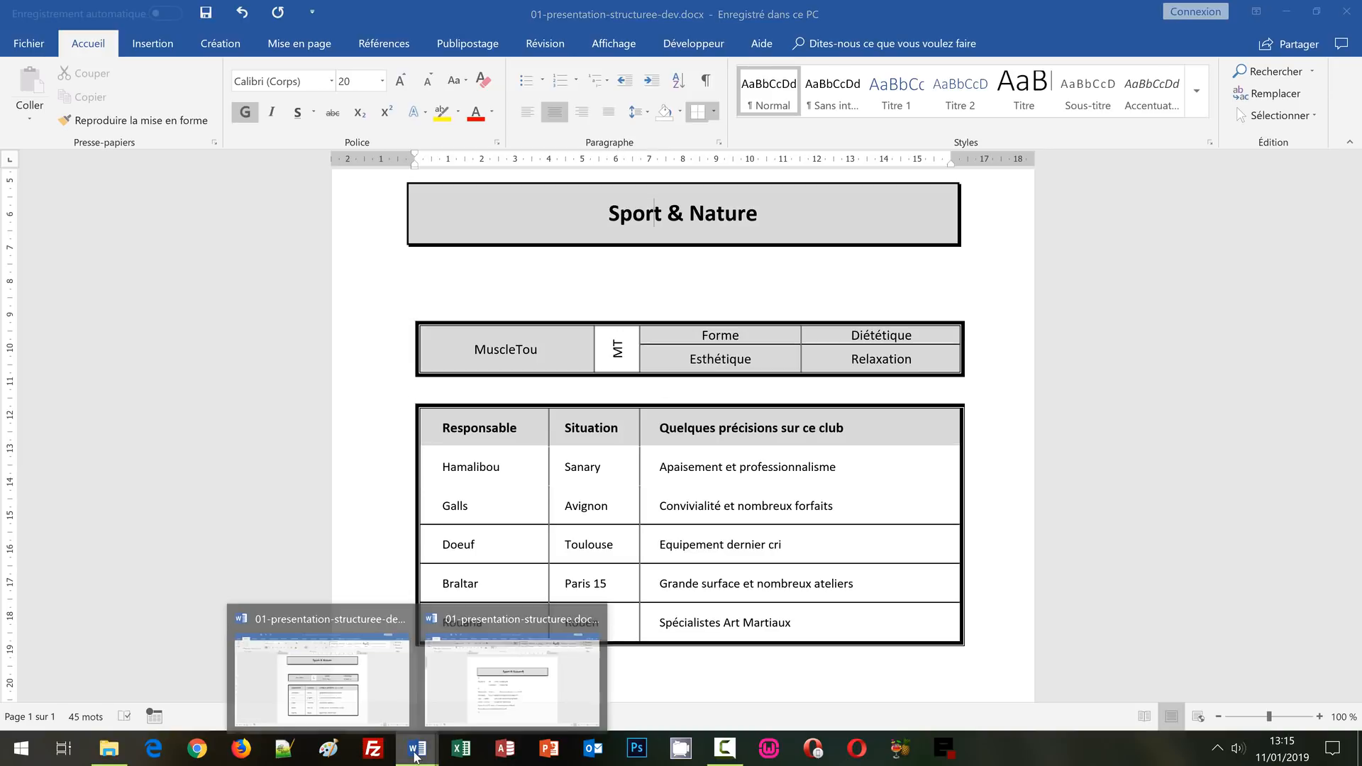
click(472, 684)
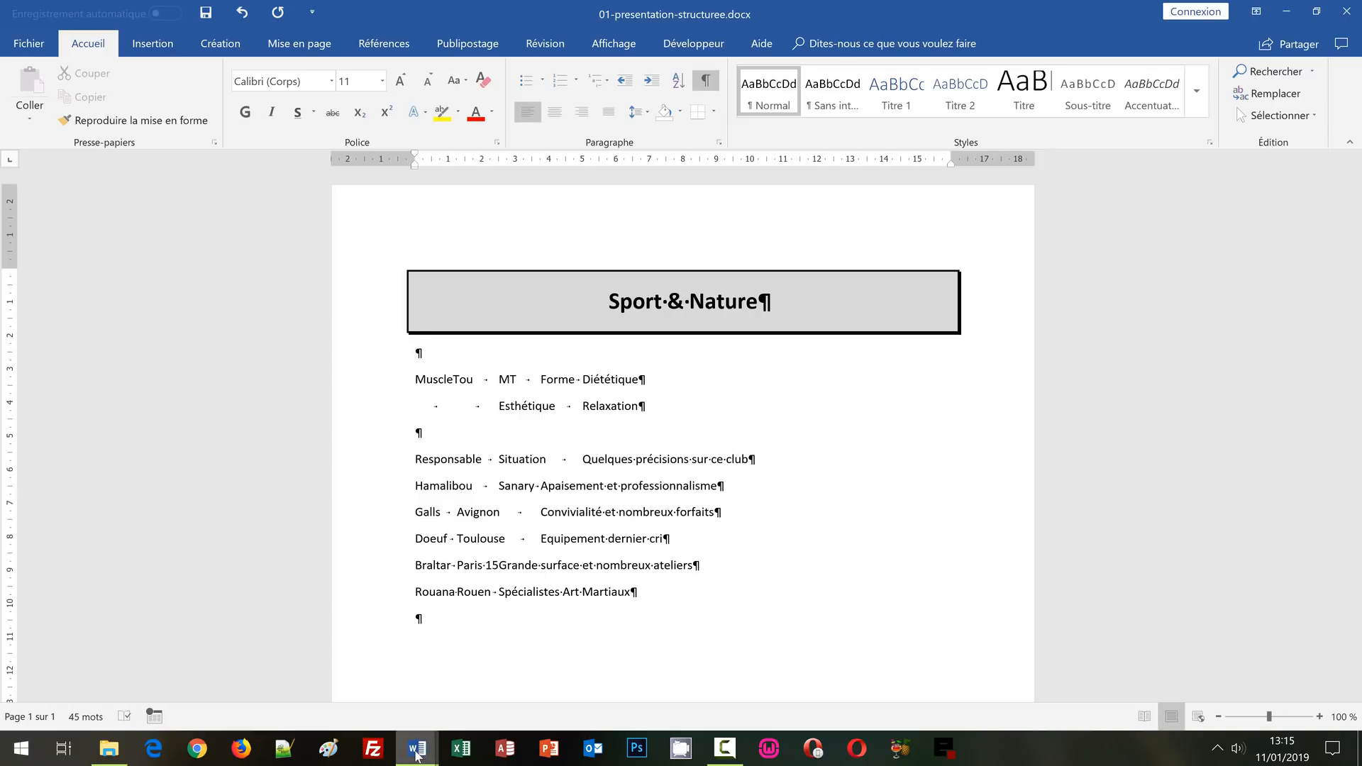
mouse_move(418, 751)
click(330, 688)
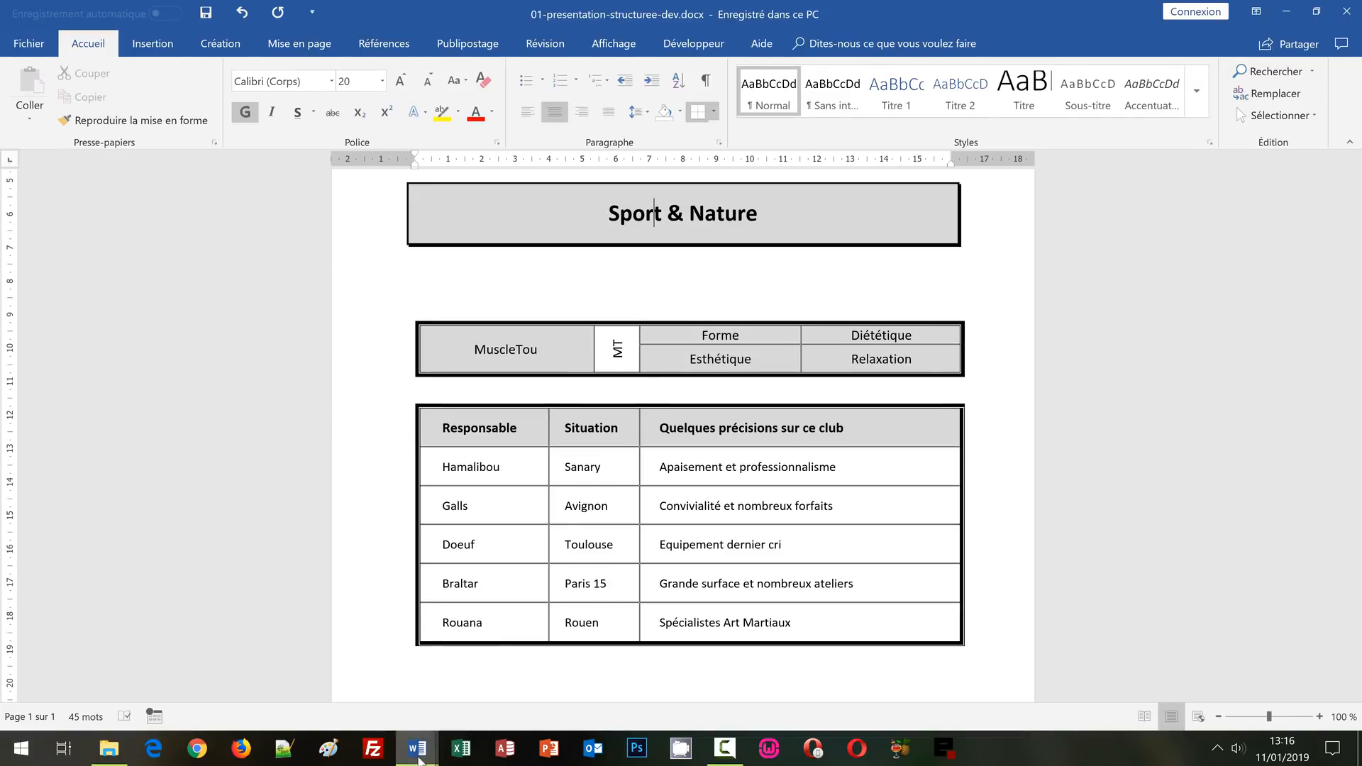
mouse_move(420, 762)
click(496, 685)
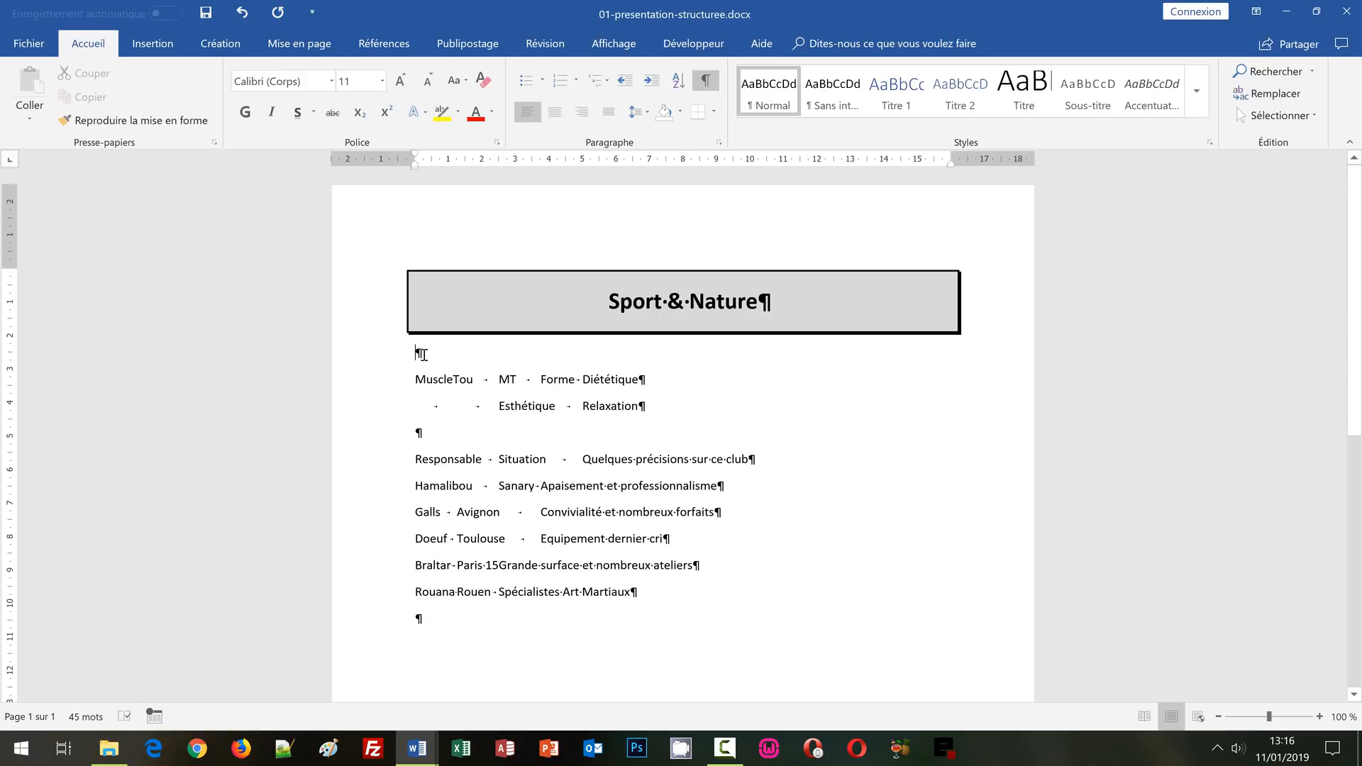
- Set the spacing before and after the empty paragraph below the title to 24 pt each
click(648, 112)
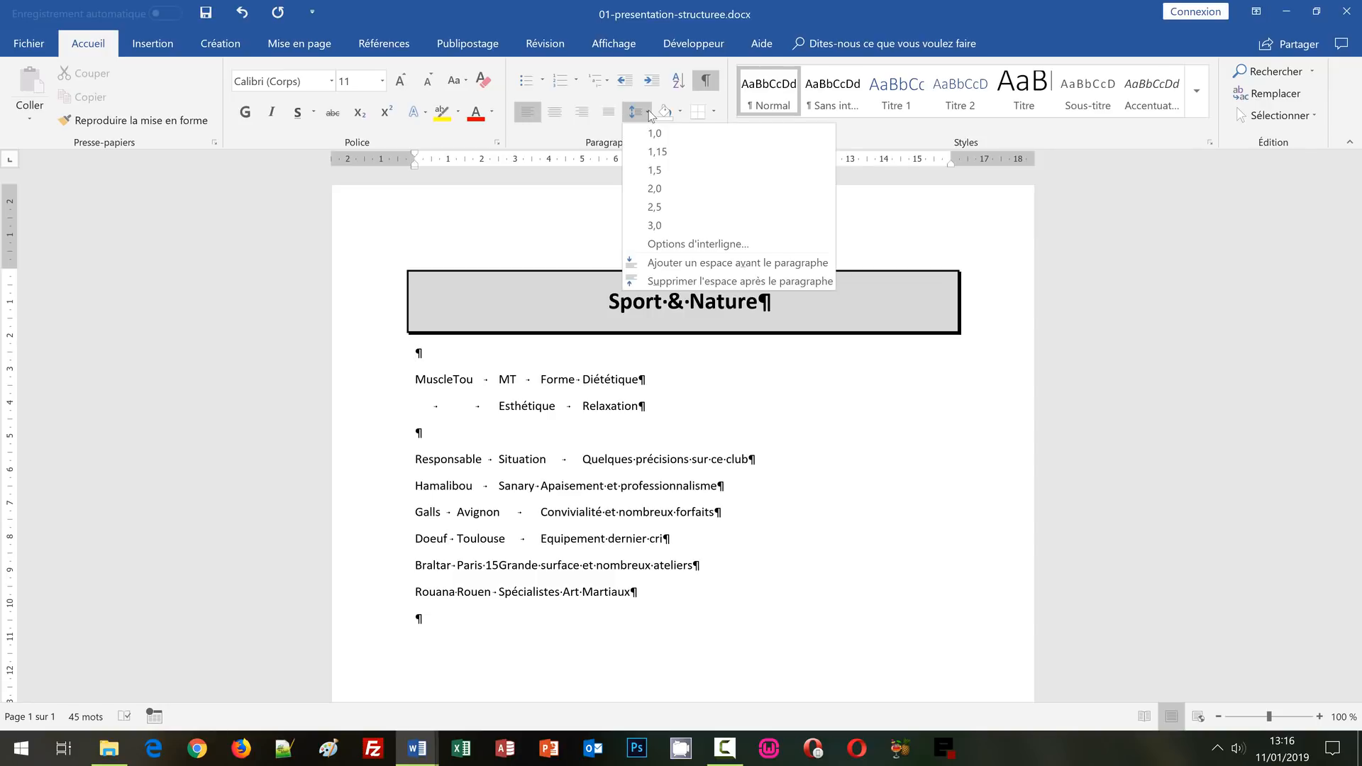
click(666, 244)
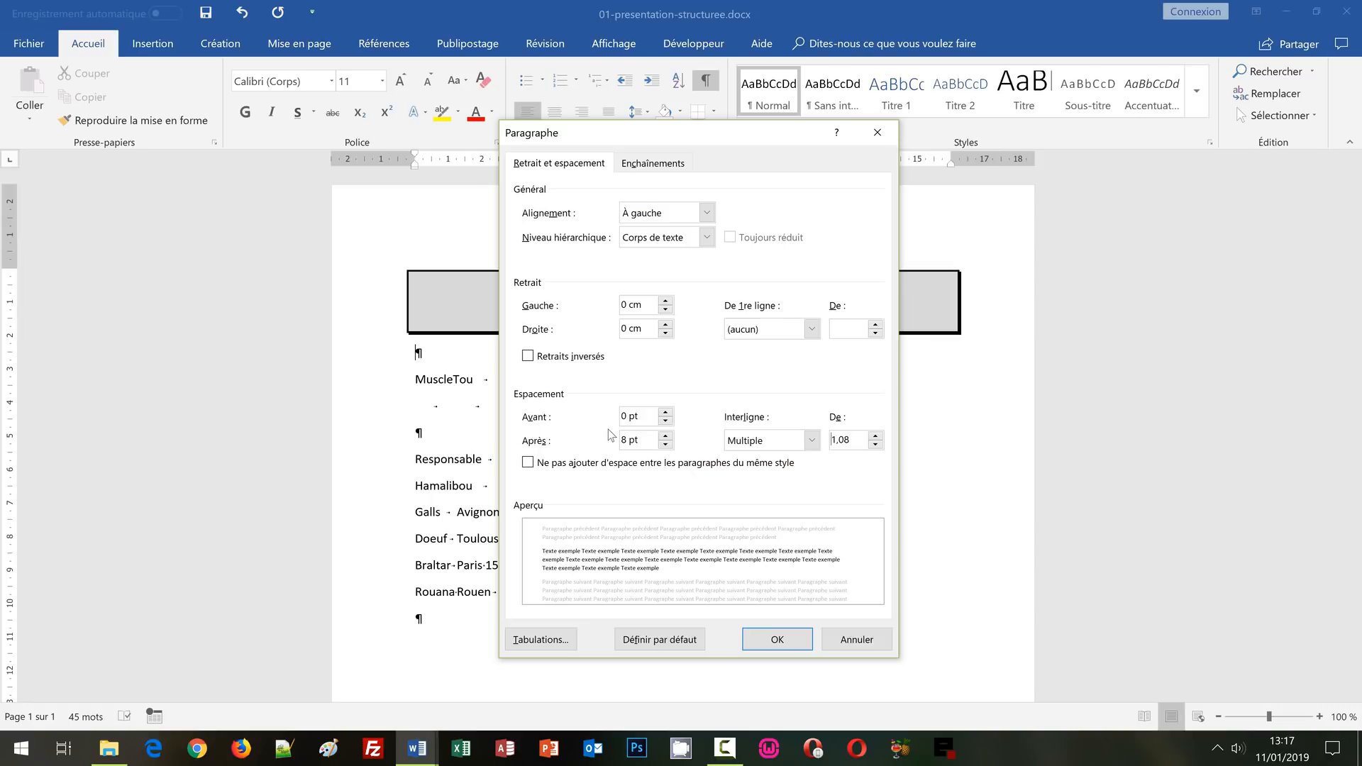
click(666, 413)
click(666, 413)
click(666, 413)
click(665, 413)
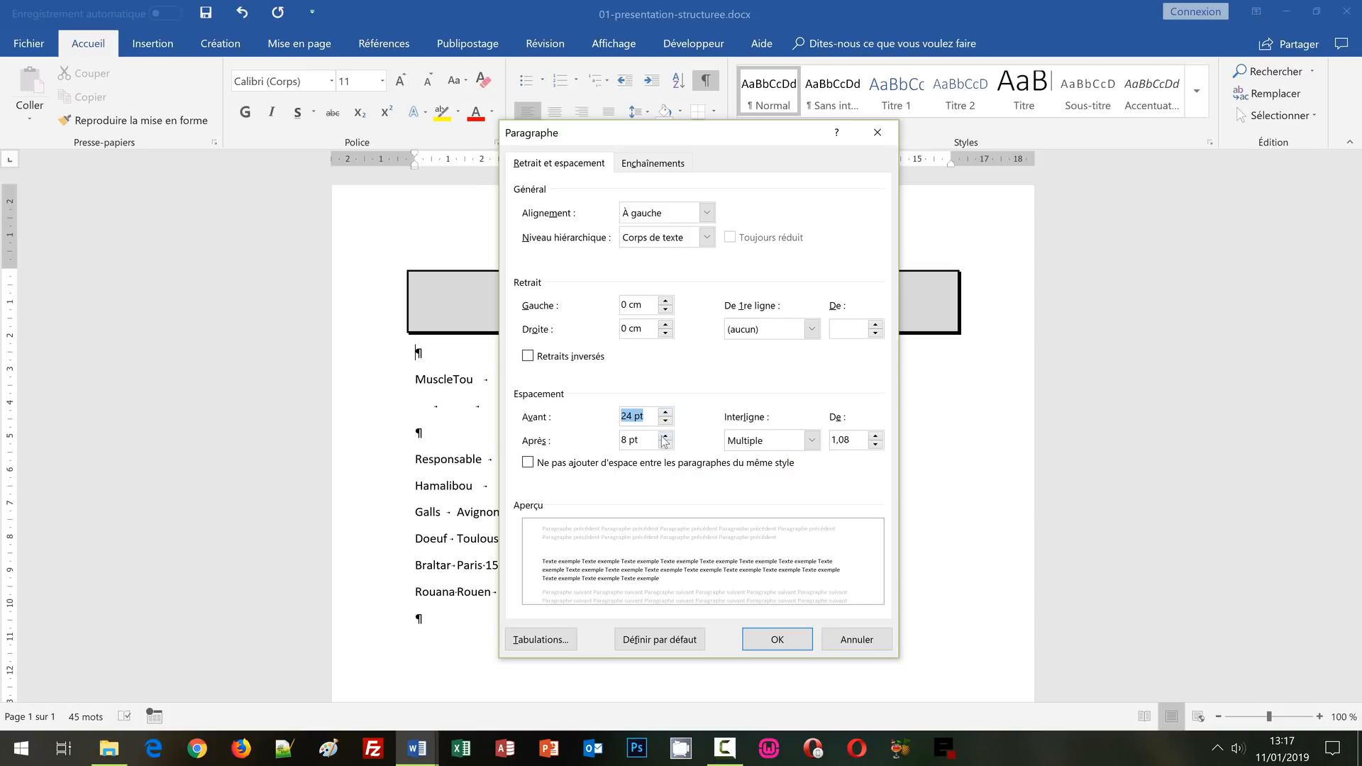
click(666, 436)
click(665, 436)
click(666, 436)
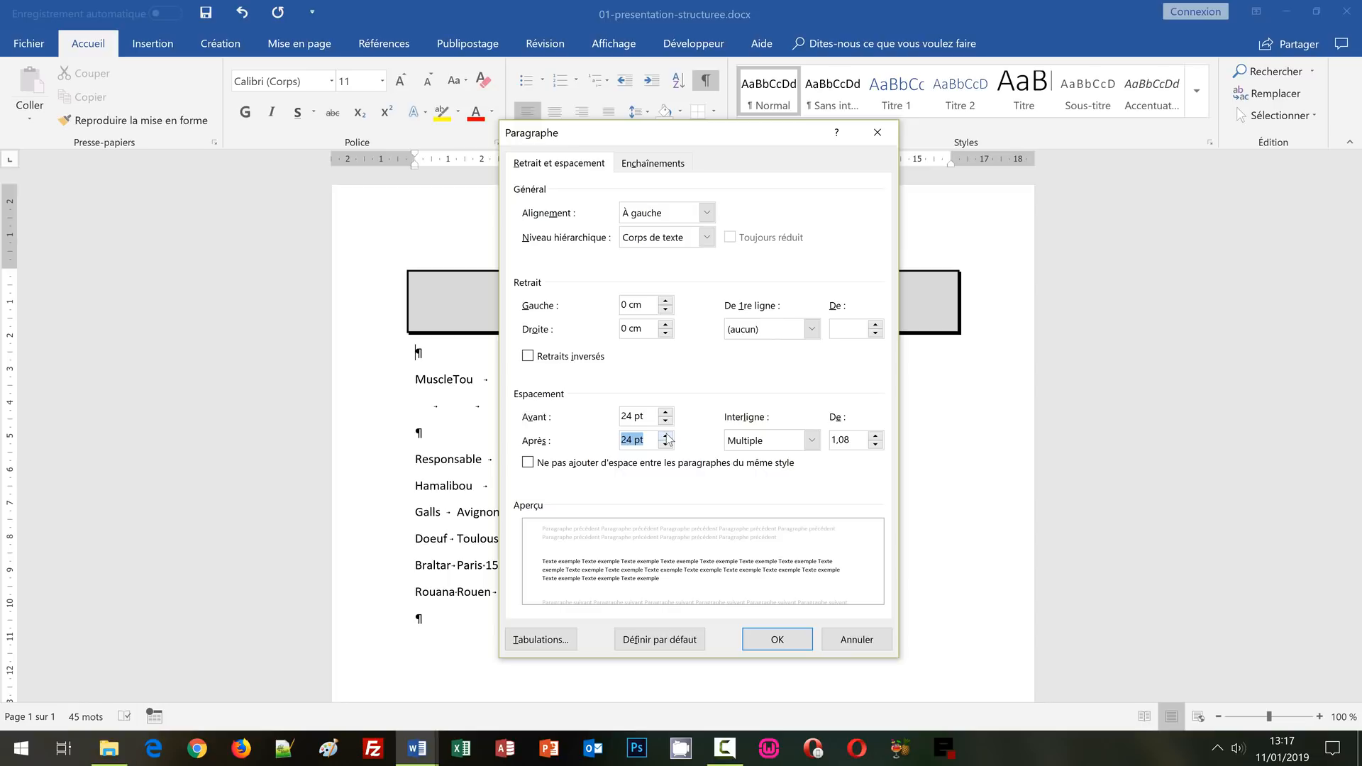
click(769, 639)
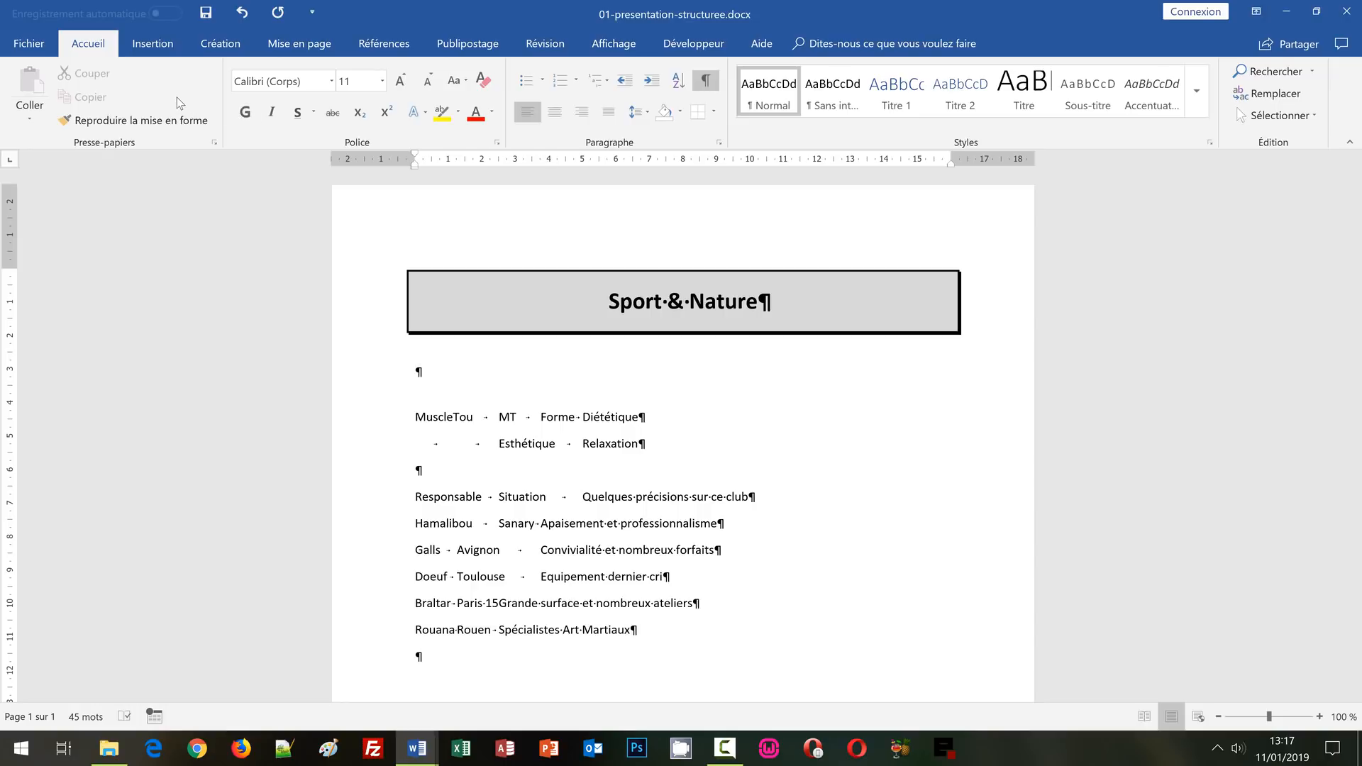
- Try inserting an empty table of four columns and two rows in the paragraph below the title
click(154, 45)
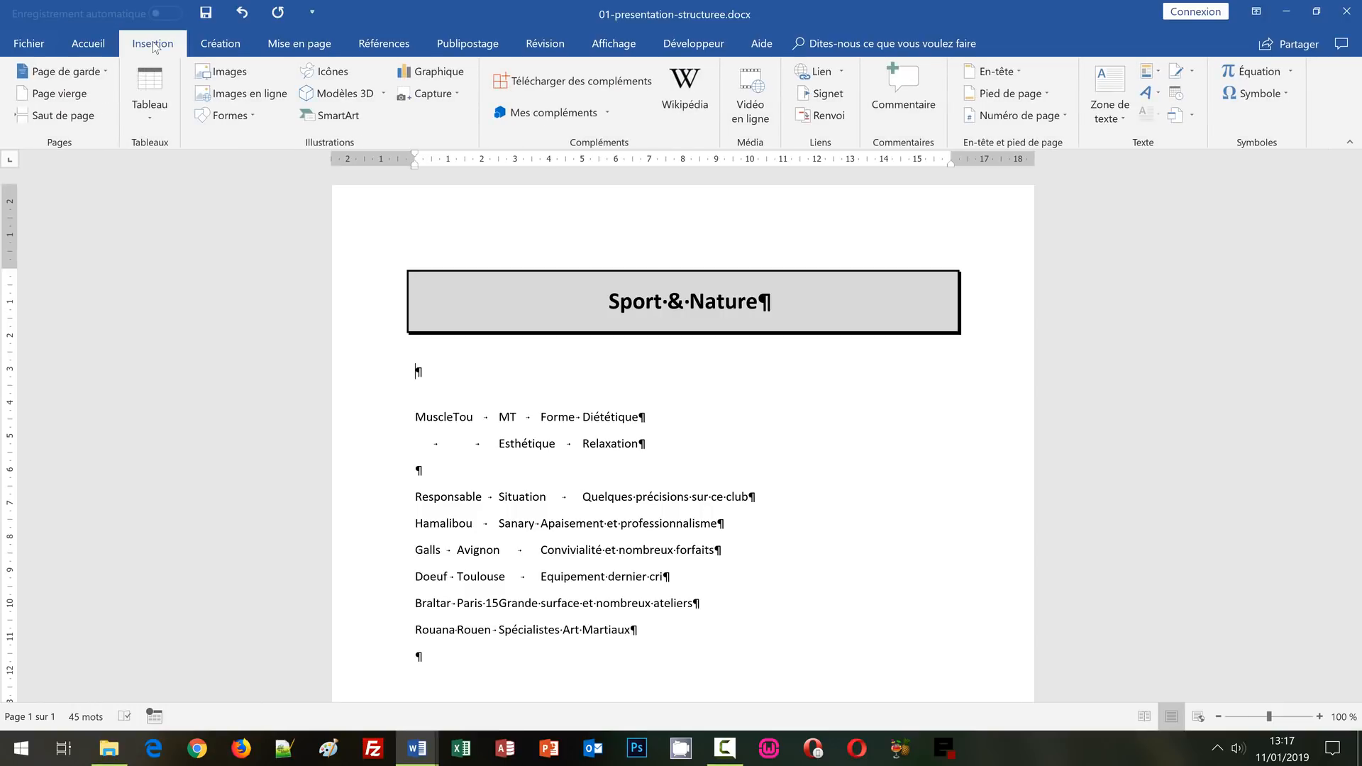
click(148, 120)
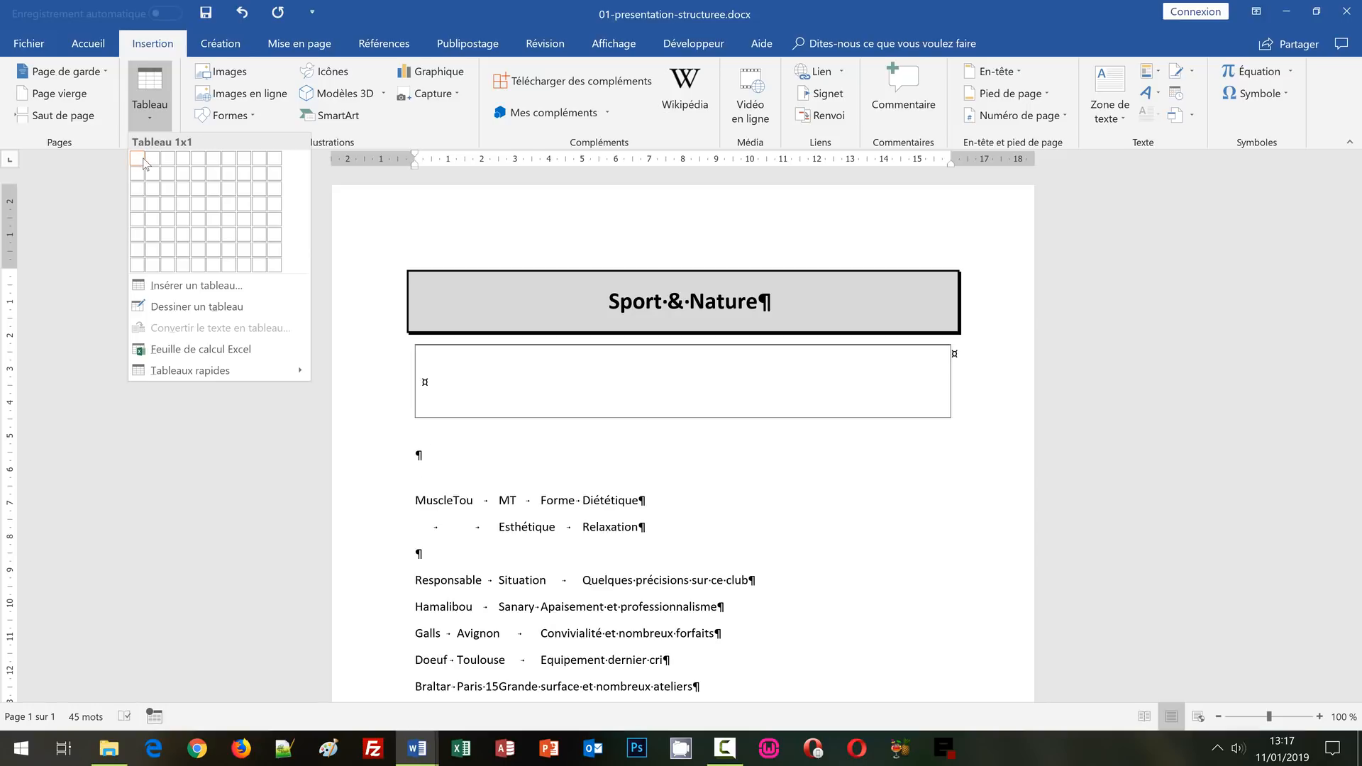
click(185, 174)
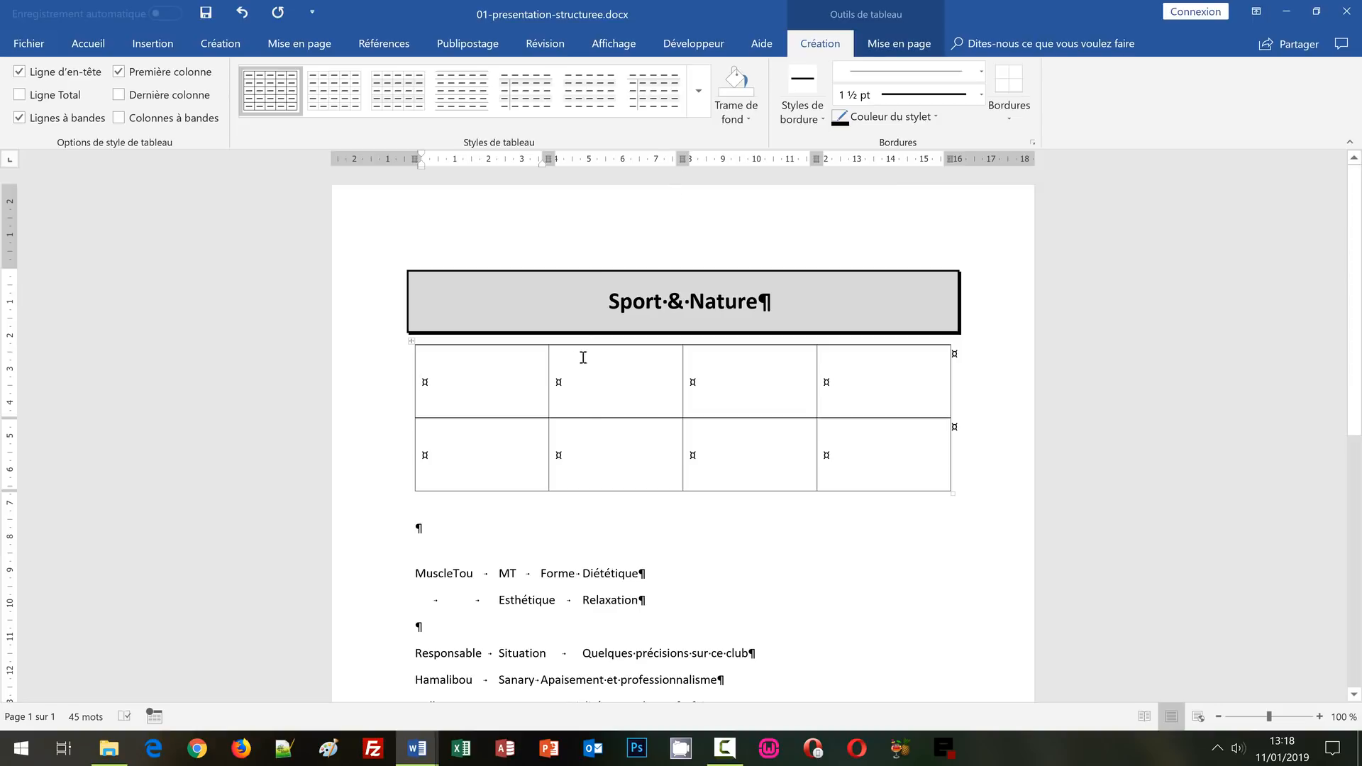
click(468, 525)
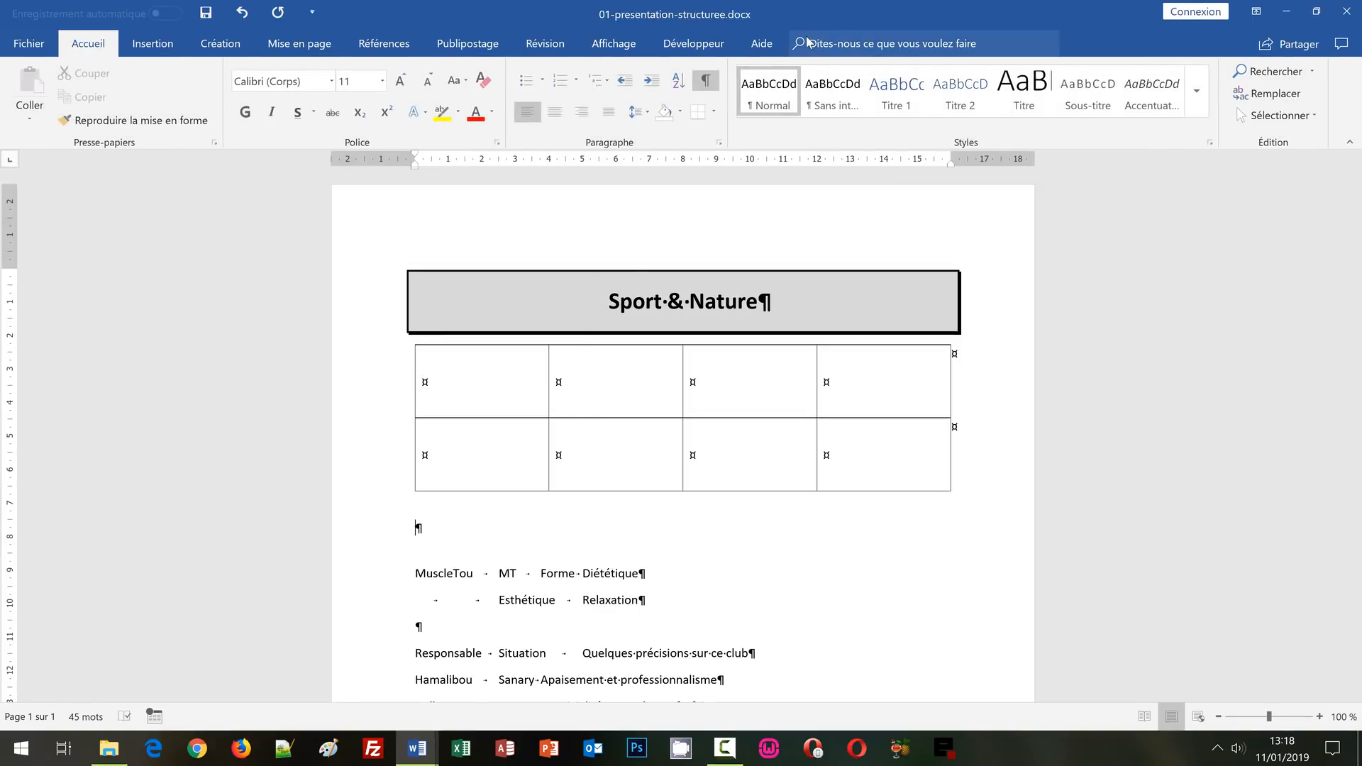
click(491, 386)
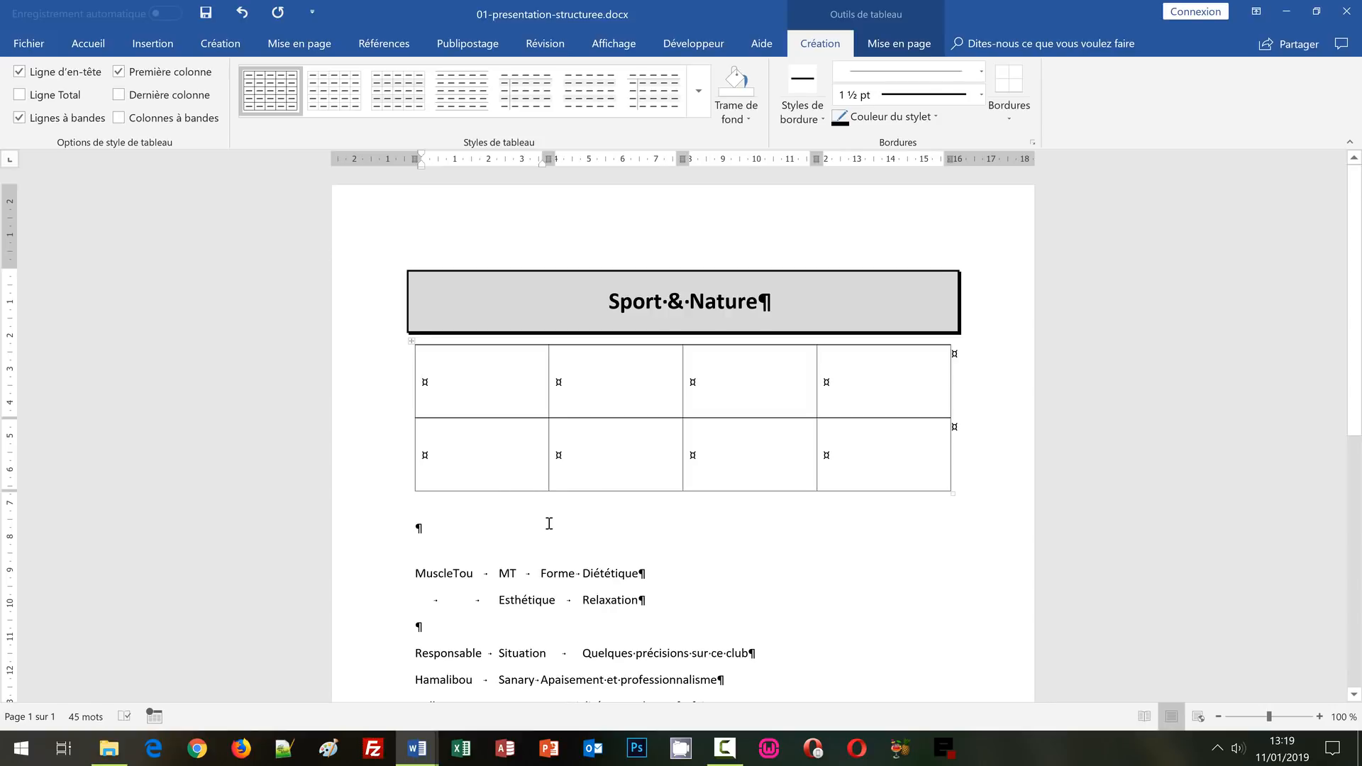
key(ctrl+z)
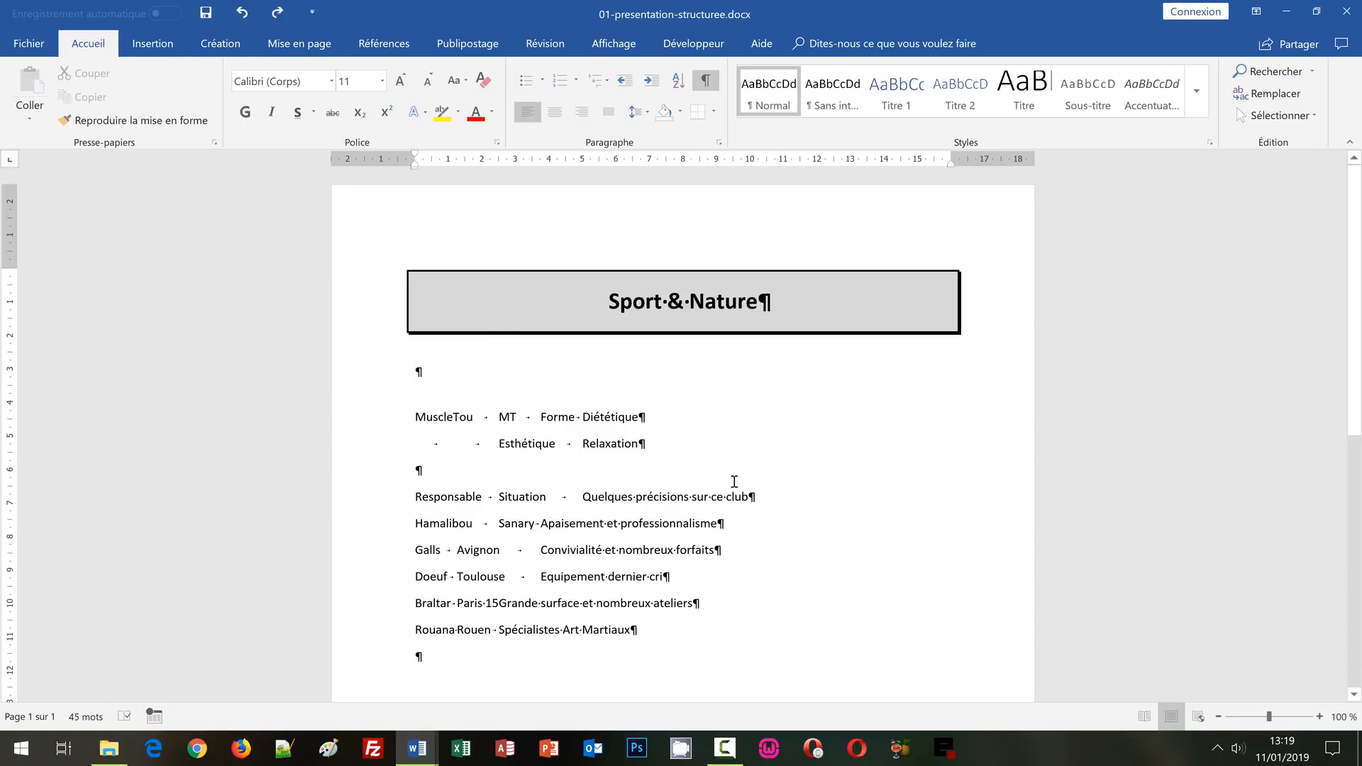
- Convert the two lines from MuscleTou to Relaxation into a four-column table, separating the text at tabs with automatic fixed column width
scroll(735, 481, down, 1)
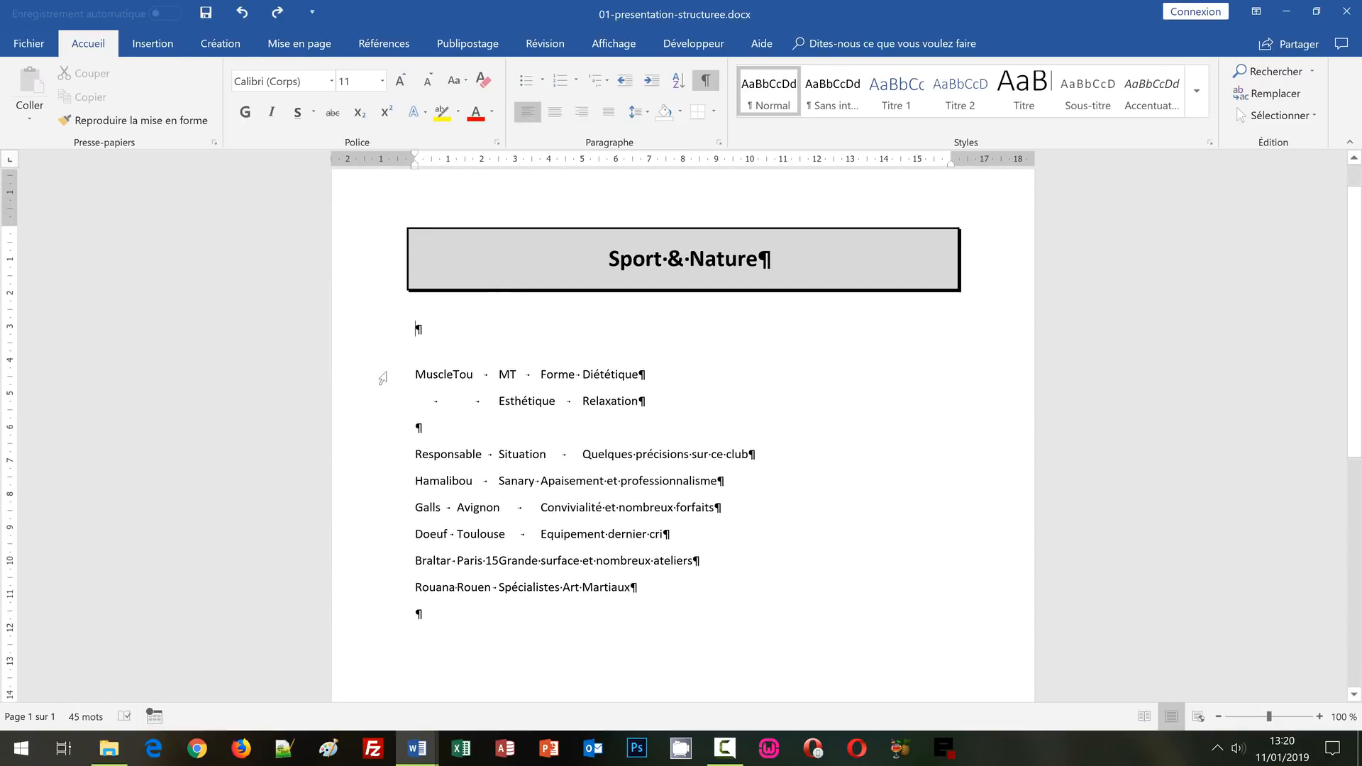
drag(383, 379, 371, 406)
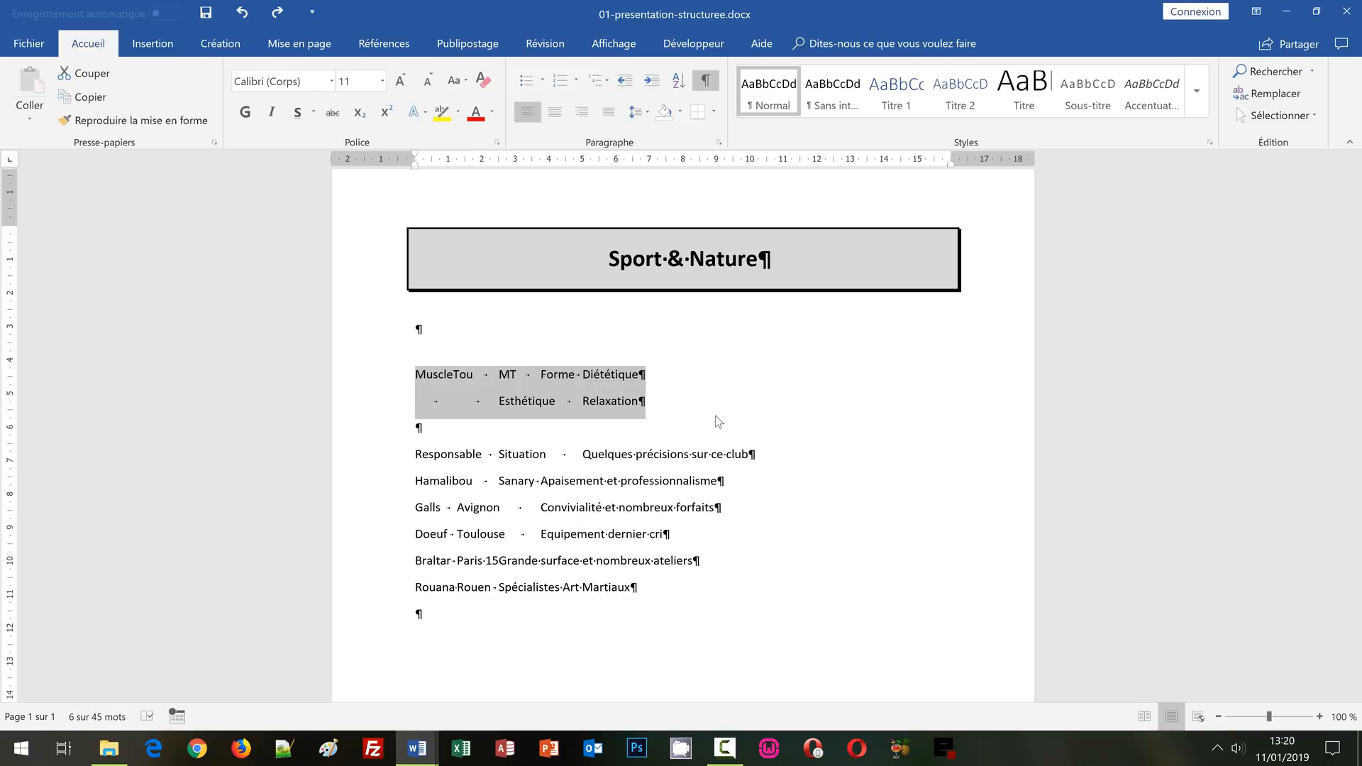
click(147, 51)
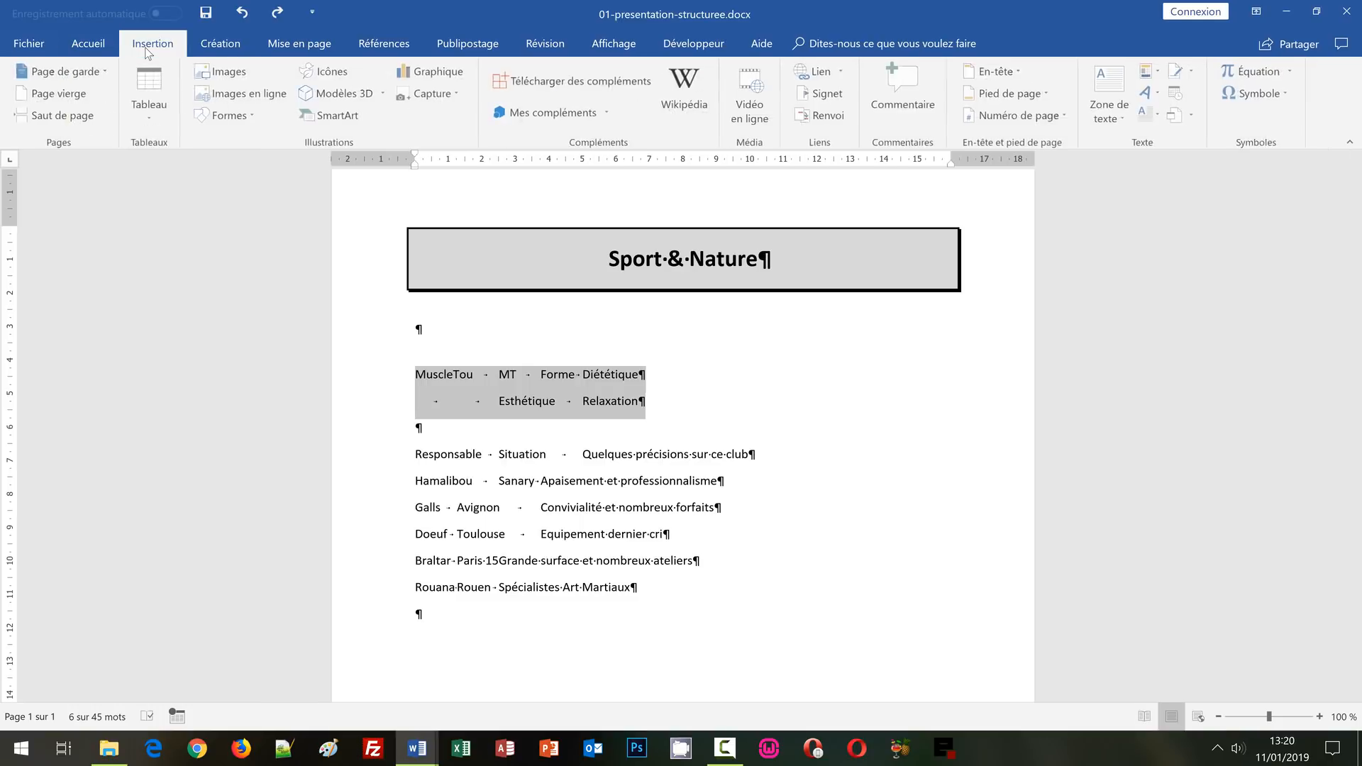
click(158, 120)
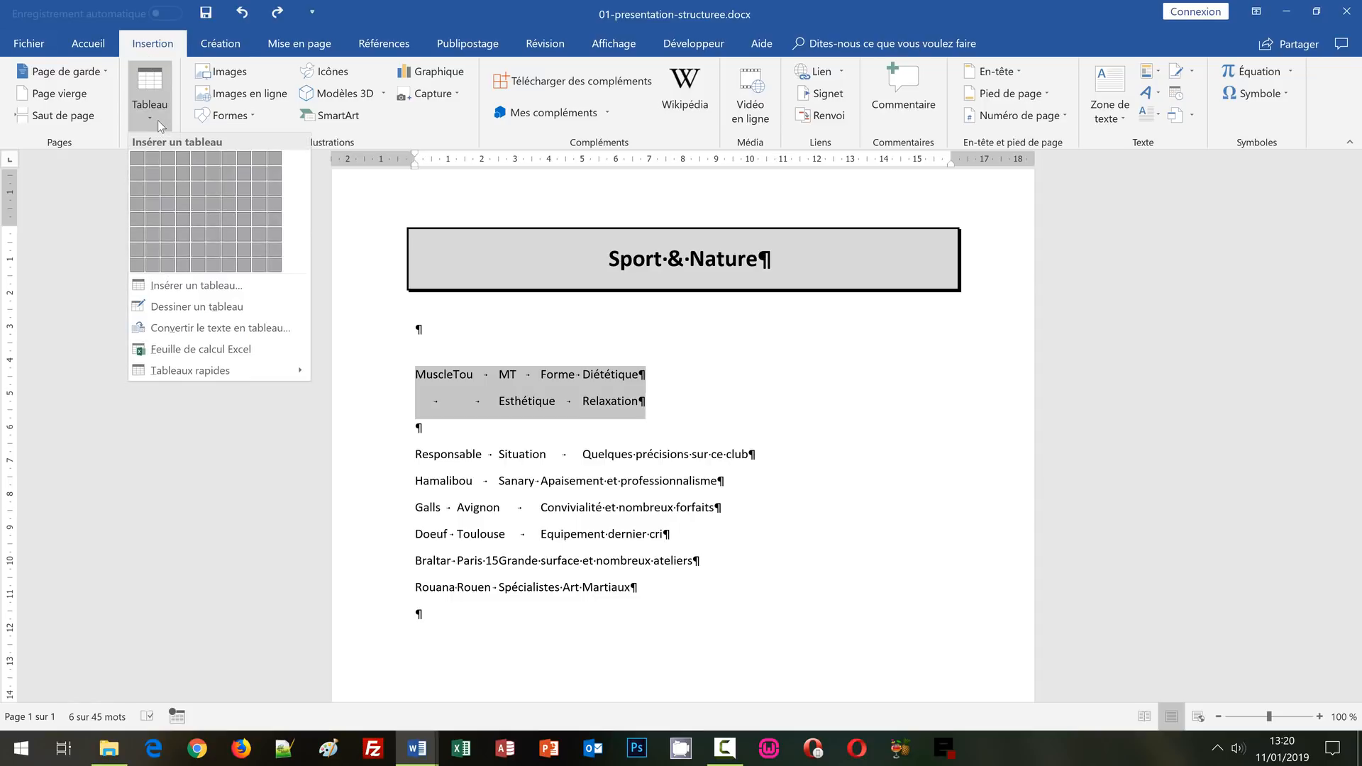
click(183, 329)
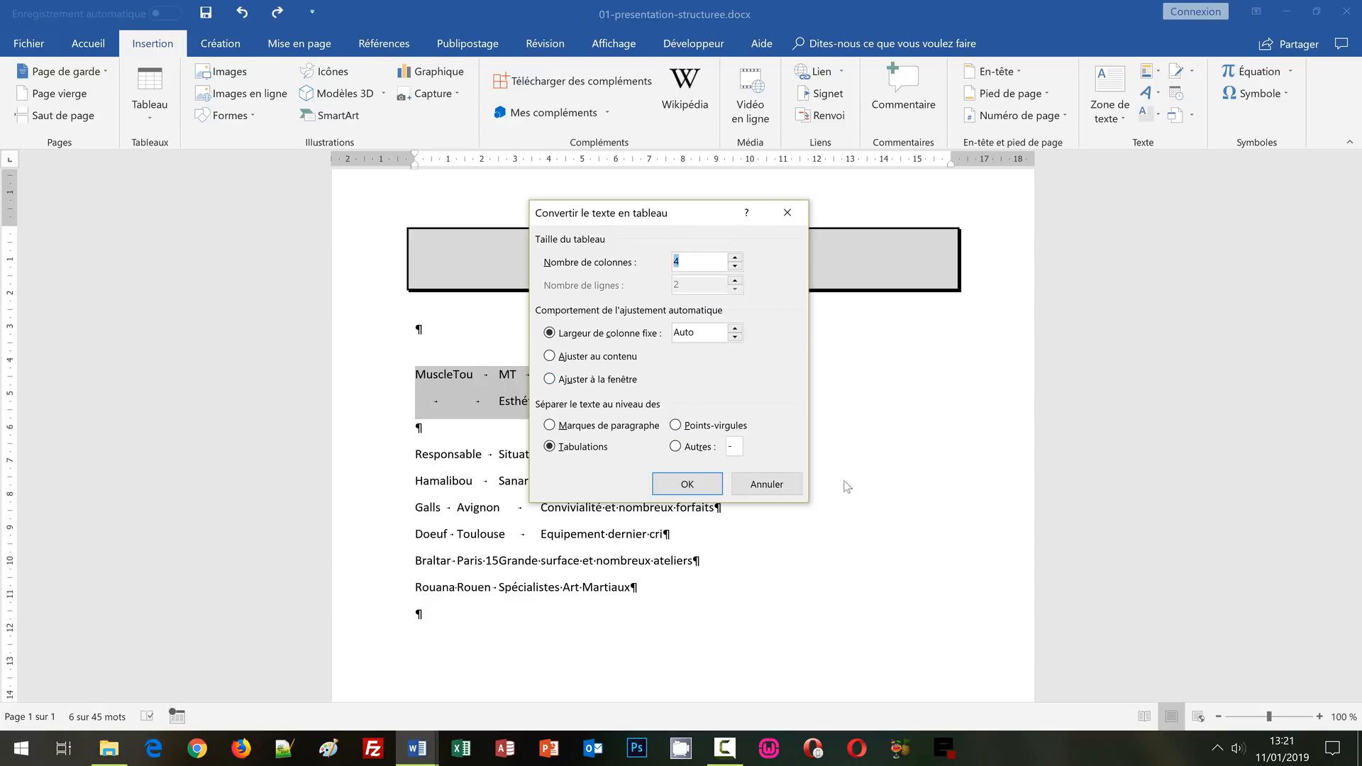
click(674, 489)
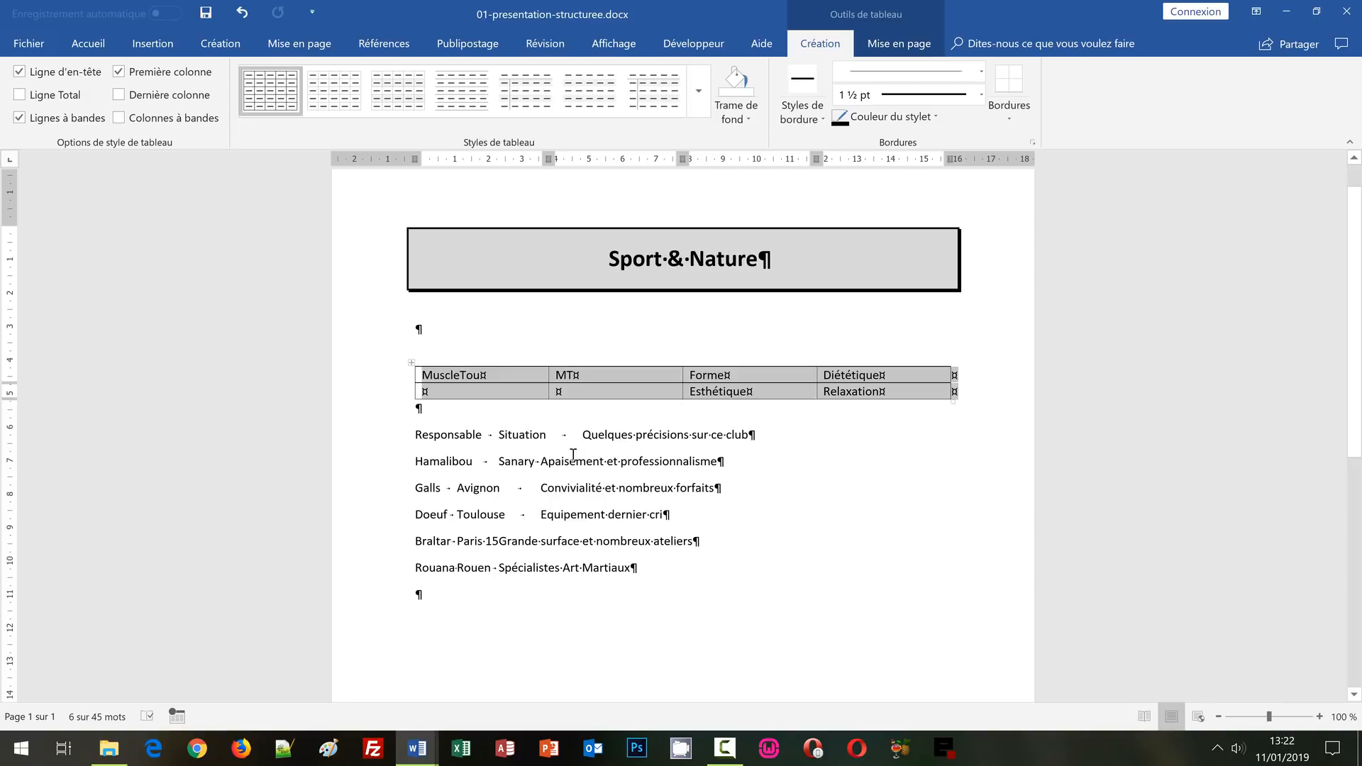
click(470, 377)
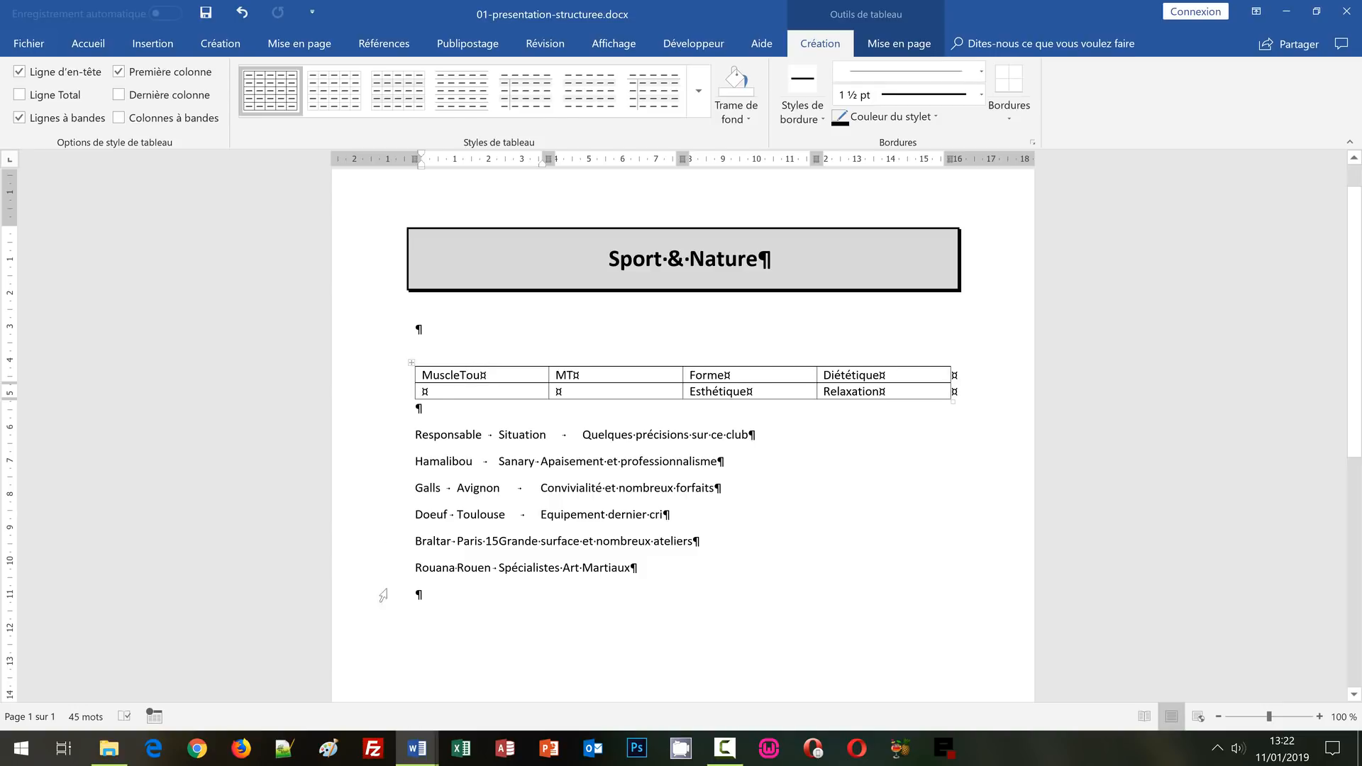
- Following 01-presentation-structuree-dev.docx, merge the MuscleTou cell with the empty cell below it, and center its text both ways, one font size larger
mouse_move(391, 735)
click(388, 683)
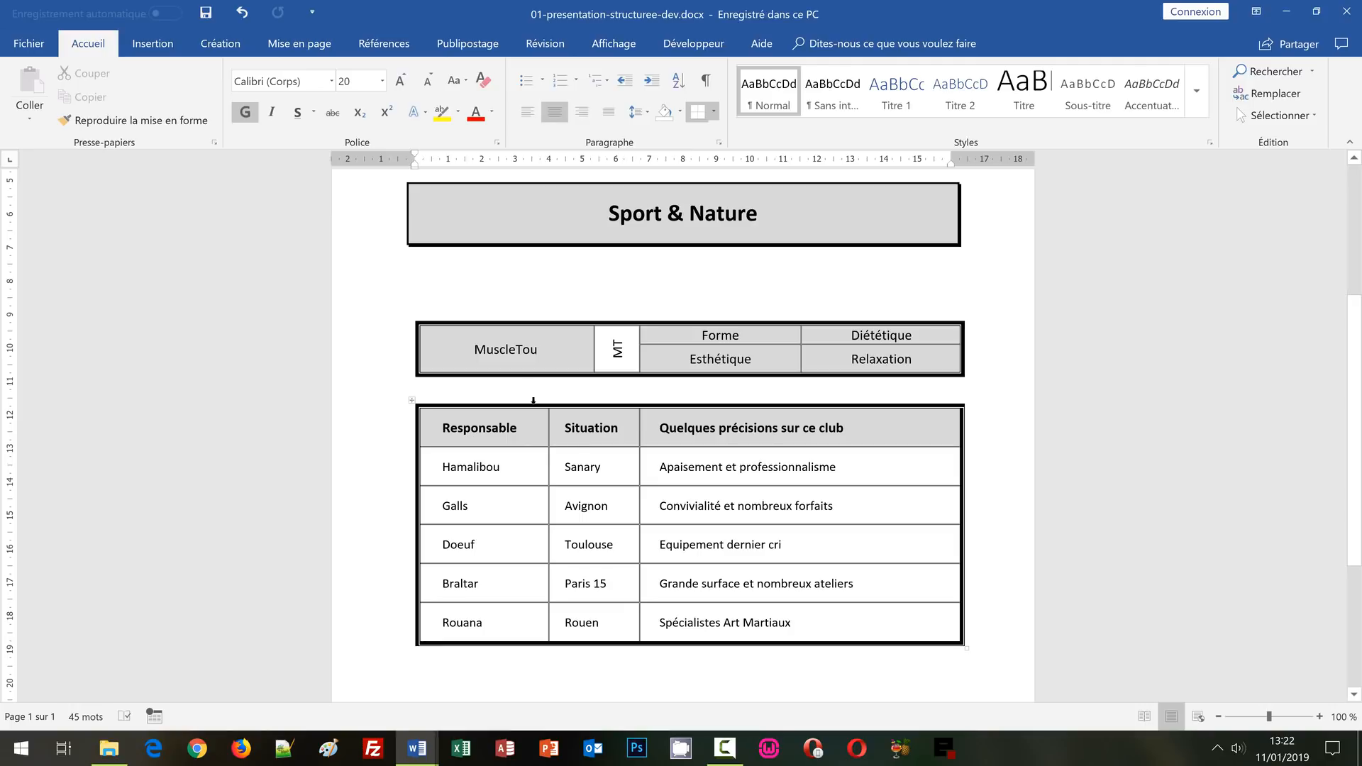
click(499, 350)
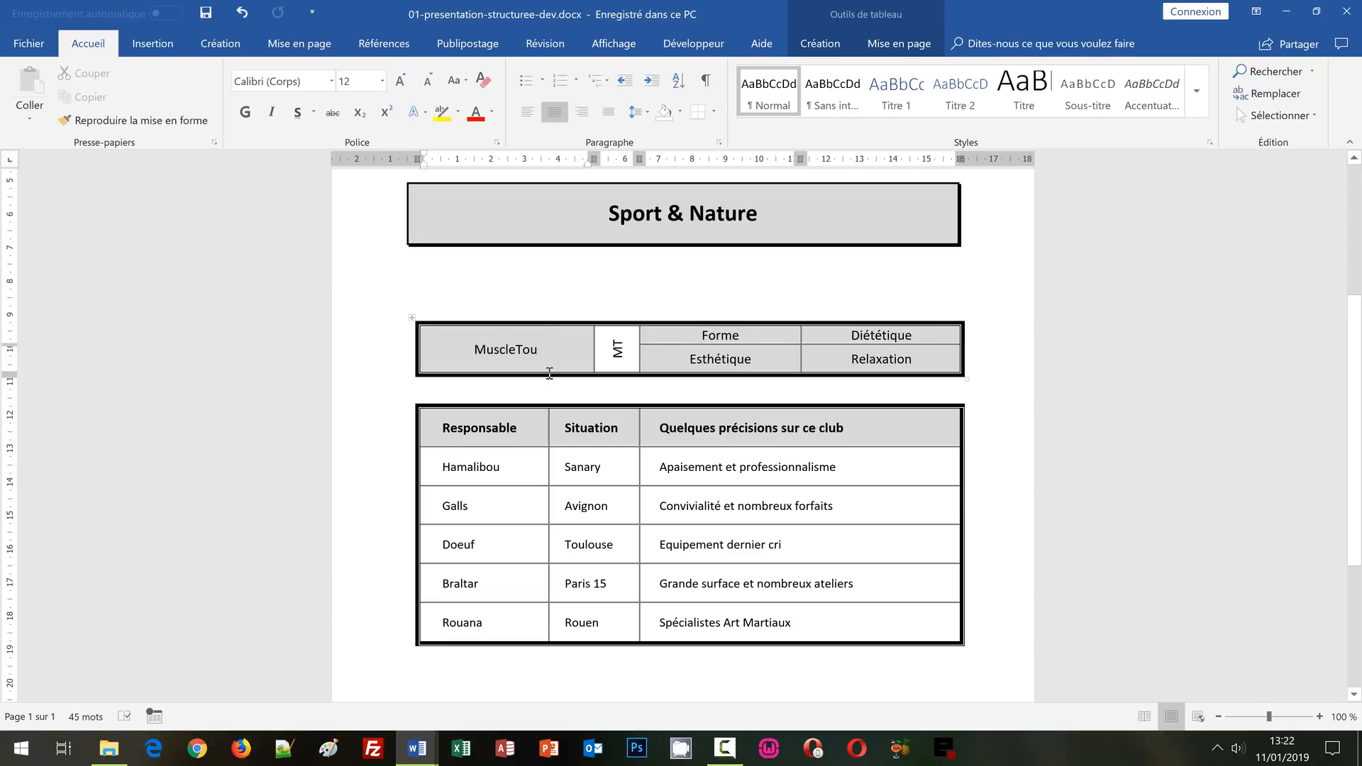
click(417, 749)
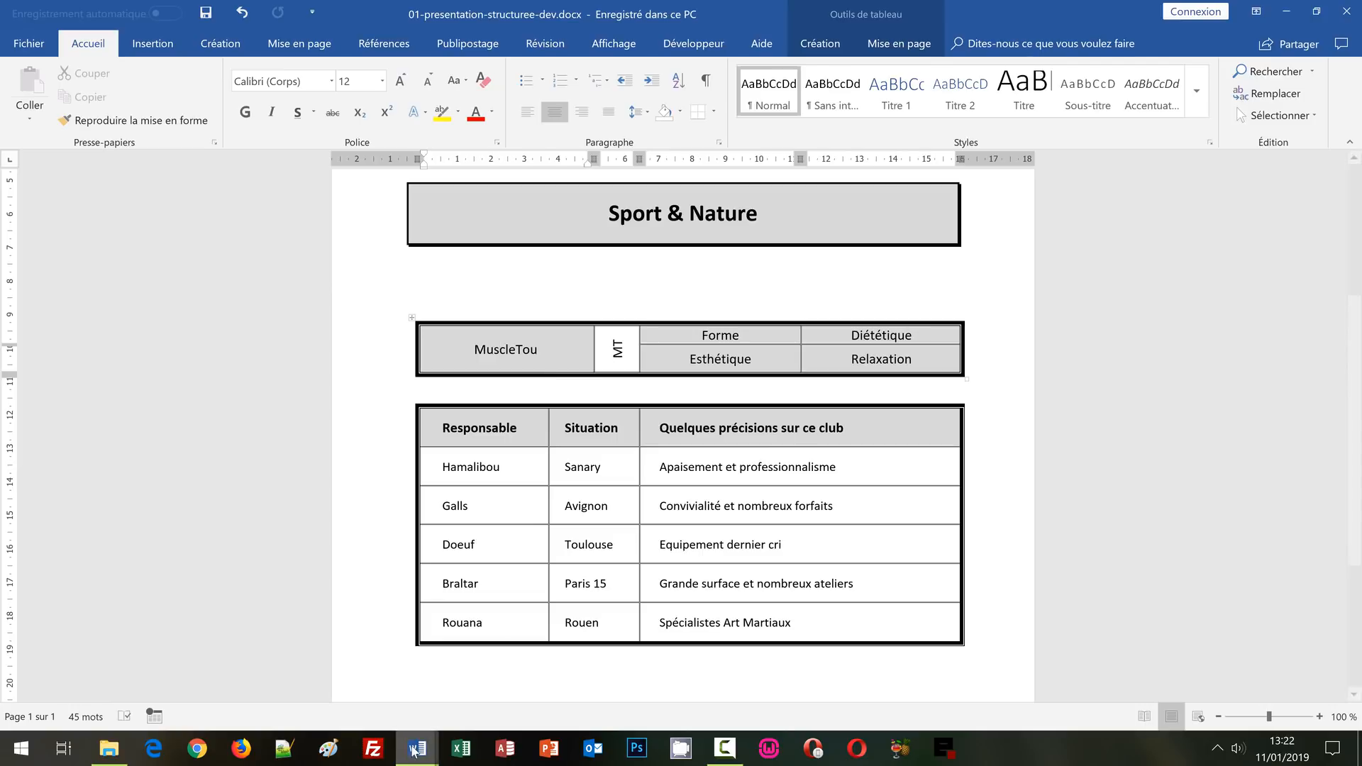
click(512, 674)
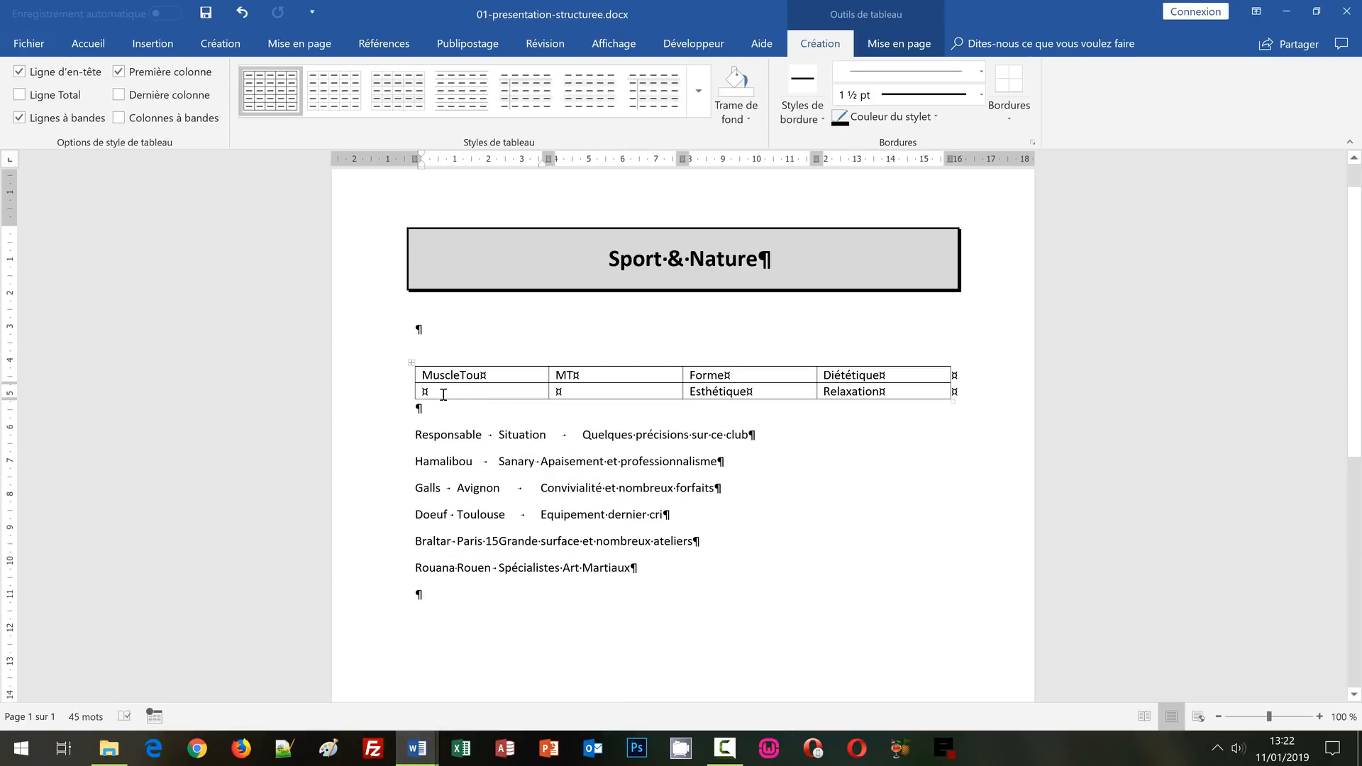
drag(428, 375, 449, 395)
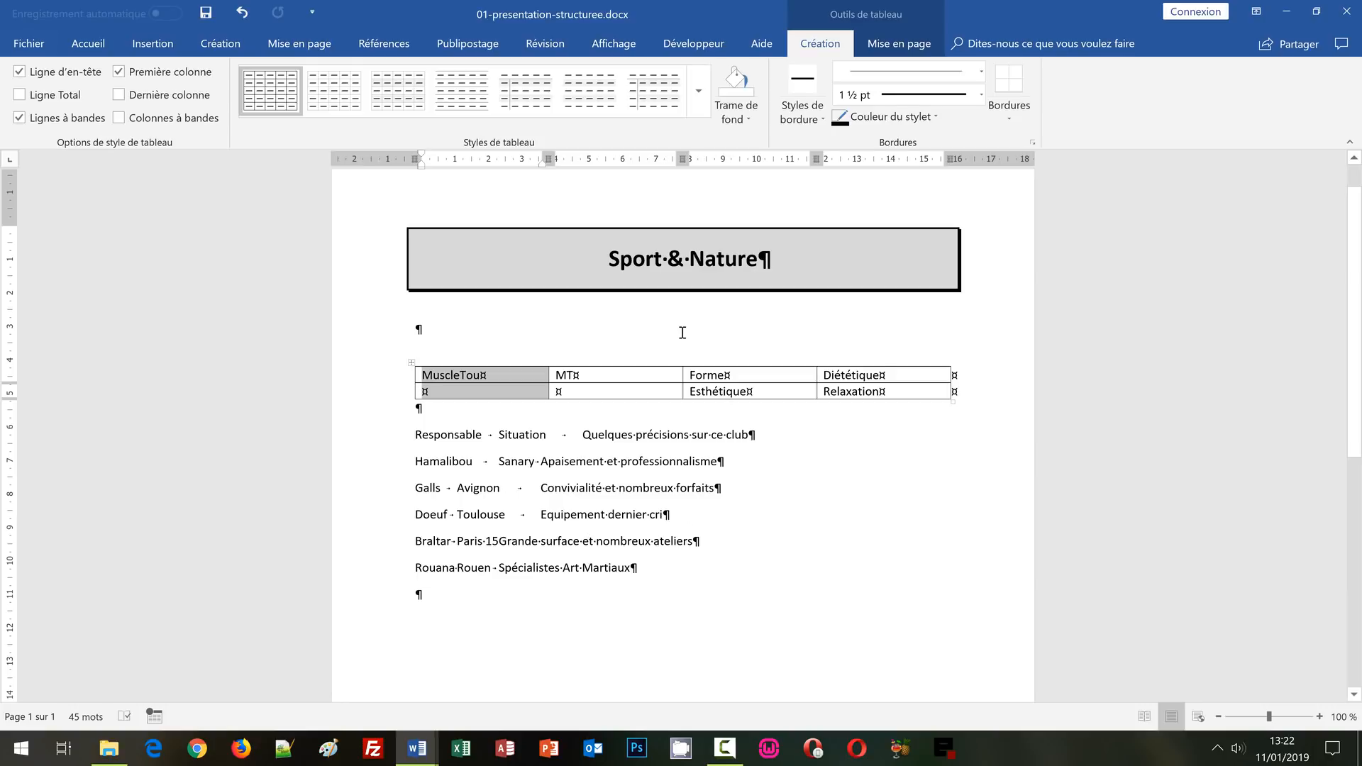
click(898, 44)
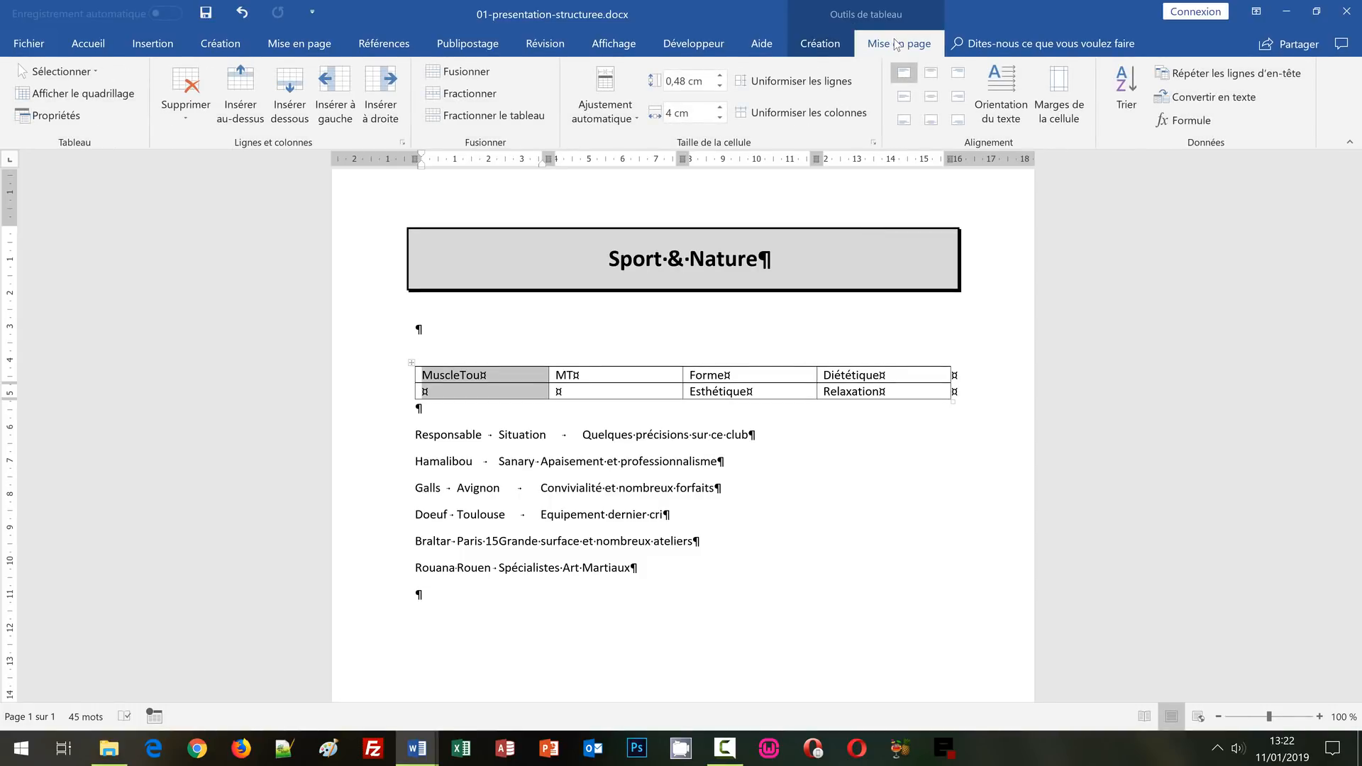
click(461, 73)
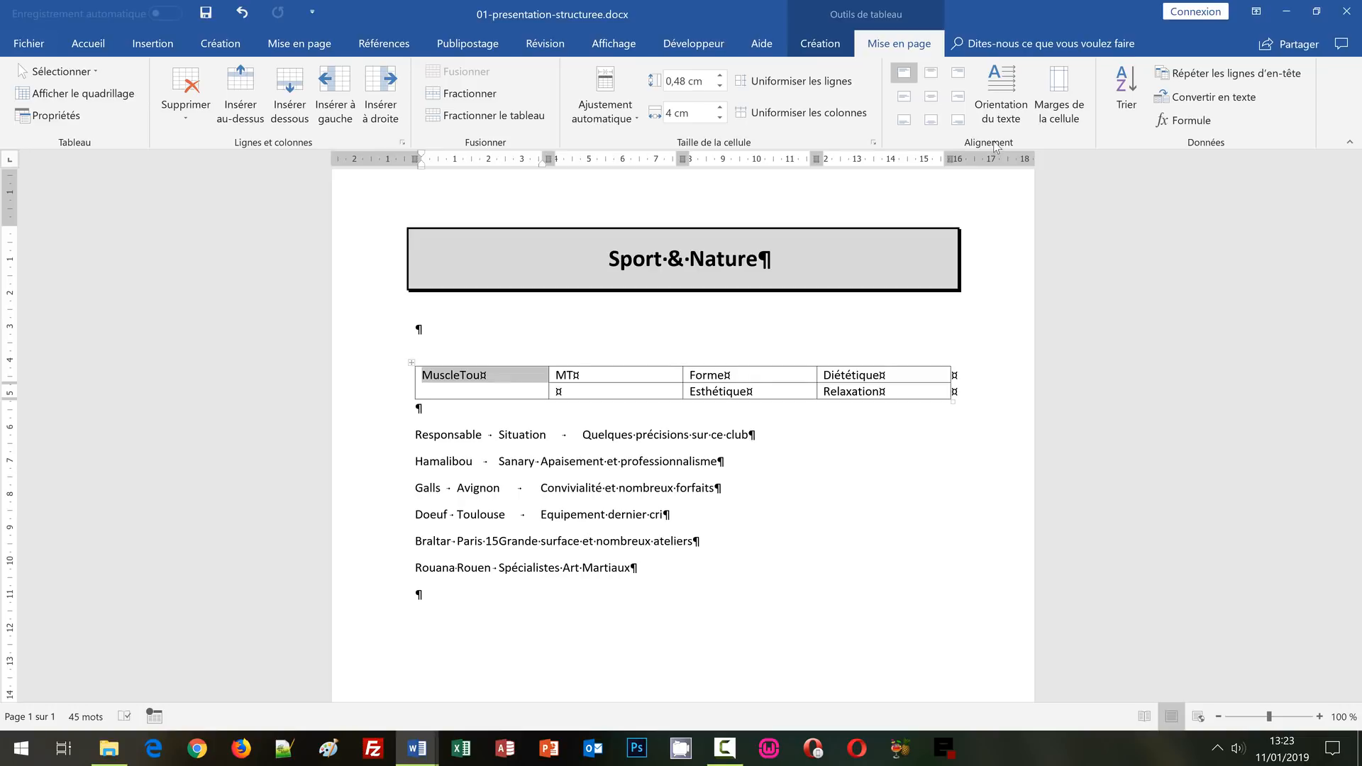
click(934, 100)
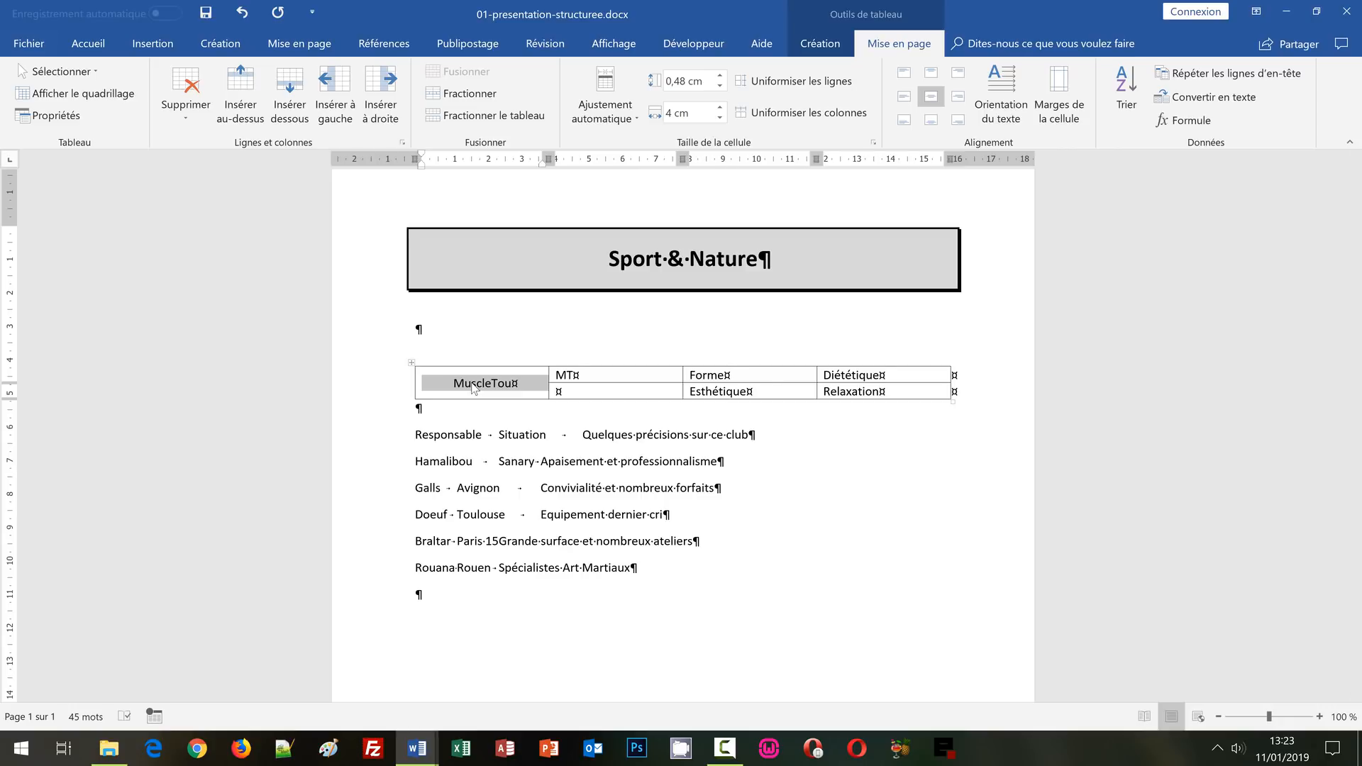
key(ctrl+shift+greater)
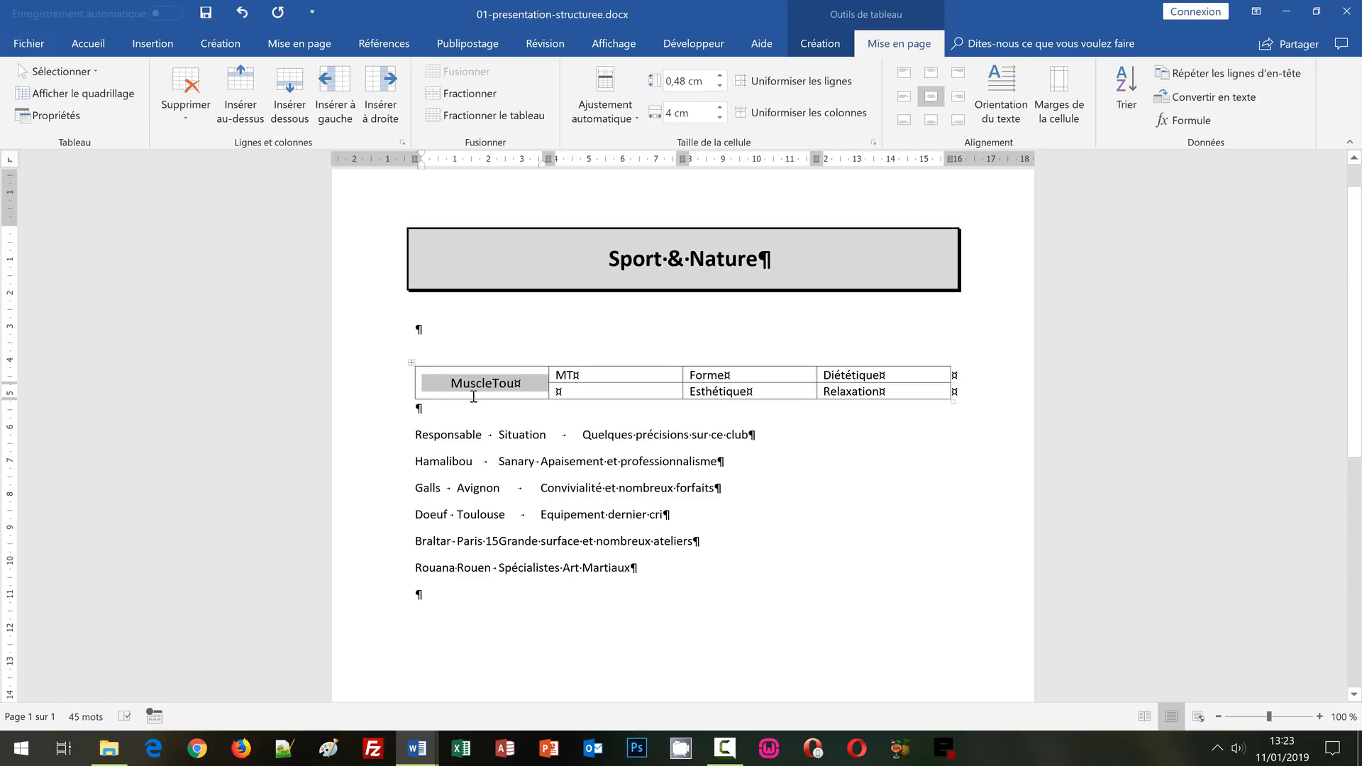
- Check the MT cell in the model document, and merge the MT cell with the empty one below it, centering its text both ways
click(417, 748)
click(385, 725)
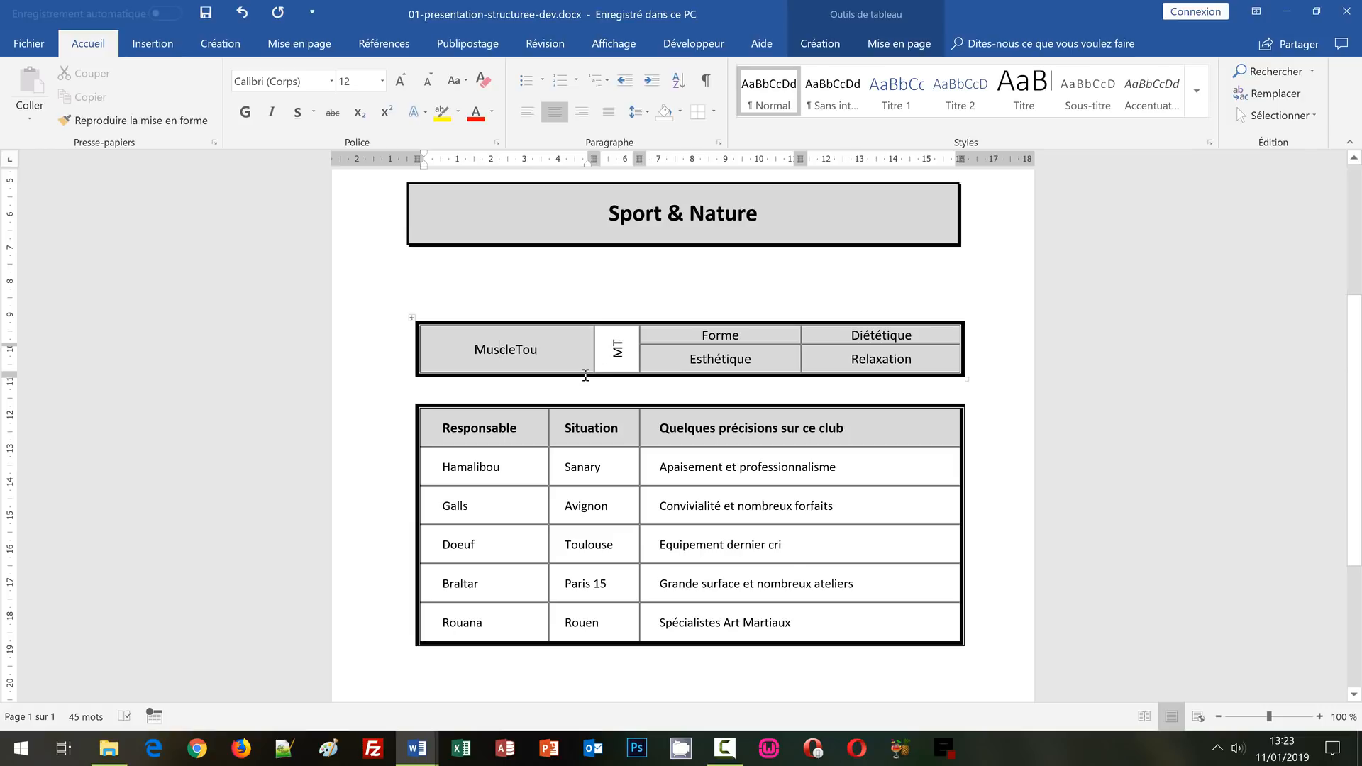
click(417, 749)
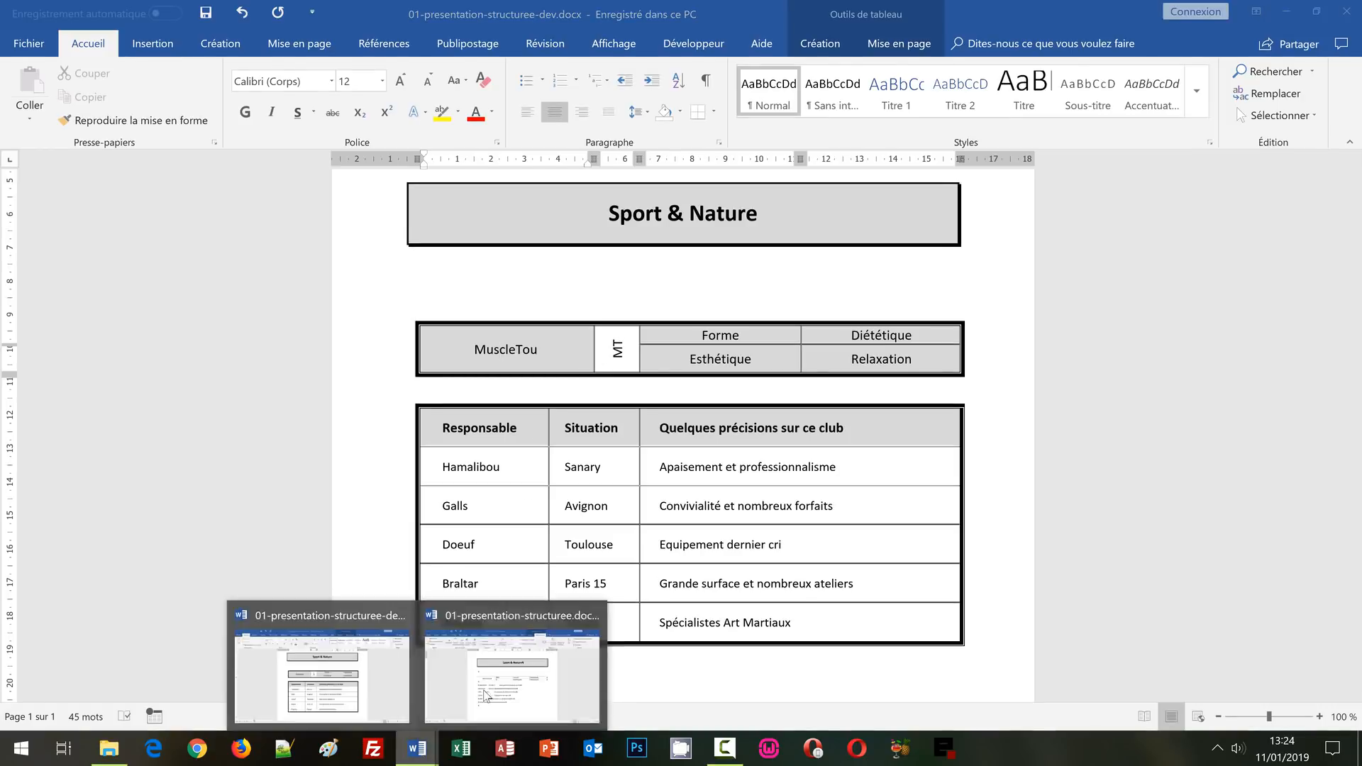
click(485, 694)
click(585, 383)
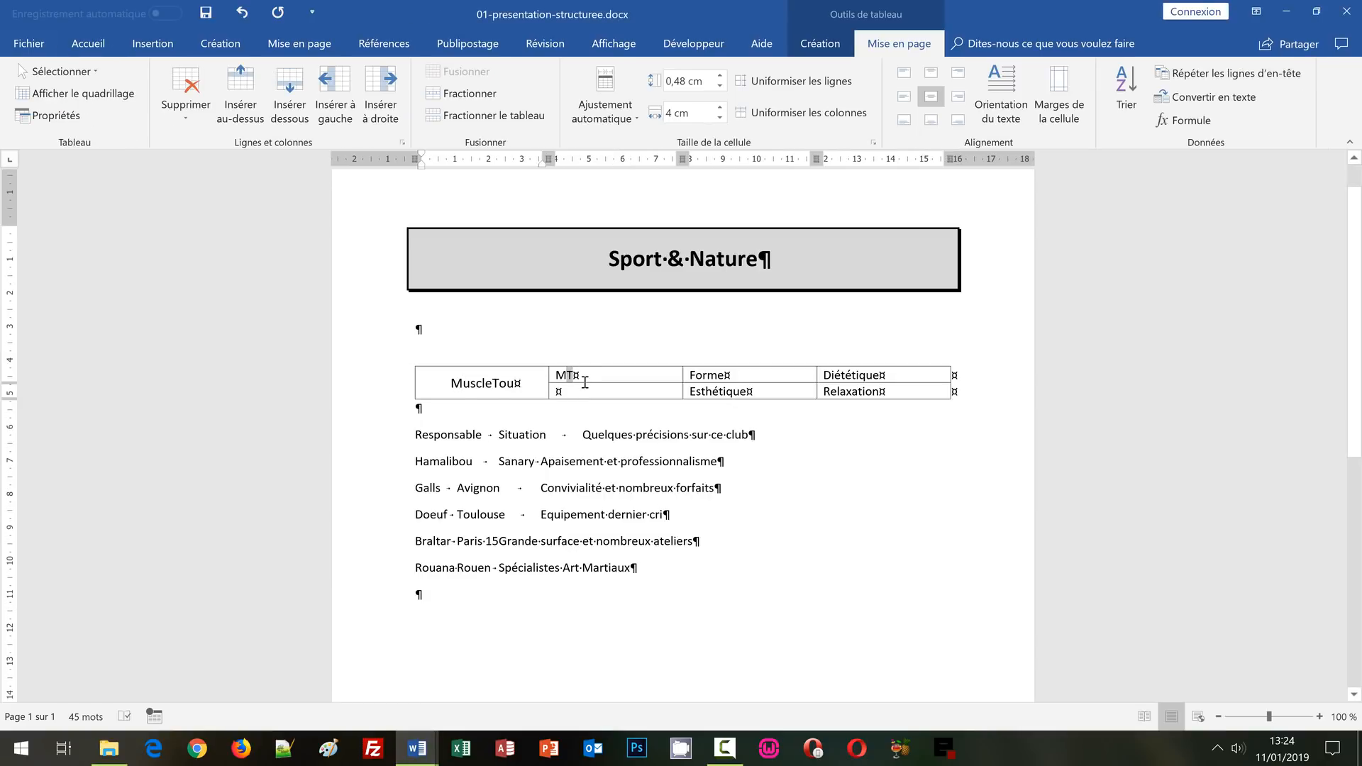
drag(584, 383, 585, 390)
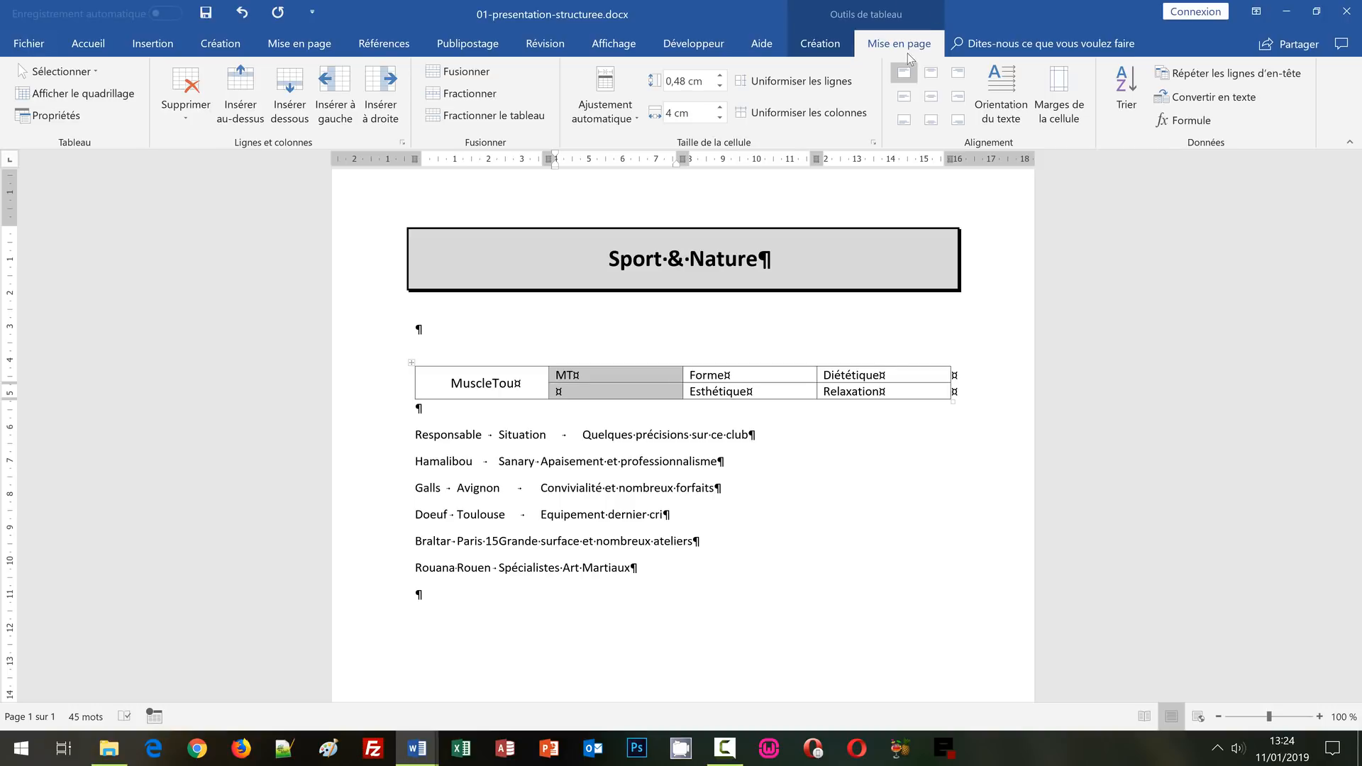
click(463, 72)
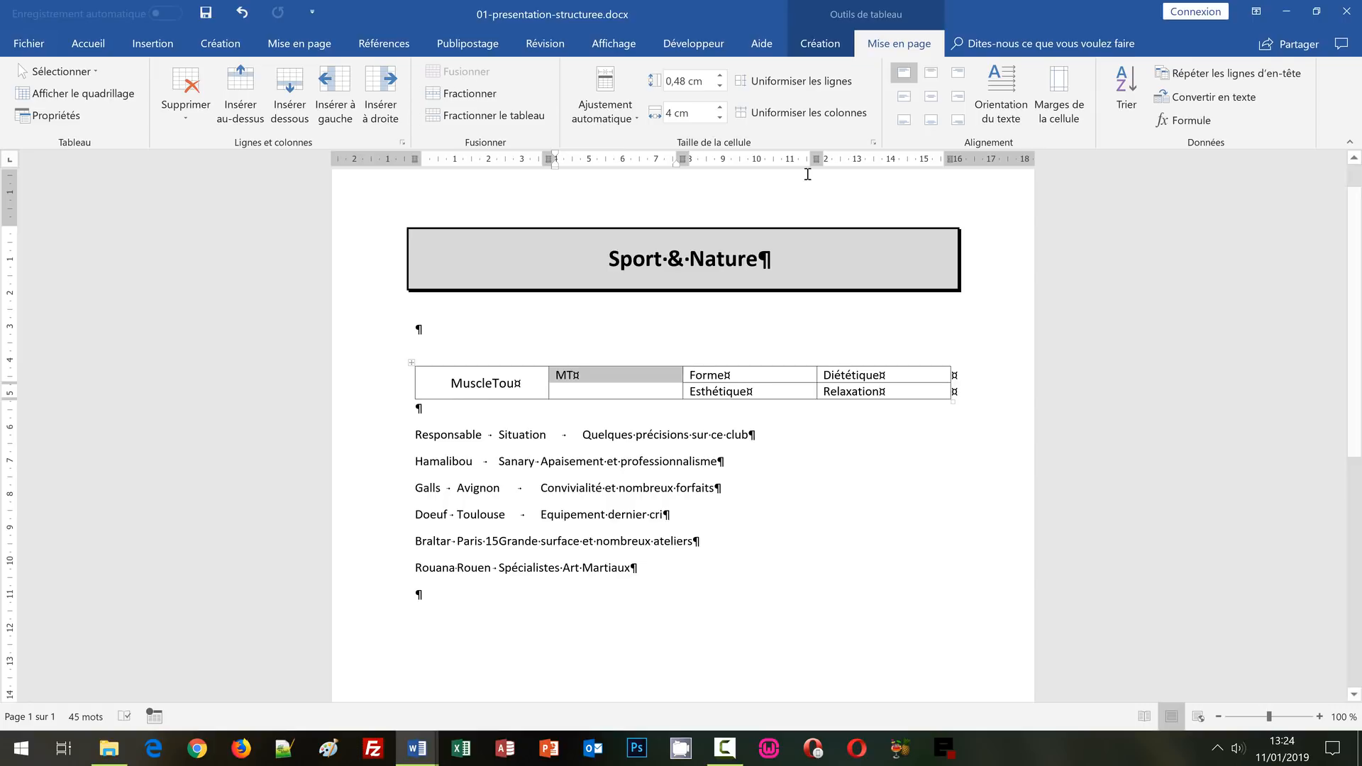
click(932, 99)
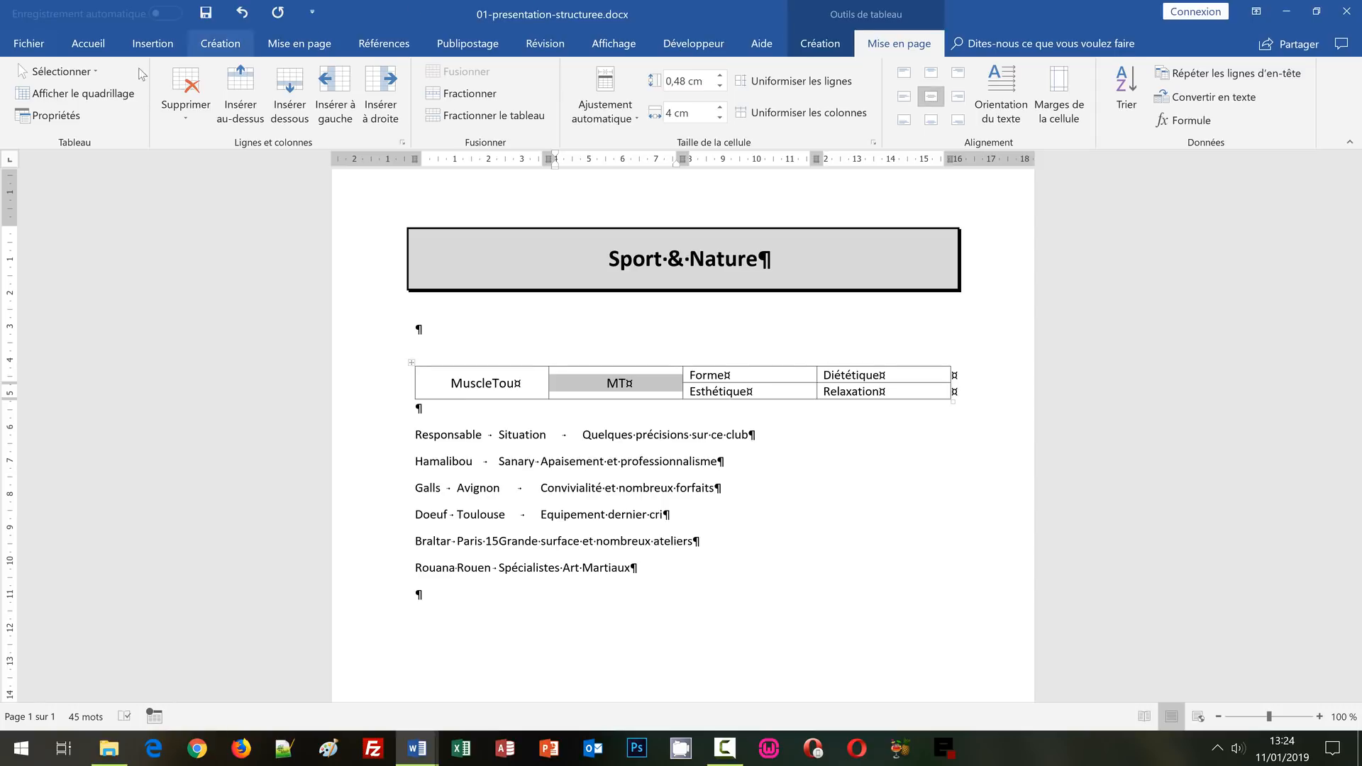
- Set the MT text to 12 pt and rotate it to read vertically from bottom to top
click(88, 43)
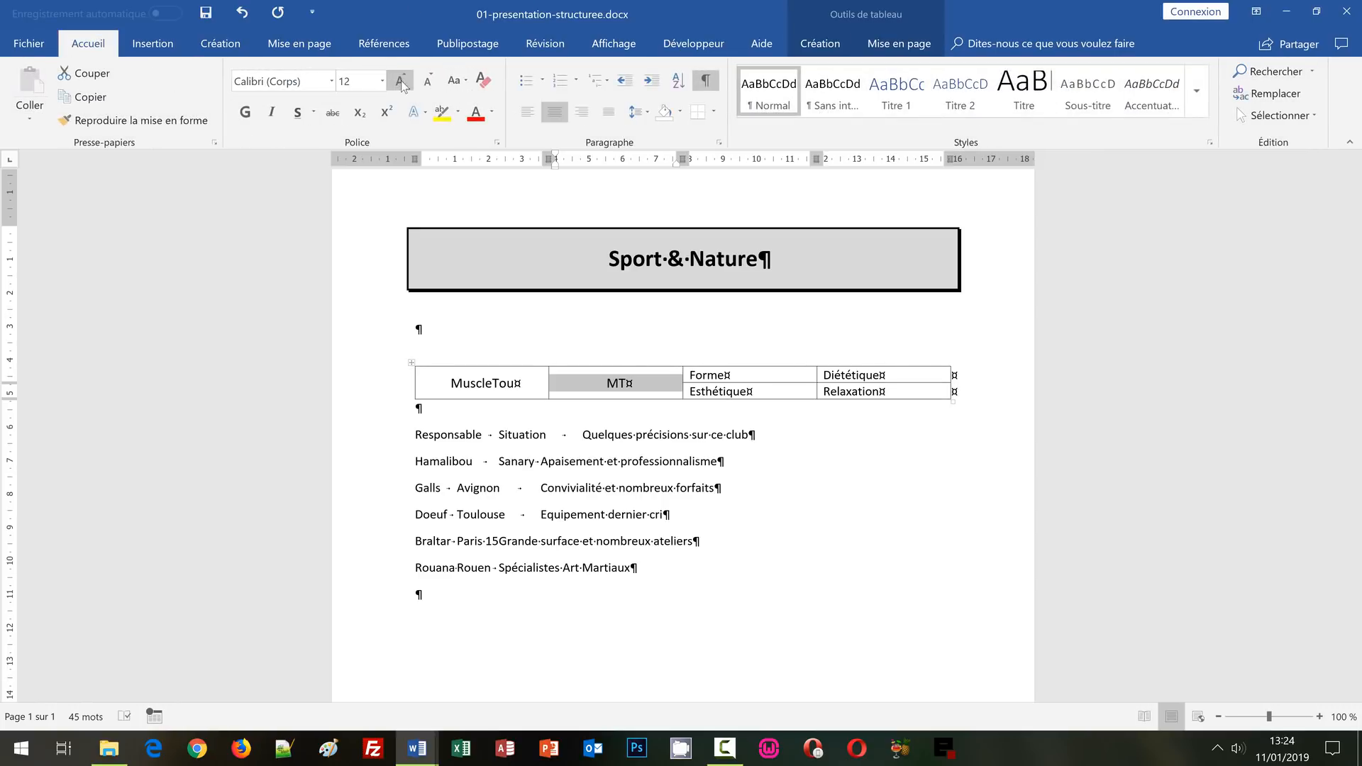
click(904, 51)
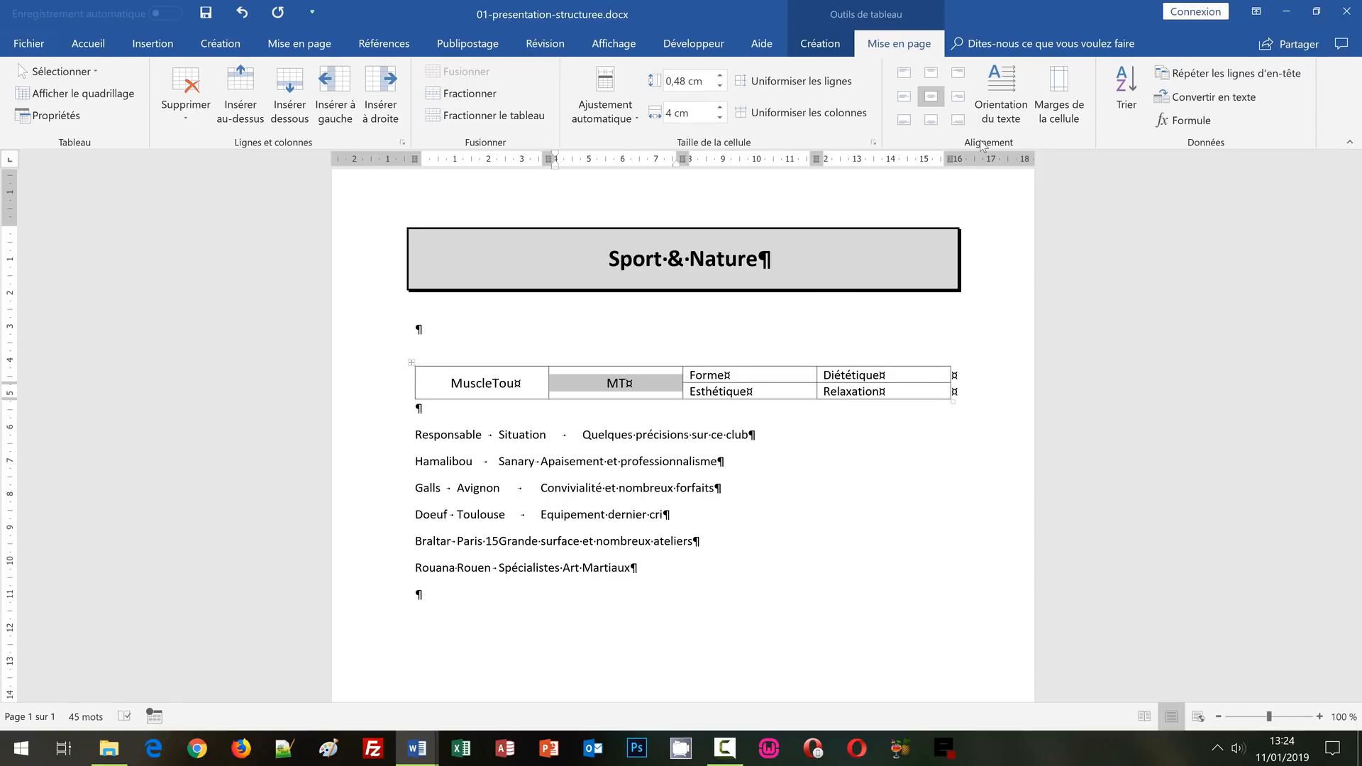
click(1012, 91)
click(1006, 108)
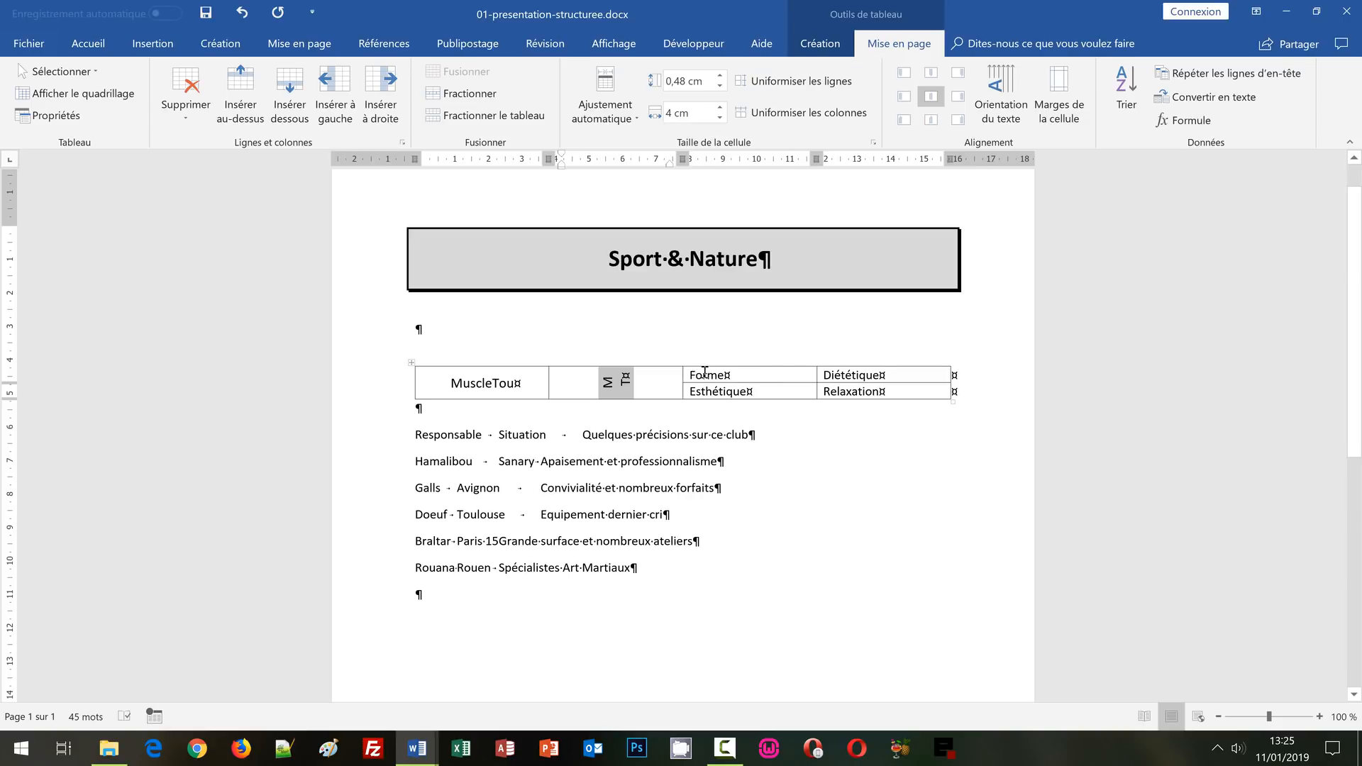
- Set the Forme, Diététique, Esthétique and Relaxation cells to 12 pt, and check the first table's borders in 01-presentation-structuree-dev.docx
drag(704, 372, 868, 390)
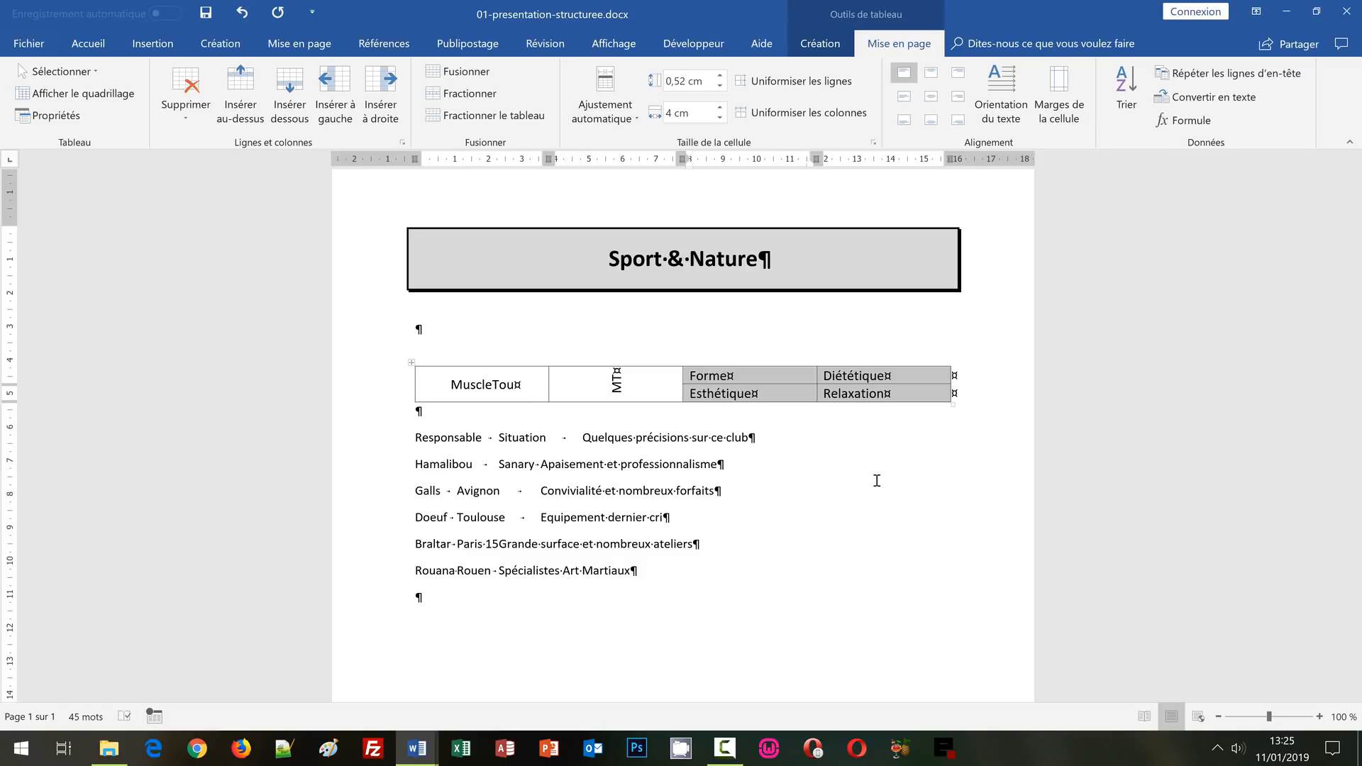
click(417, 749)
click(348, 692)
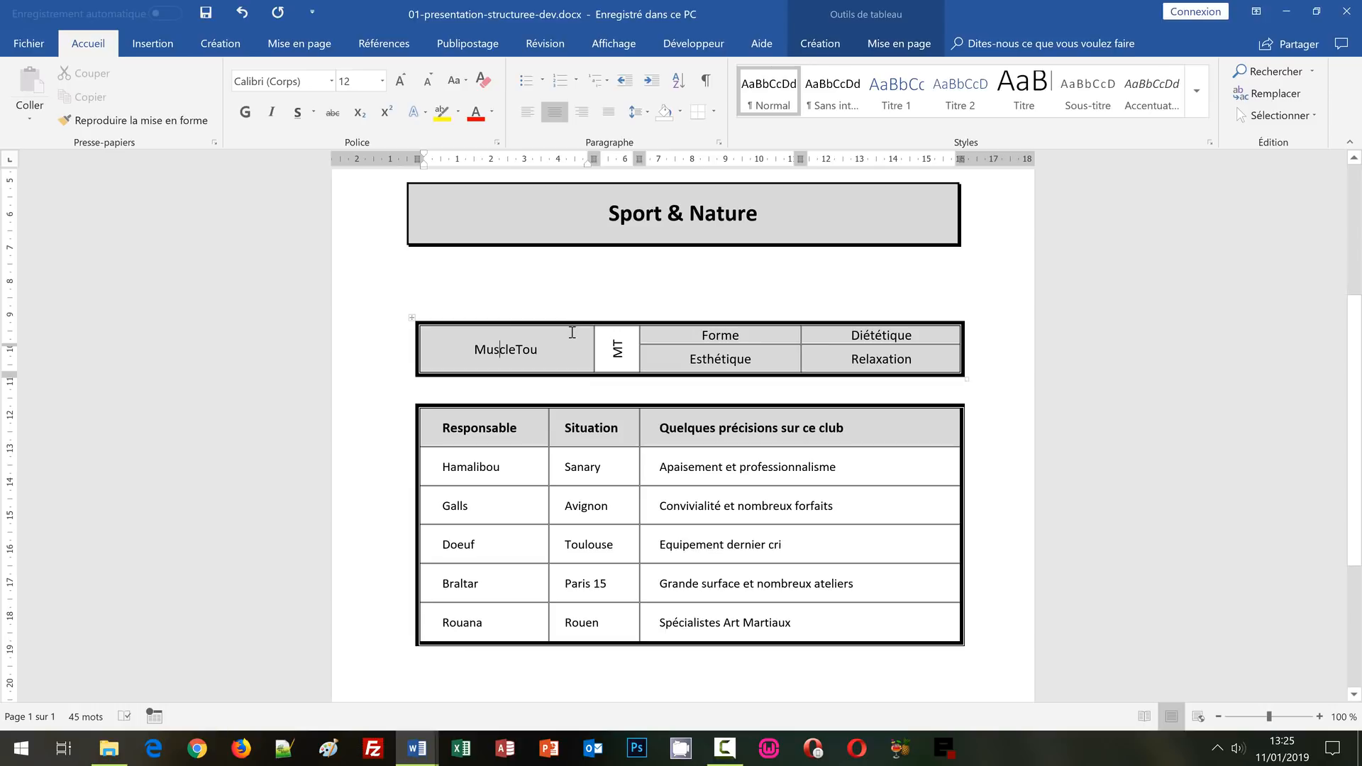
click(421, 751)
click(520, 671)
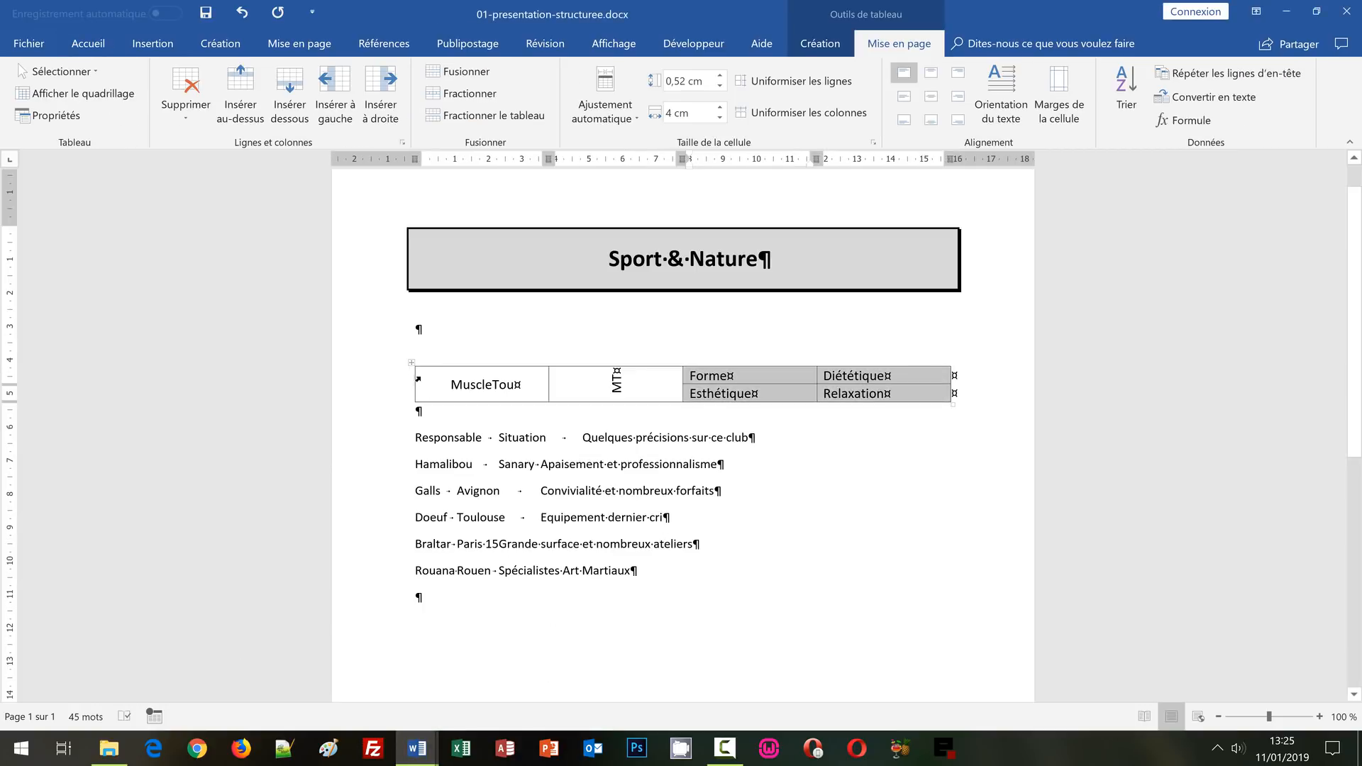
- Frame the entire MuscleTou table with a 3 pt thick-and-thin double-line border in automatic colour, using the Encadrement type
click(414, 363)
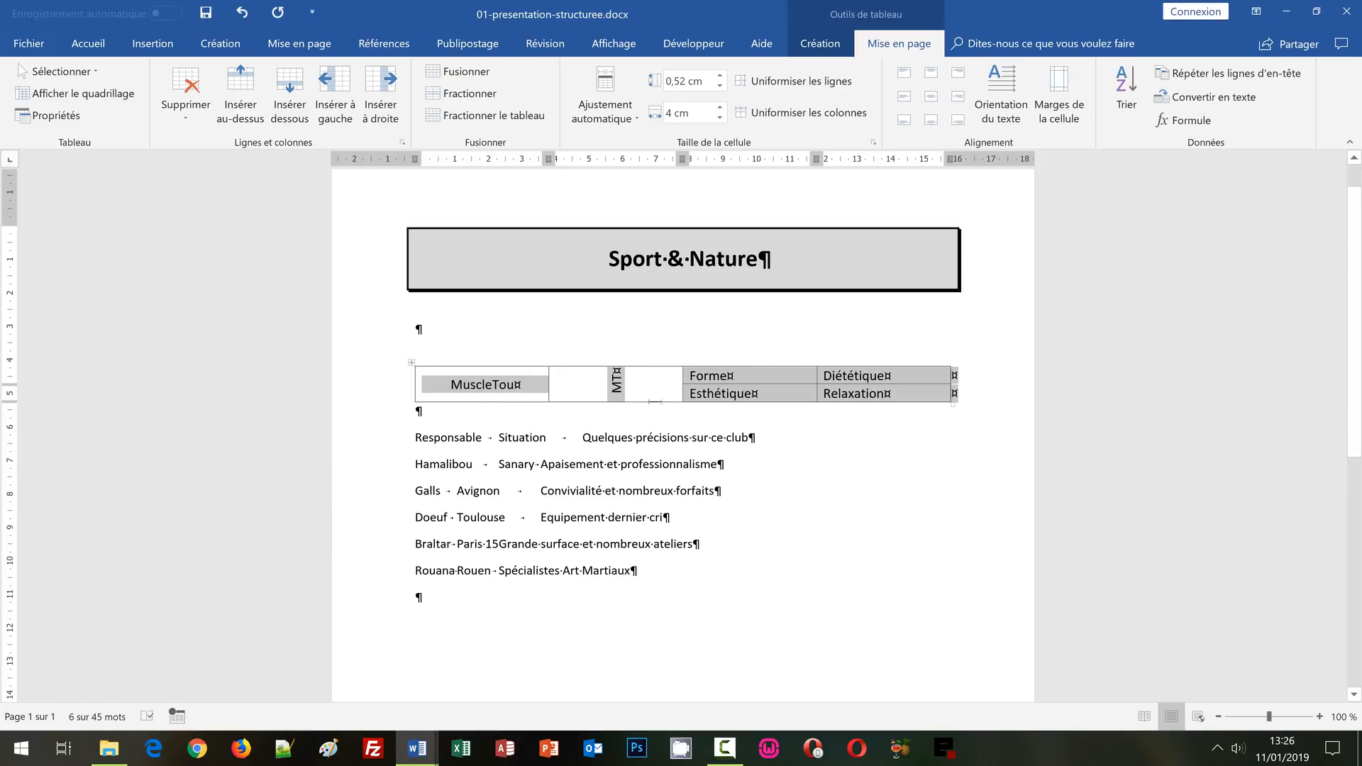
click(821, 44)
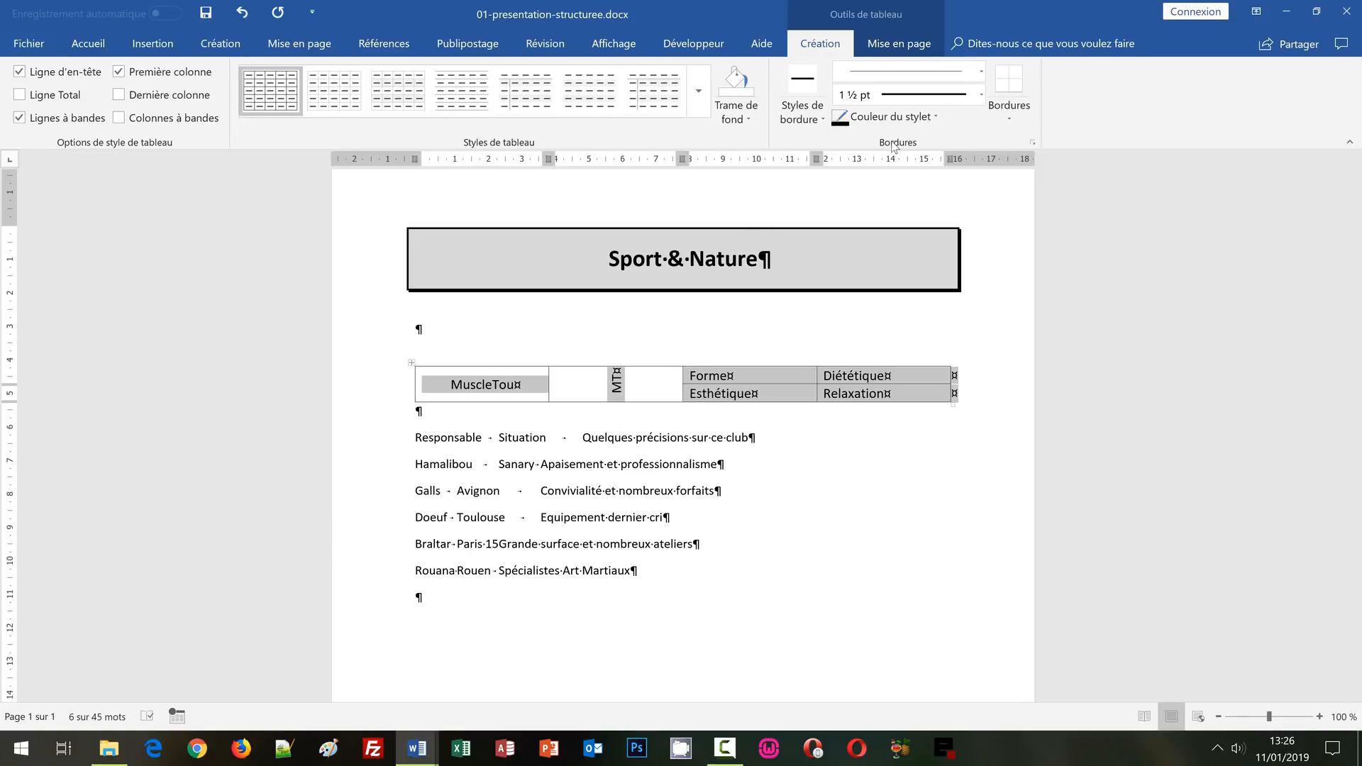
click(1007, 121)
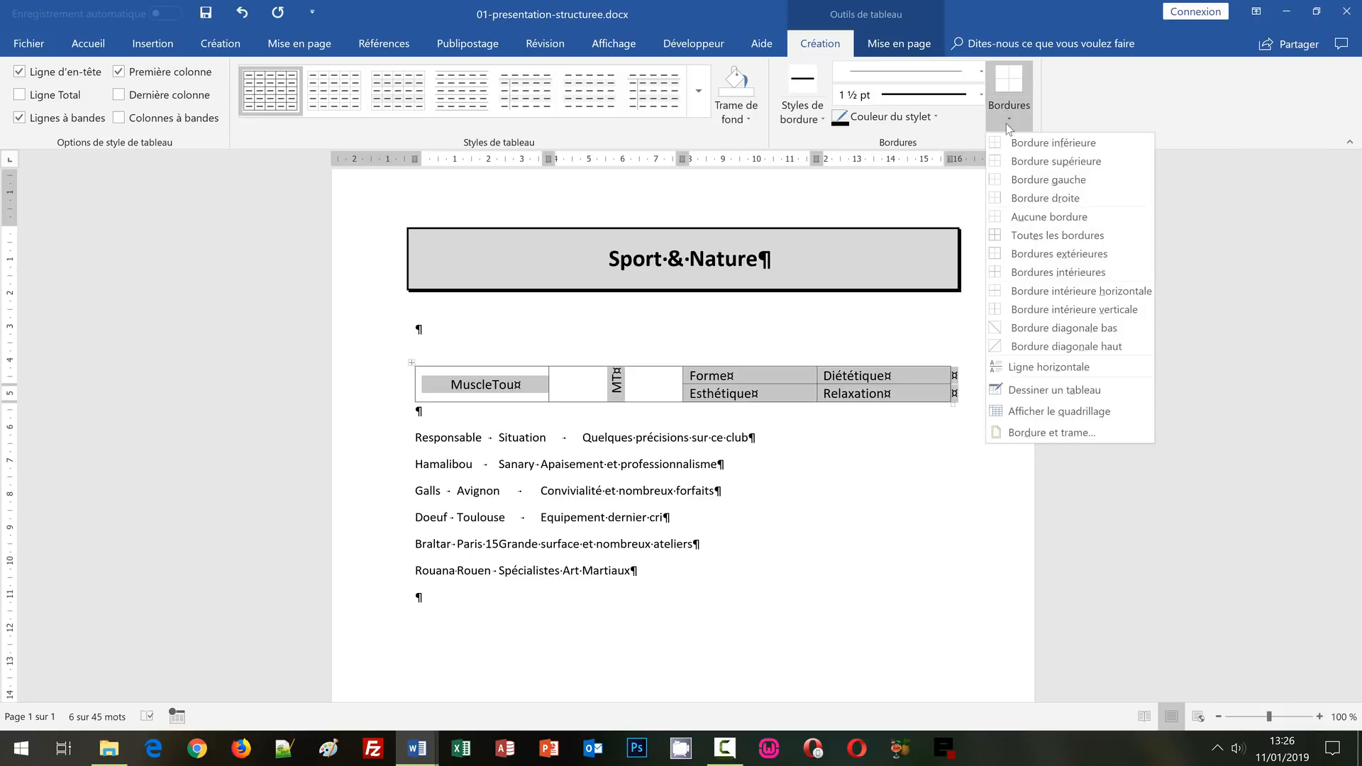
click(1038, 434)
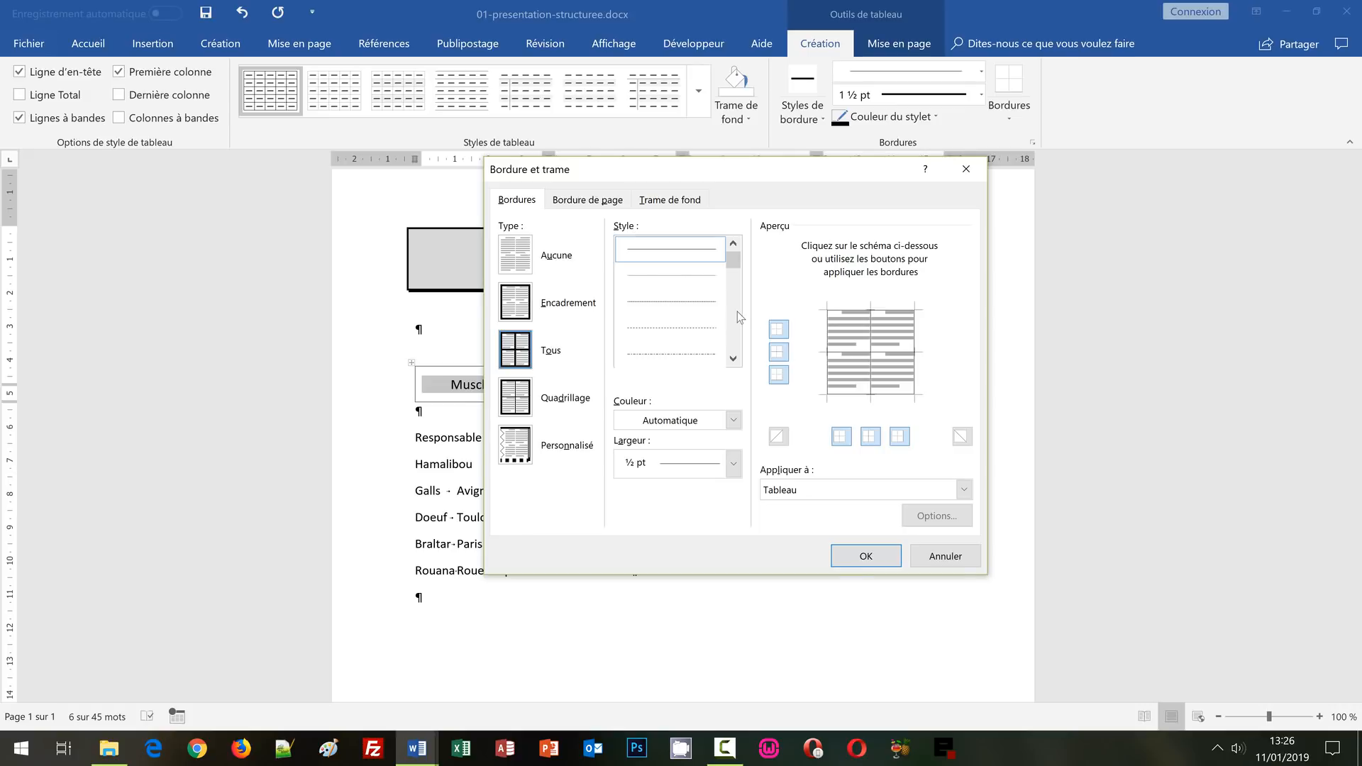
scroll(735, 312, down, 2)
scroll(738, 330, down, 3)
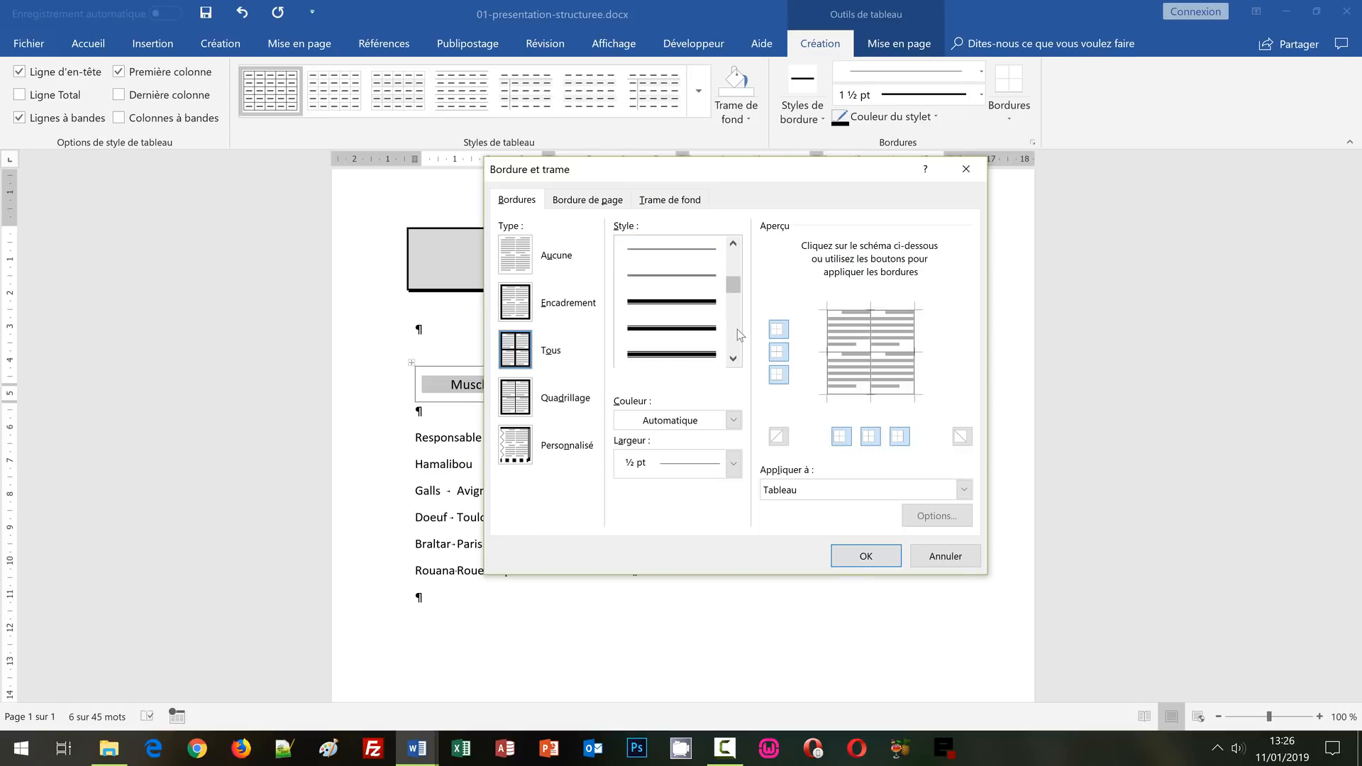
click(672, 304)
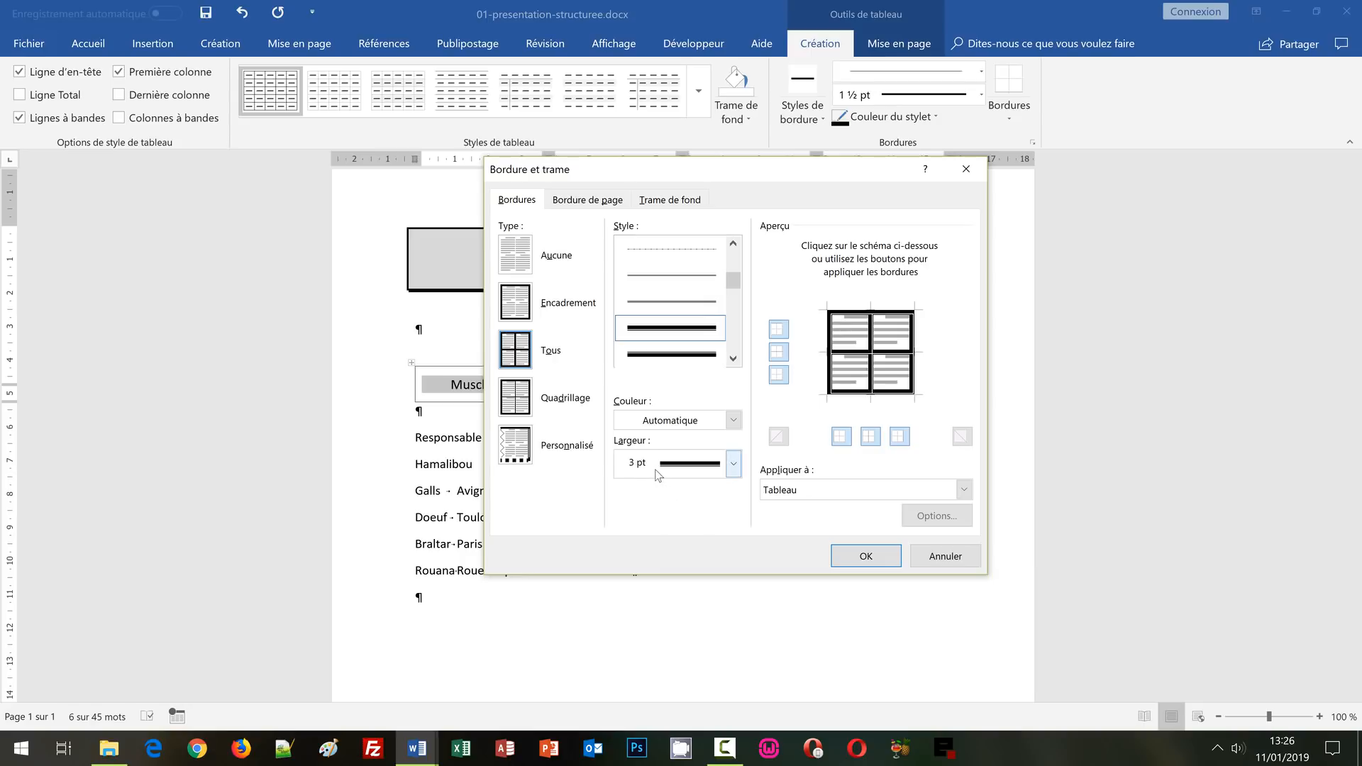
click(734, 464)
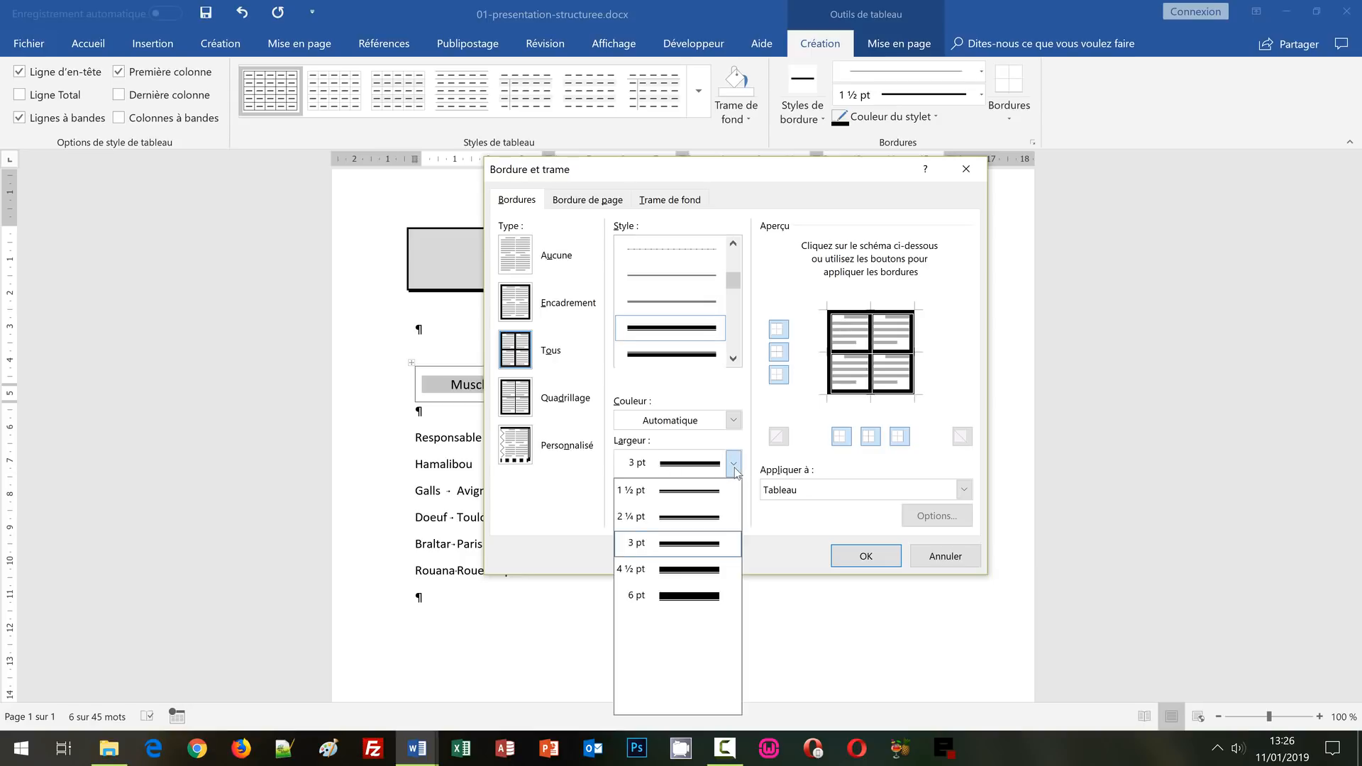
click(735, 465)
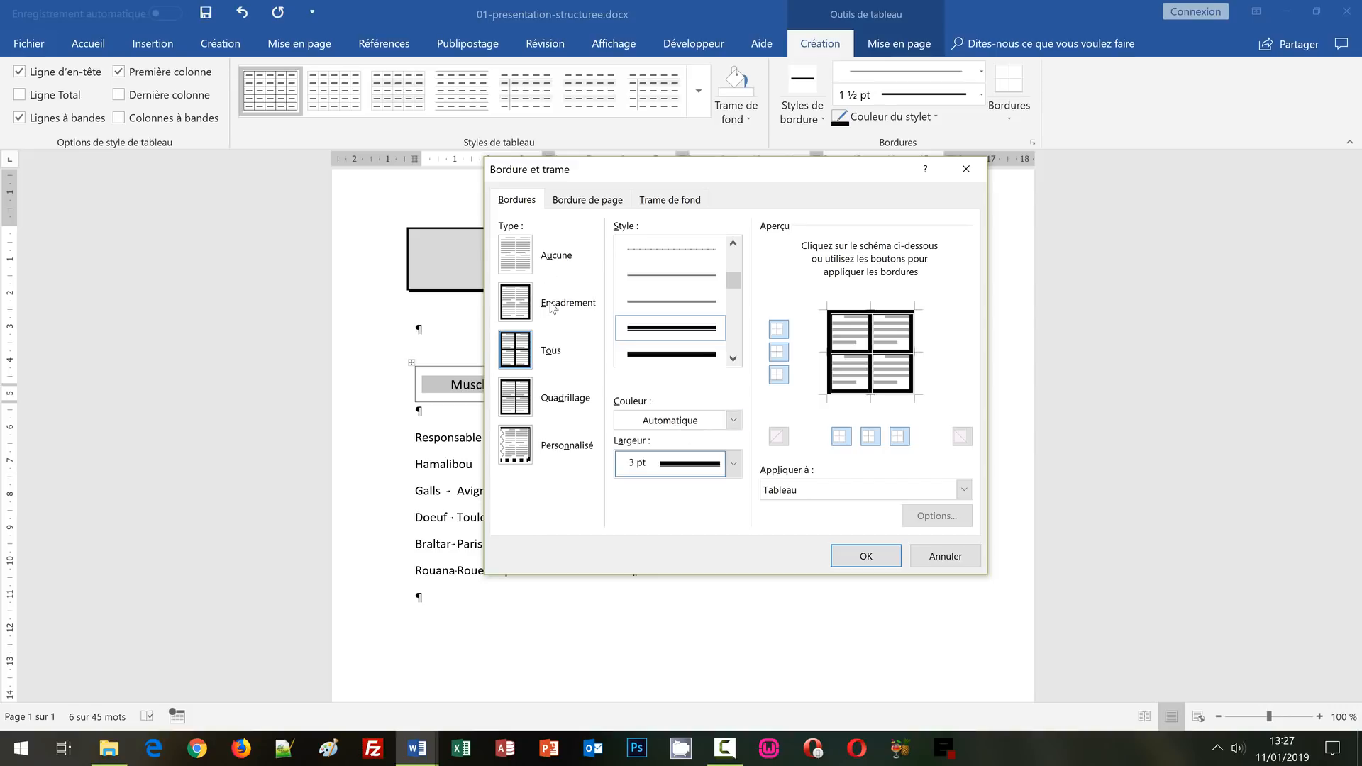
click(525, 313)
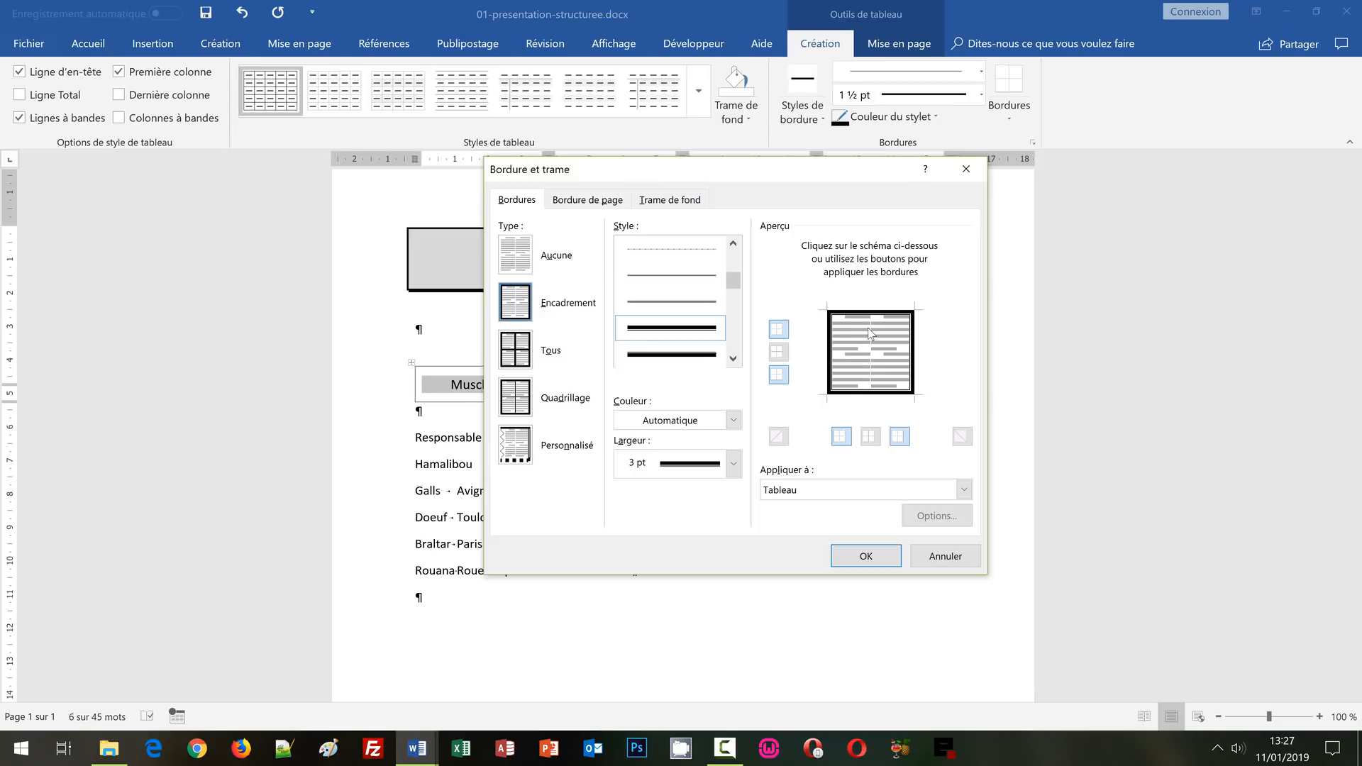
click(867, 556)
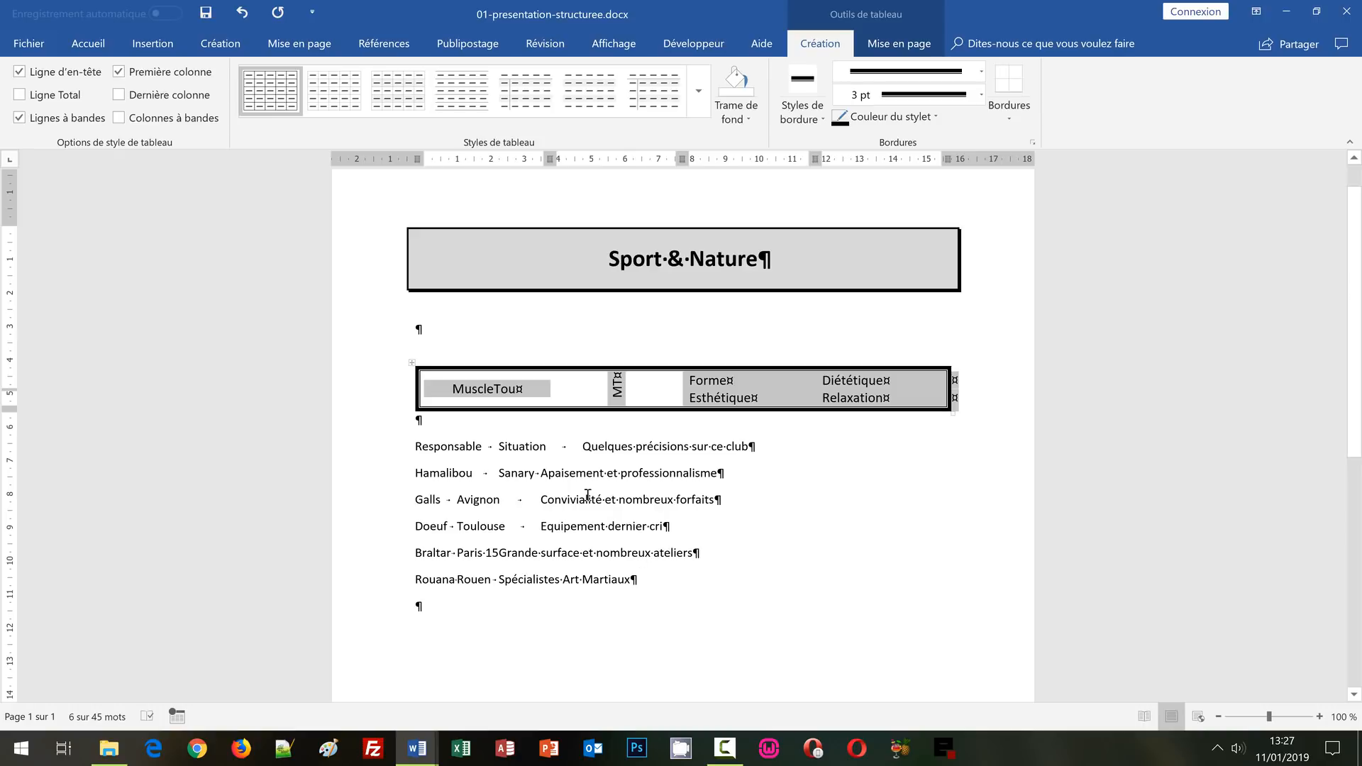
- Check the first table's inner borders in the model document, and select the entire MuscleTou table in 01-presentation-structuree.docx
click(583, 451)
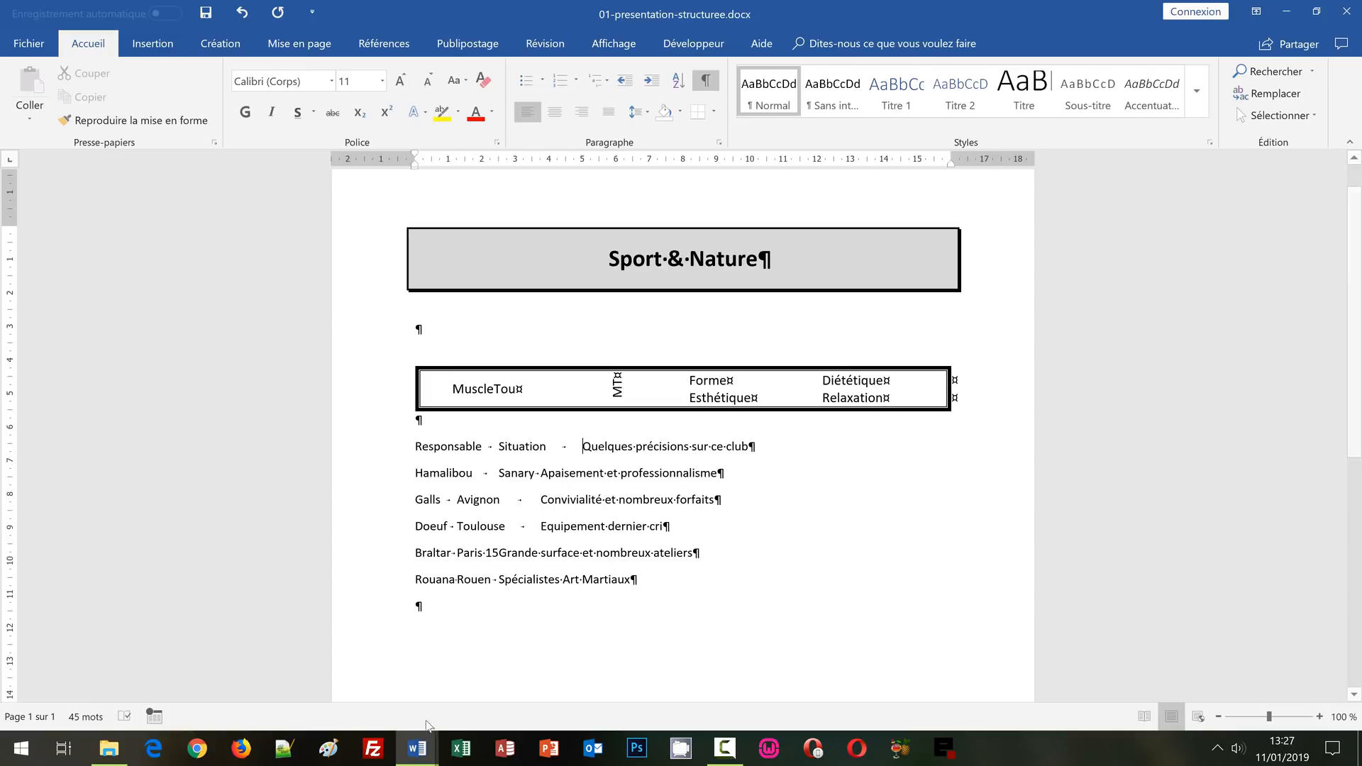
click(418, 749)
click(356, 693)
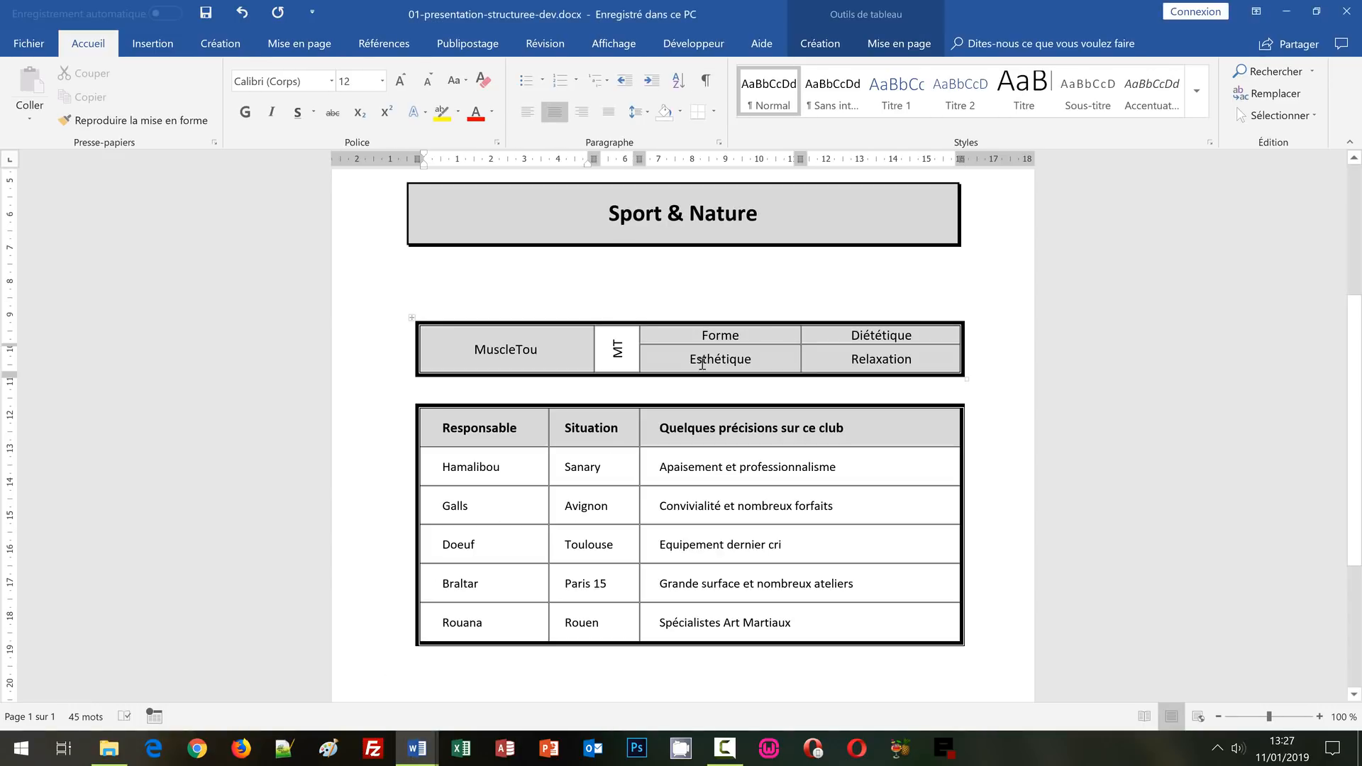
mouse_move(417, 749)
click(518, 674)
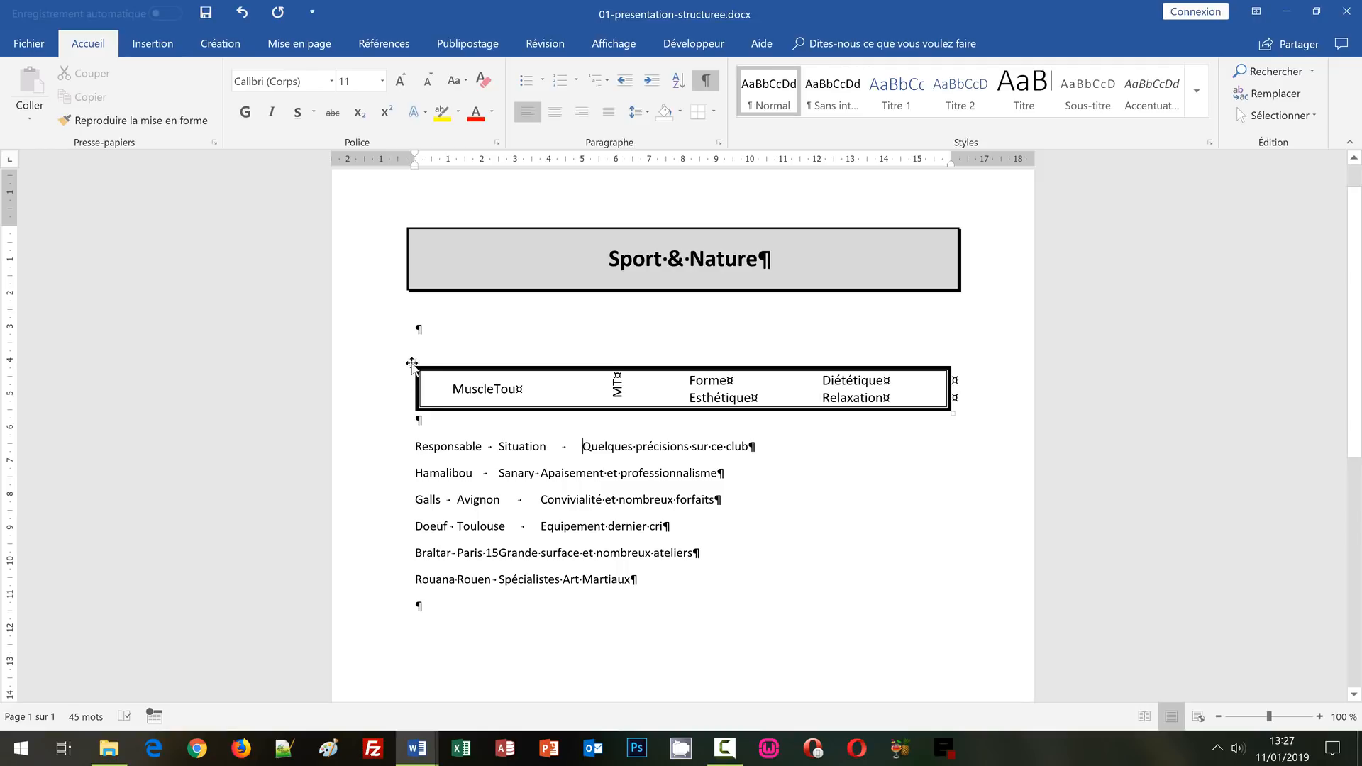
click(411, 364)
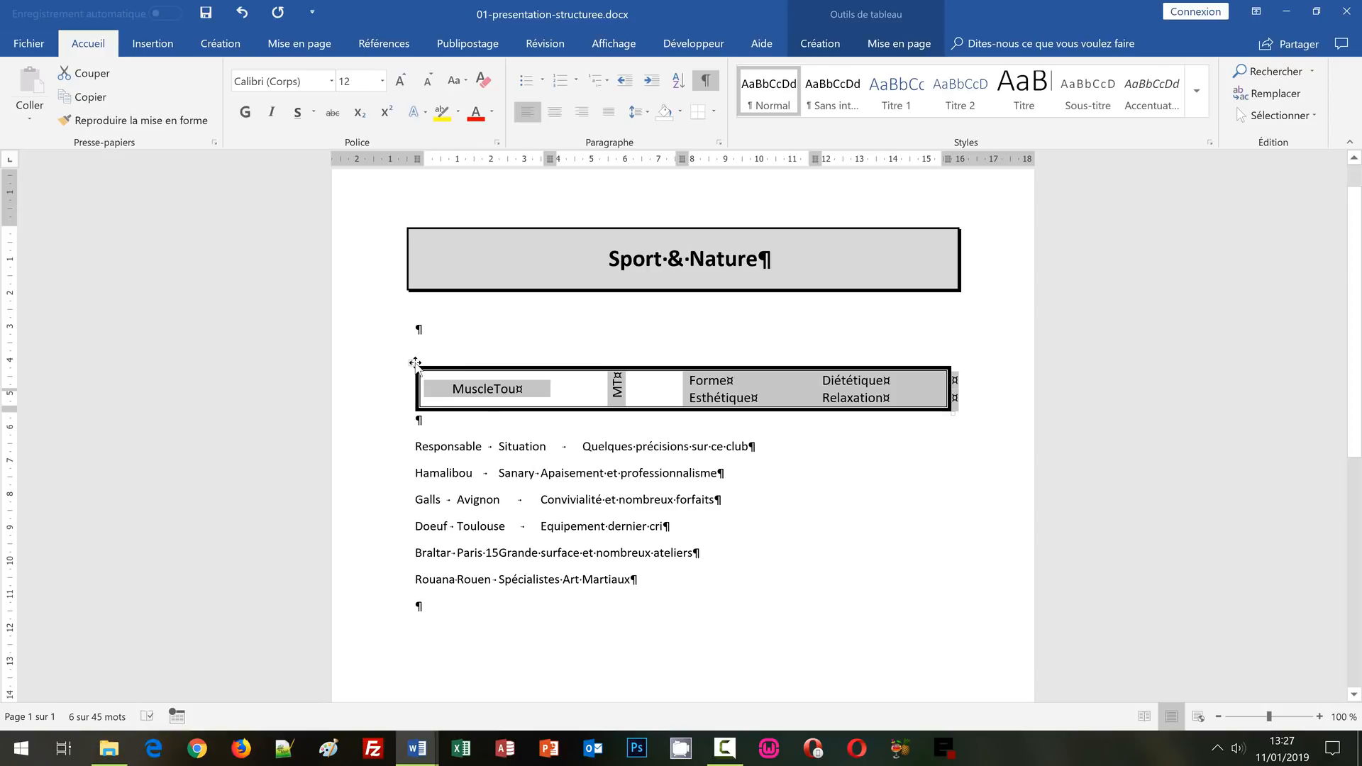
click(816, 44)
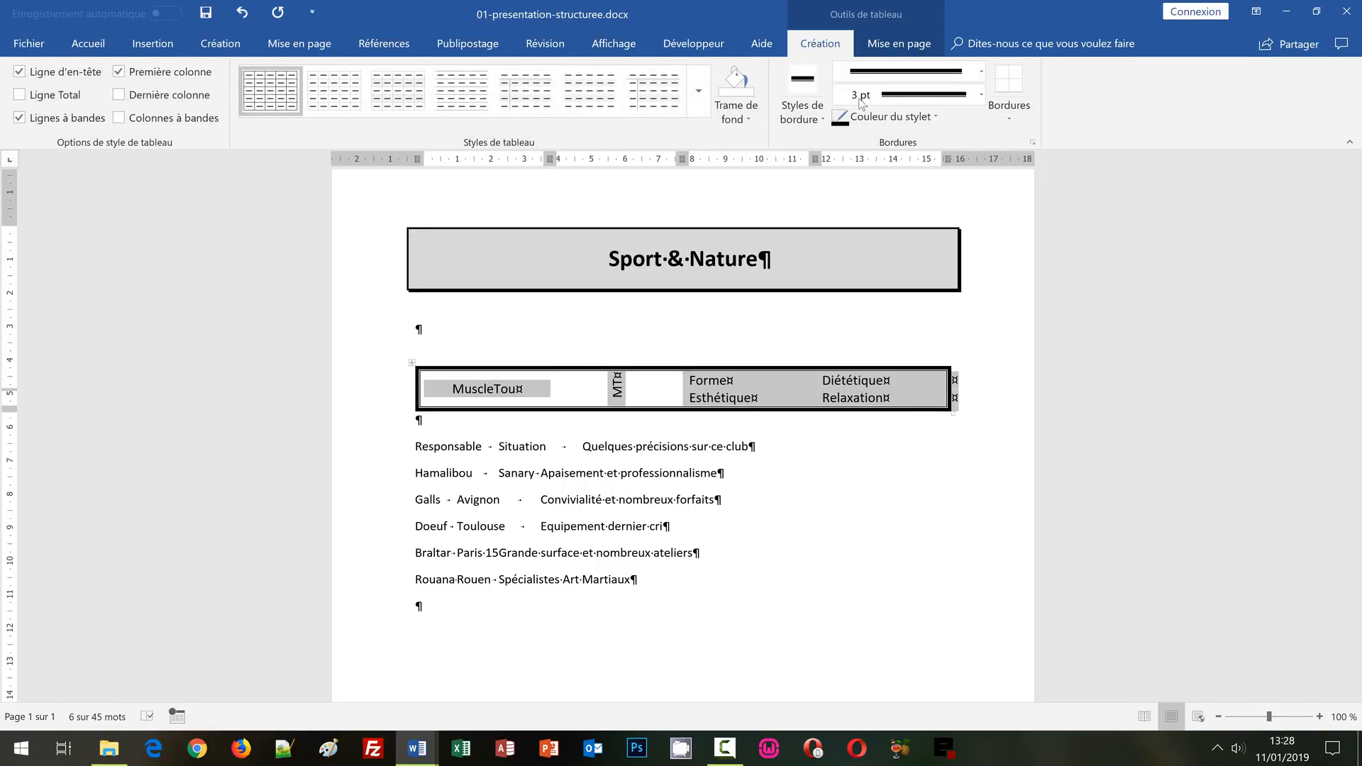
click(1009, 114)
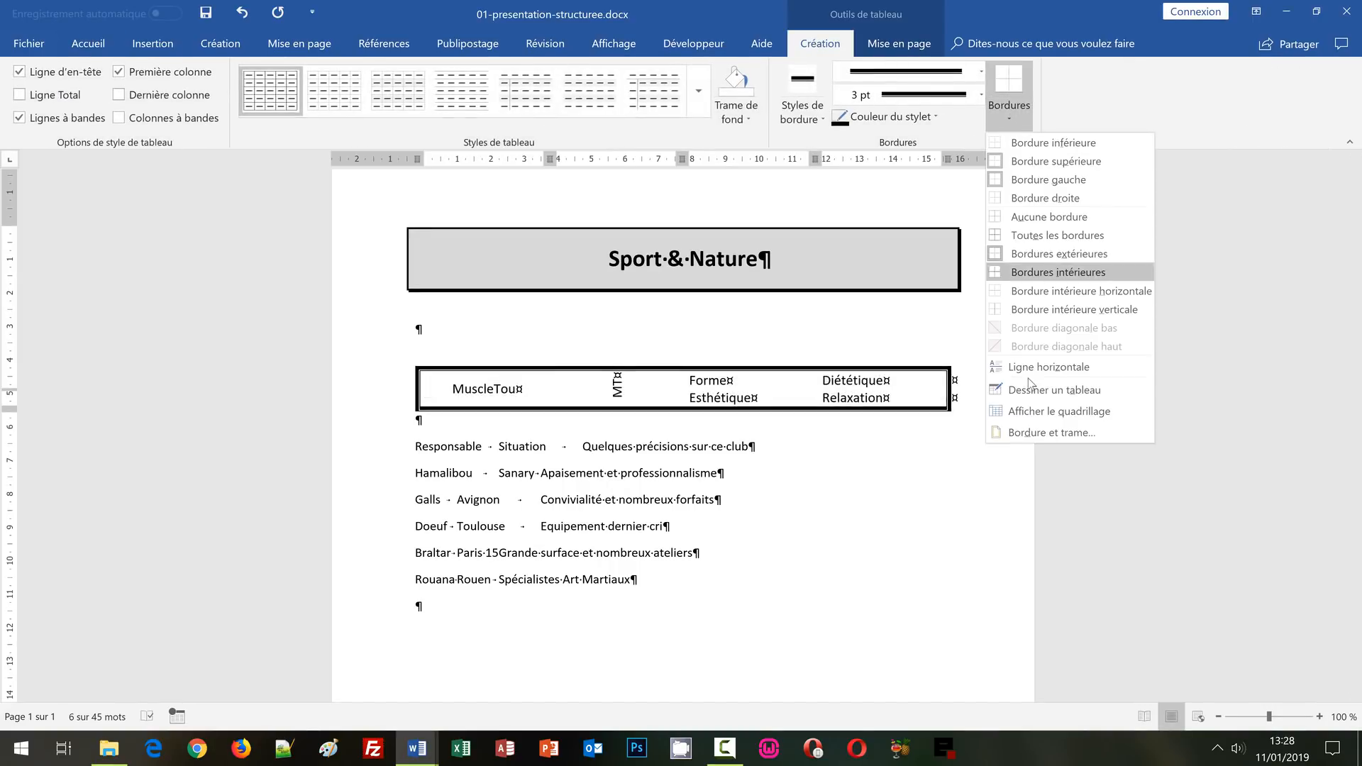
click(1024, 432)
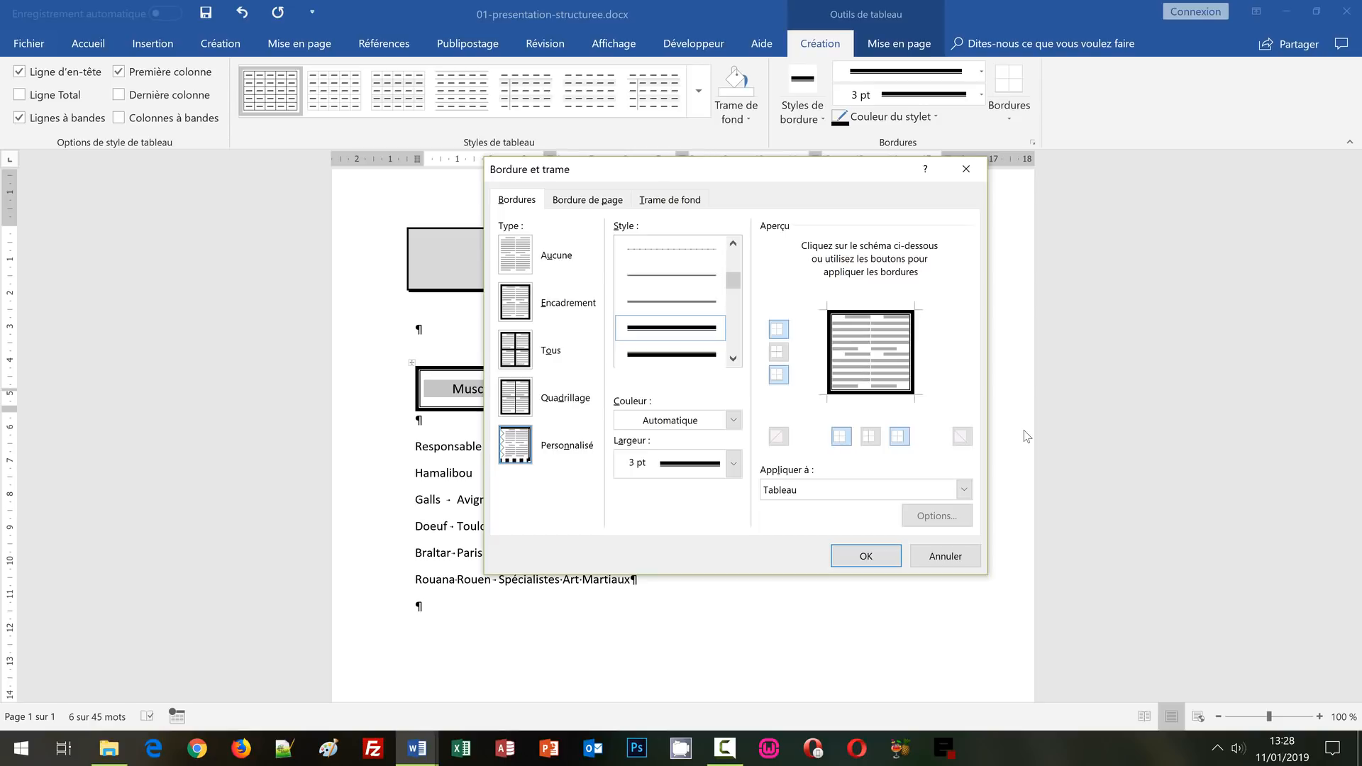
click(682, 278)
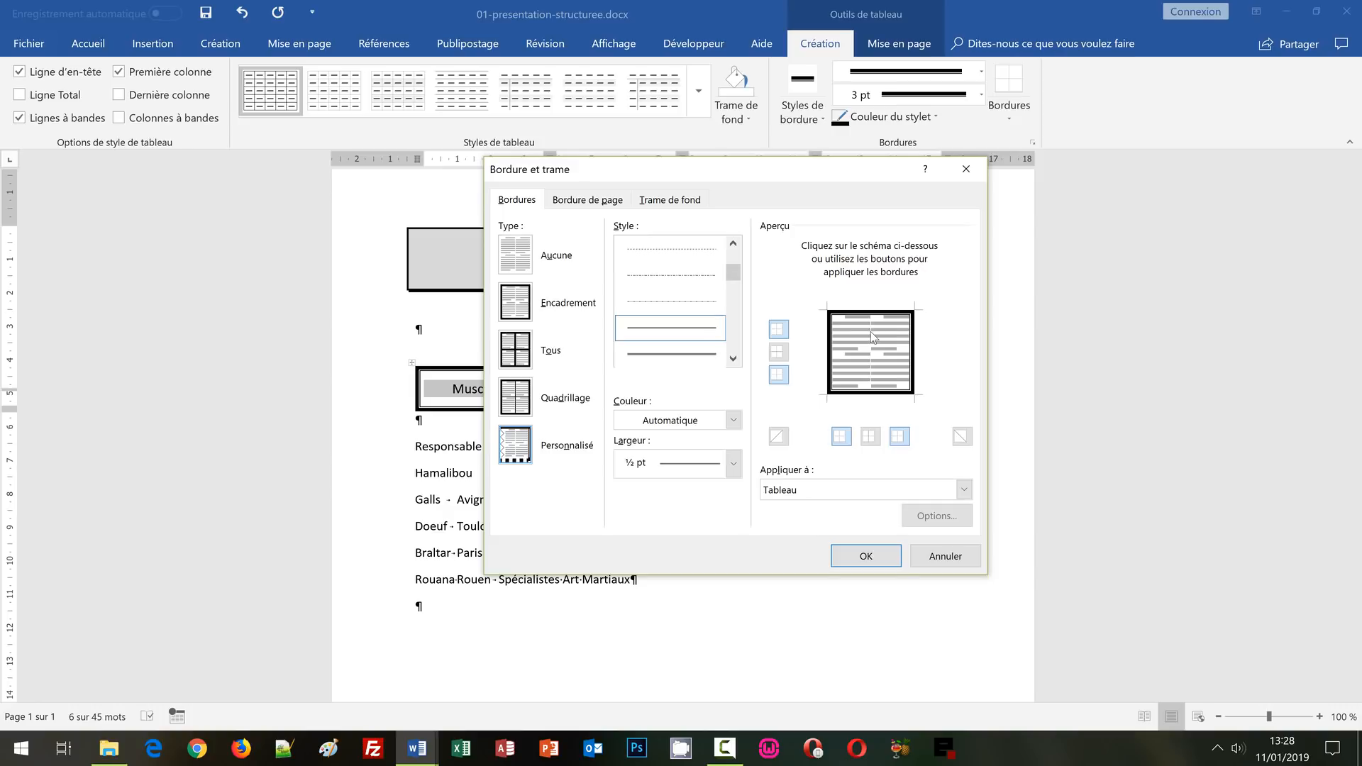
click(870, 438)
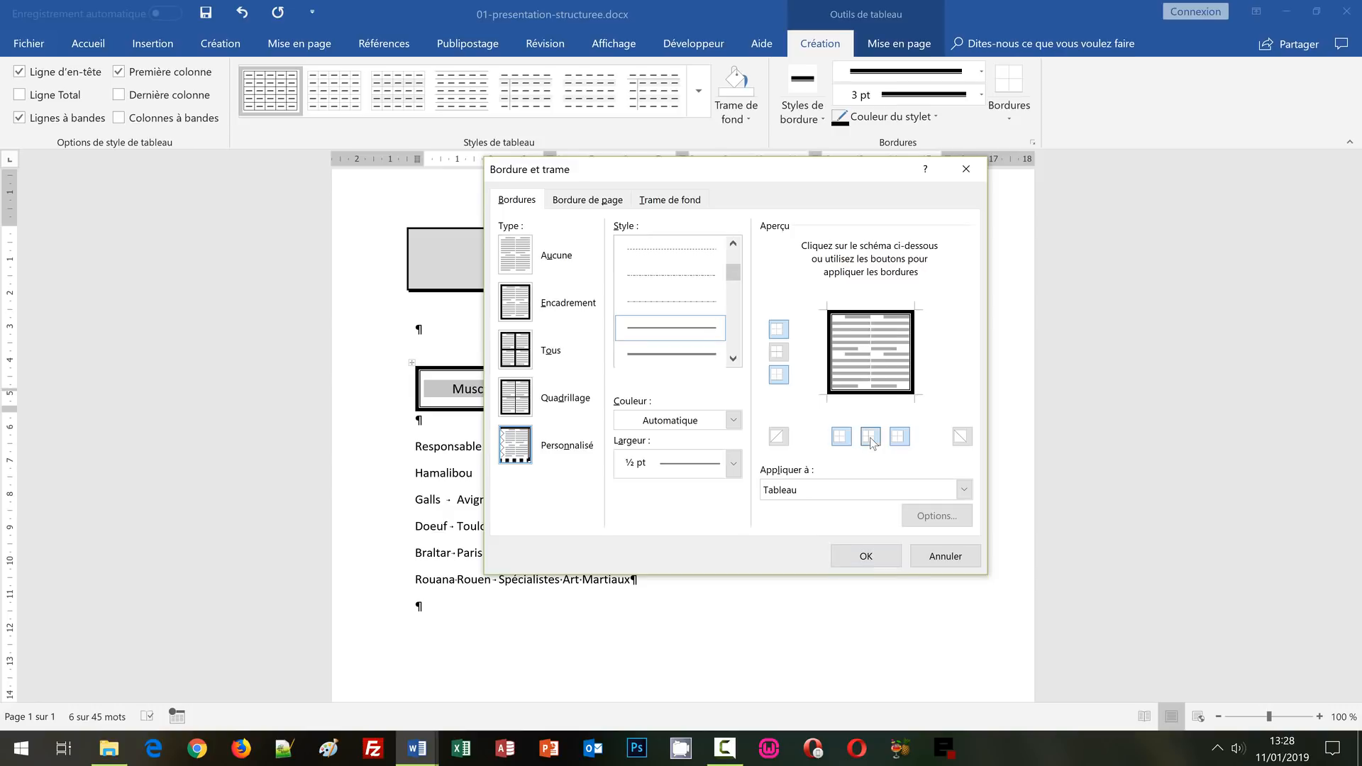
click(778, 352)
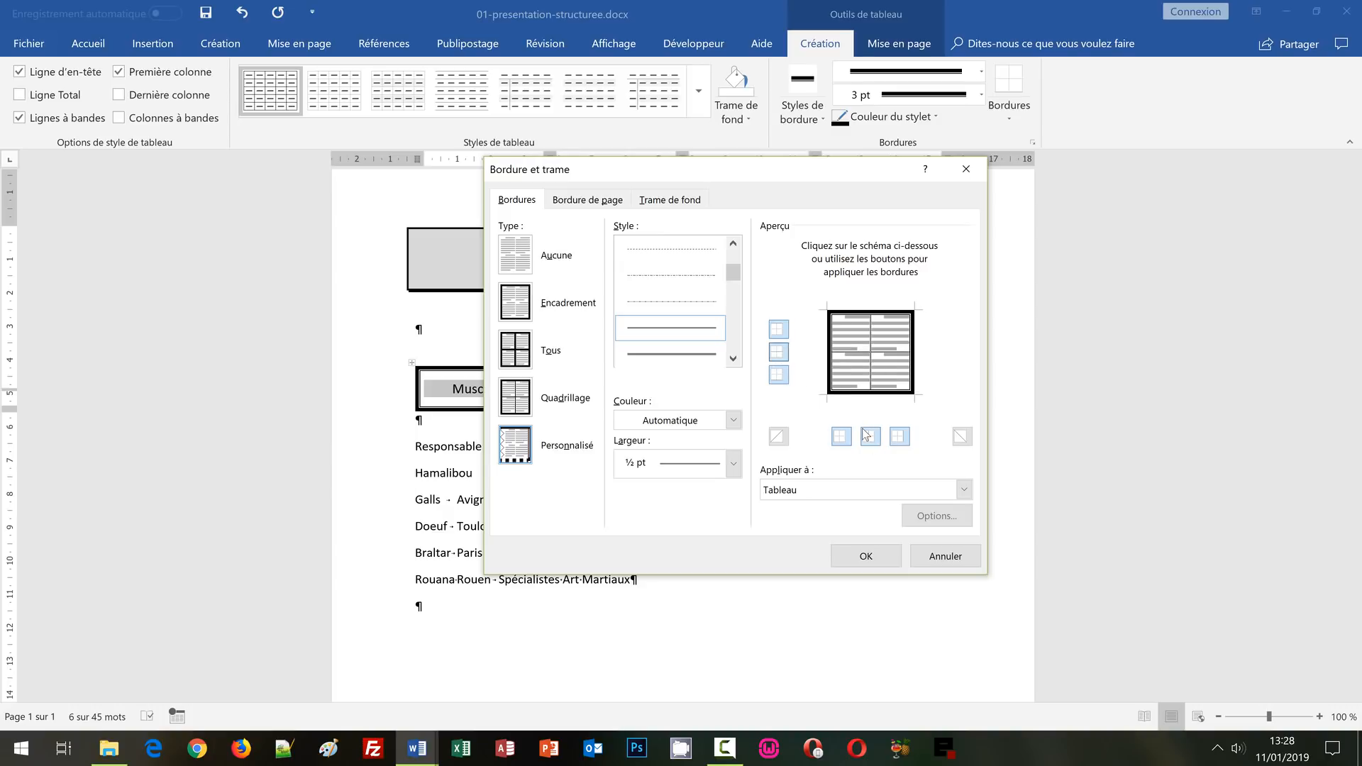
click(873, 338)
click(893, 356)
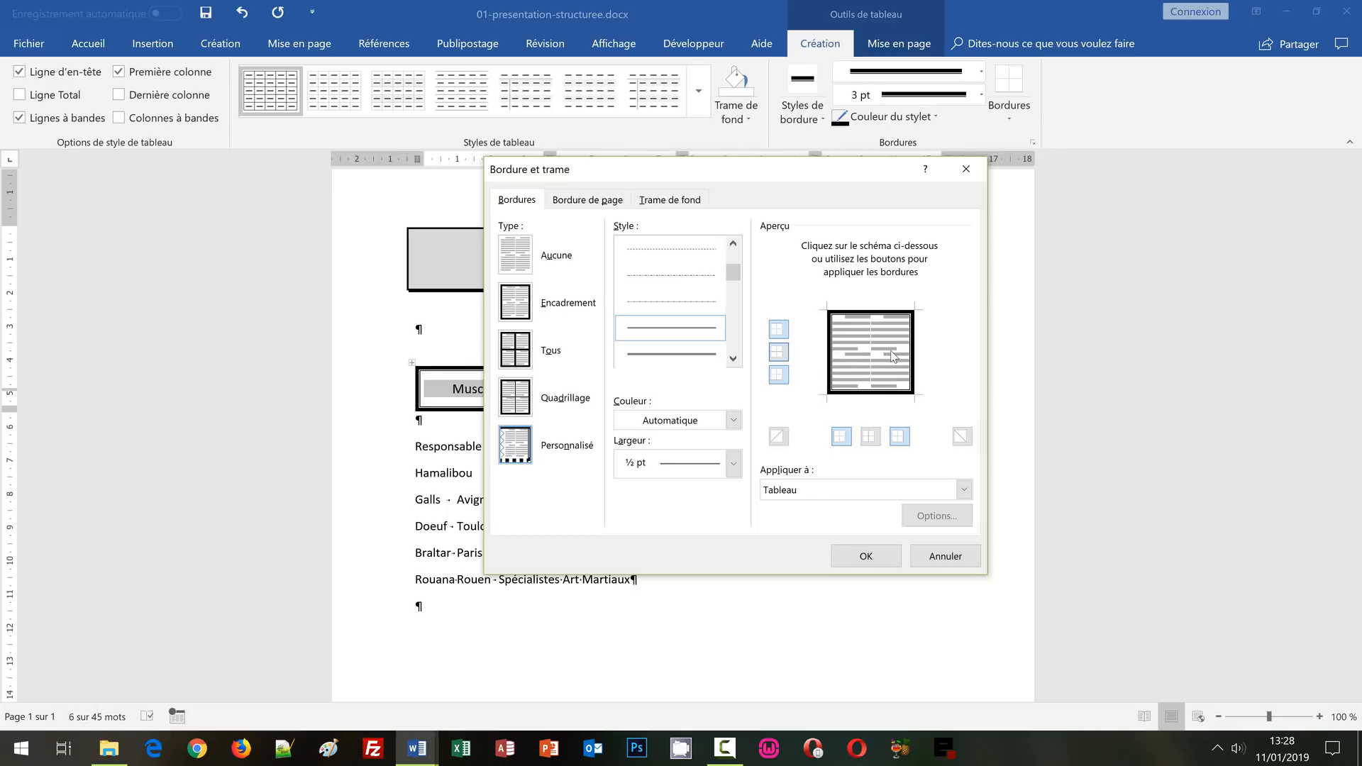
click(872, 329)
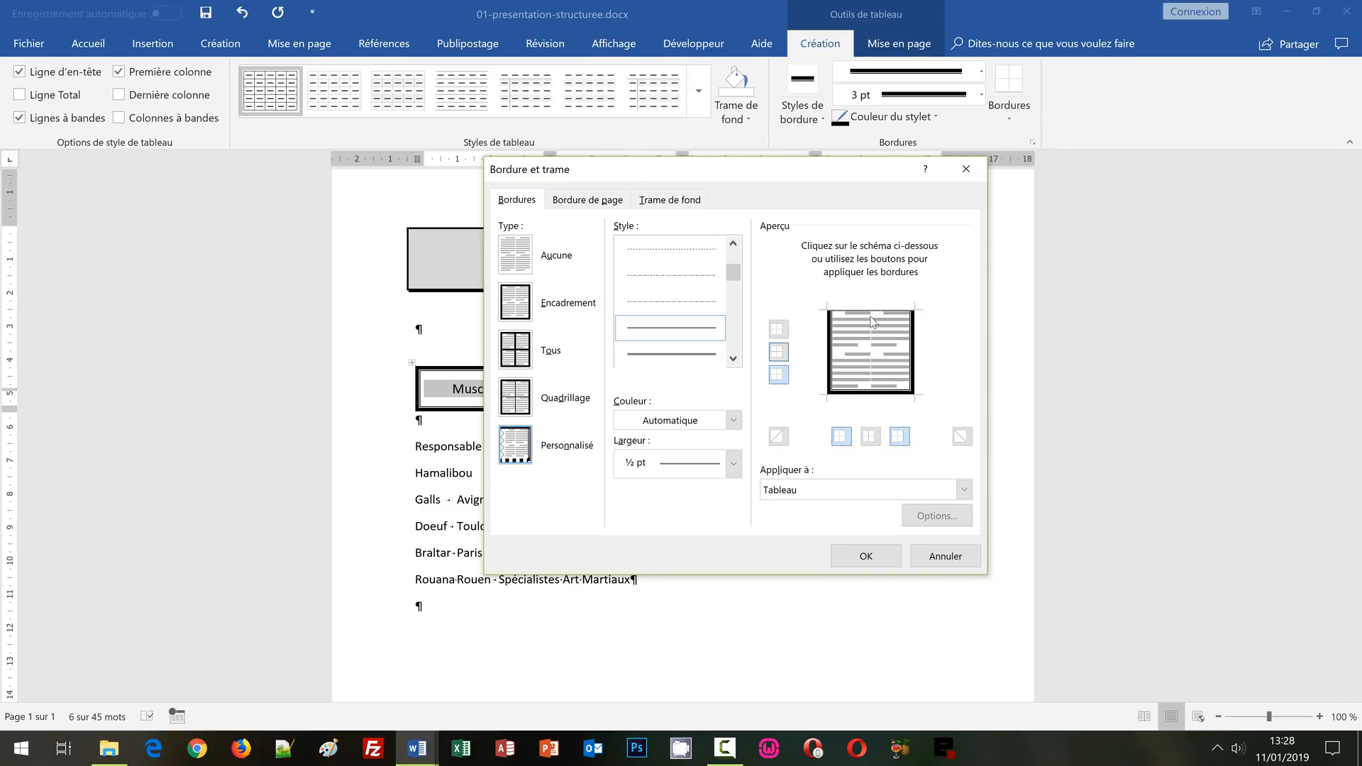
click(944, 558)
- Add ½ pt single-line inner vertical and horizontal borders to the selected table, keeping its thick outer frame
click(1016, 114)
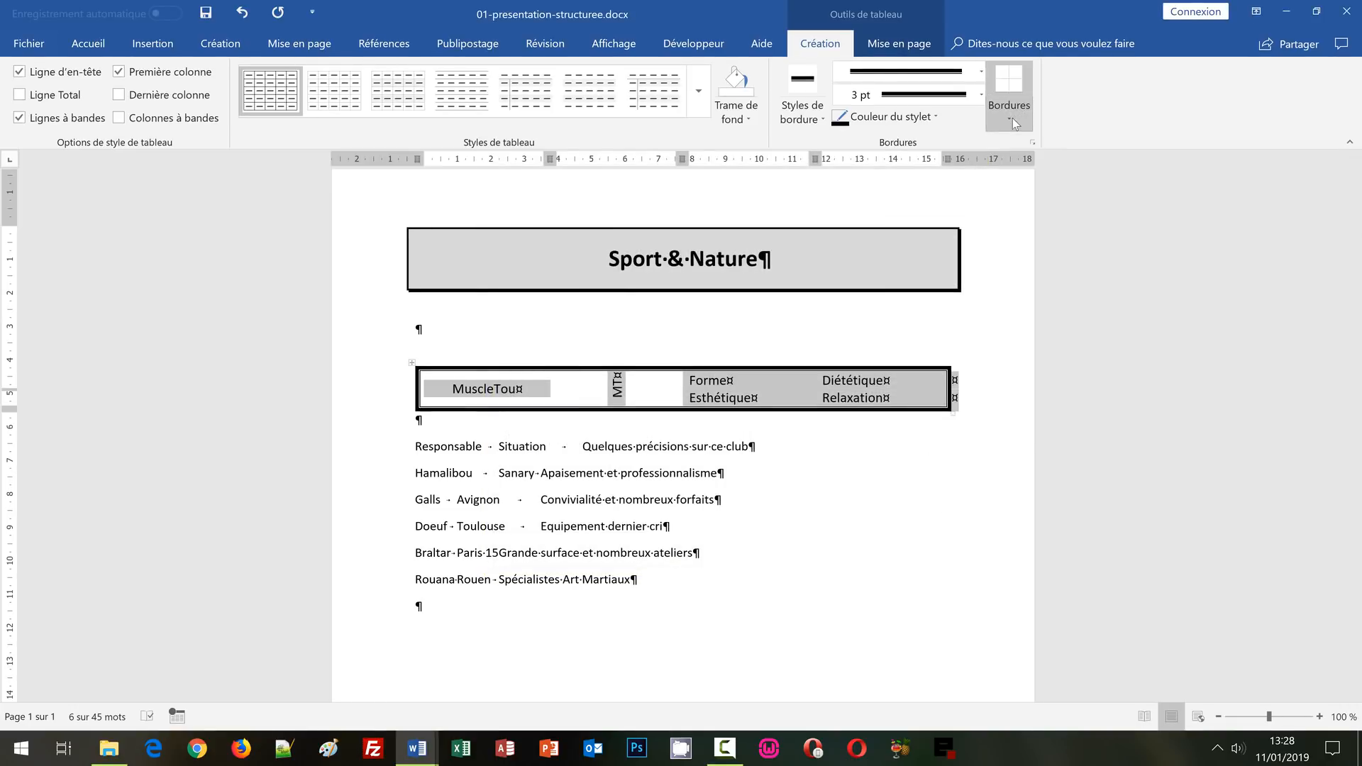
click(1024, 435)
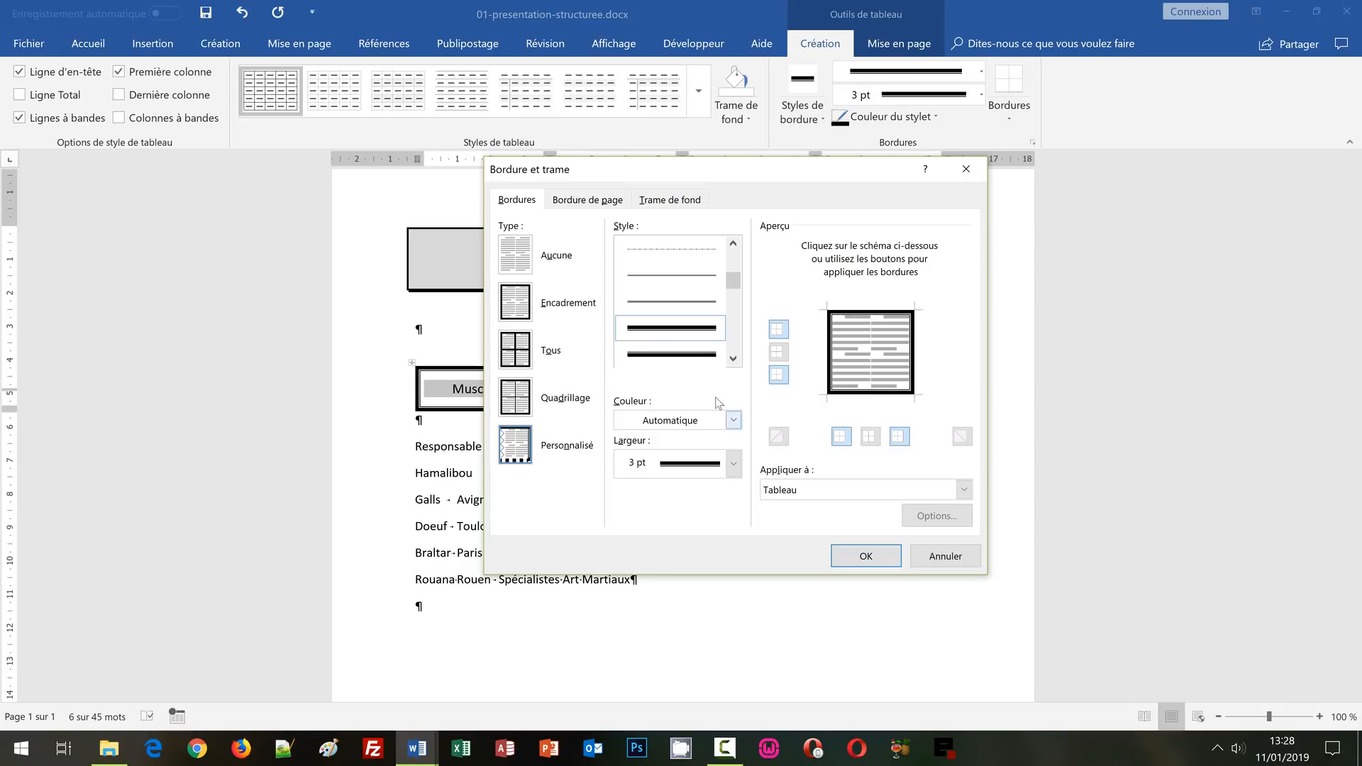
click(663, 275)
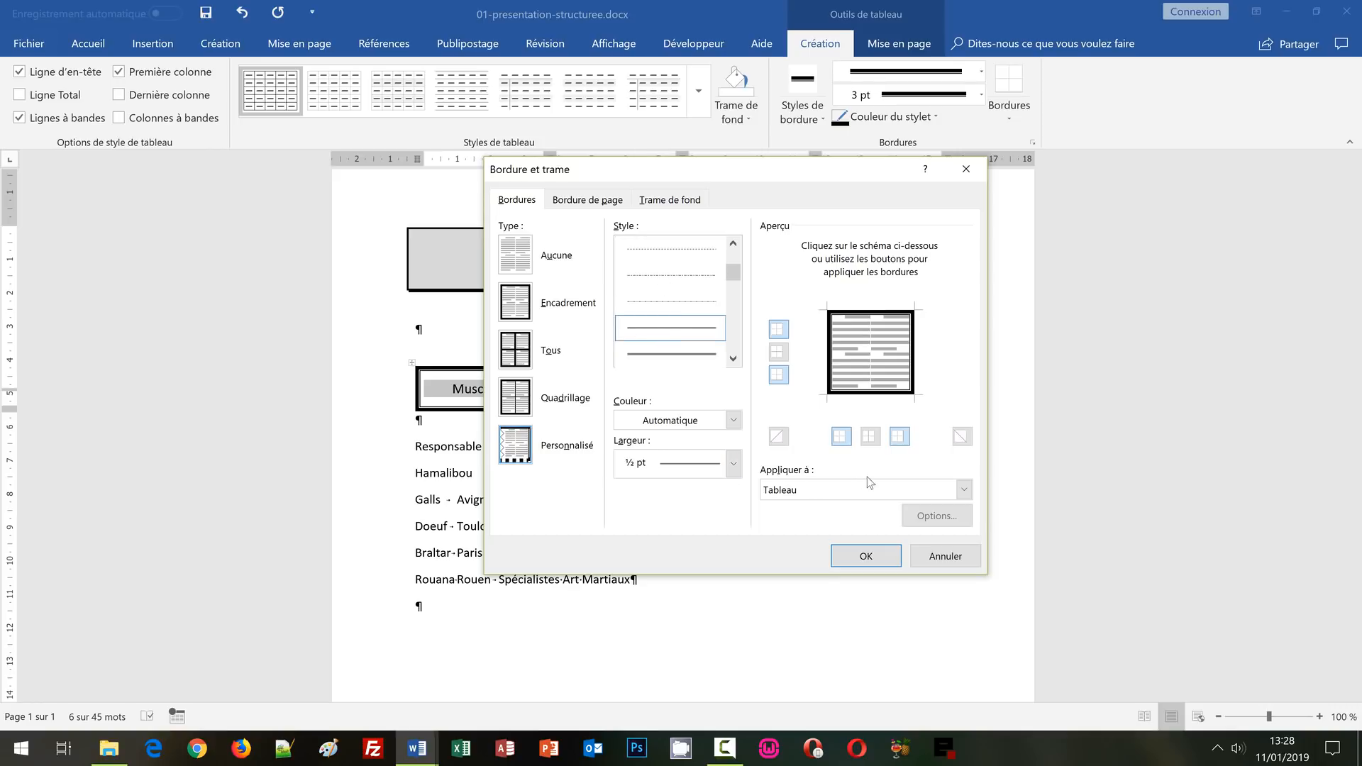
click(871, 437)
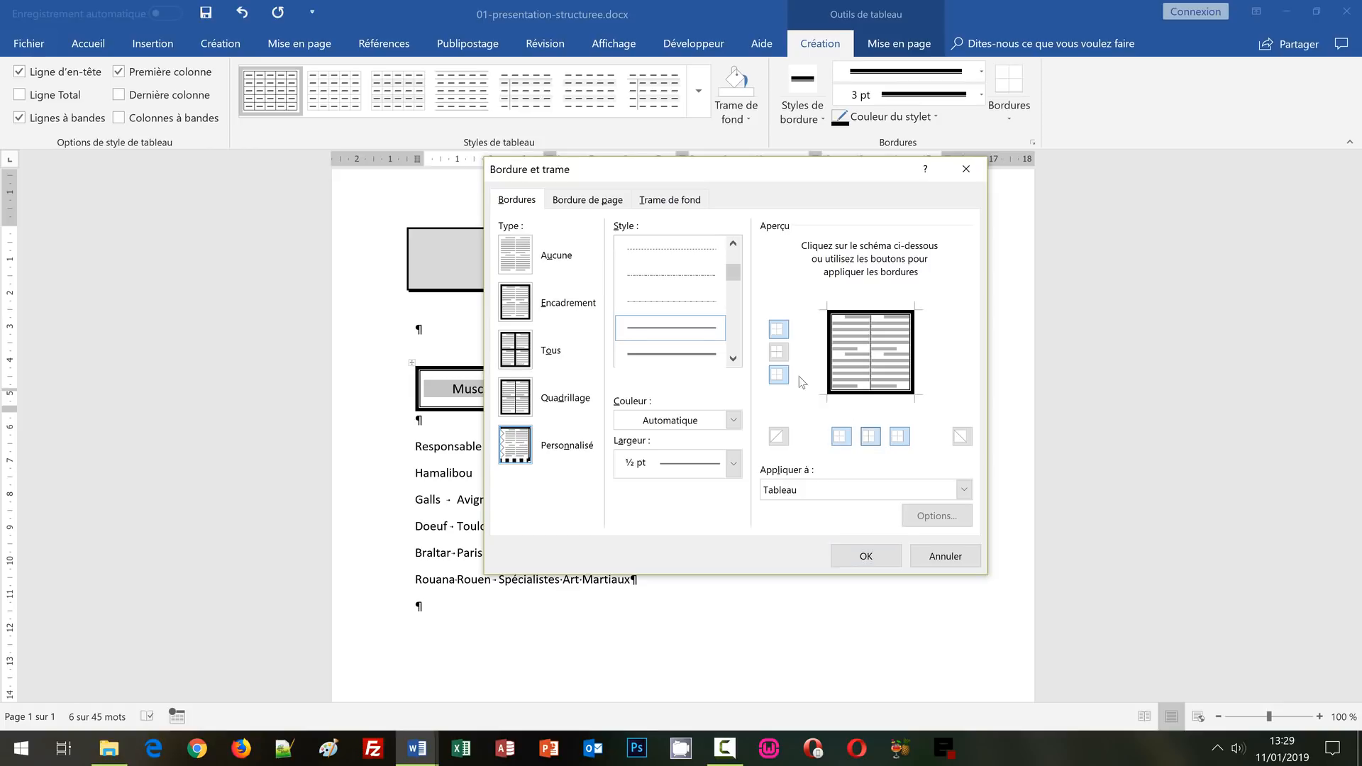
click(777, 354)
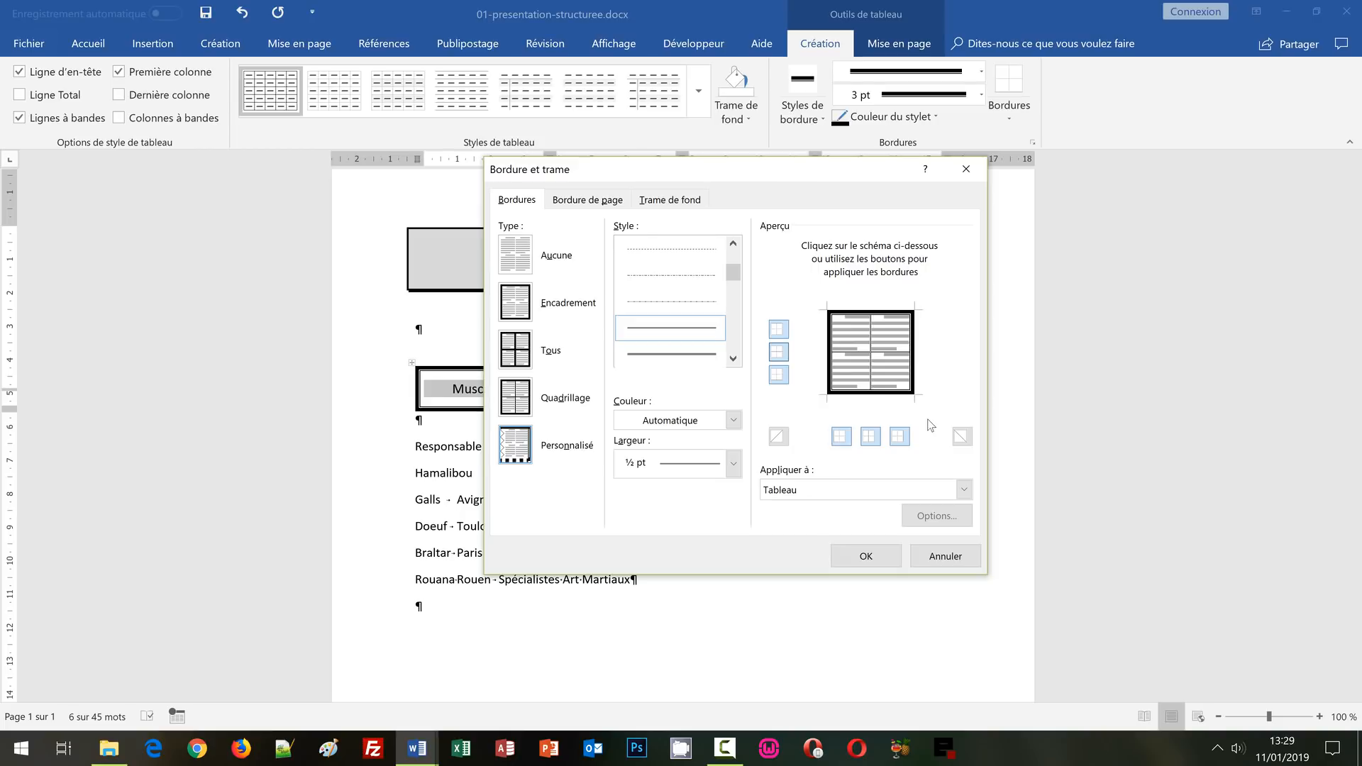
click(867, 556)
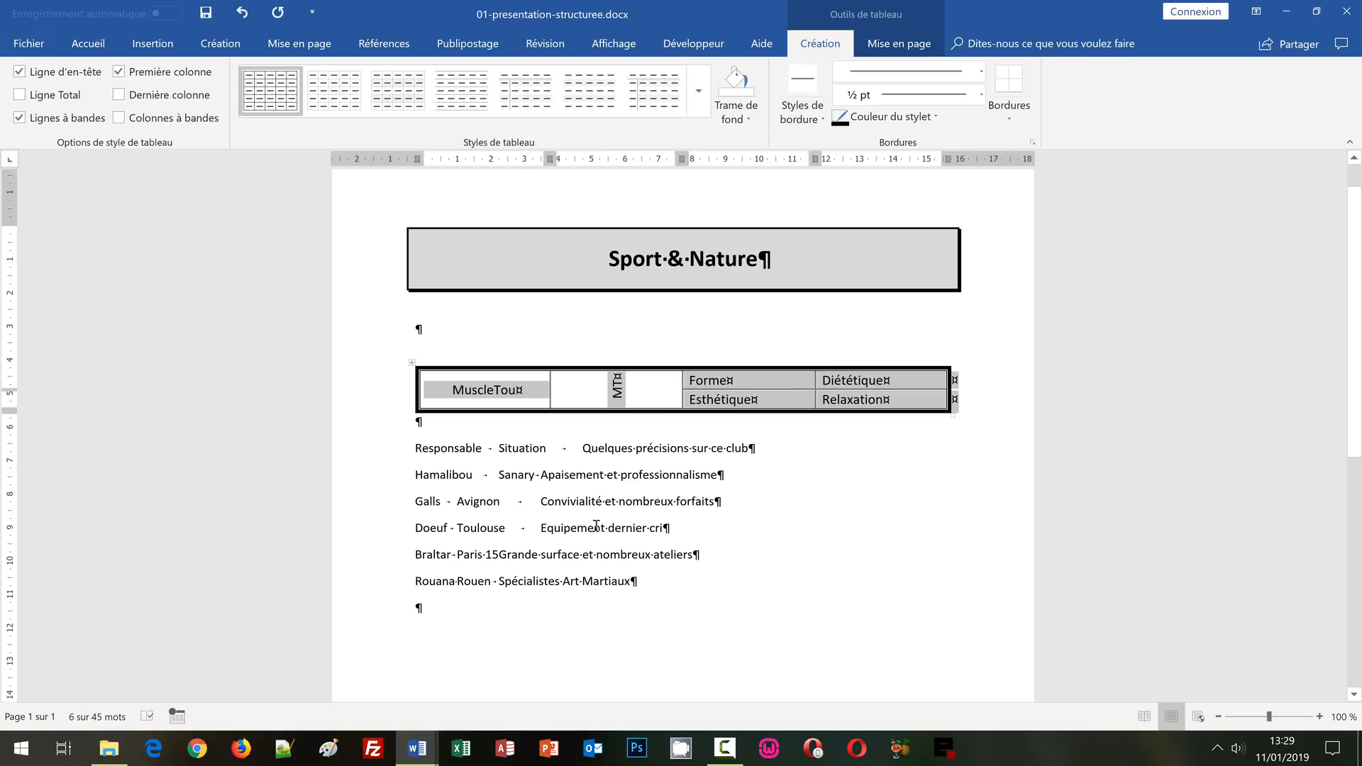
- Check the first table's shading in the model document, and shade the MuscleTou, Forme, Diététique, Esthétique and Relaxation cells light grey in 01-presentation-structuree.docx
mouse_move(417, 748)
click(374, 701)
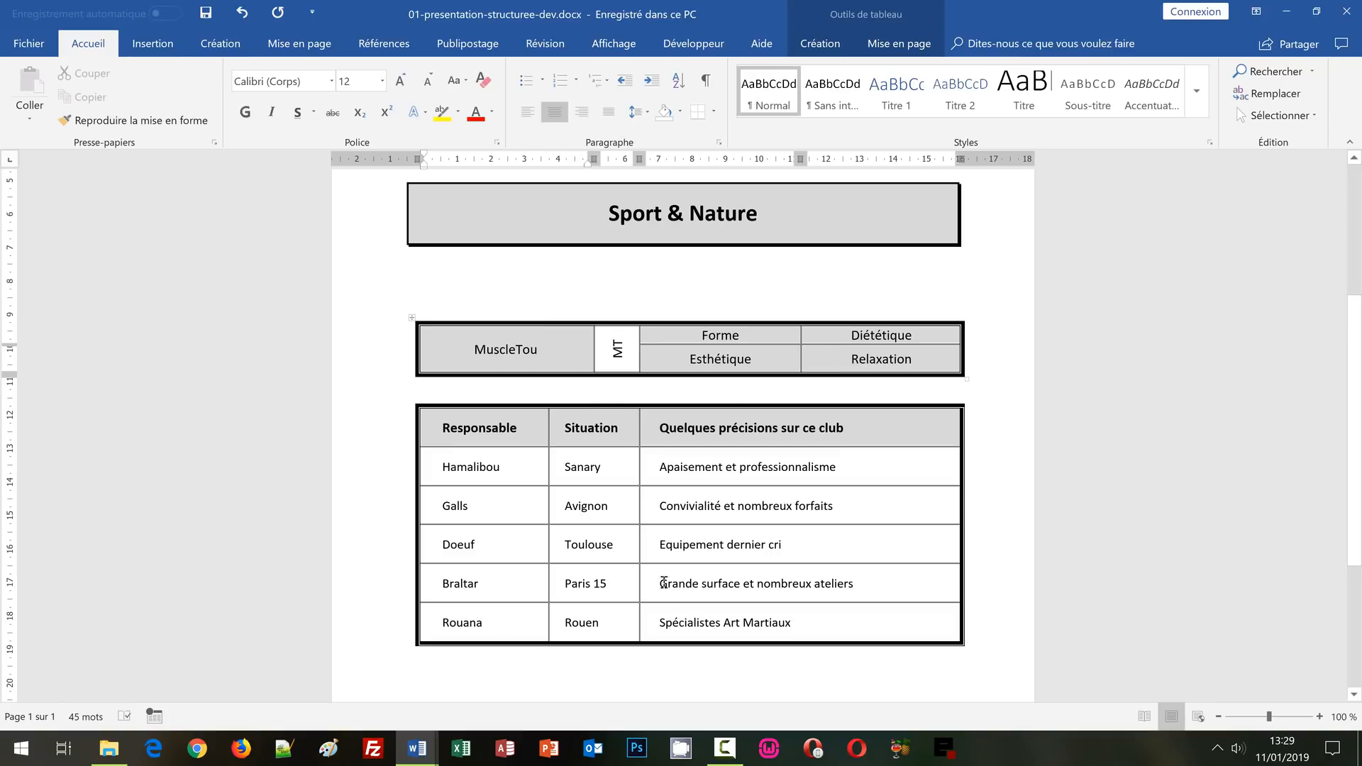
mouse_move(417, 749)
click(475, 703)
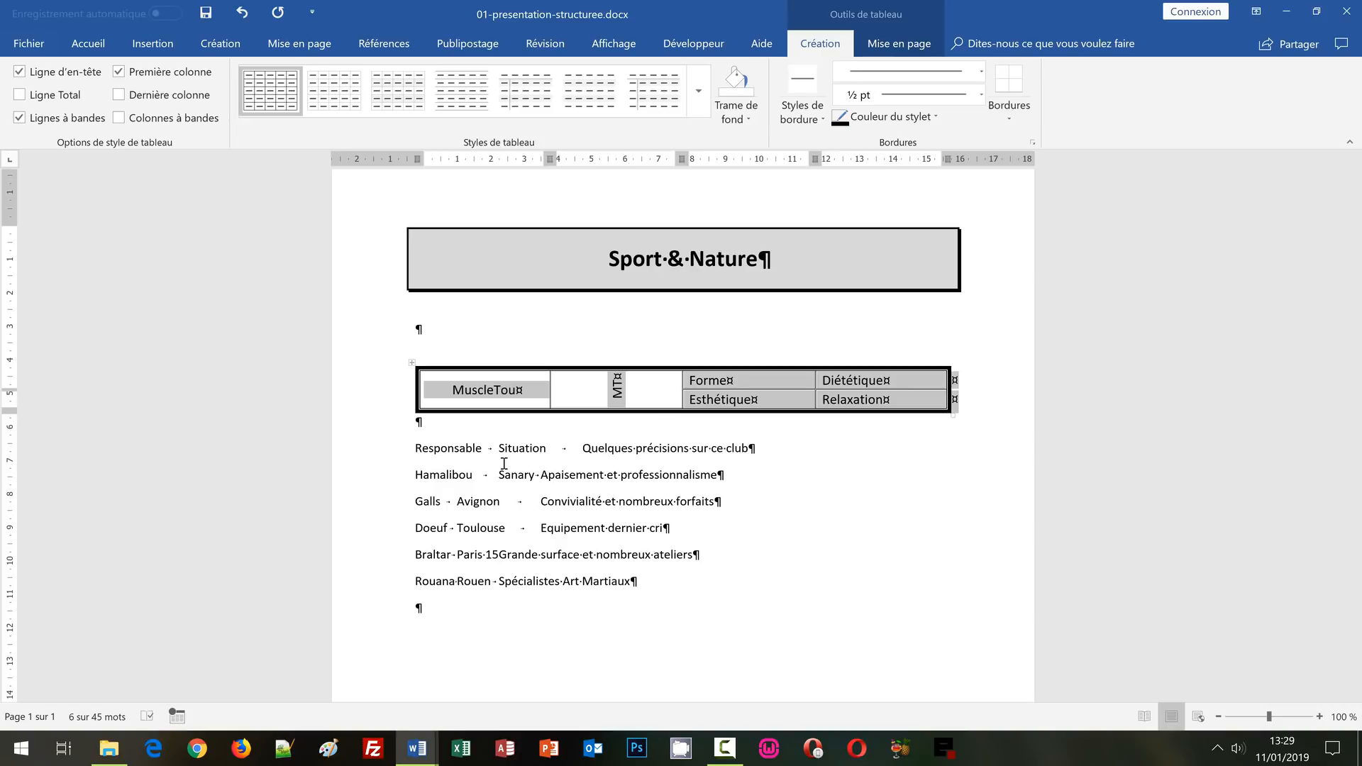
click(487, 469)
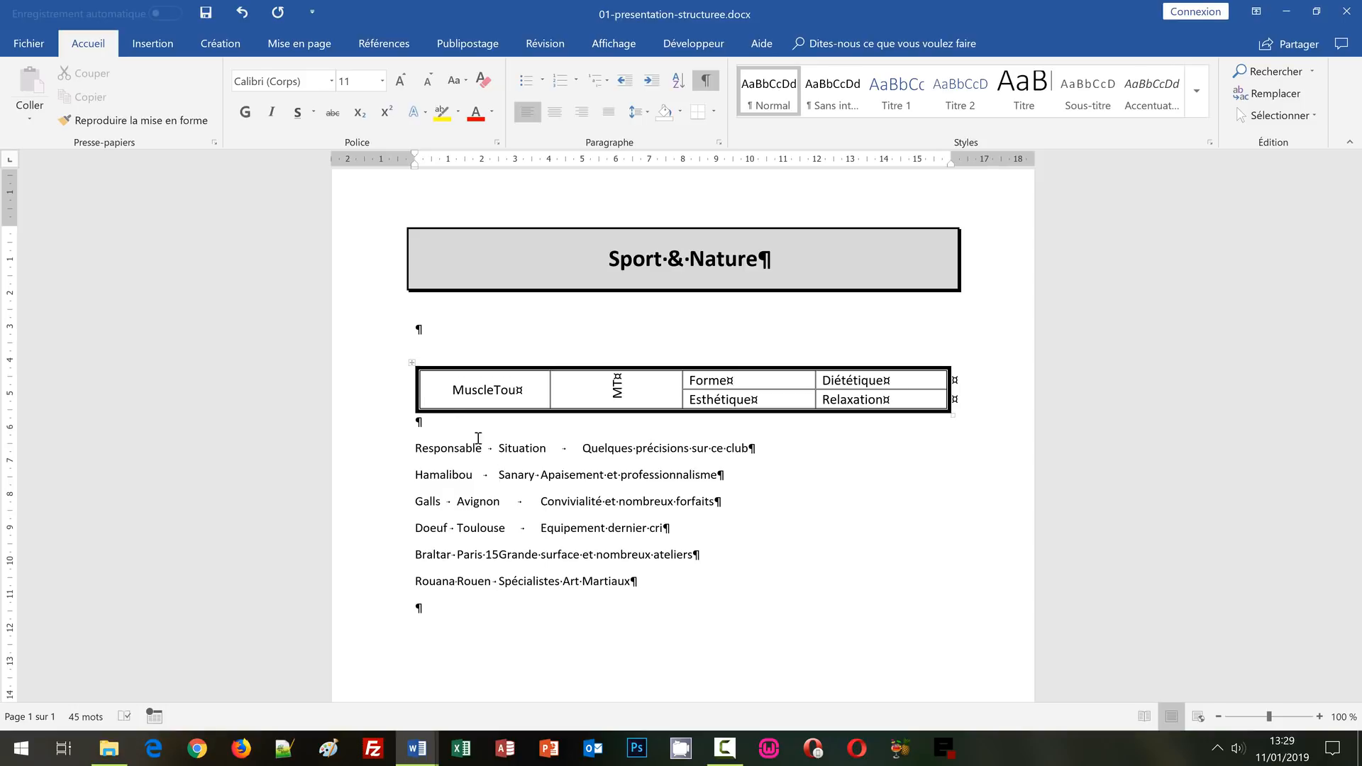
click(418, 399)
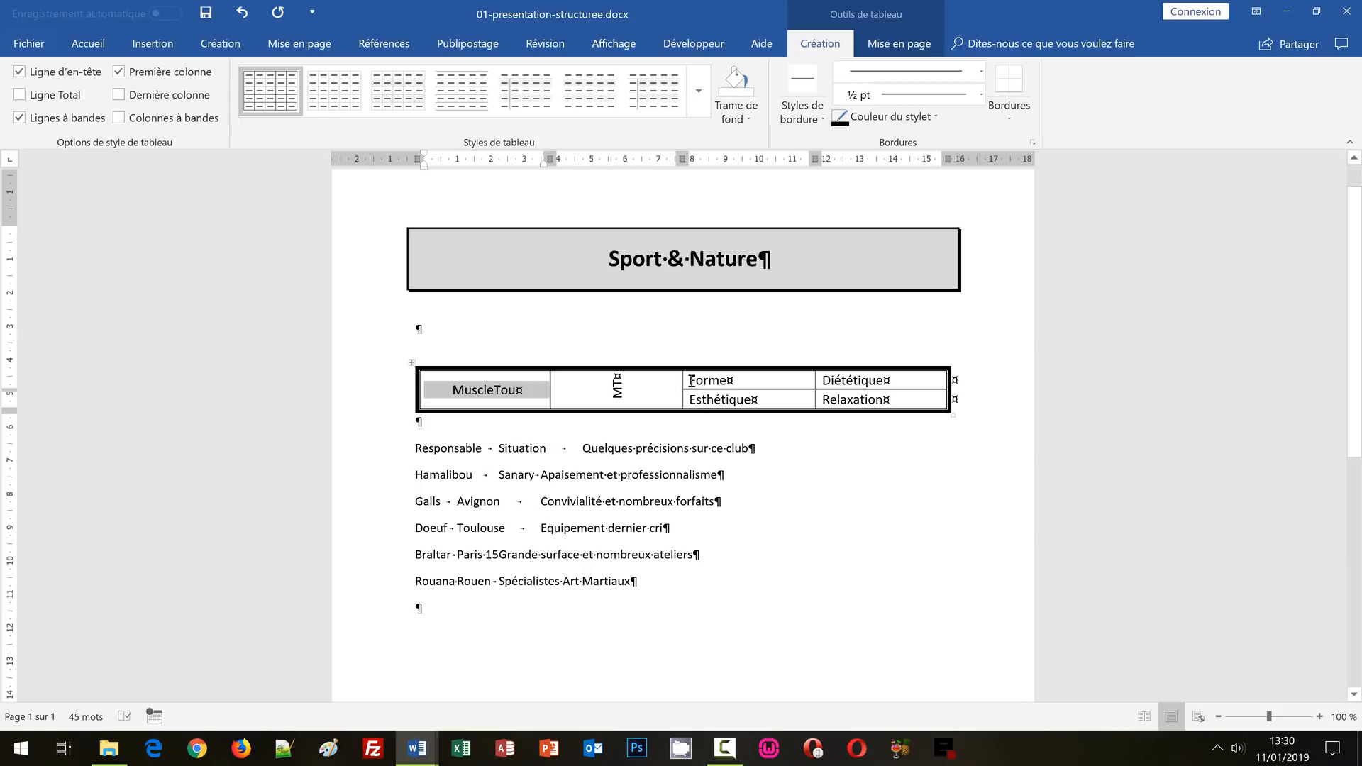
drag(687, 381, 850, 404)
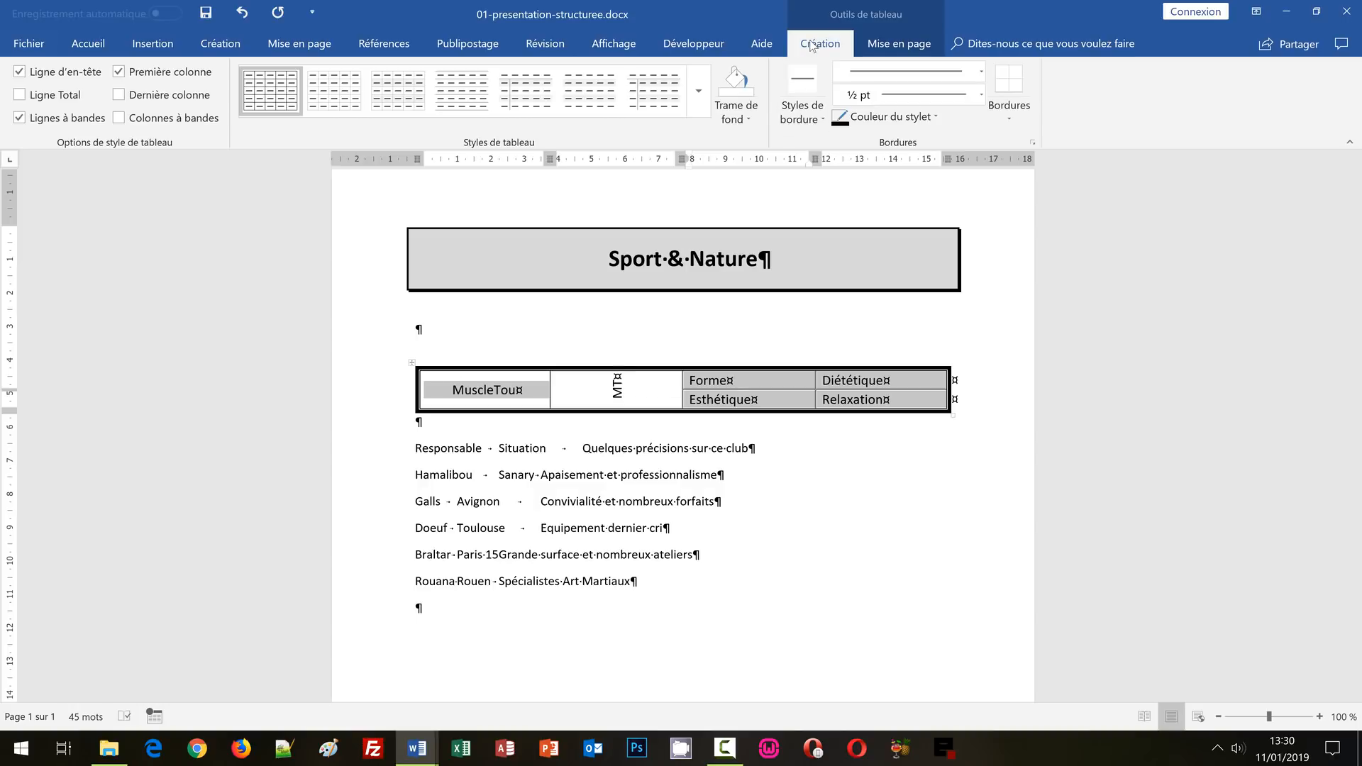
click(753, 124)
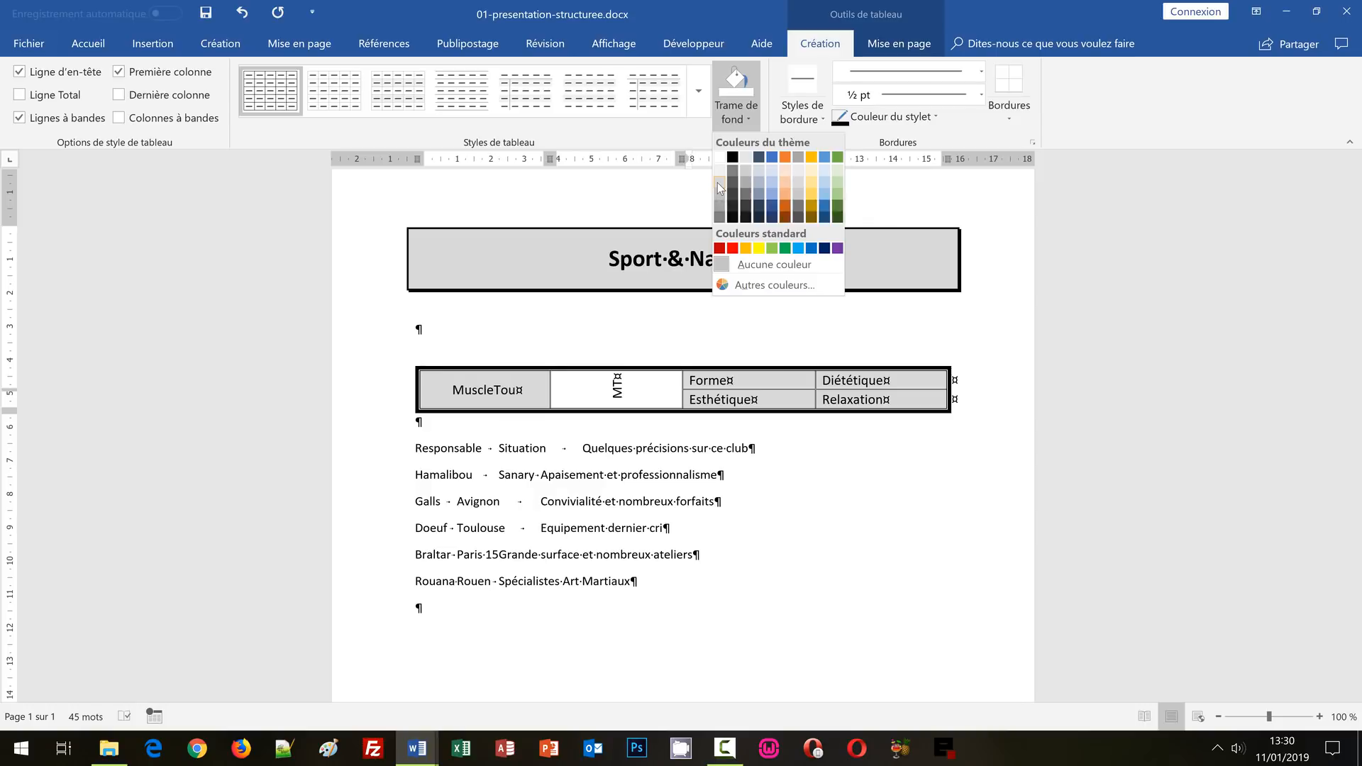
click(719, 186)
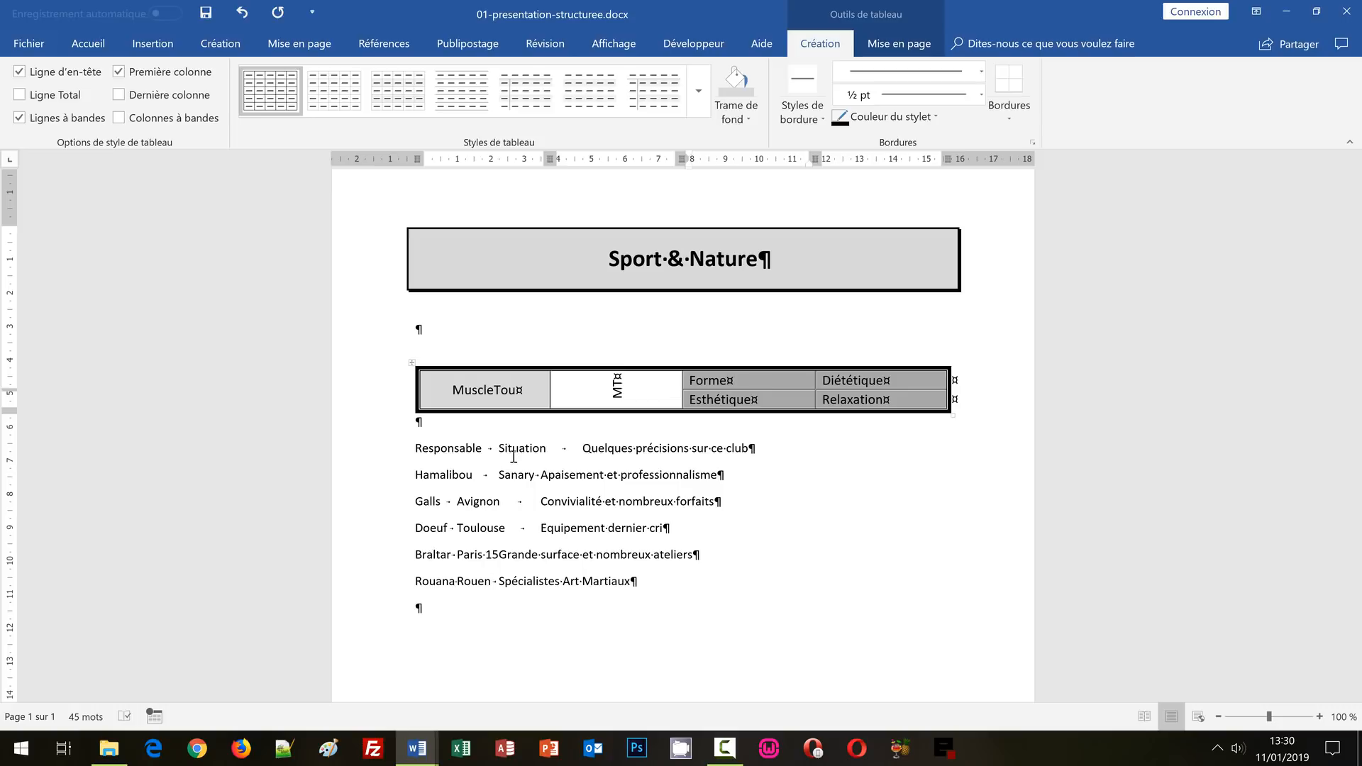
- Examine the Diététique and MT cells of the first table in 01-presentation-structuree-dev.docx, and return to 01-presentation-structuree.docx
mouse_move(416, 749)
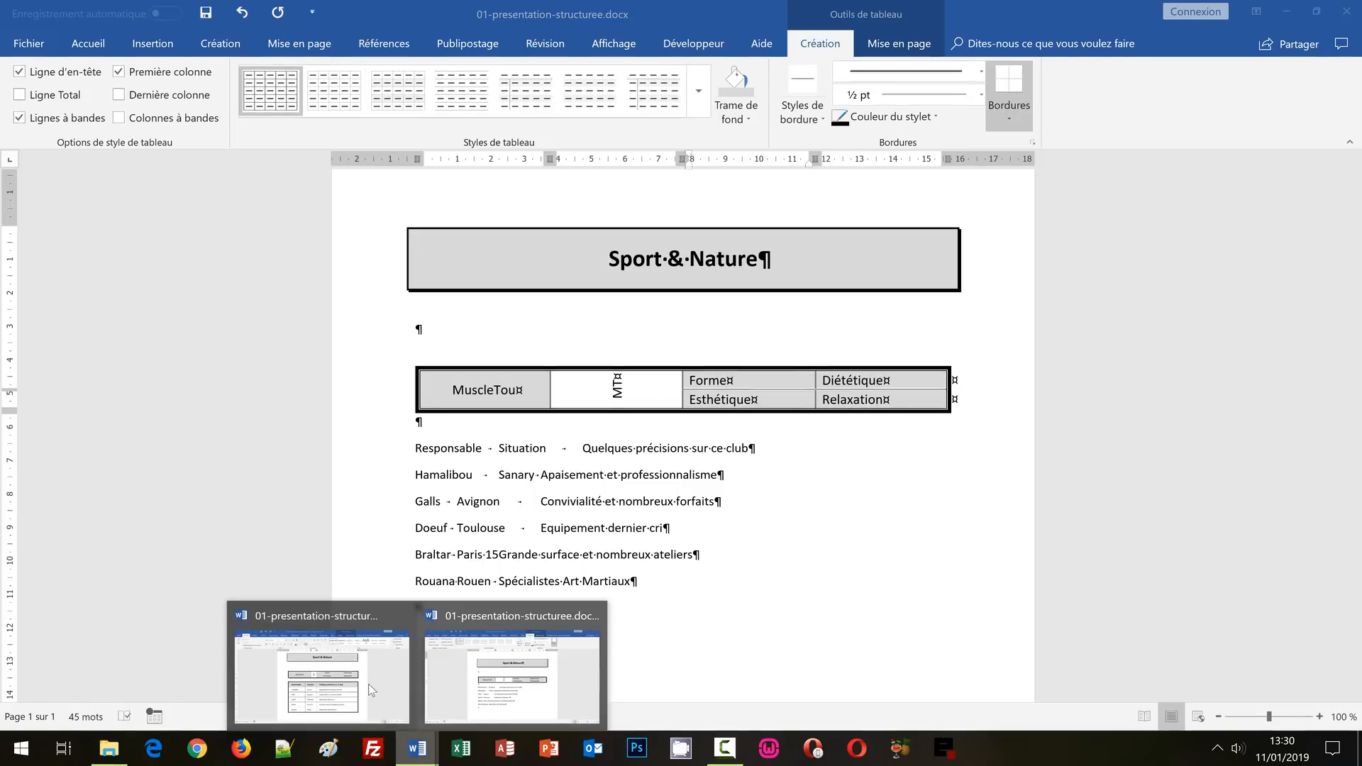
click(368, 684)
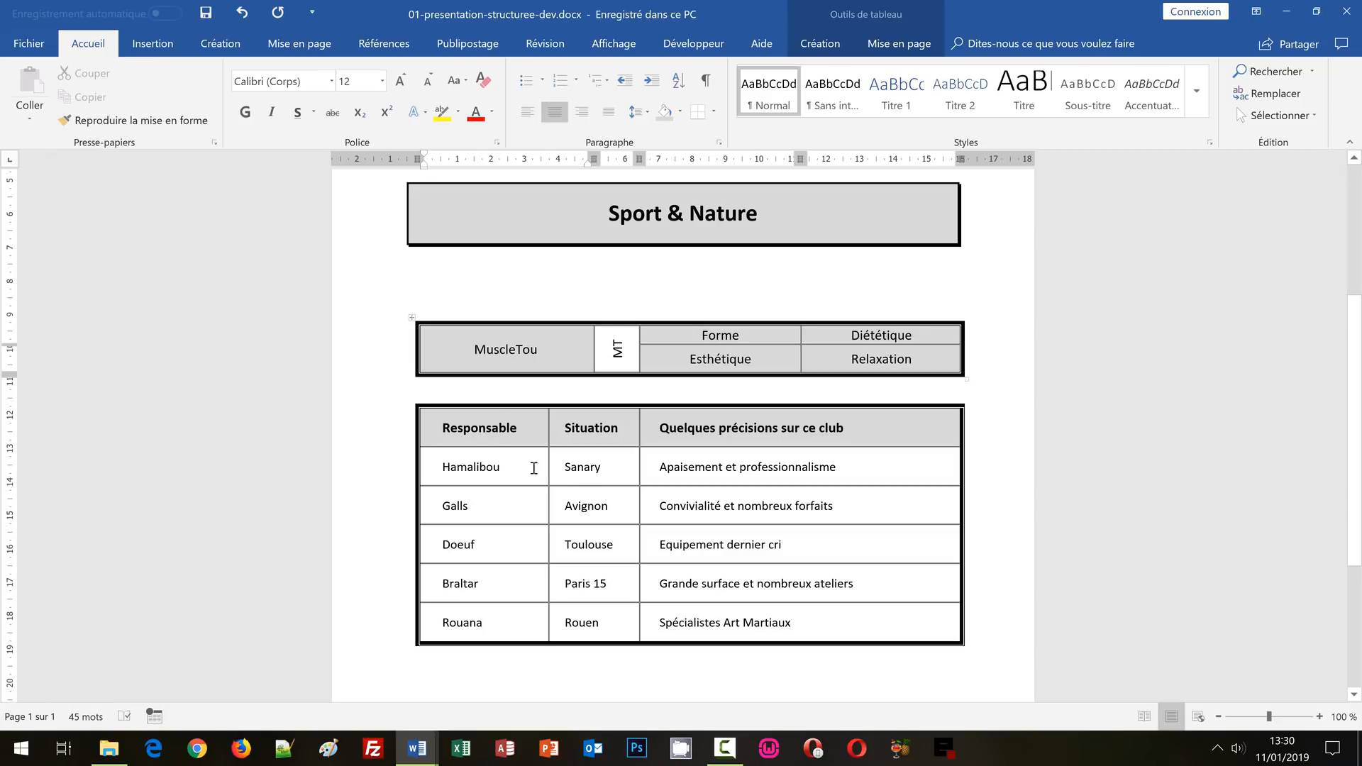
click(887, 336)
click(622, 345)
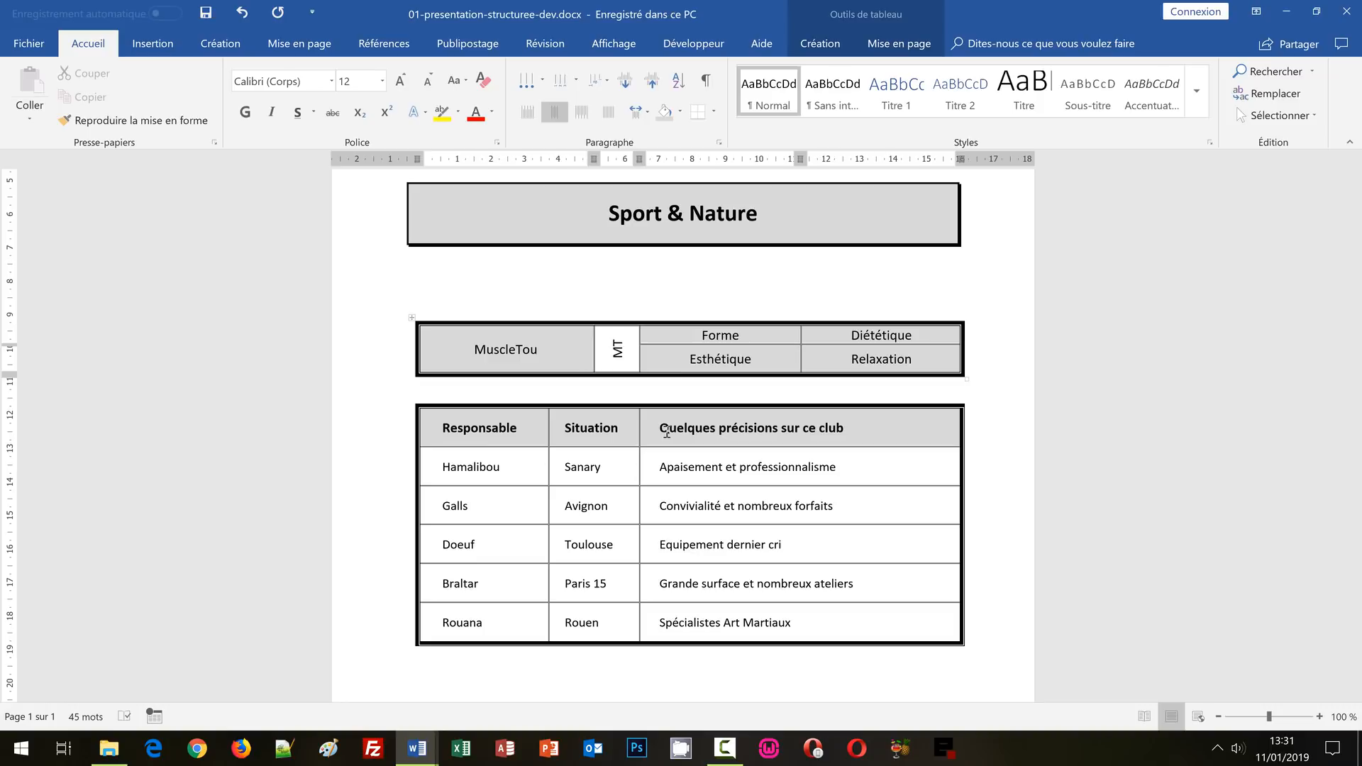
mouse_move(417, 746)
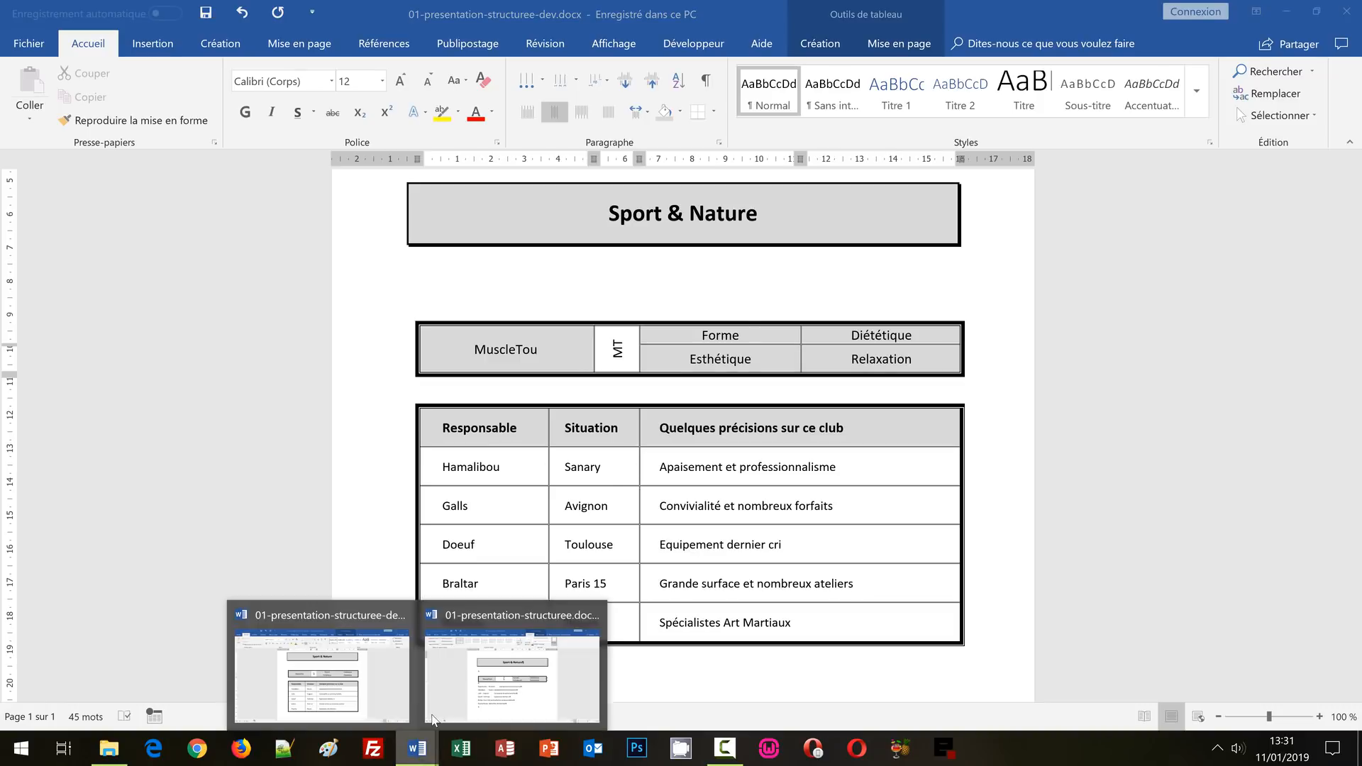
click(477, 682)
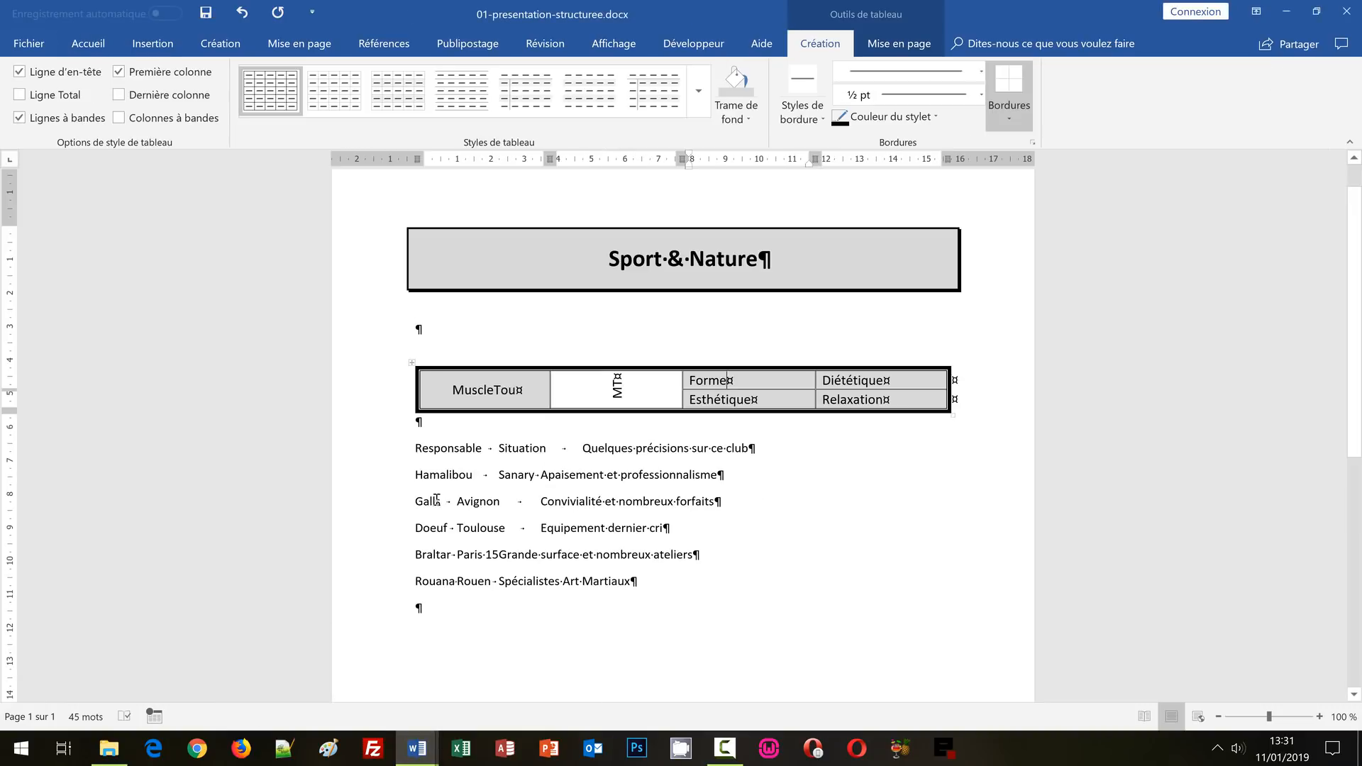
- Set the MuscleTou cell's height to 1,24 cm and its width to 5,27 cm
click(476, 389)
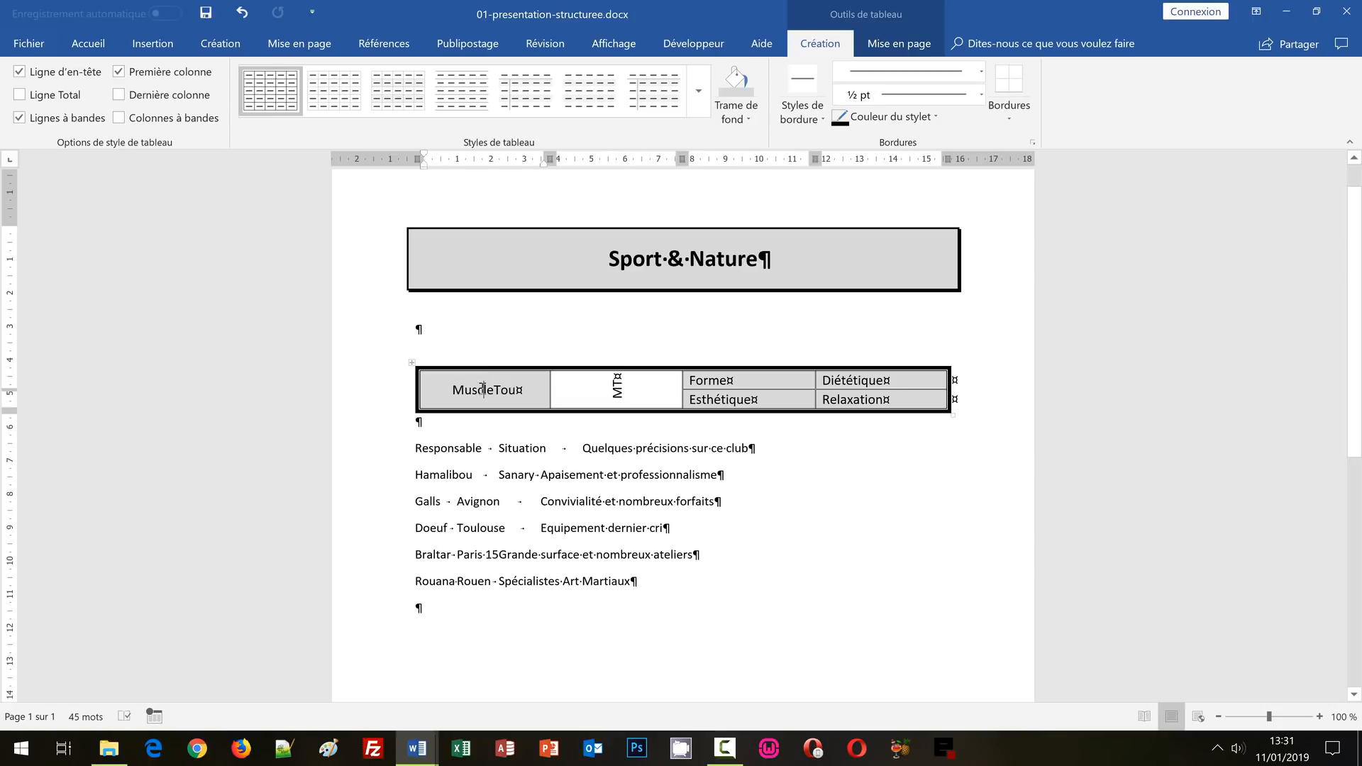
click(901, 44)
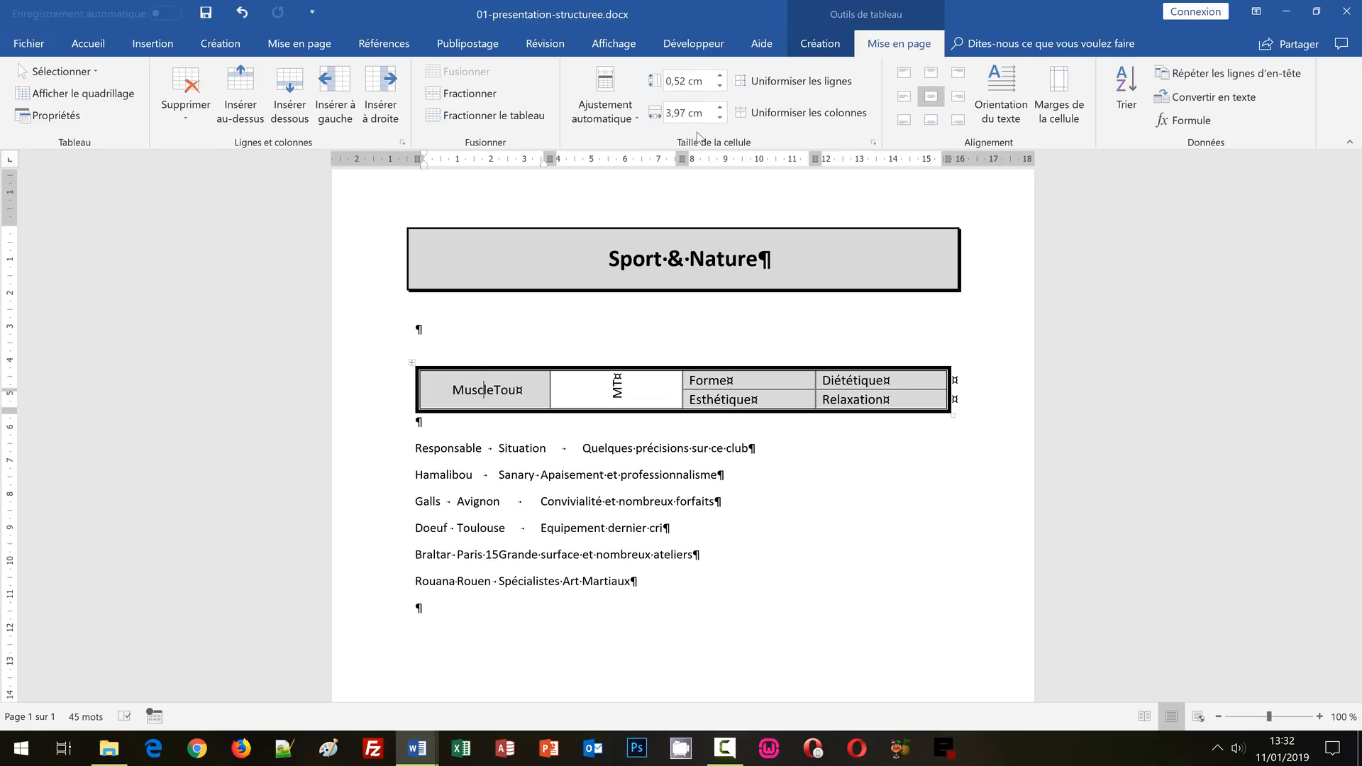
click(707, 78)
text(1)
text(.24)
key(BackSpace)
key(BackSpace)
key(BackSpace)
text(,24)
key(Tab)
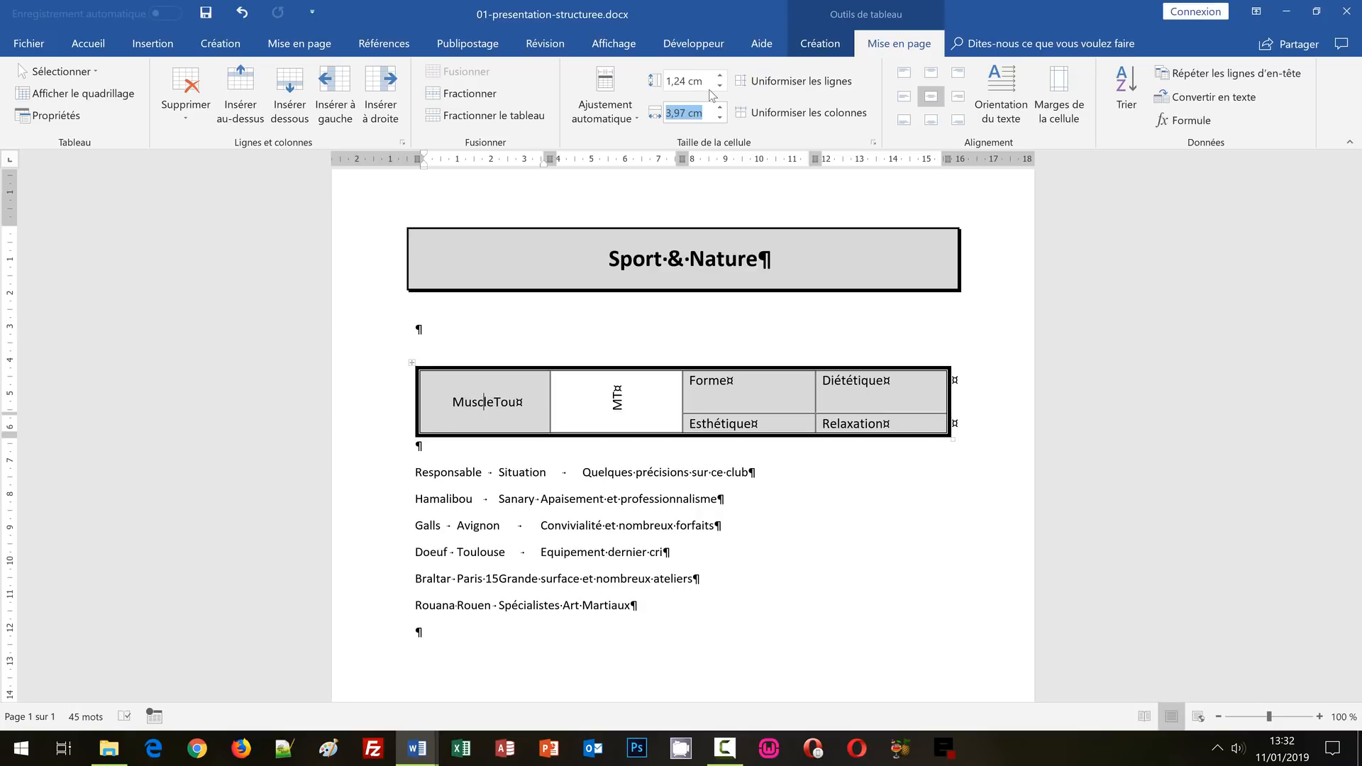
text(5,27)
key(Return)
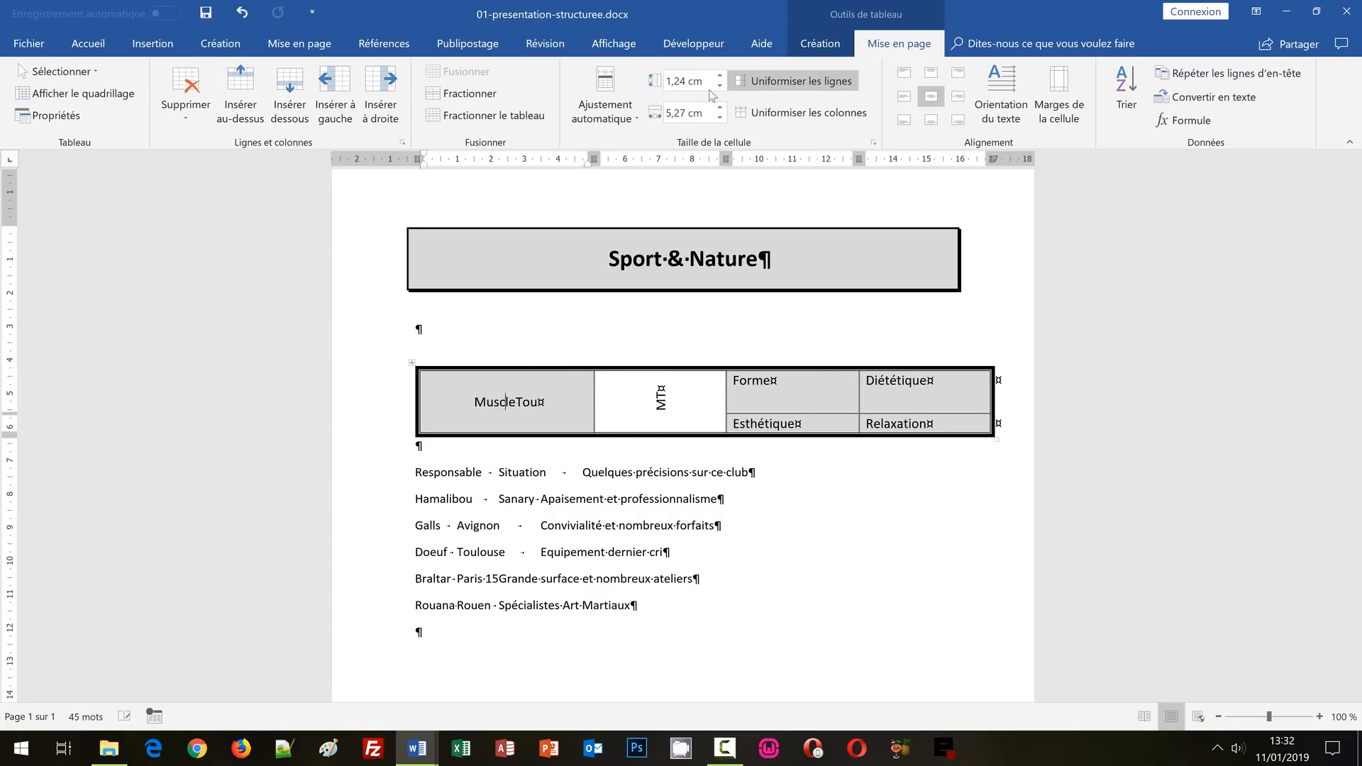
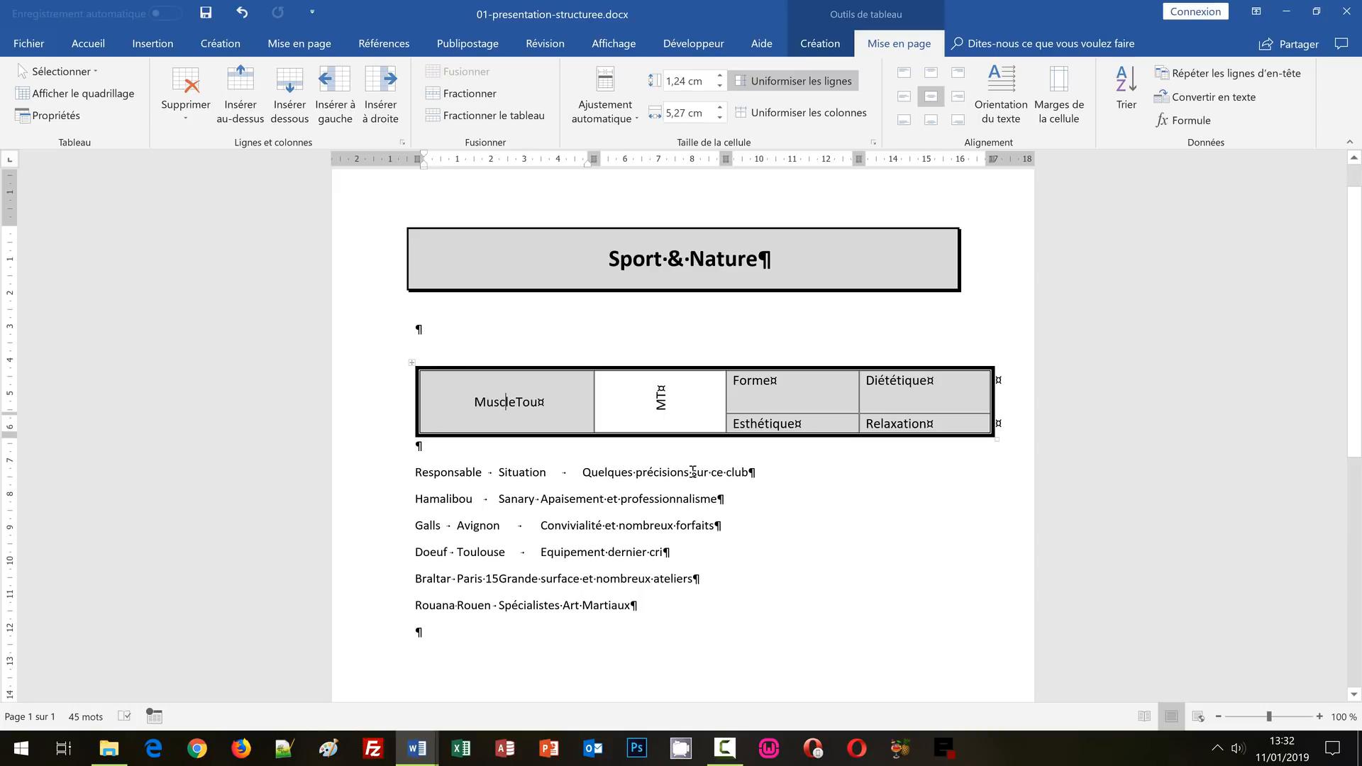
- Set the width of the MT cell in the first table to 1,36 cm
click(661, 399)
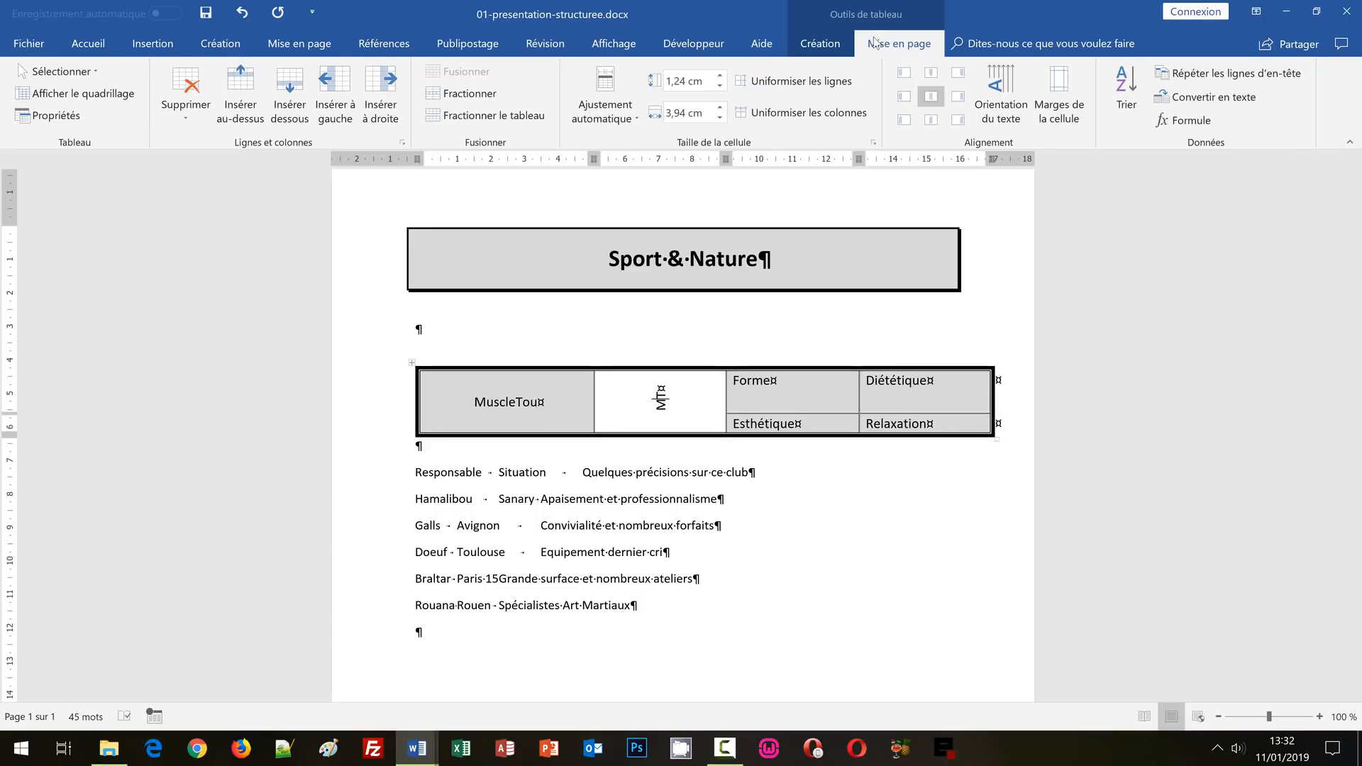
click(698, 115)
text(1,36)
key(Tab)
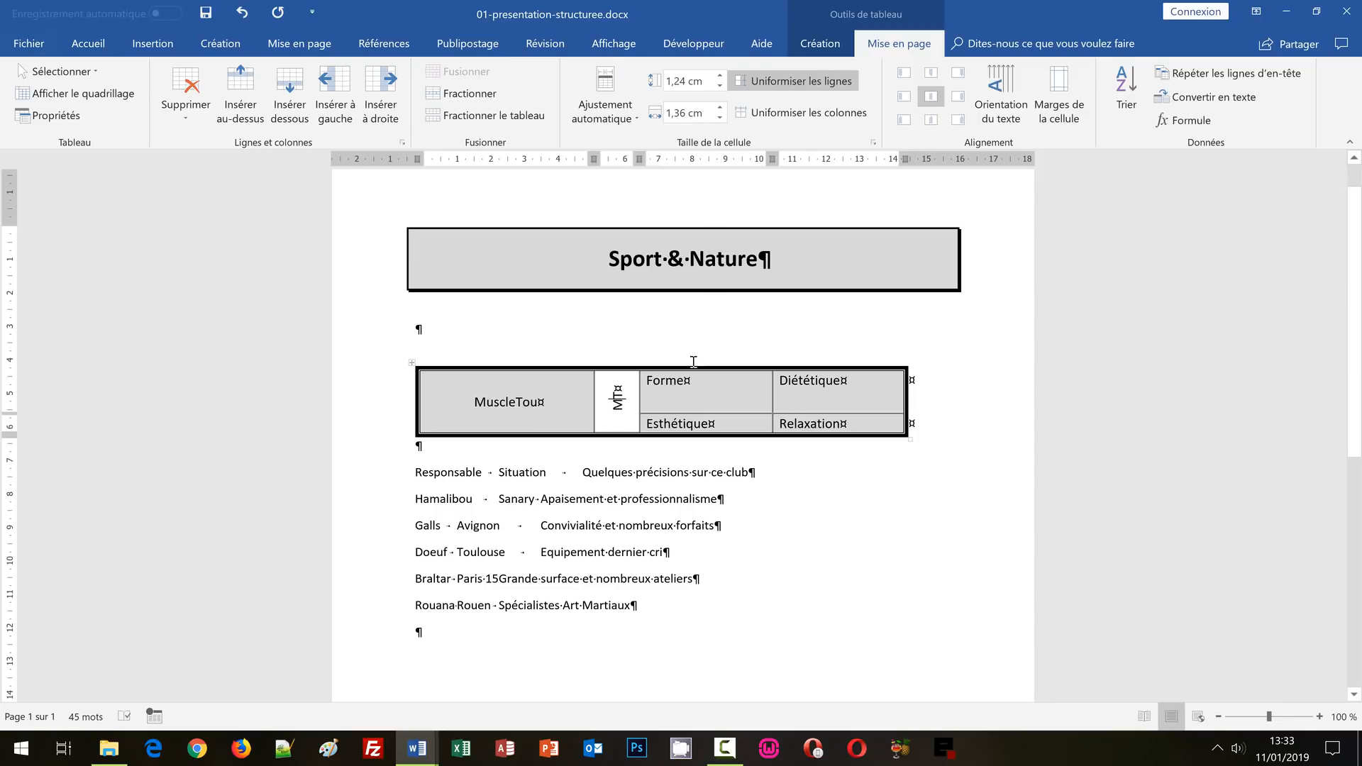
- Set the Forme cell's width to 4,81 cm and its height to 0,45 cm
click(668, 384)
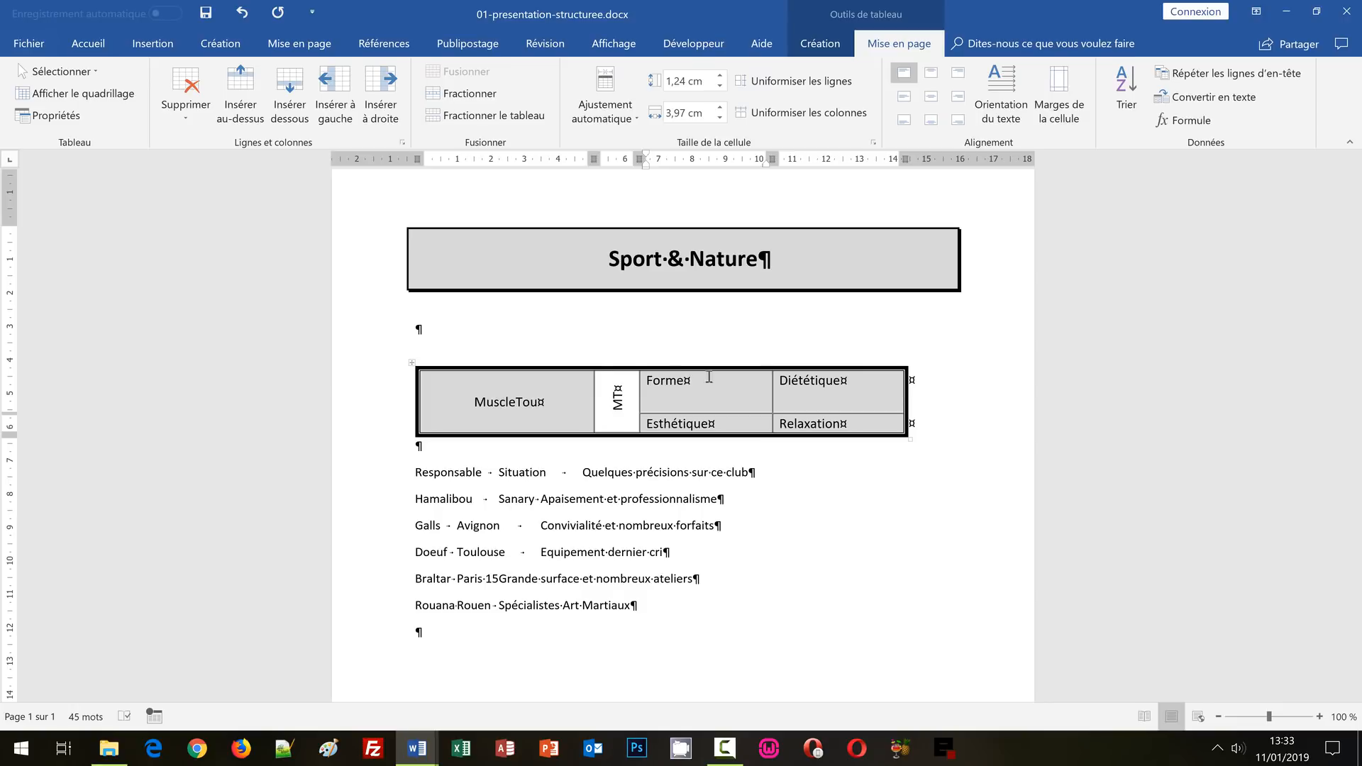
click(692, 115)
text(4,81)
key(Tab)
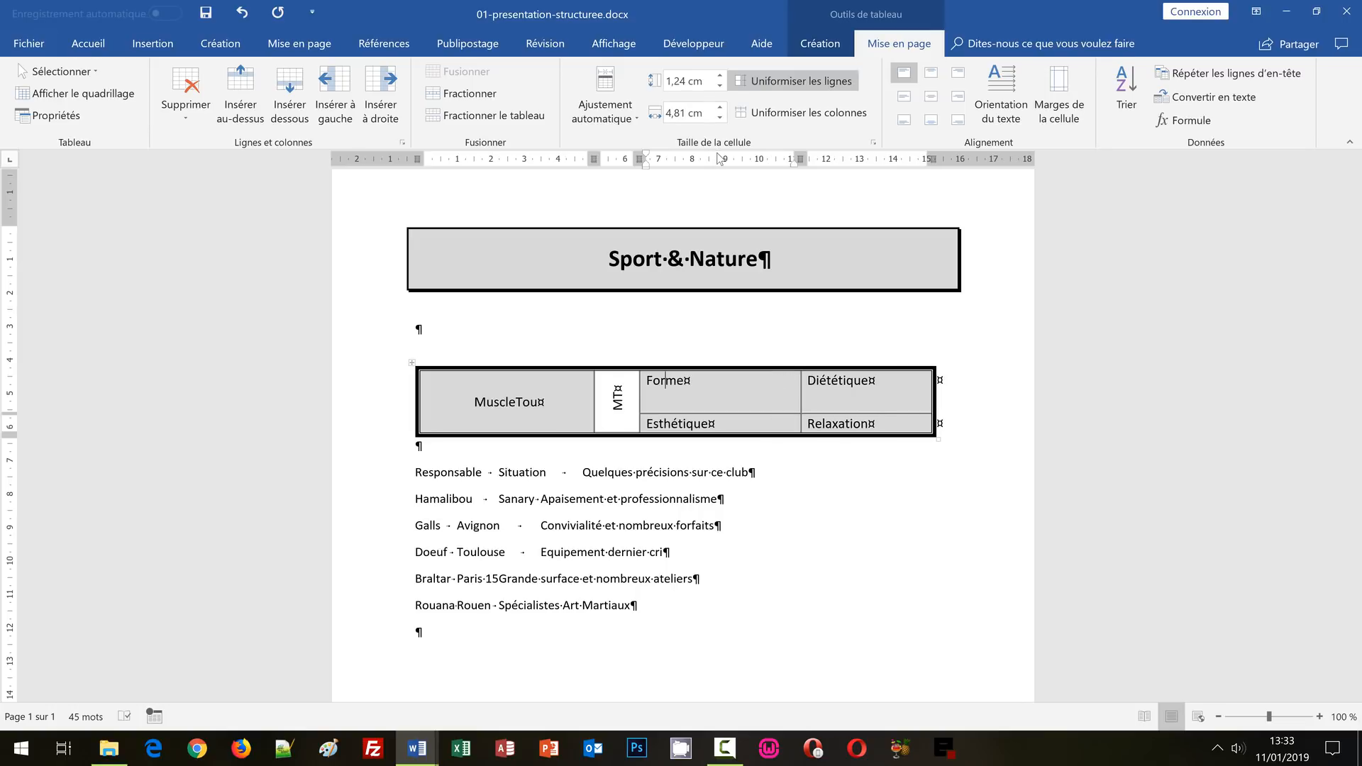
click(699, 77)
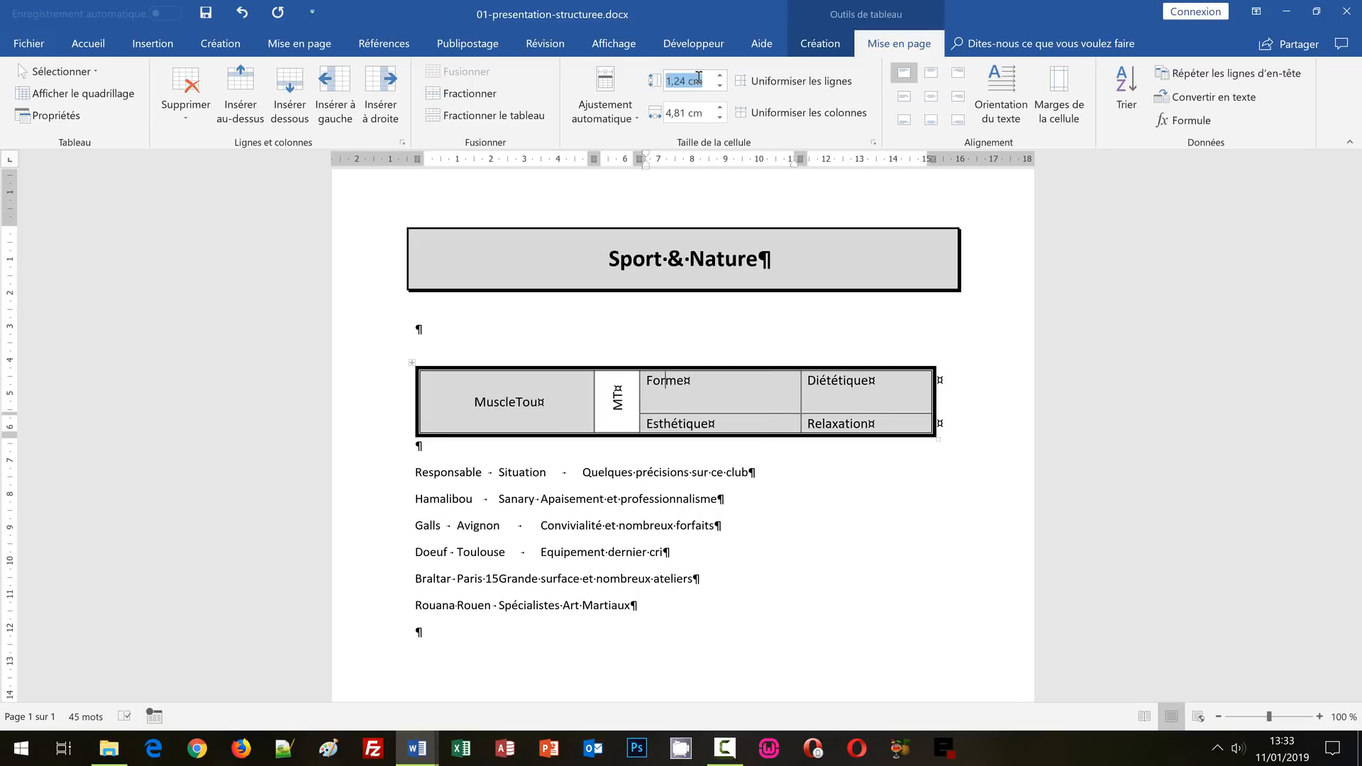
text(0,45)
key(Tab)
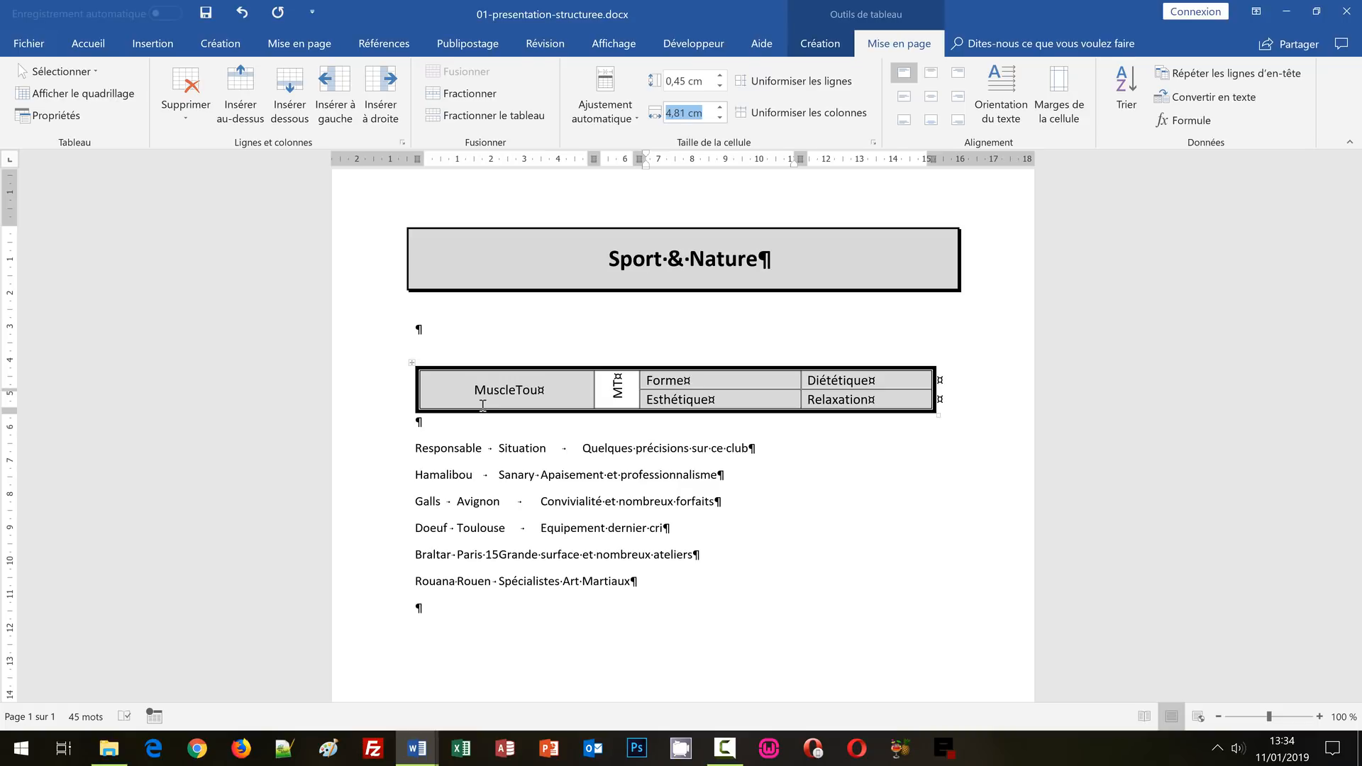
- Try setting the Esthétique cell's width to 0,79 cm, and undo that width change
click(660, 401)
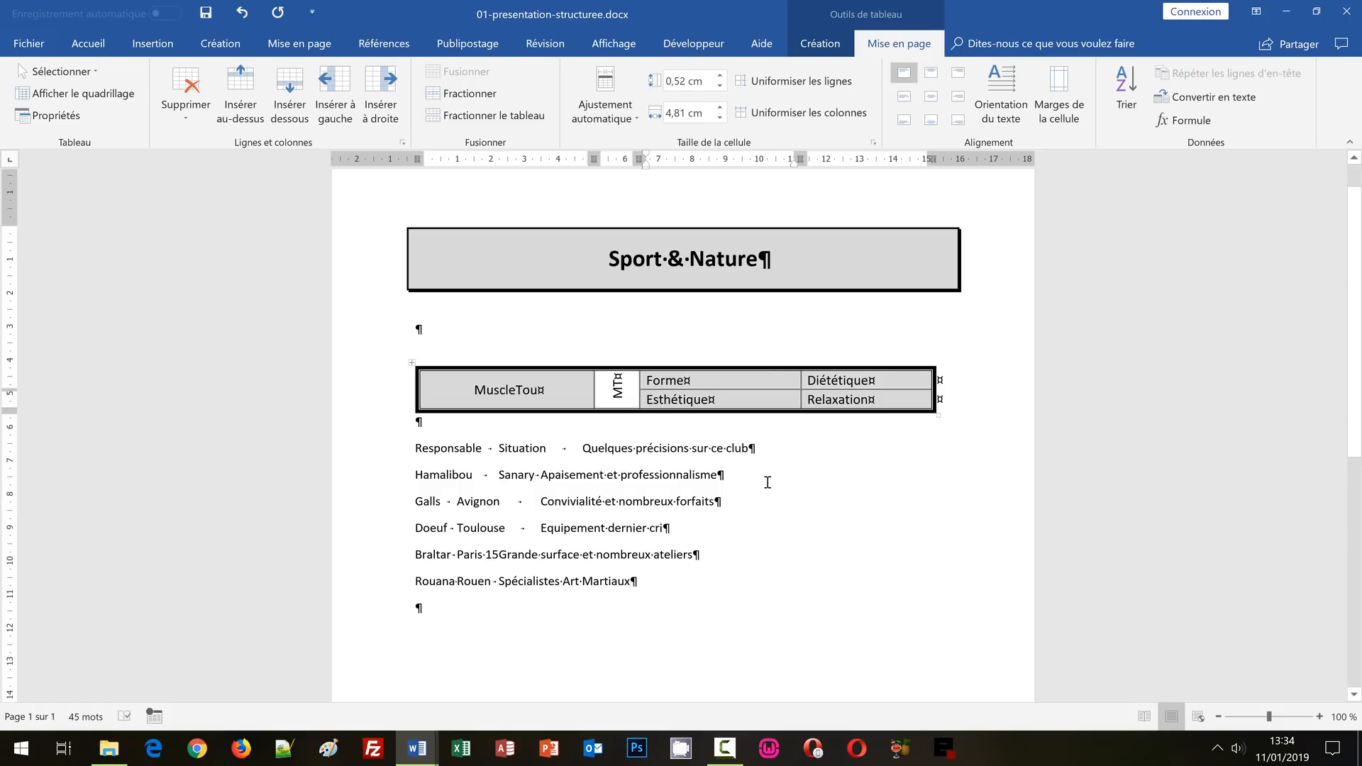
click(692, 113)
text(0,79)
key(Tab)
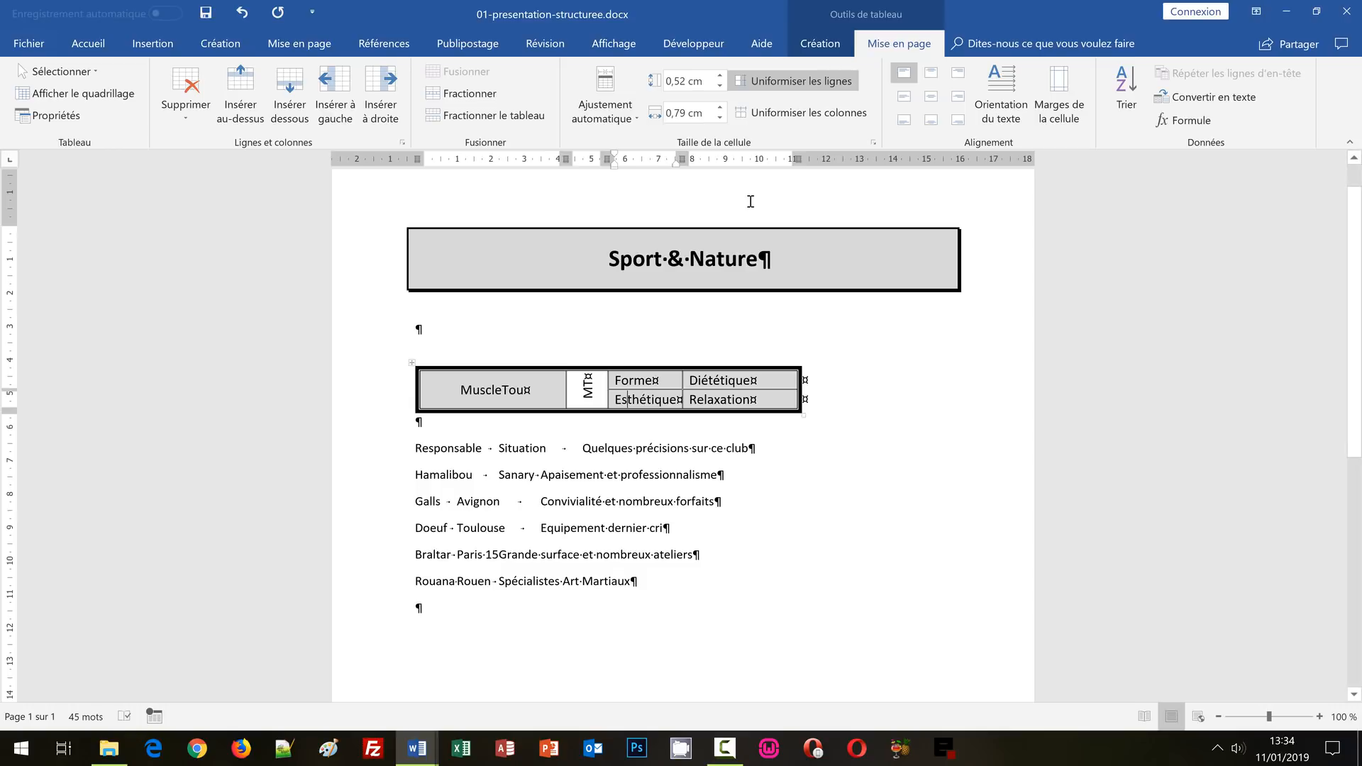
key(ctrl+z)
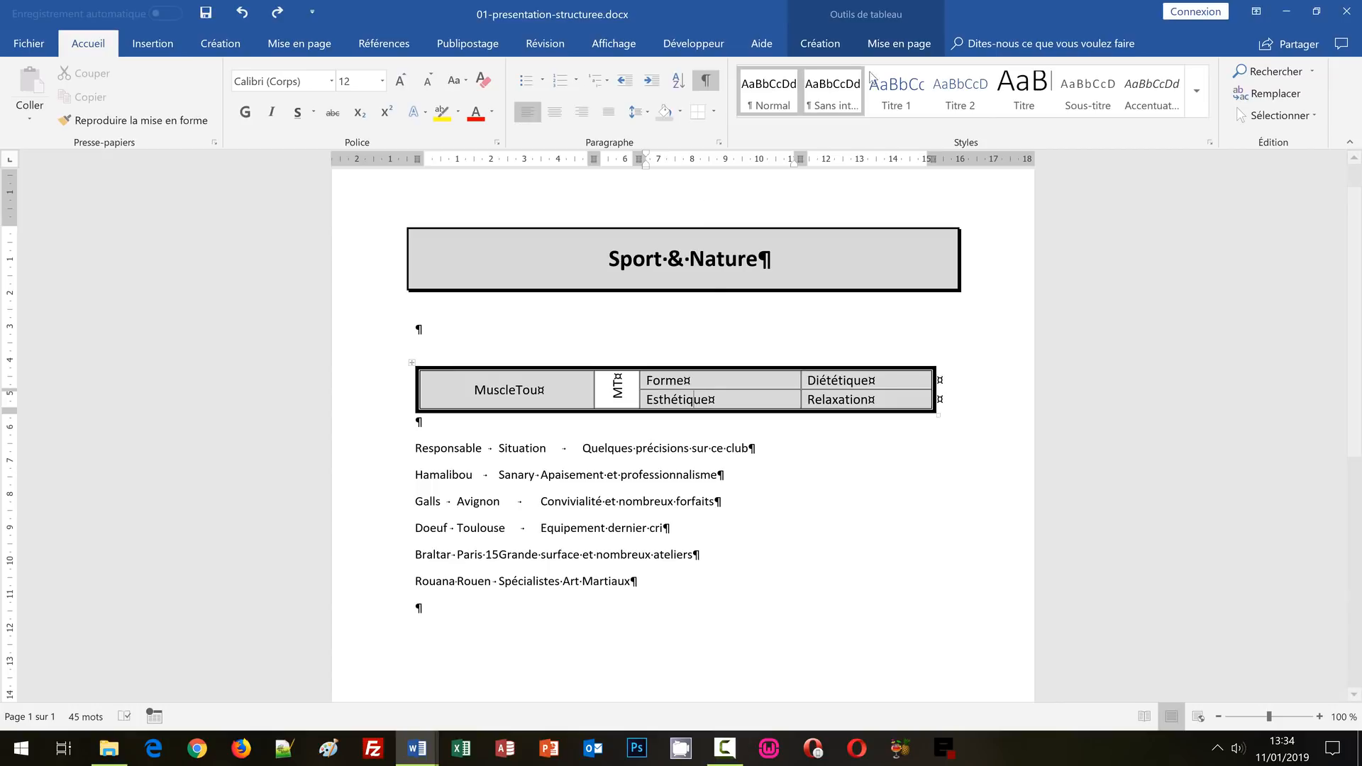
- Set the height of the Esthétique cell in the first table to 0,79 cm
click(899, 45)
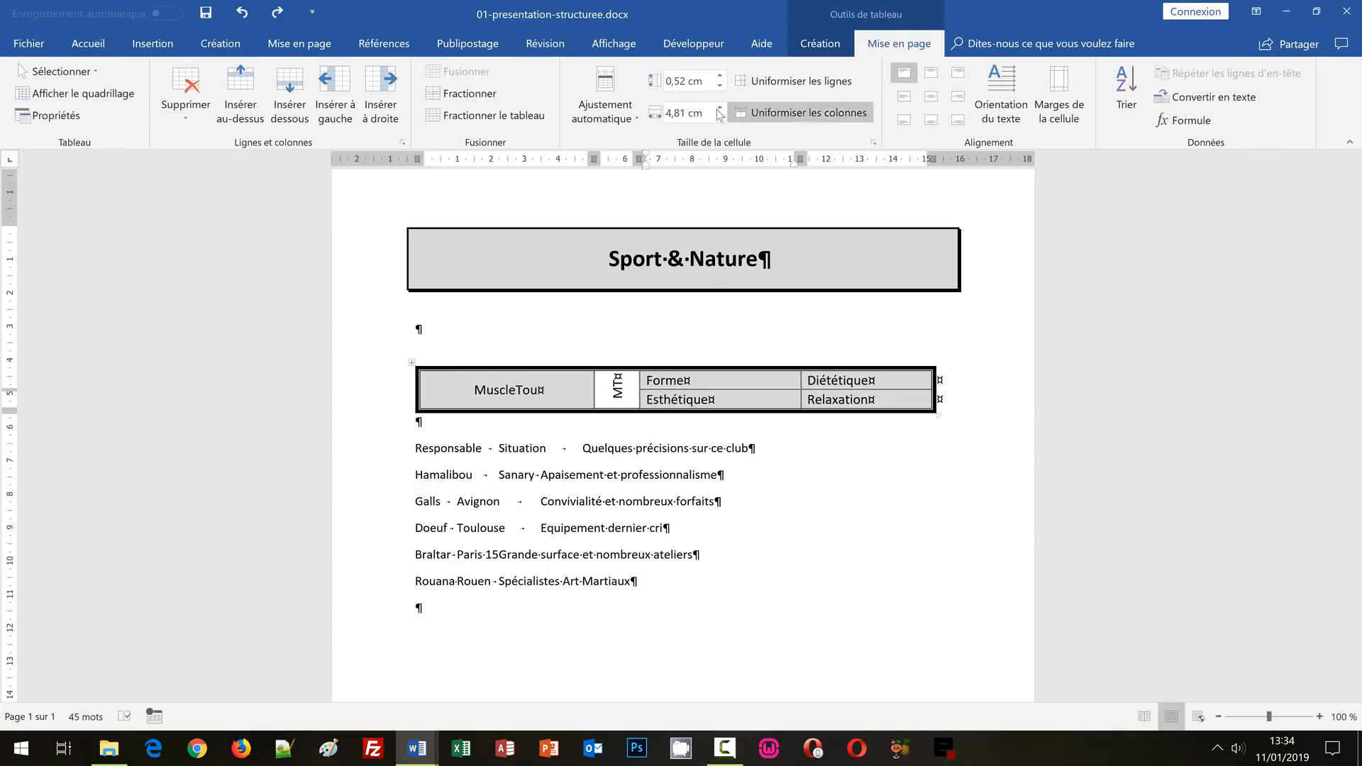
click(694, 79)
text(0,79)
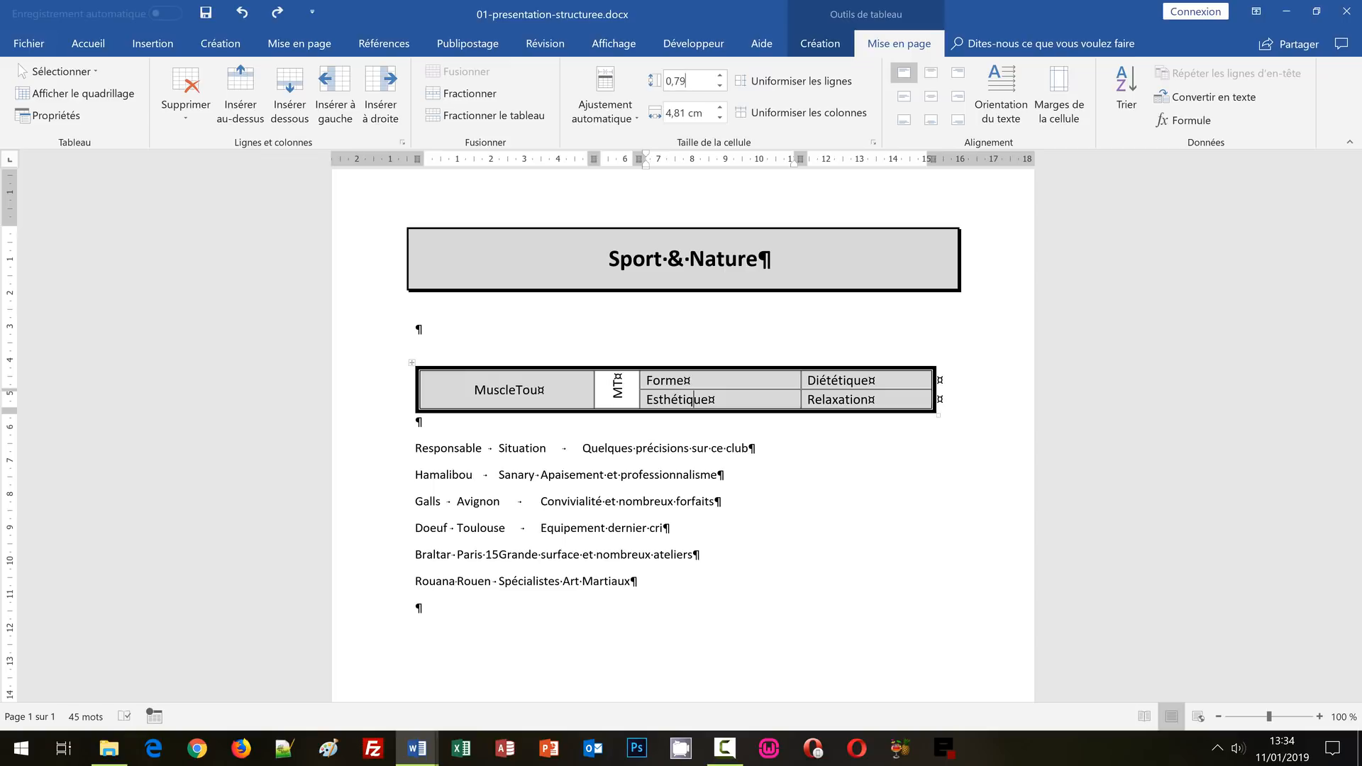
key(Tab)
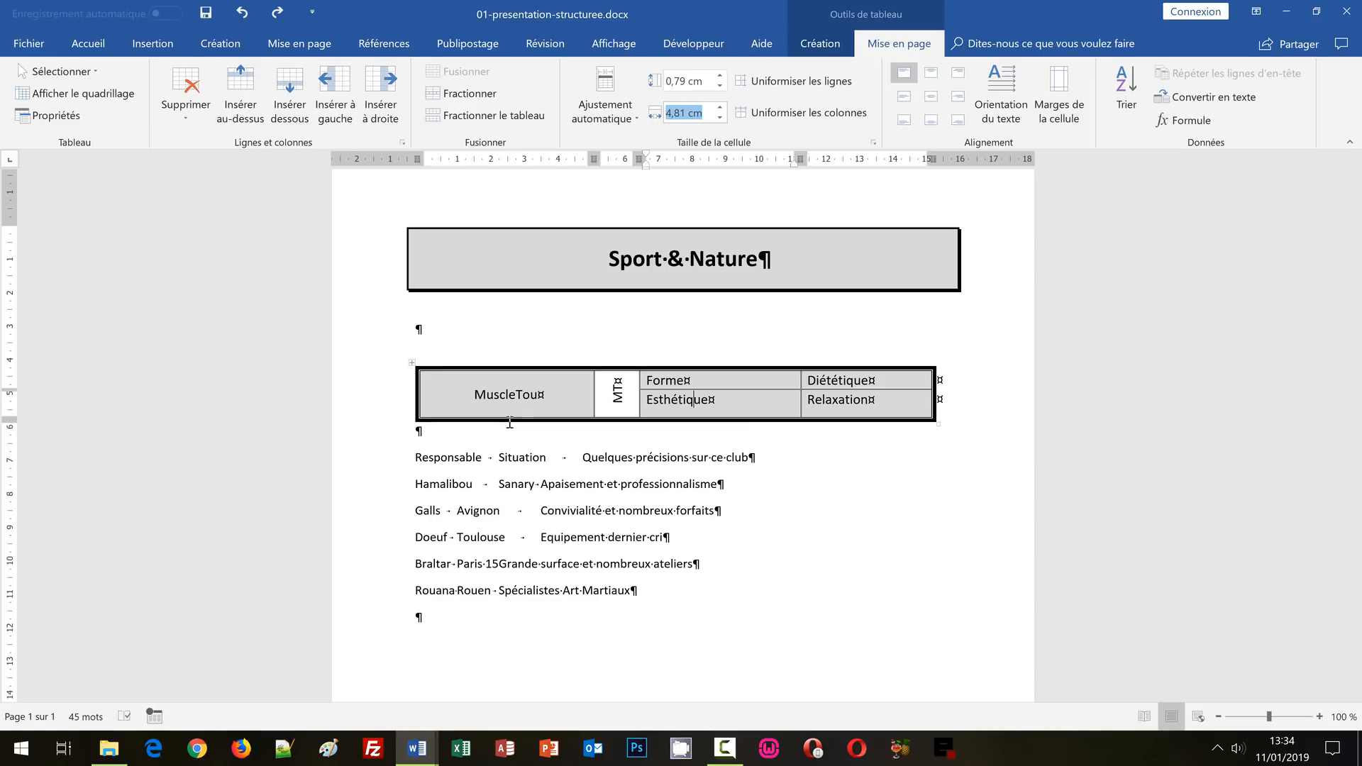
- Set the width of the Diététique cell in the first table to 4,81 cm
click(851, 379)
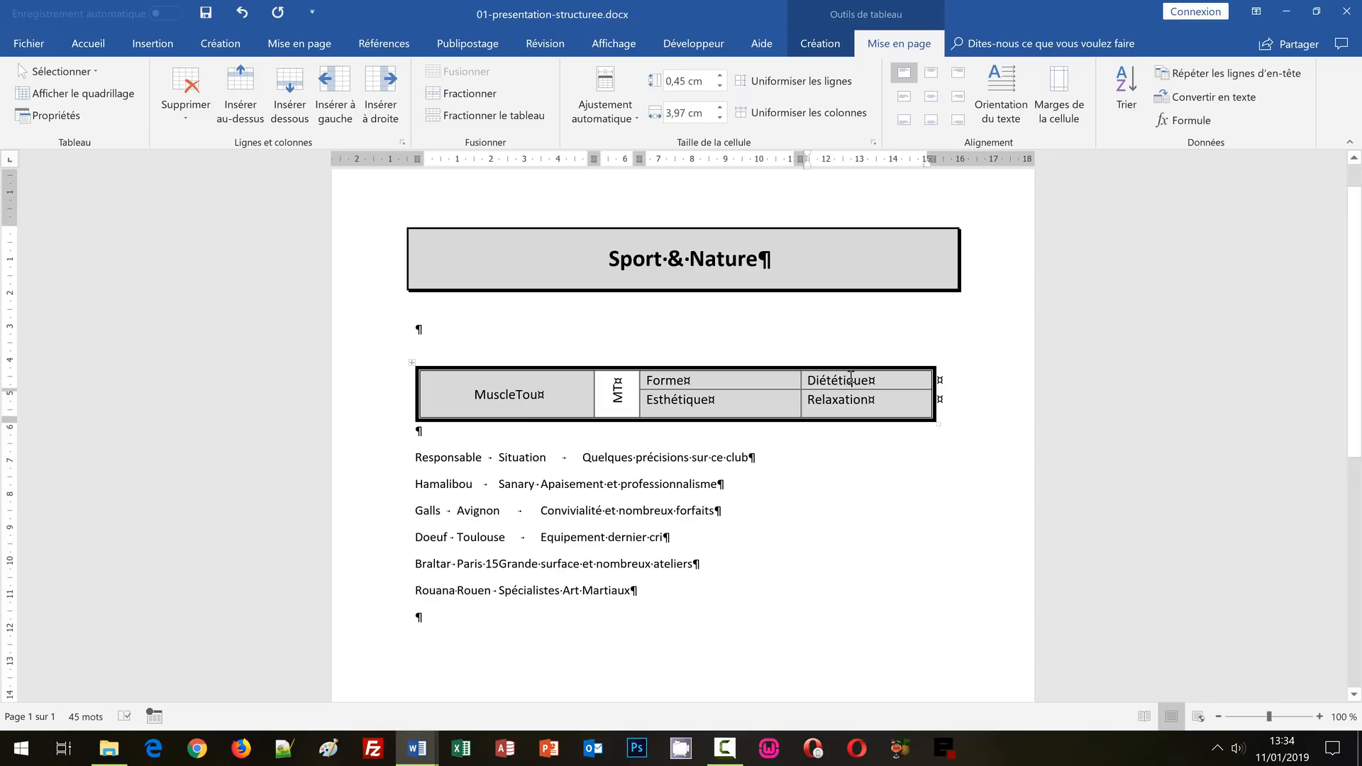
click(698, 116)
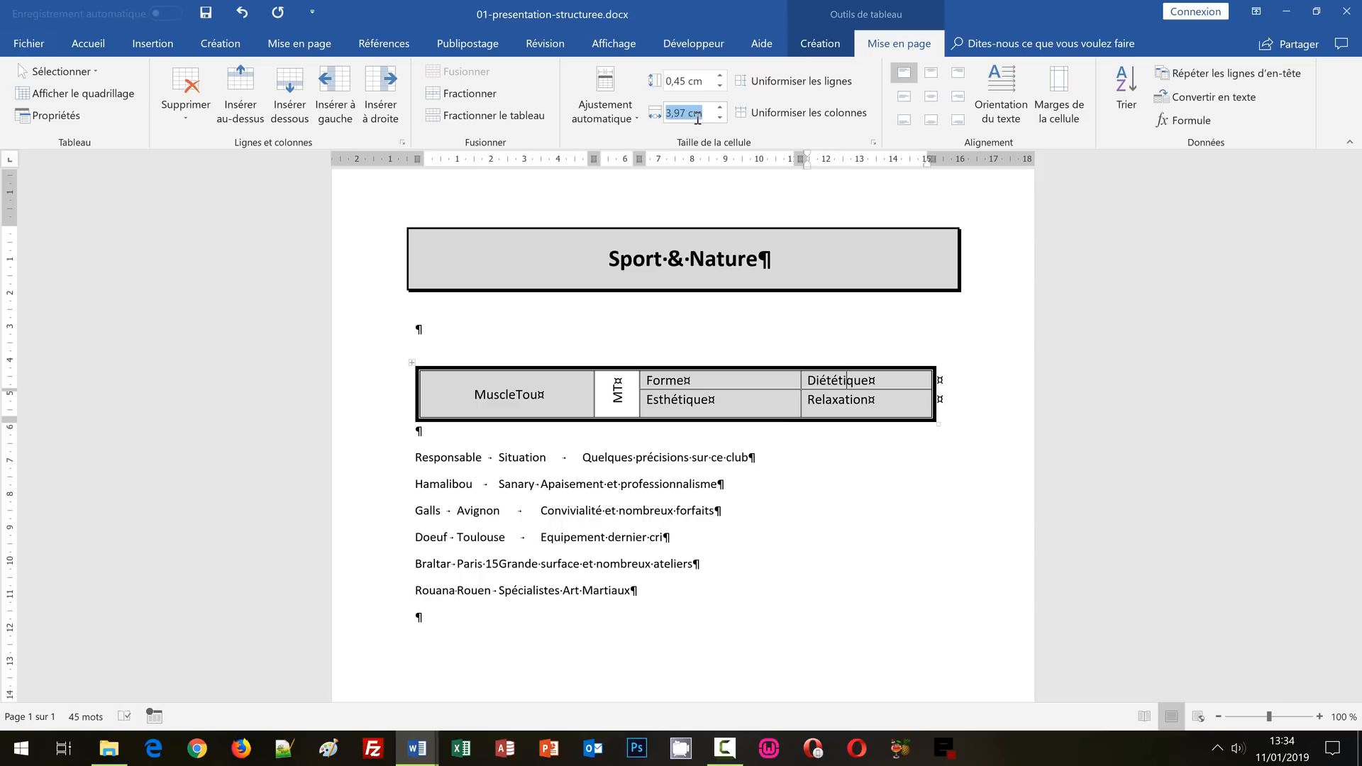
text(4,81)
key(Tab)
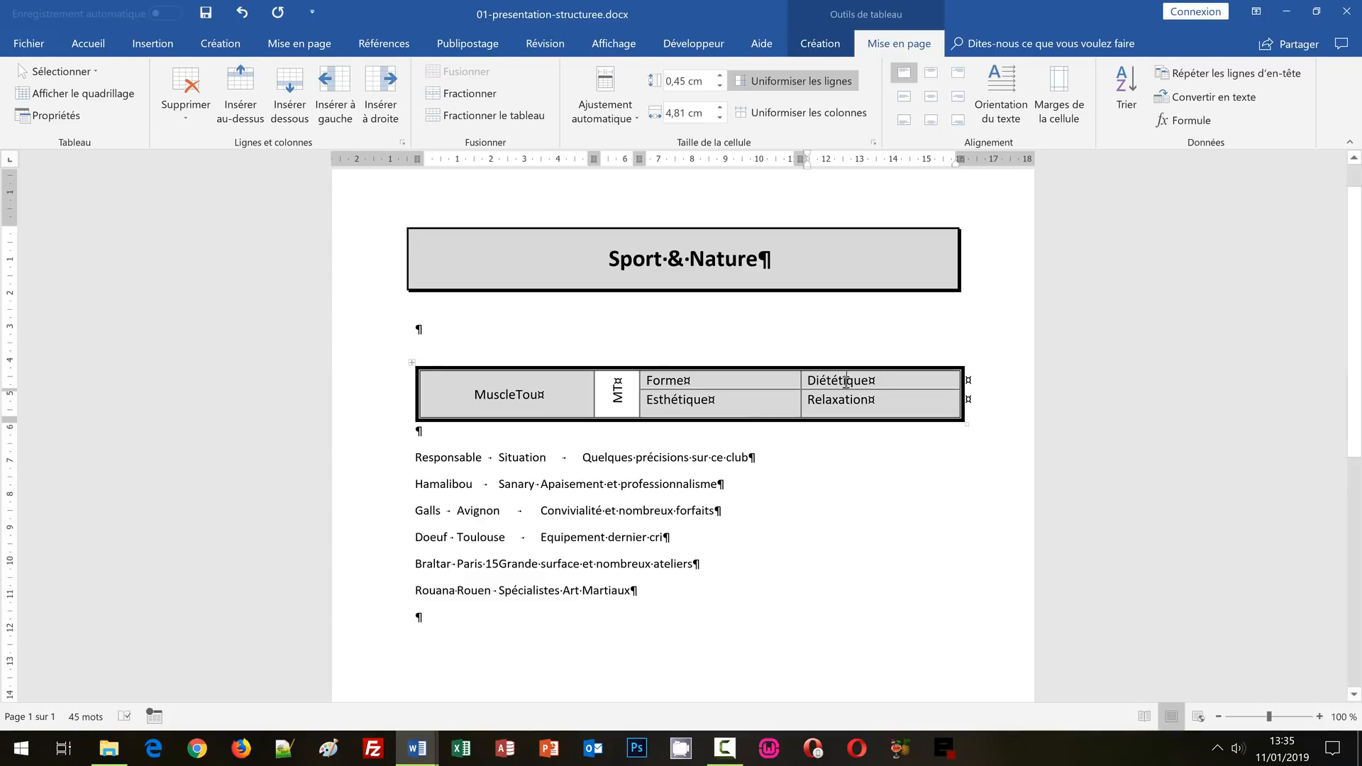
- Centre the text of the Forme, Diététique, Esthétique and Relaxation cells both horizontally and vertically
click(803, 384)
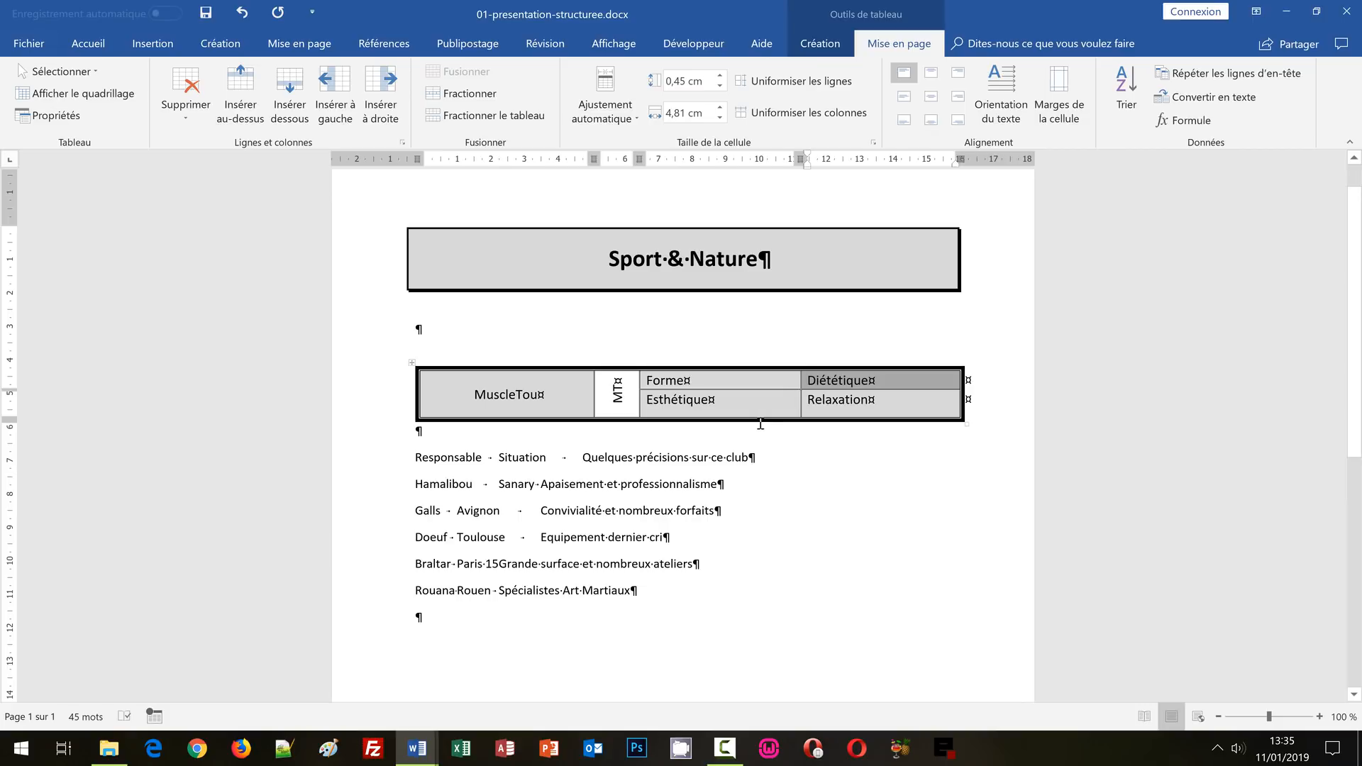
mouse_move(654, 381)
mouse_down()
mouse_move(880, 386)
mouse_move(851, 408)
mouse_up()
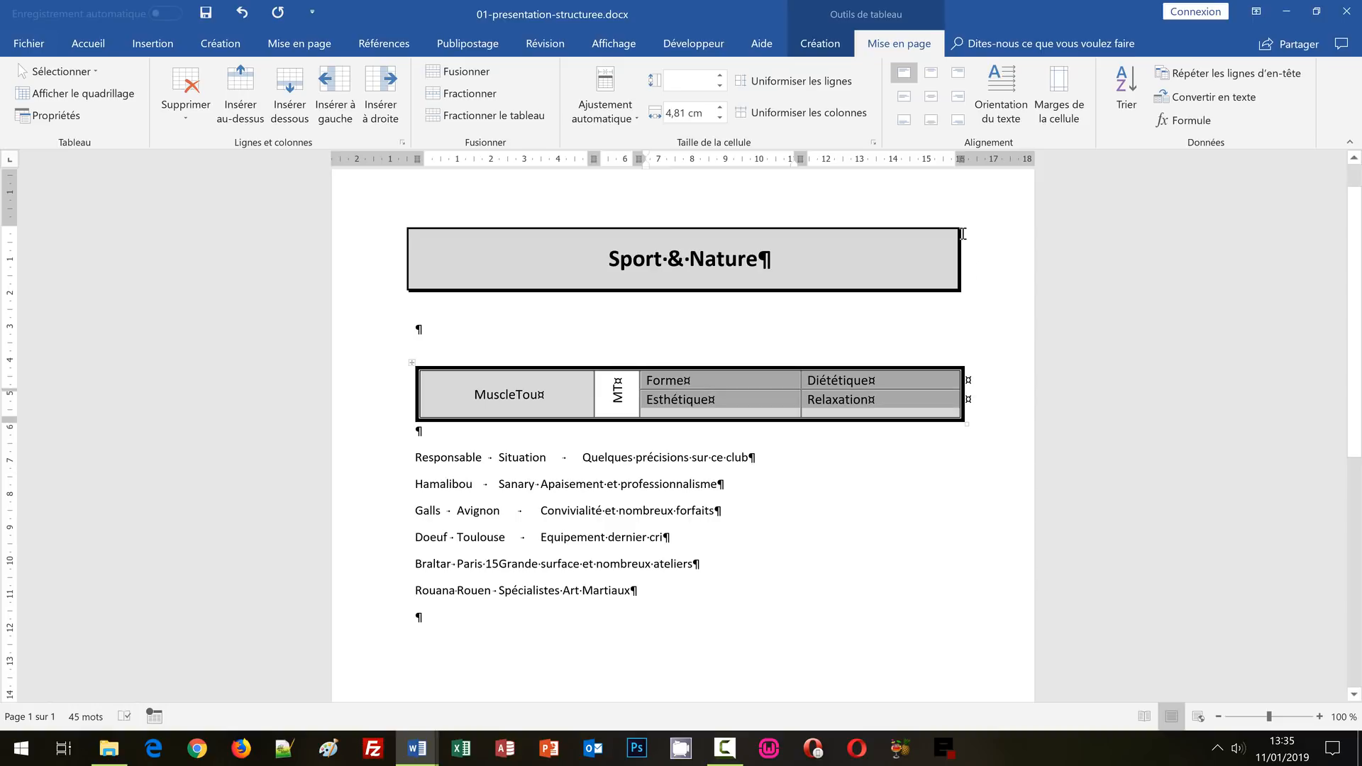
click(932, 99)
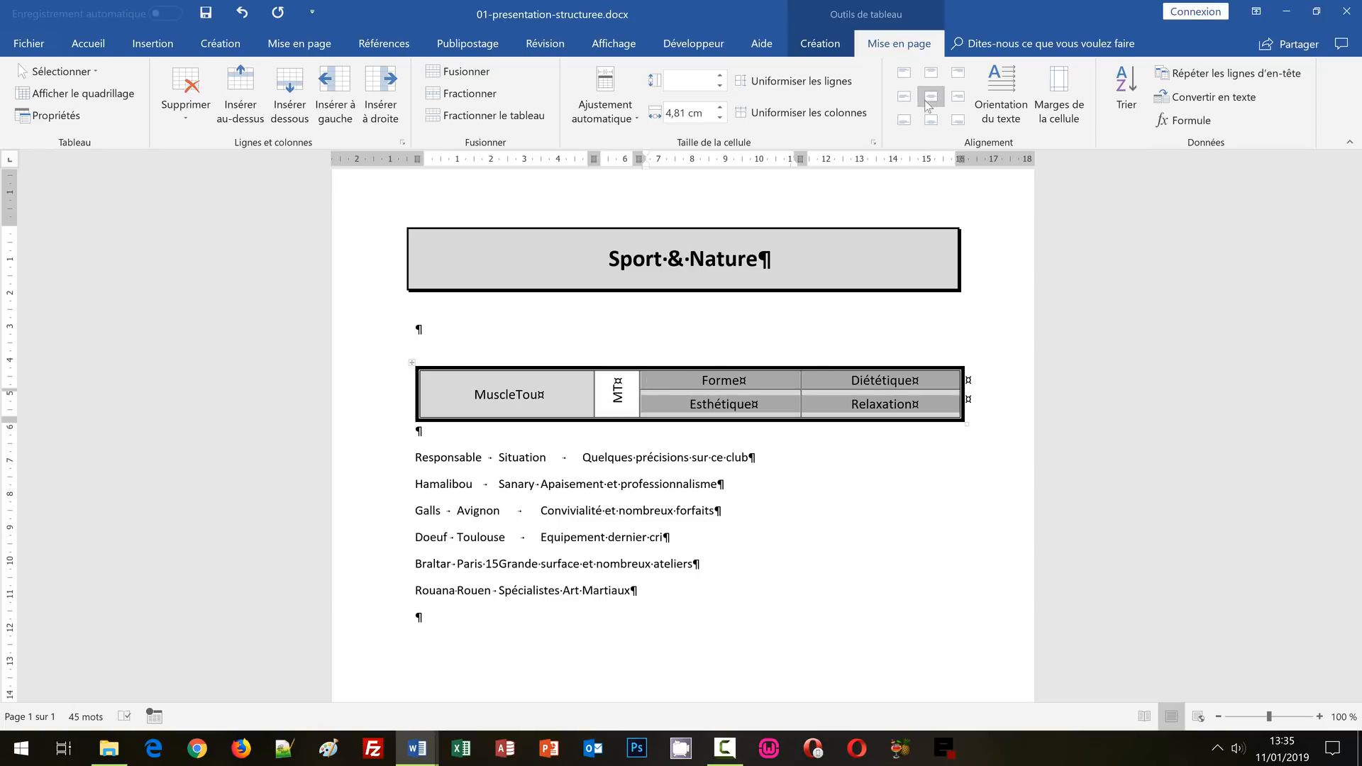
- Convert the six tab-separated lines below the first table into a three-column table, separating the text at tabs
click(612, 522)
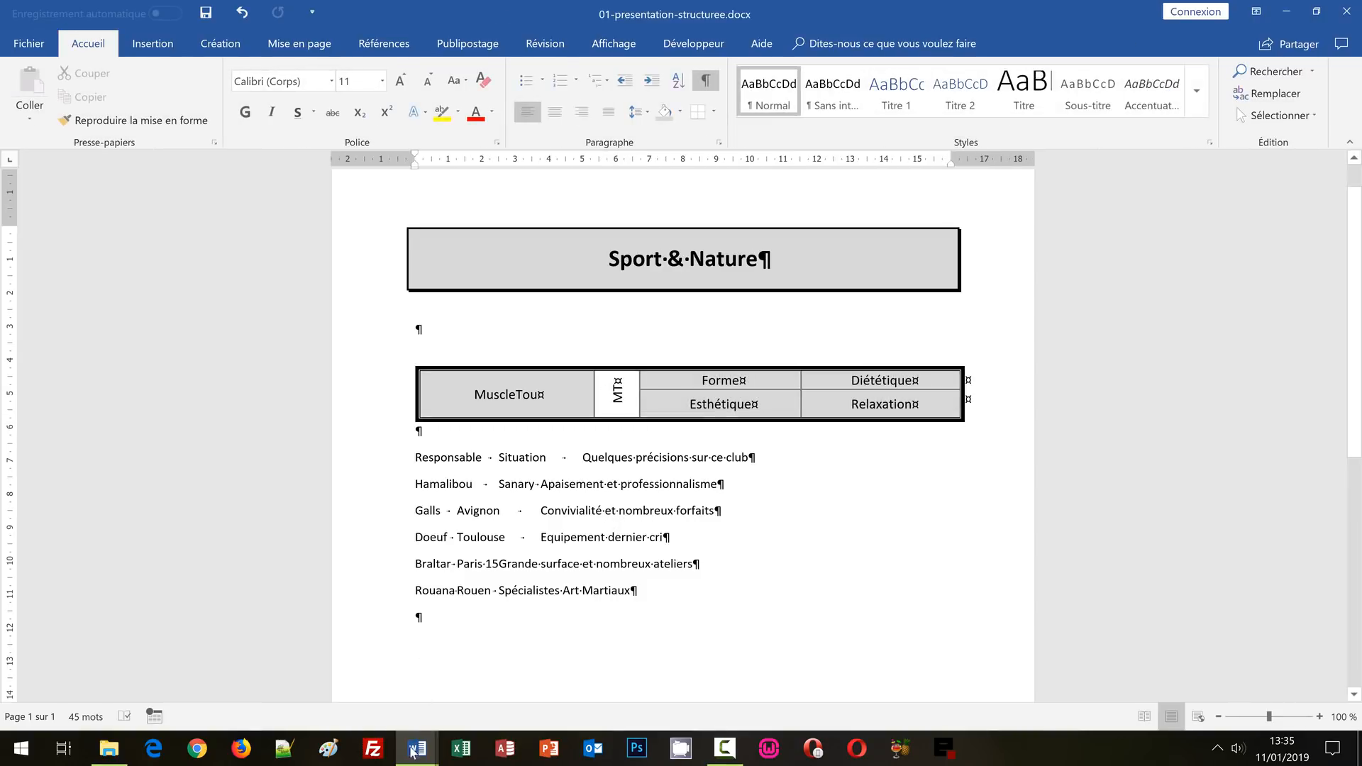
mouse_move(418, 749)
click(330, 703)
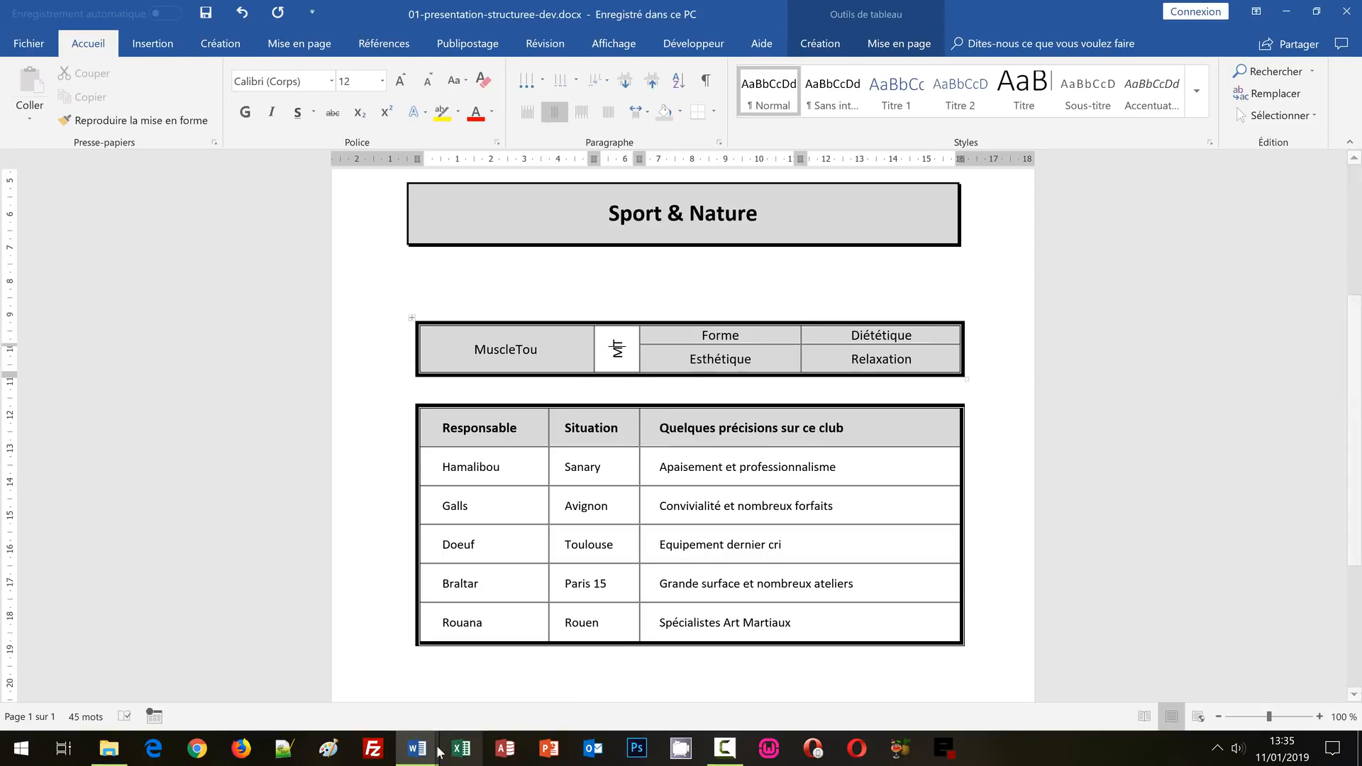
mouse_move(417, 748)
click(498, 701)
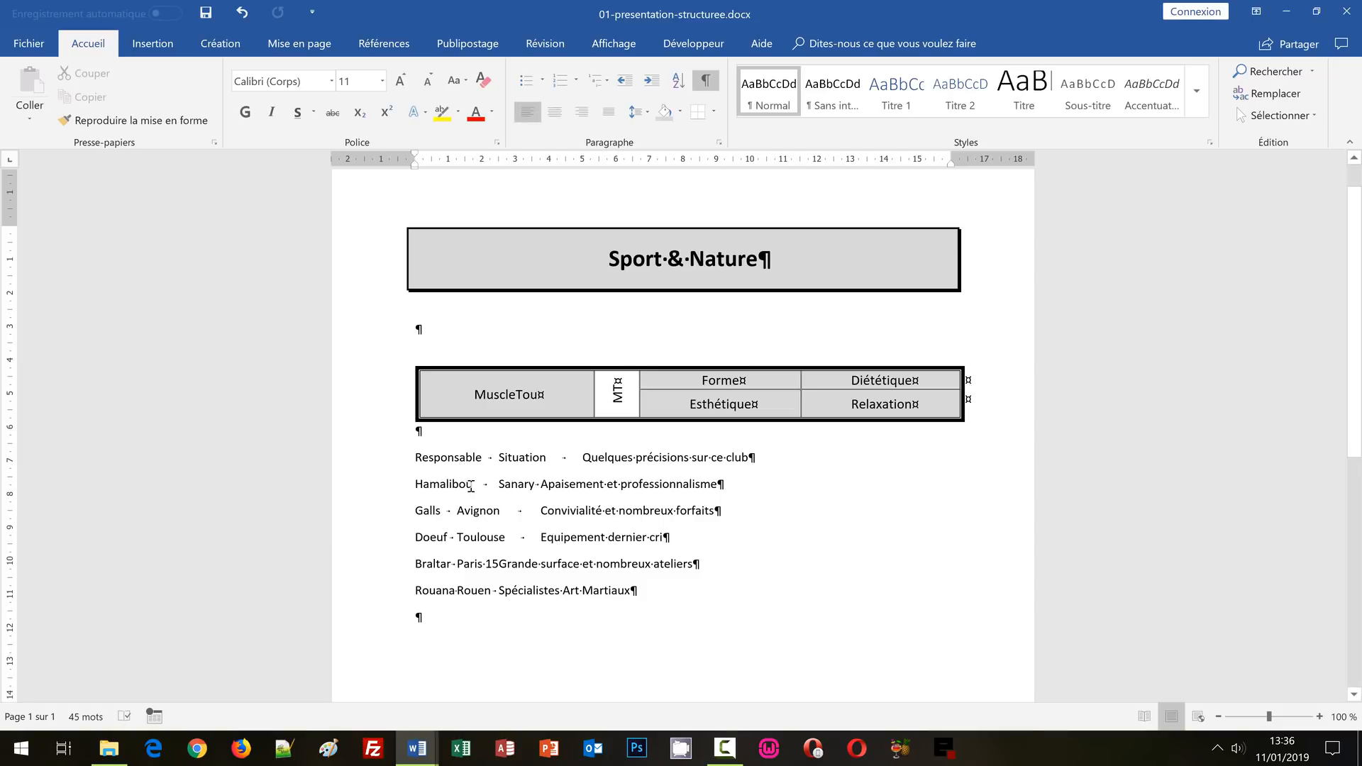
drag(386, 460, 376, 594)
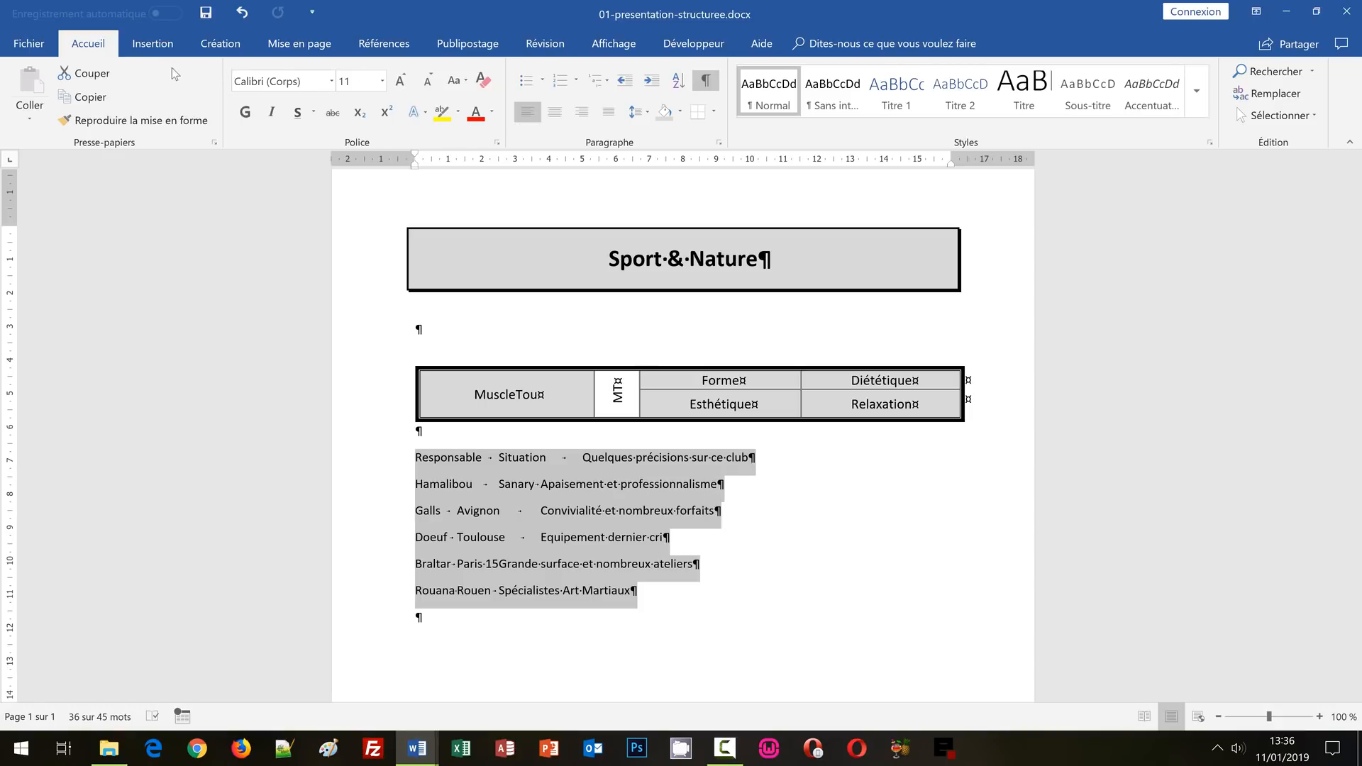
click(146, 47)
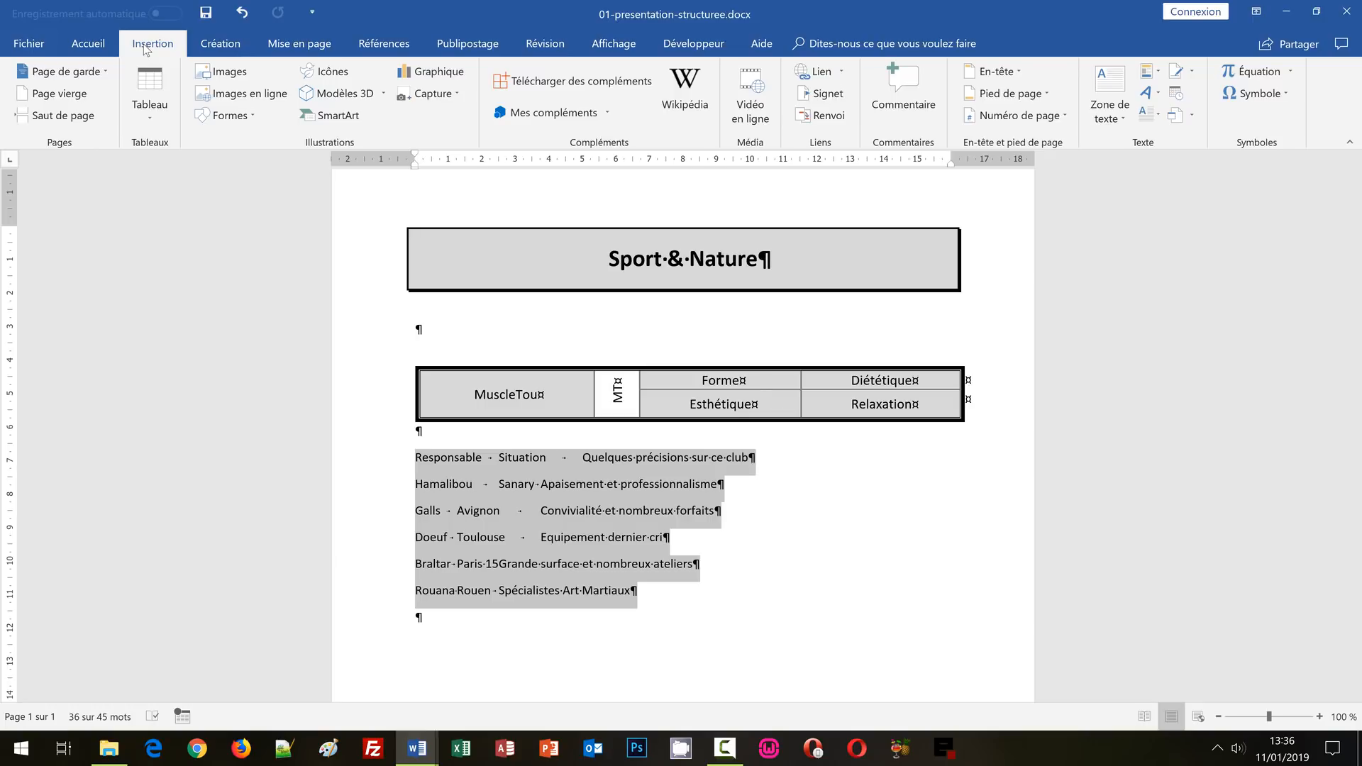
click(152, 121)
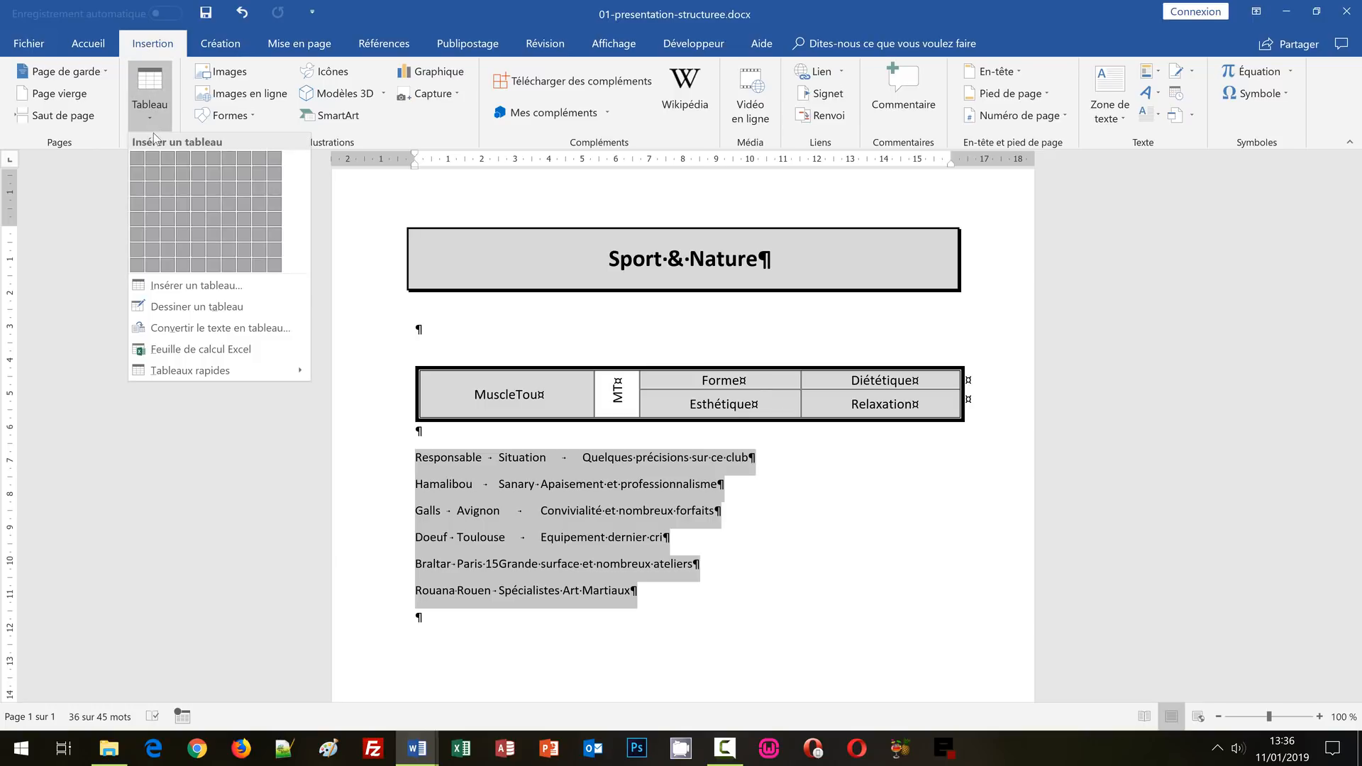
click(190, 330)
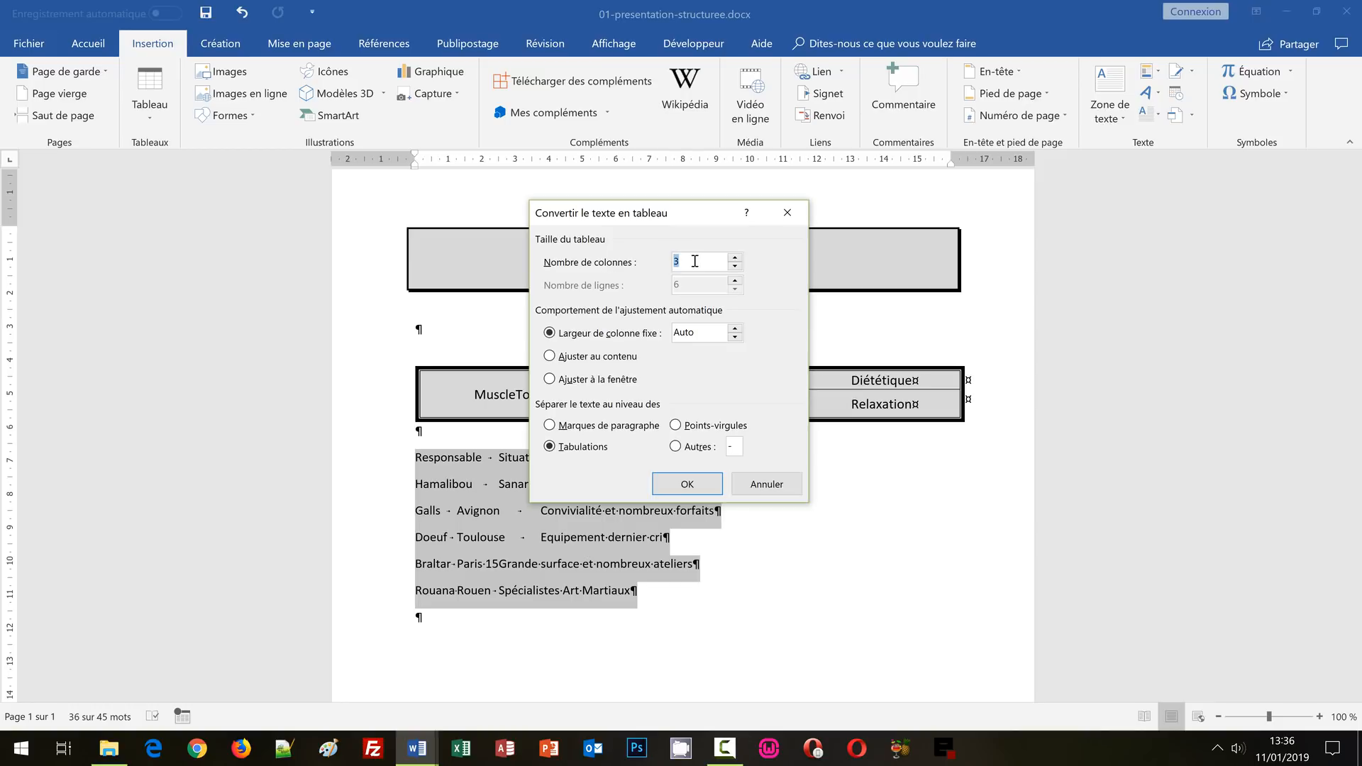
click(714, 490)
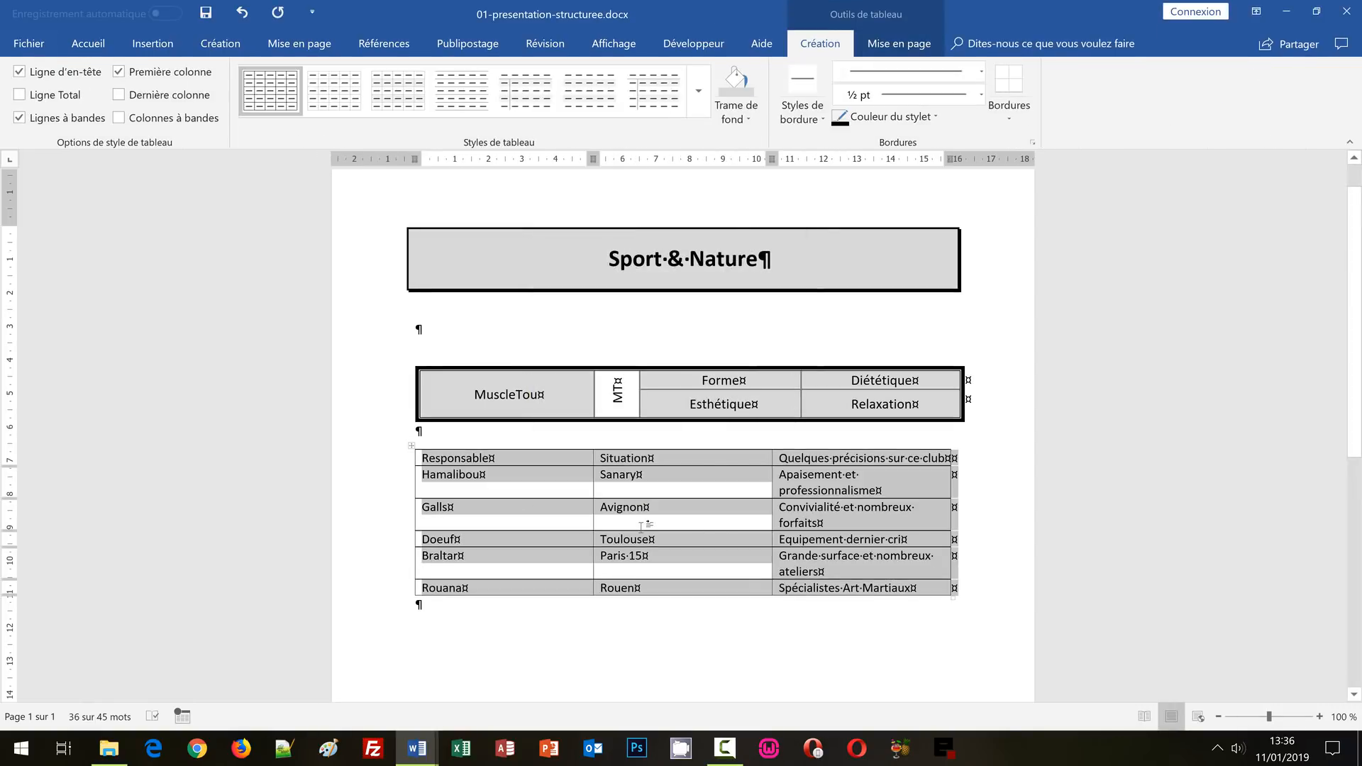
click(476, 612)
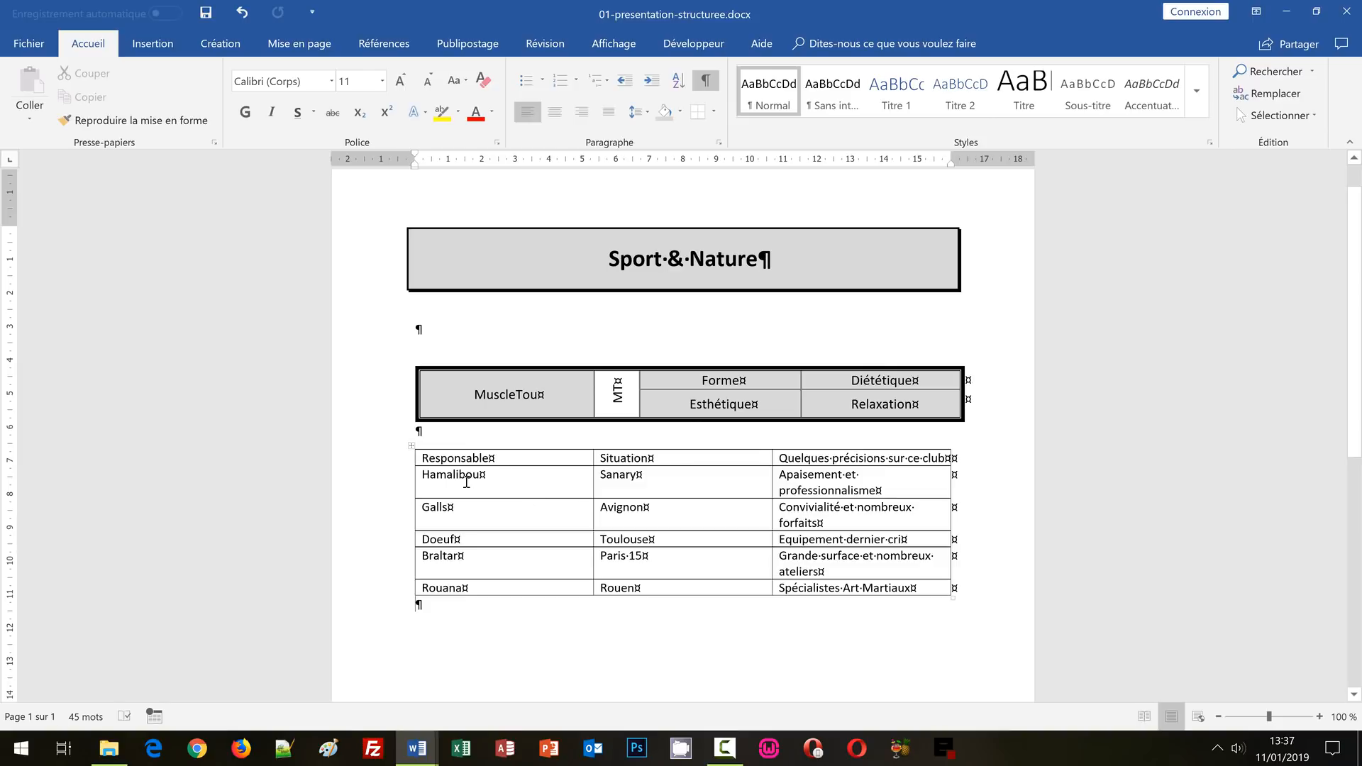
- Check the model document, and align all text in the second table vertically centred and to the left of its cells
click(418, 749)
click(341, 674)
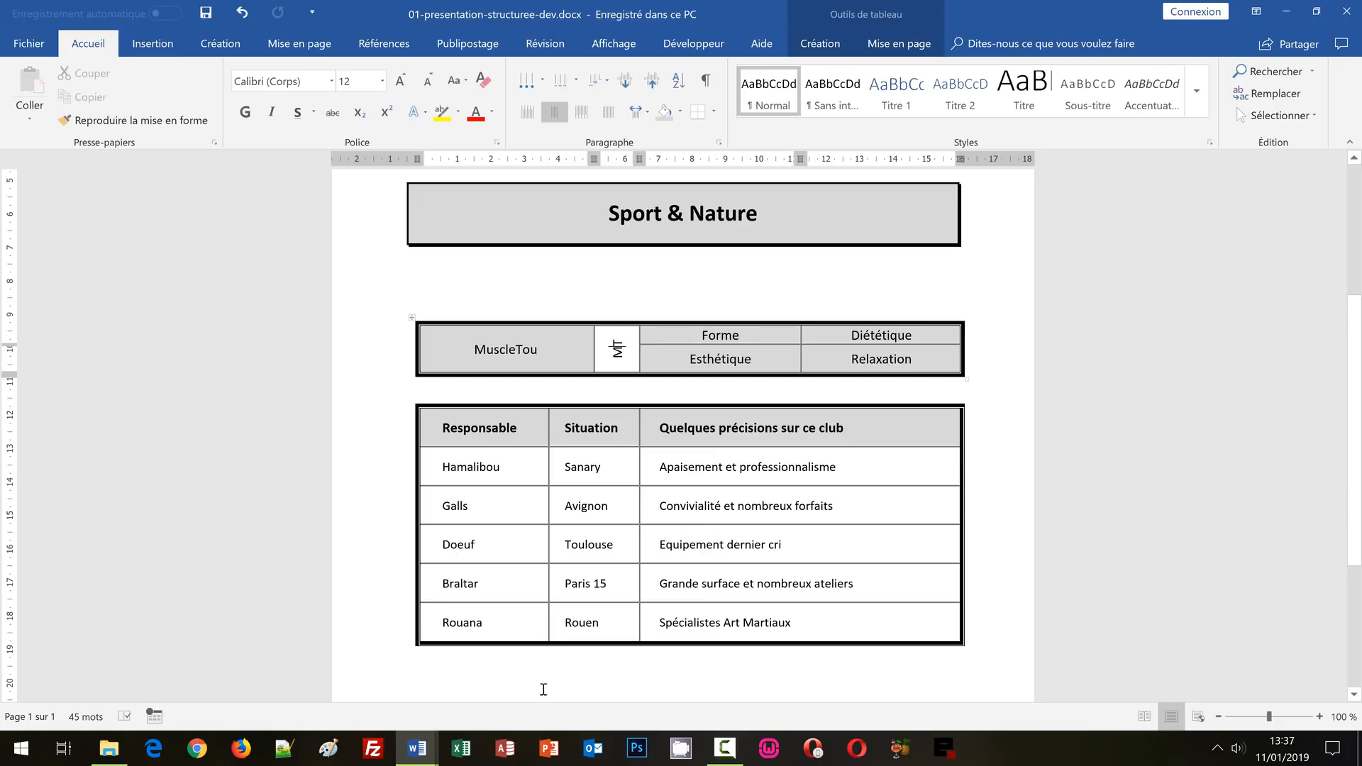
click(423, 749)
click(467, 718)
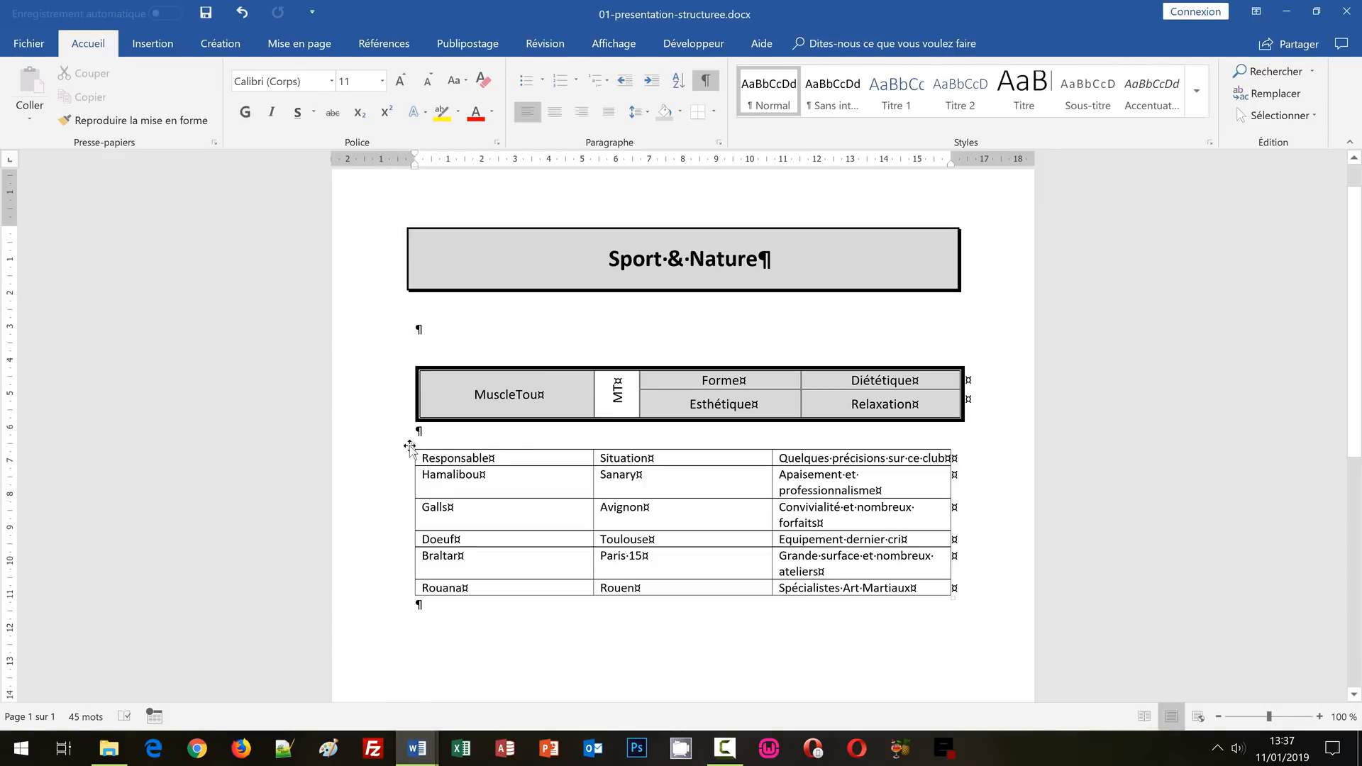
click(412, 445)
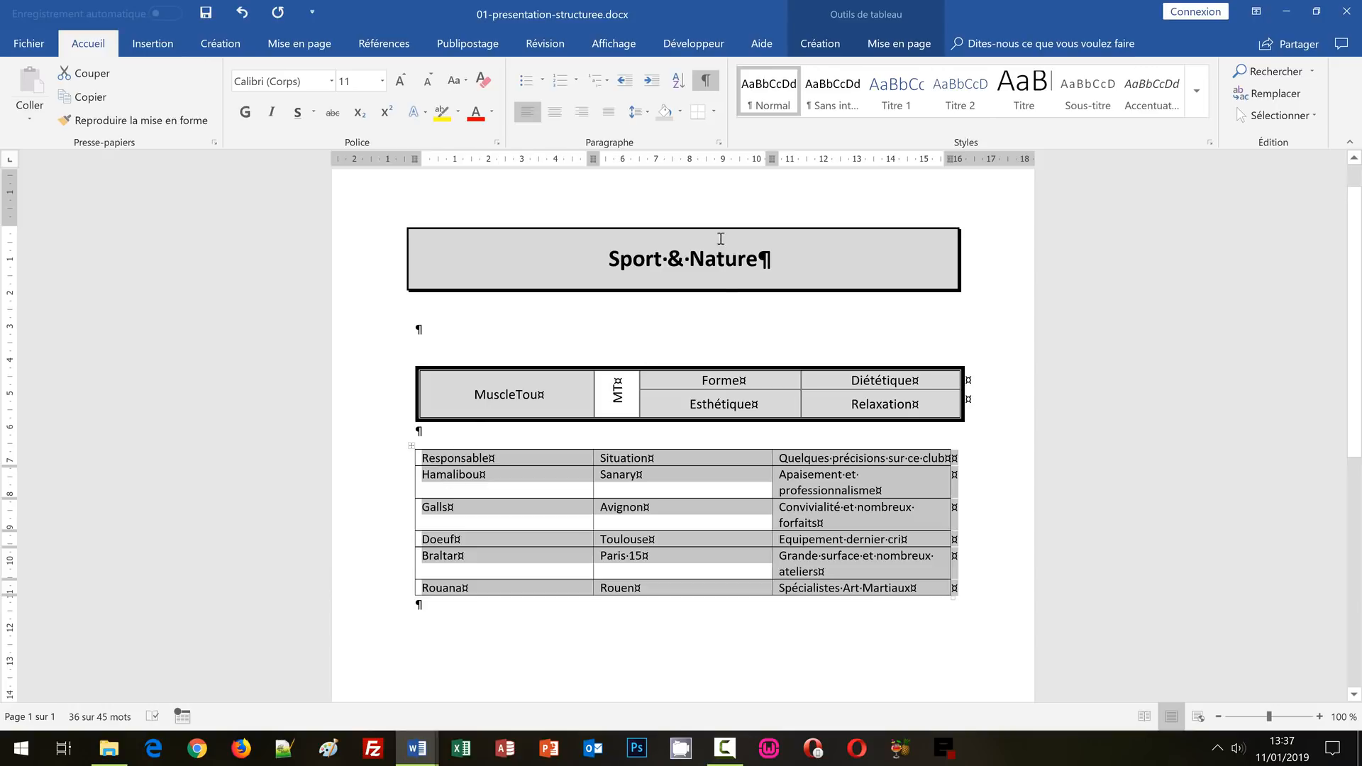
click(907, 52)
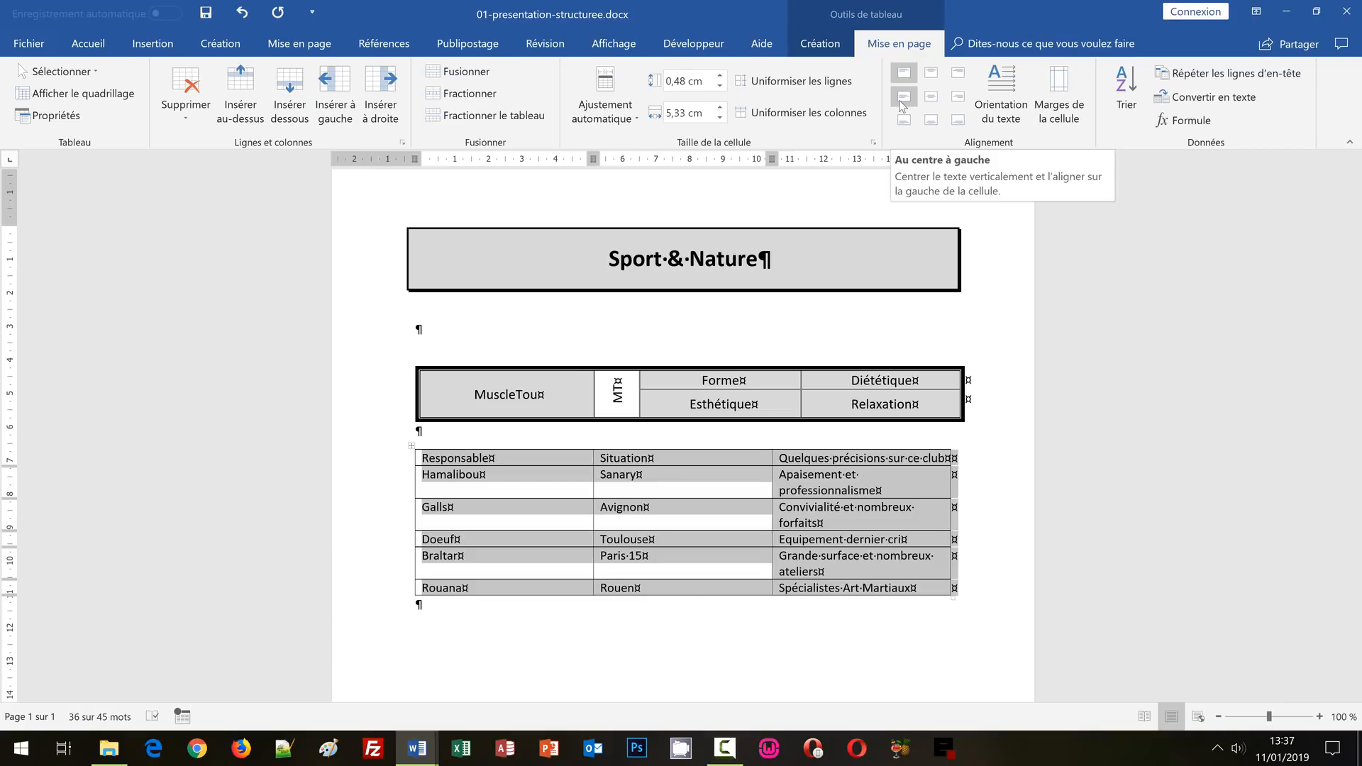
click(903, 99)
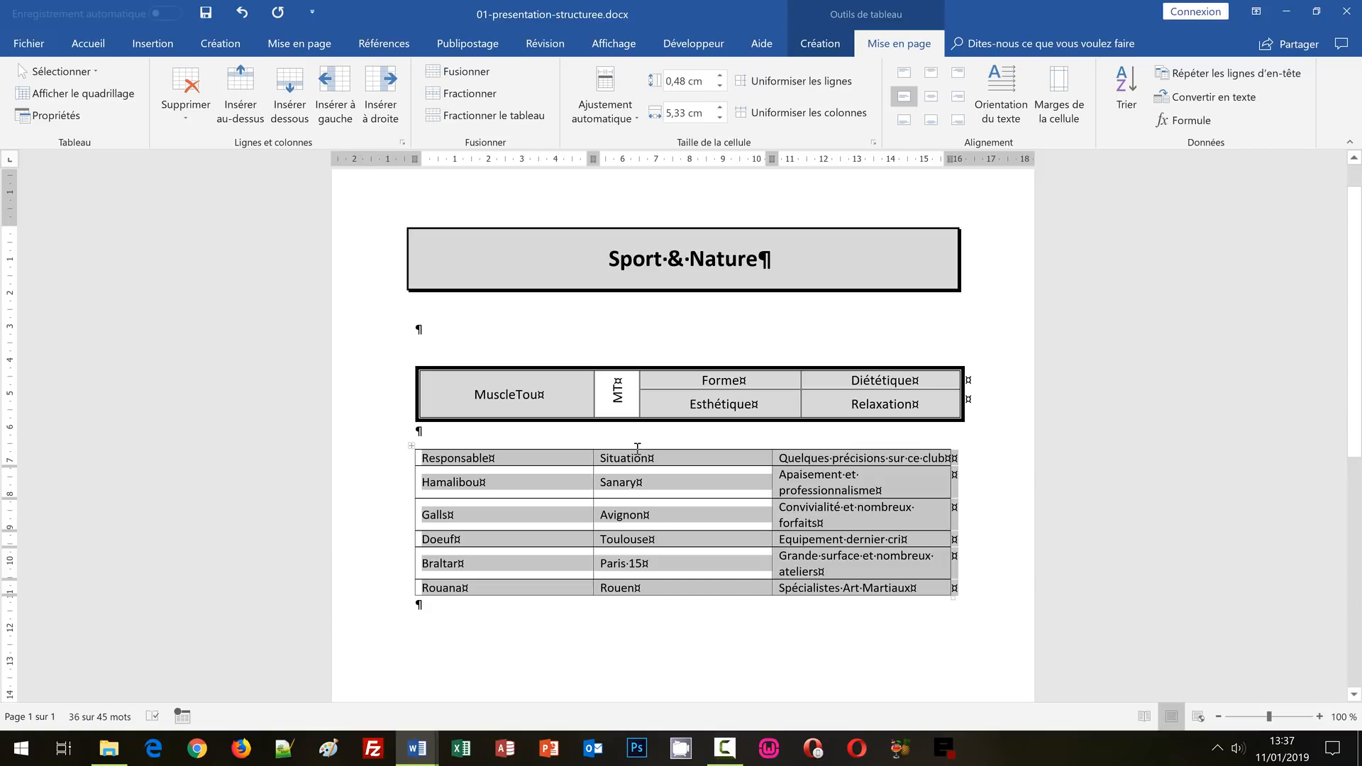
- Indent the text of the whole Responsable column in the second table by about 0,5 cm
click(481, 460)
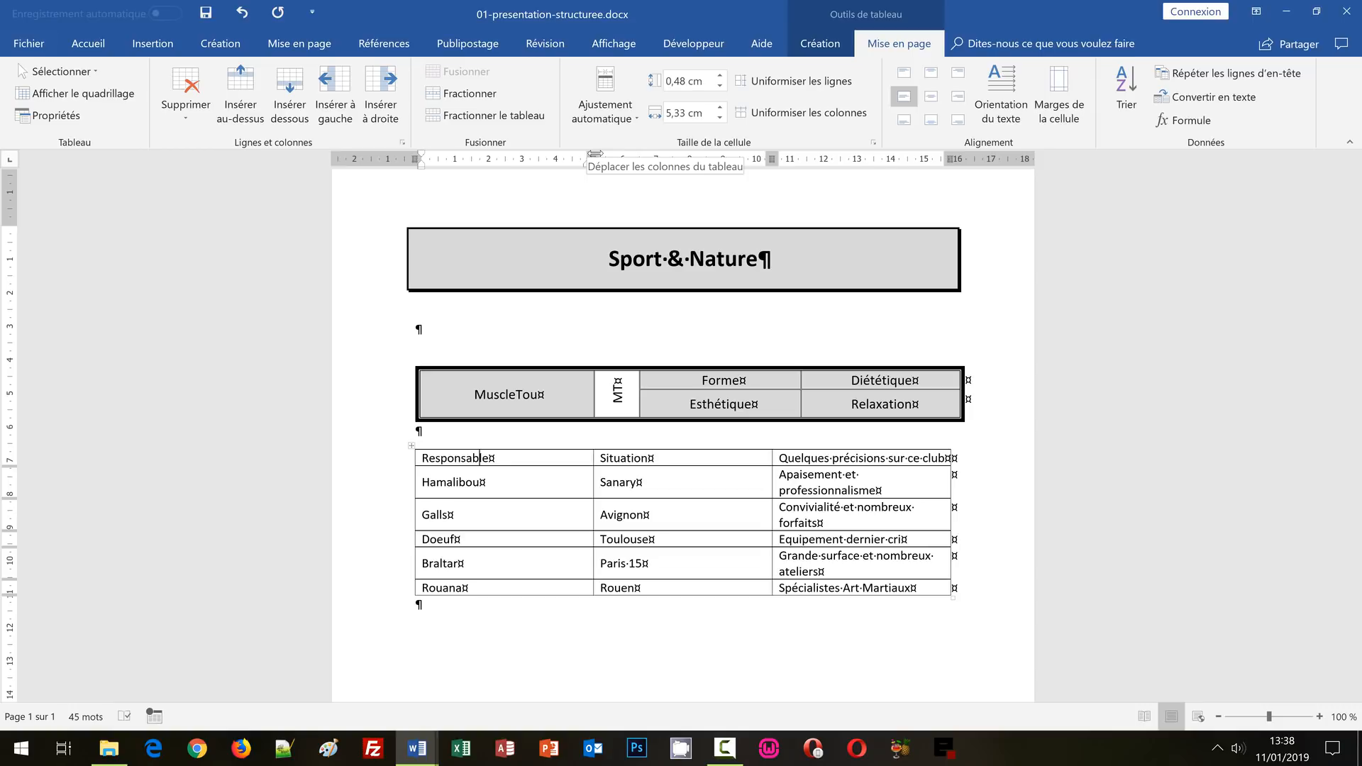
click(512, 470)
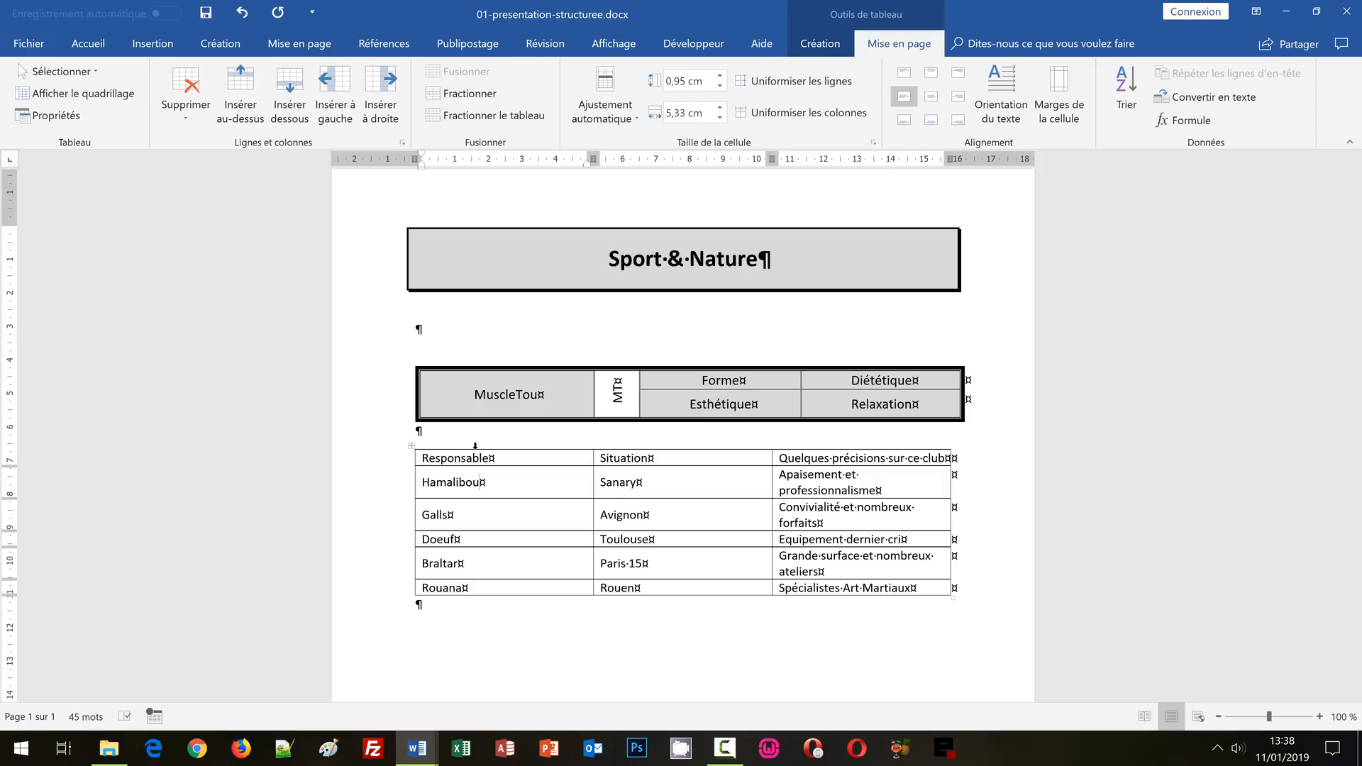
click(475, 445)
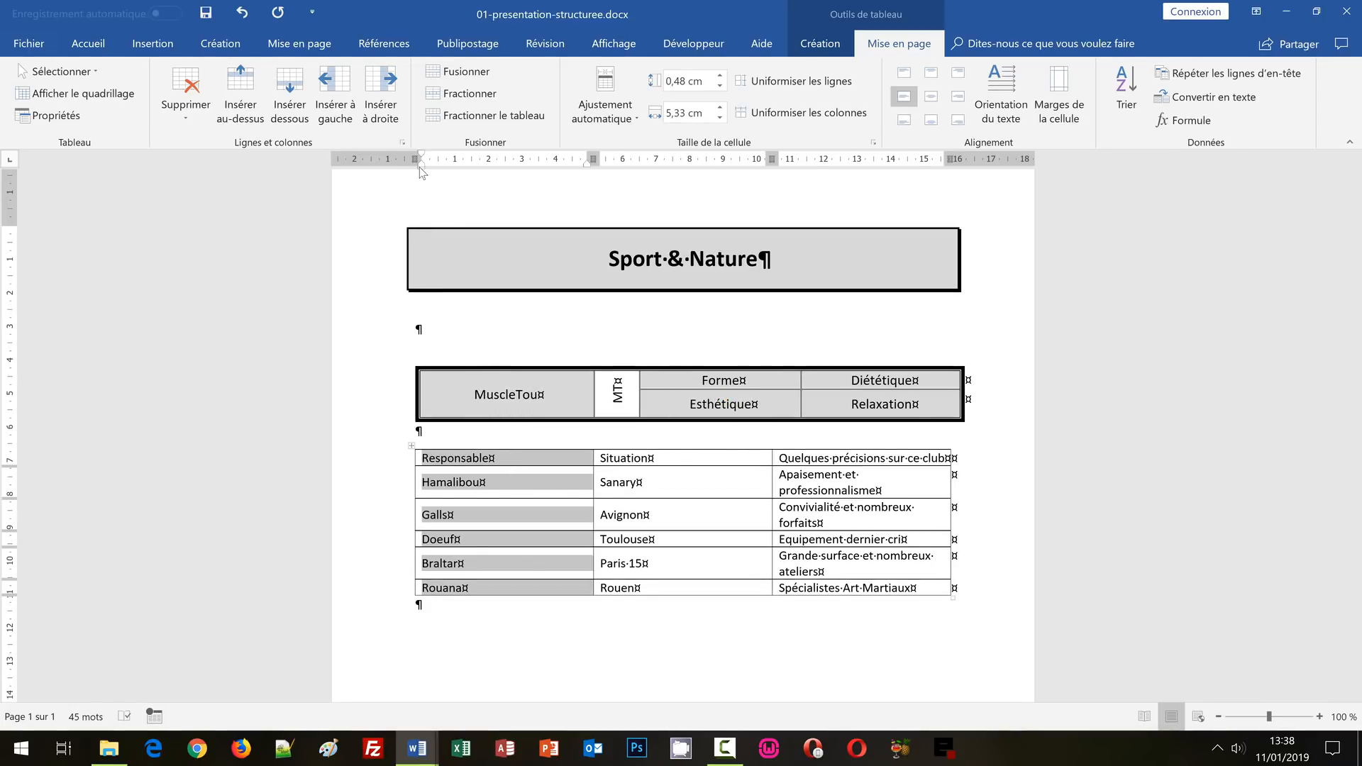
drag(421, 171, 439, 170)
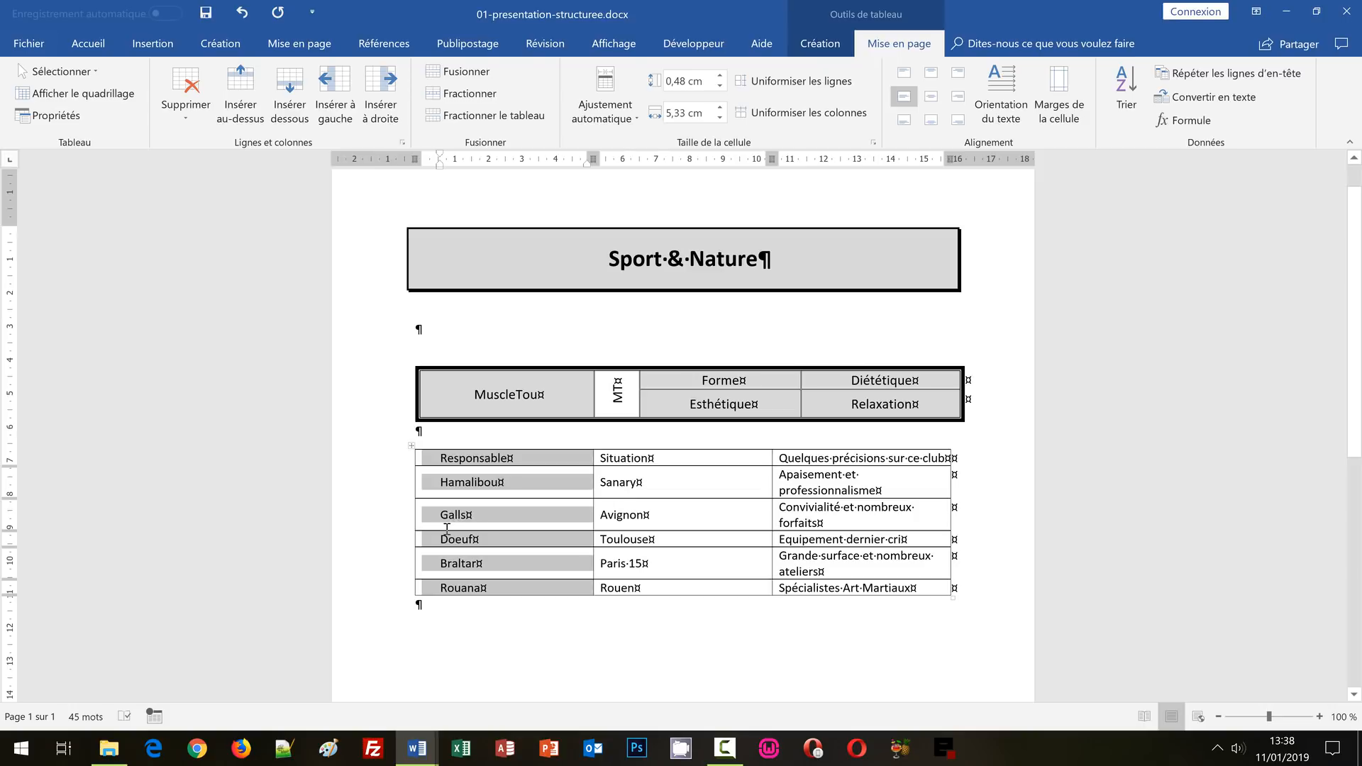
- Indent the Situation column's text by about 0,5 cm and the Quelques précisions sur ce club column's text by about 0,6 cm
click(629, 457)
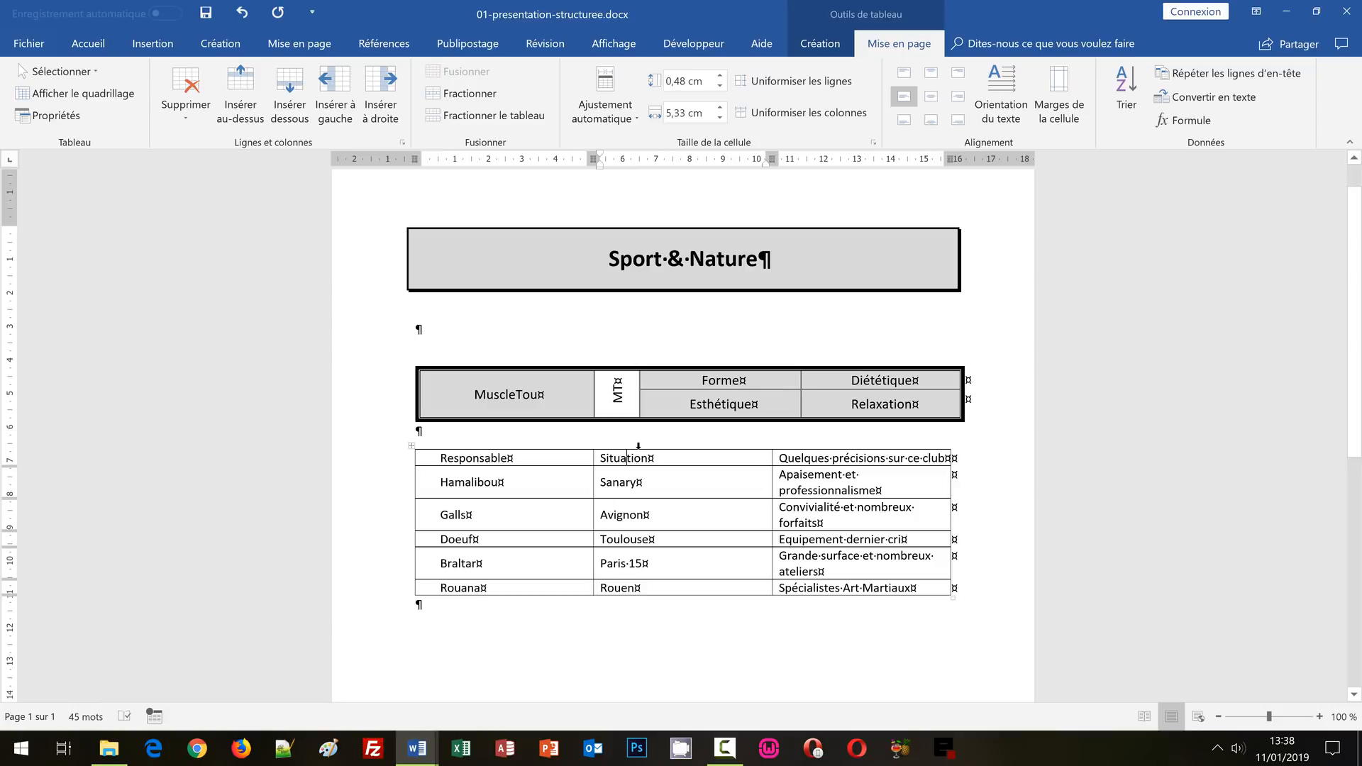
click(639, 446)
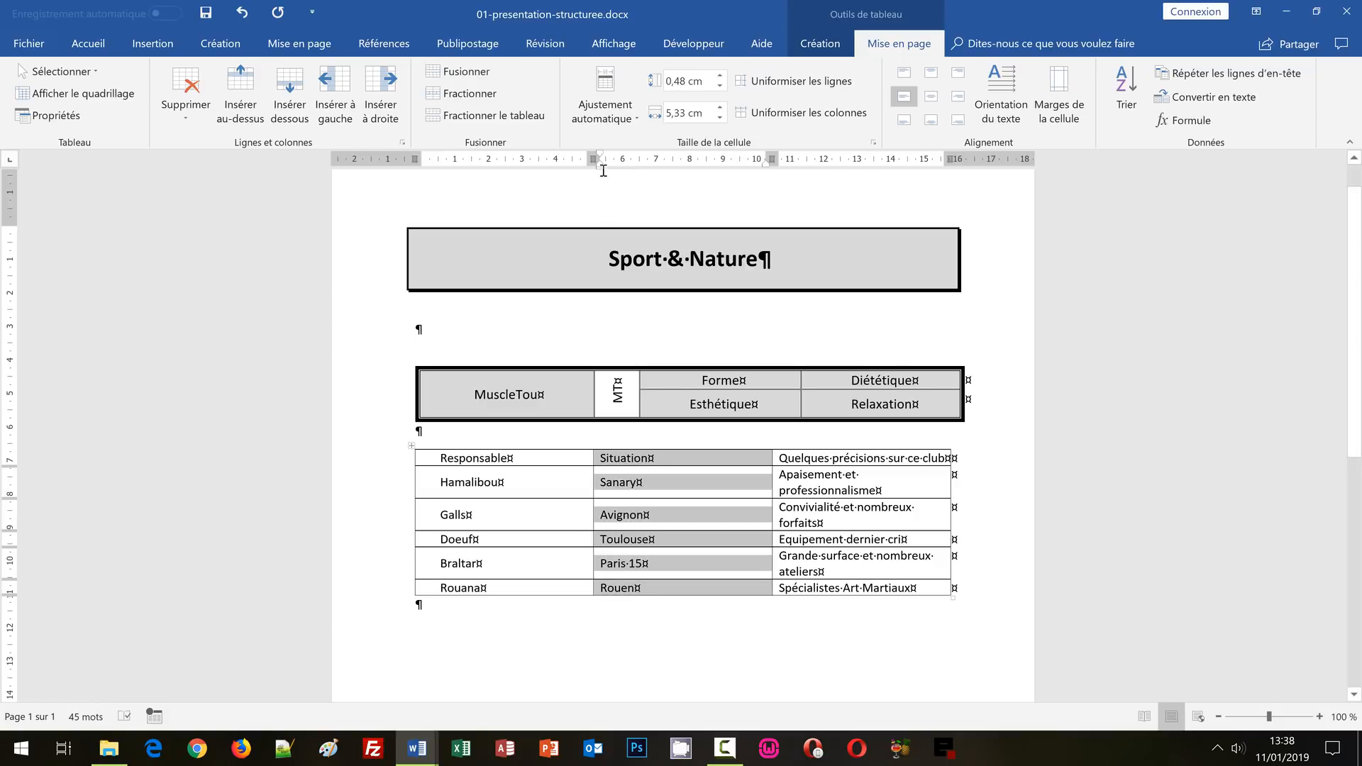
drag(601, 166, 615, 164)
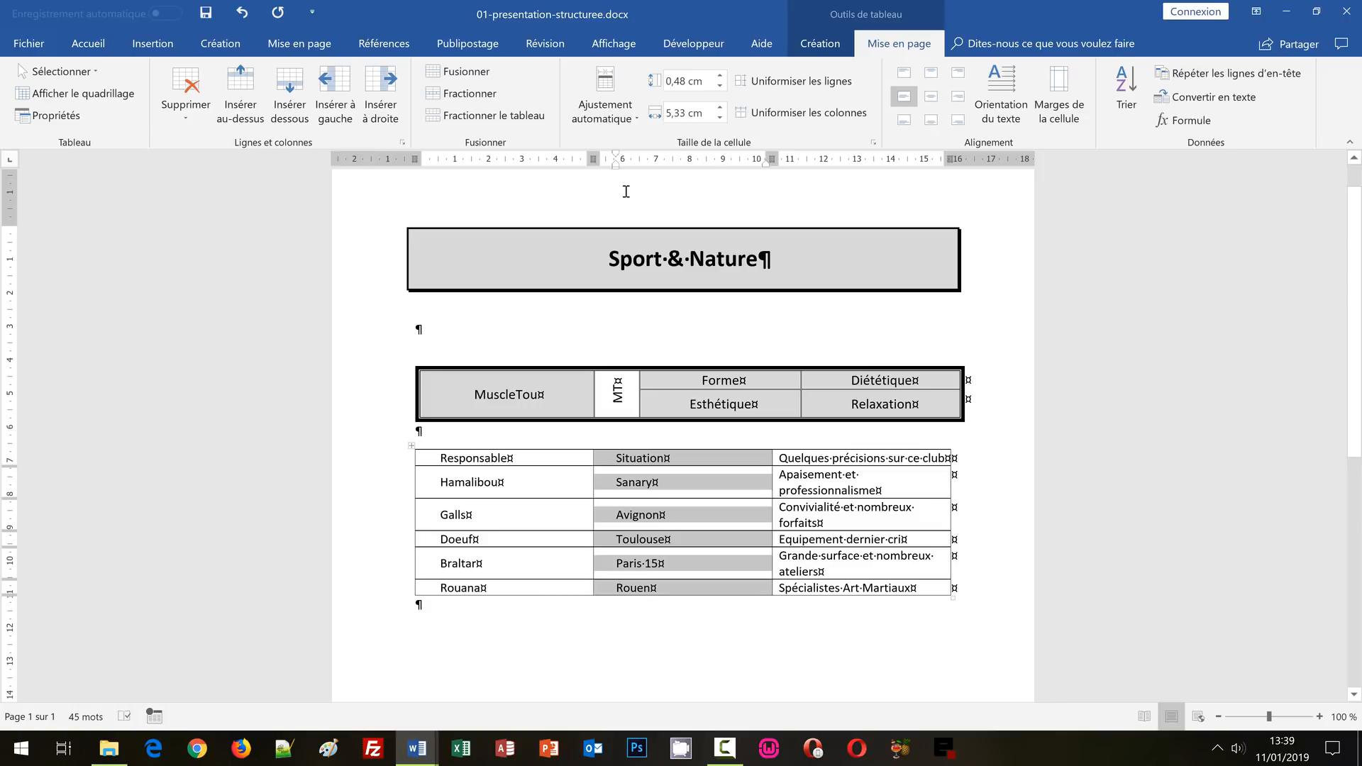
click(834, 457)
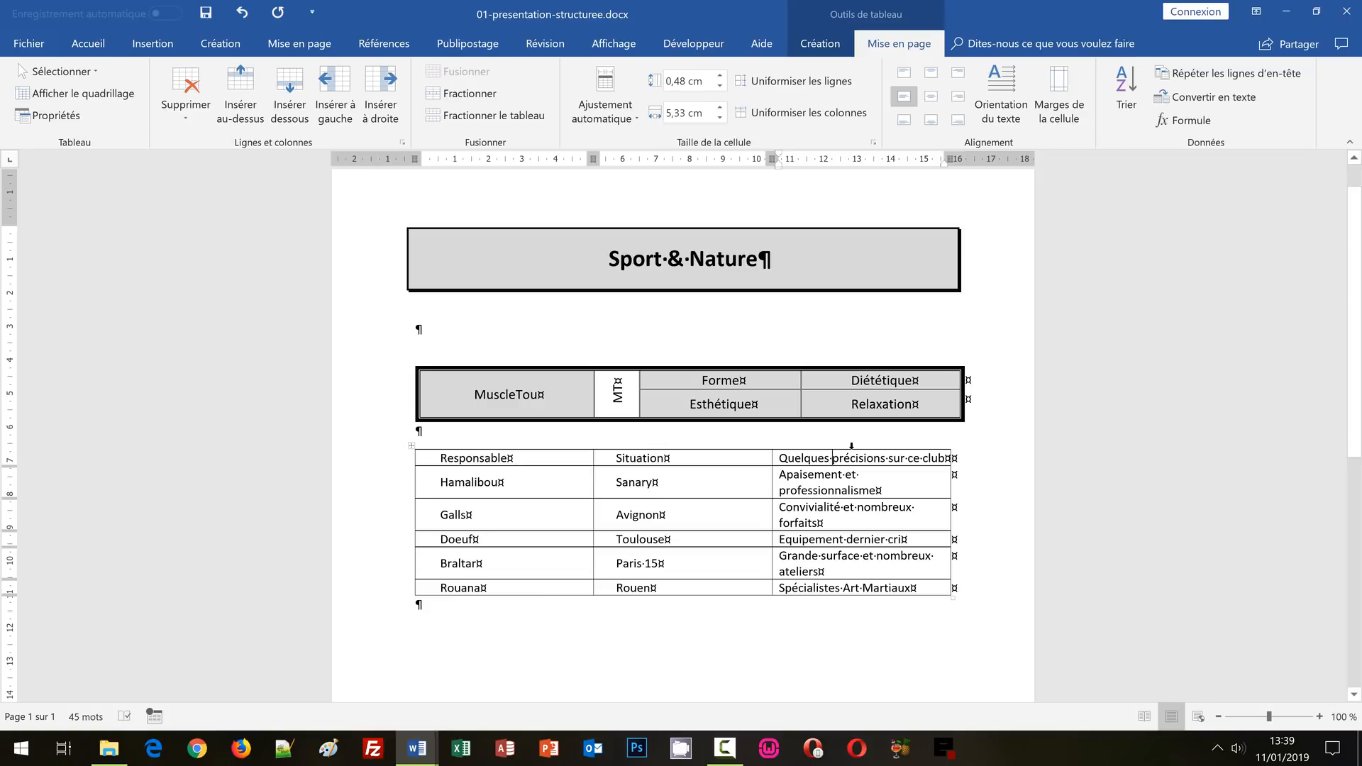
click(851, 445)
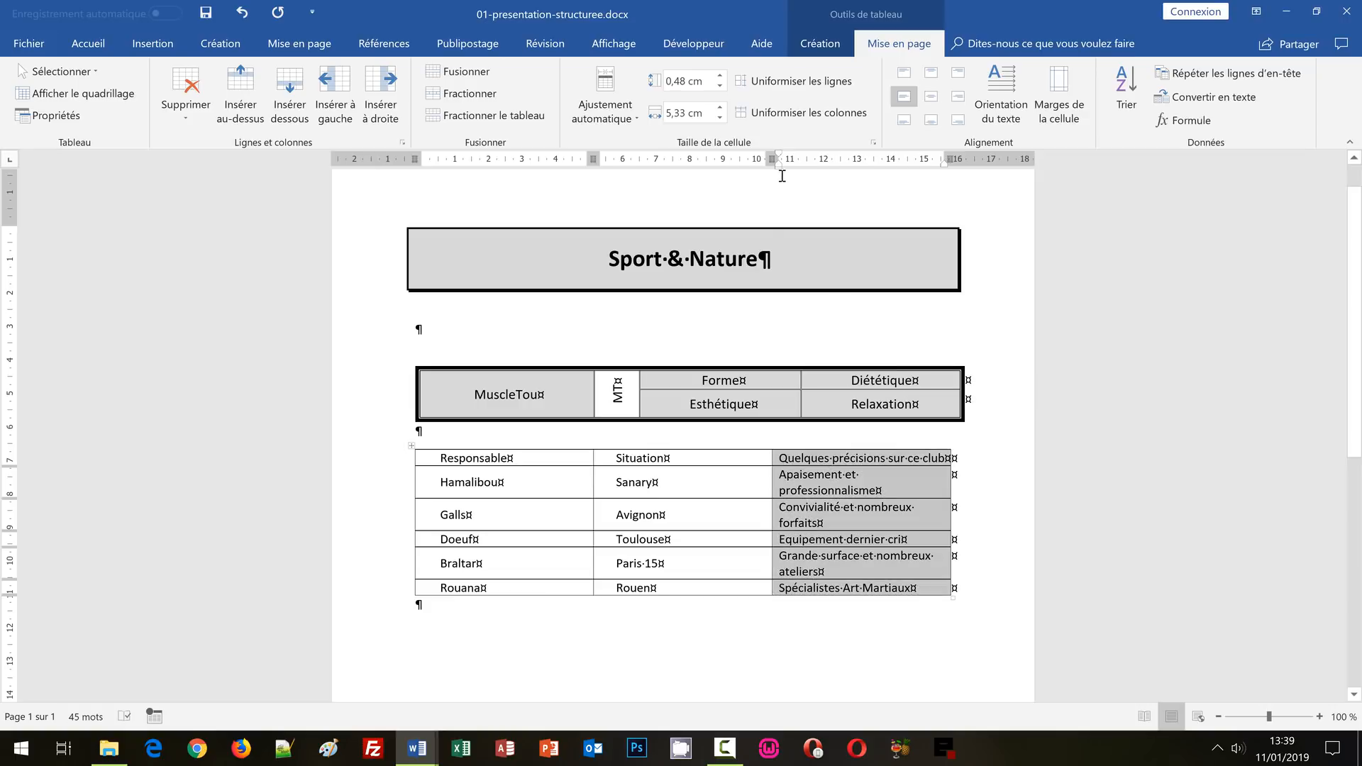
drag(778, 167, 801, 167)
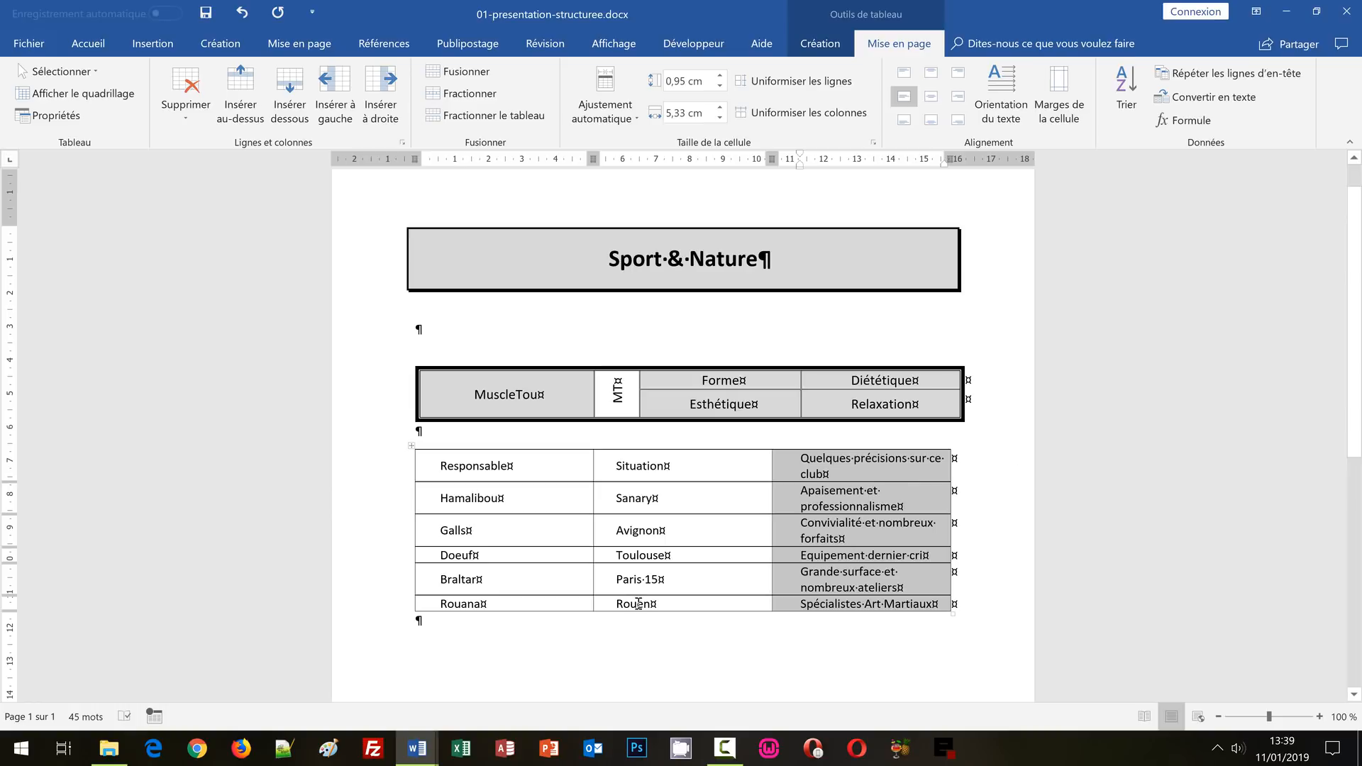
- Check the model document, and make the second table's header row bold at 12 pt
click(422, 751)
click(511, 670)
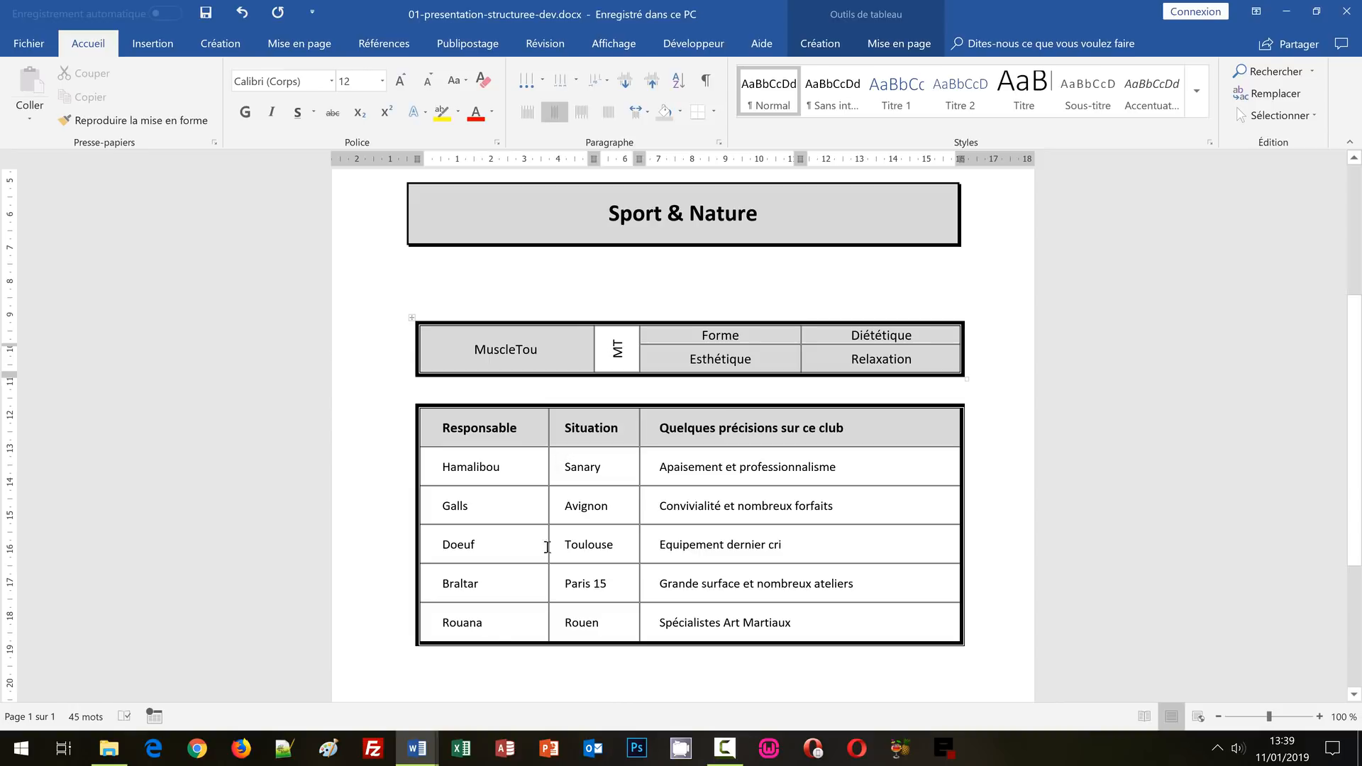
click(425, 741)
click(505, 688)
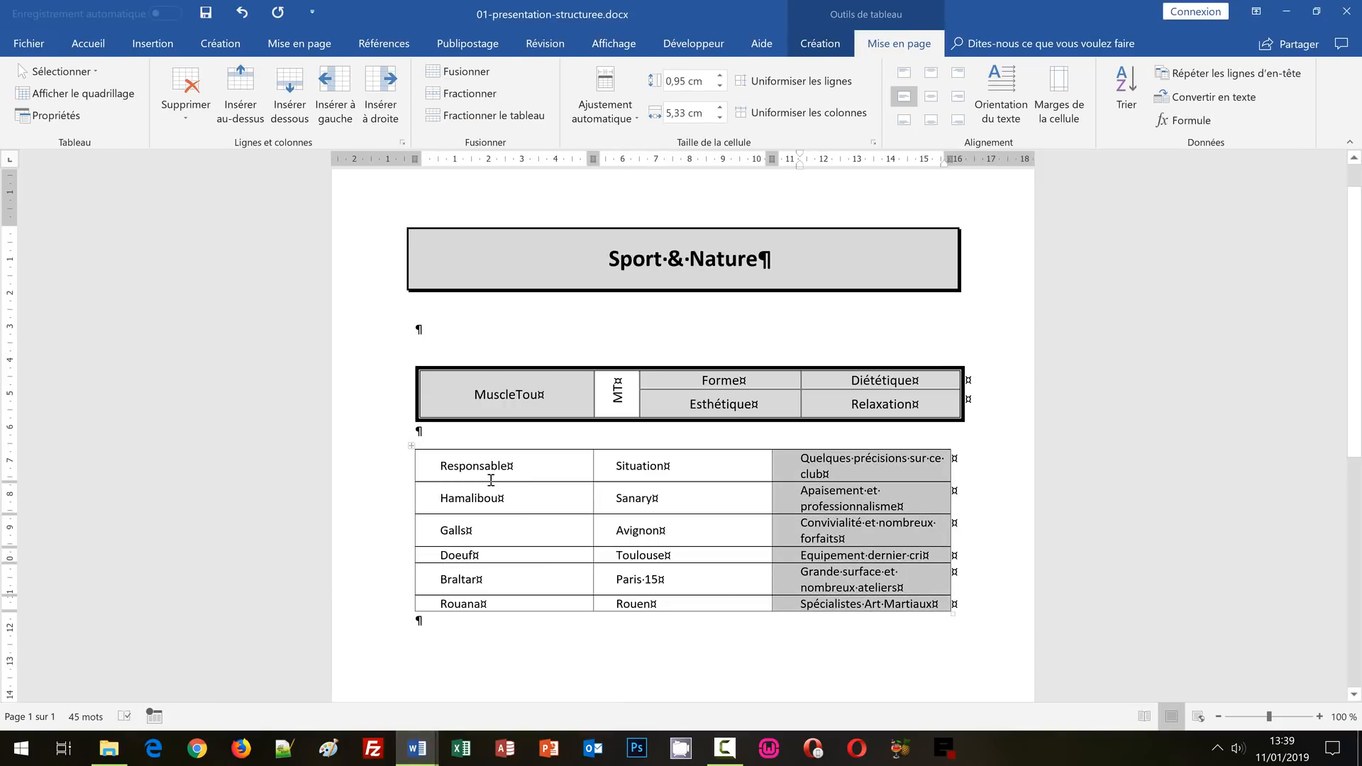
click(374, 467)
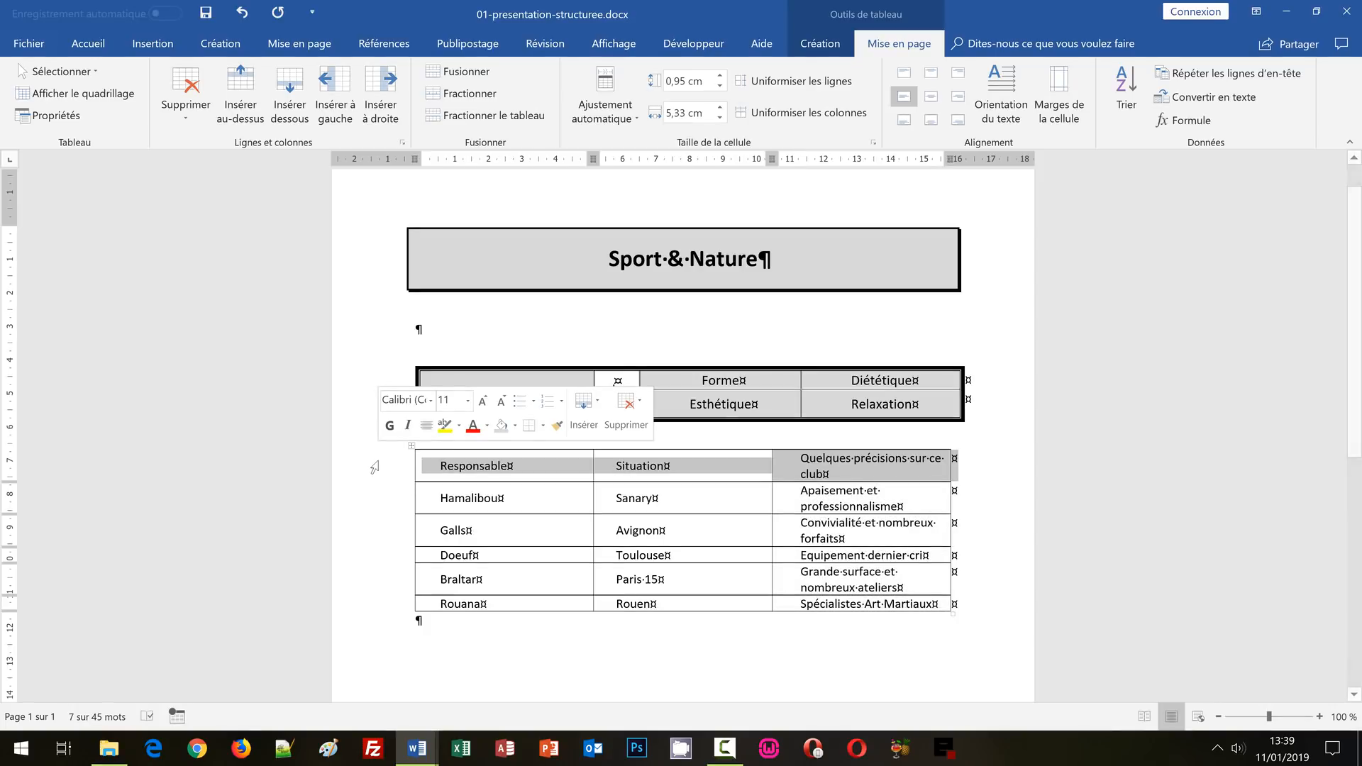
key(ctrl+g)
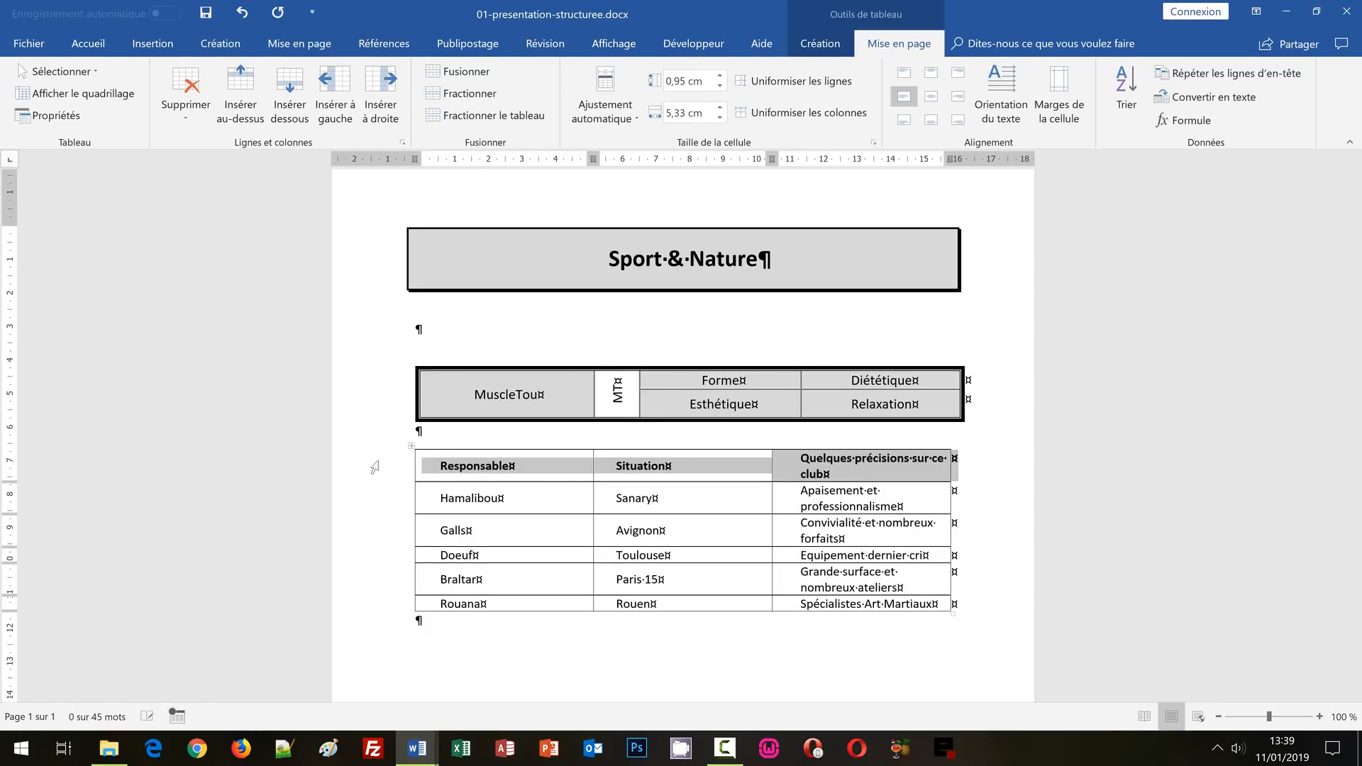
key(ctrl+shift+greater)
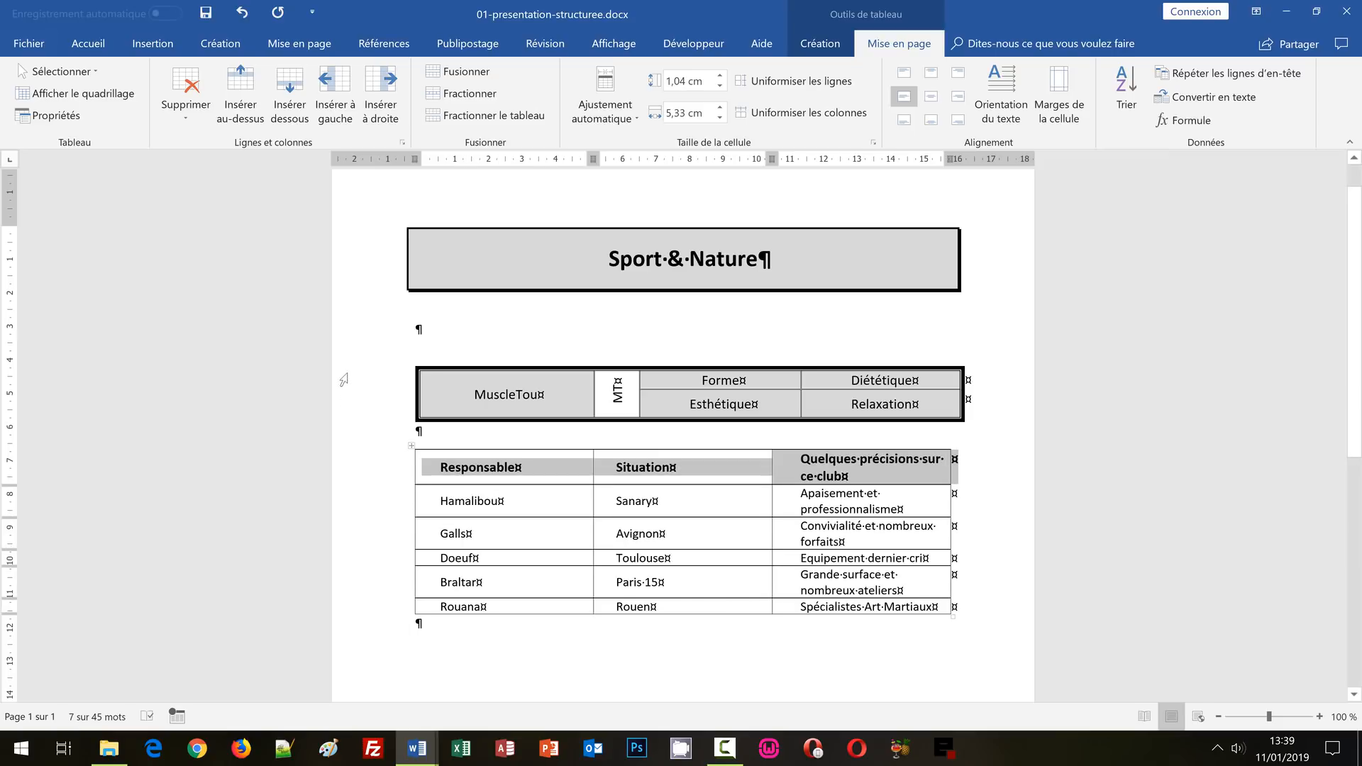
click(85, 48)
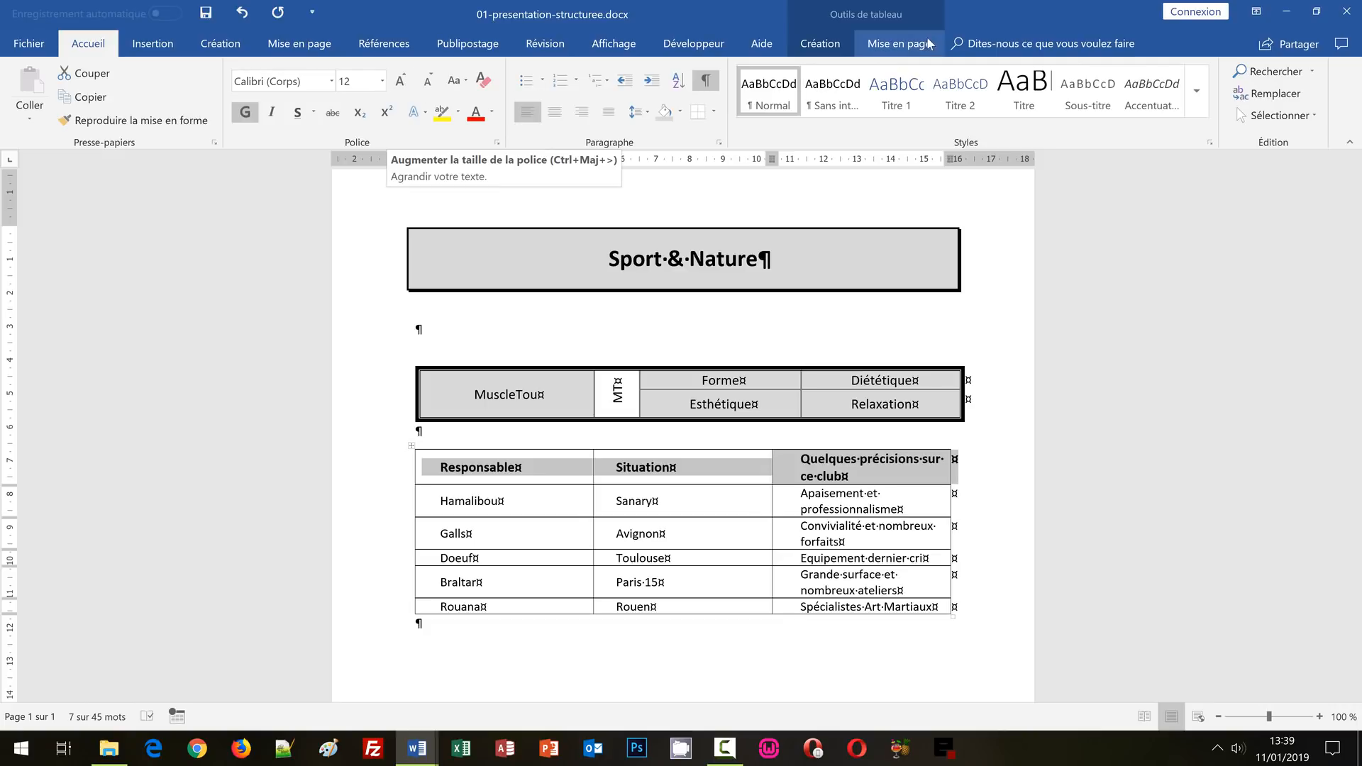
- Shade the second table's header row with the first table's light grey, and compare it with the model document
click(899, 44)
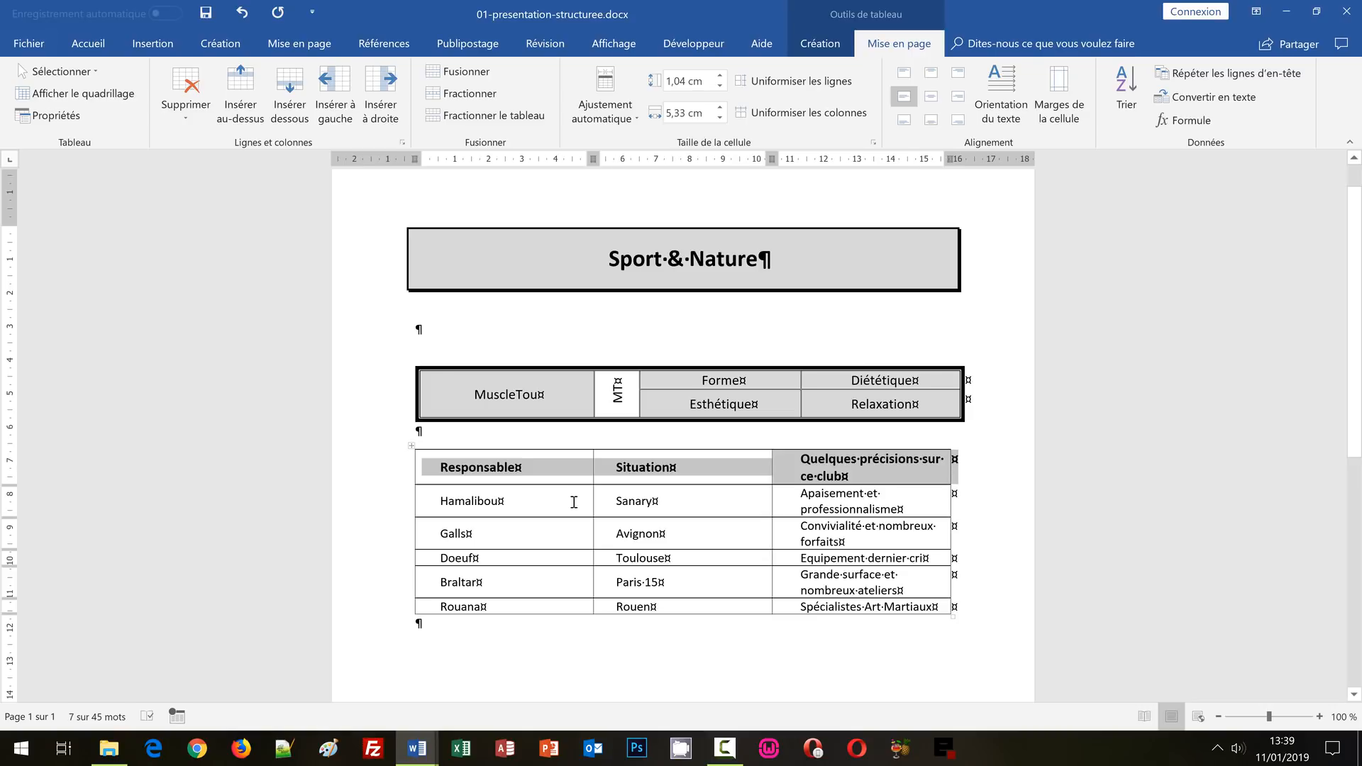
click(822, 45)
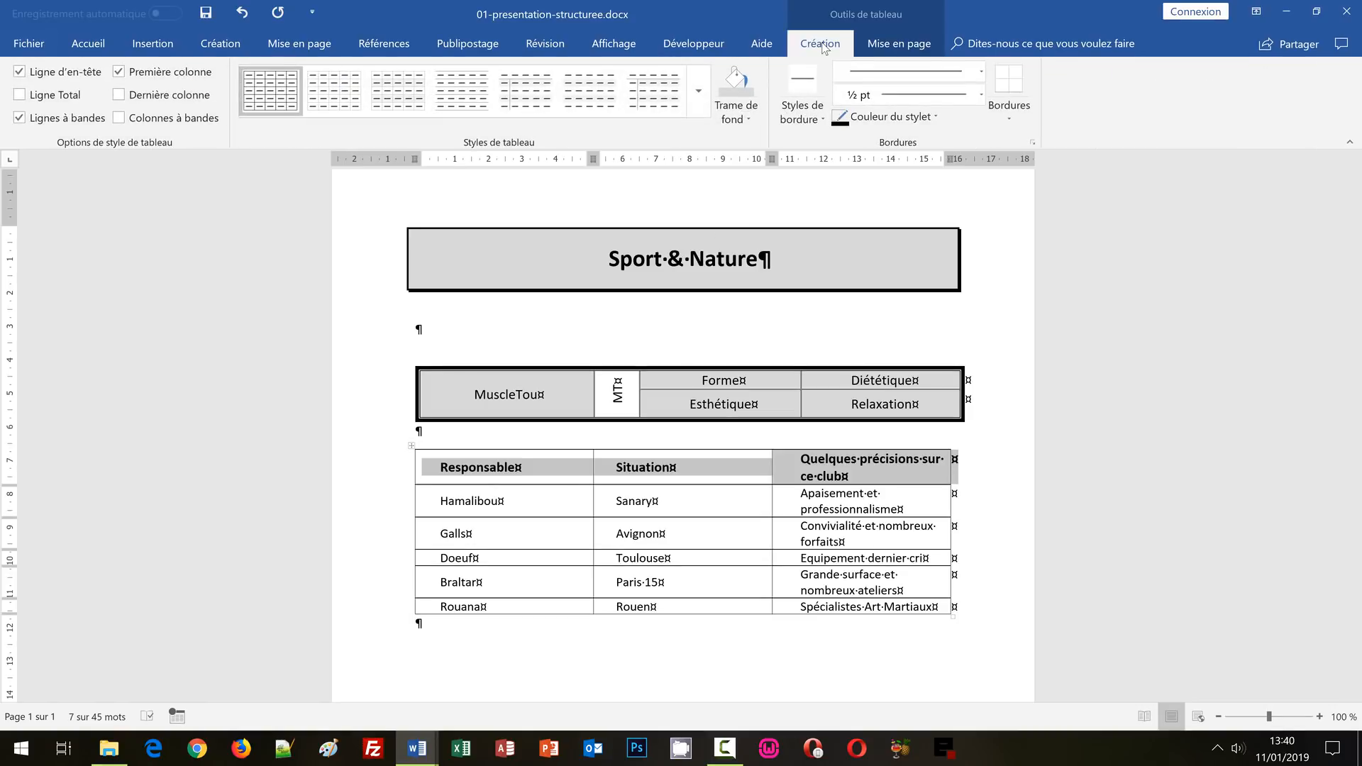
click(749, 119)
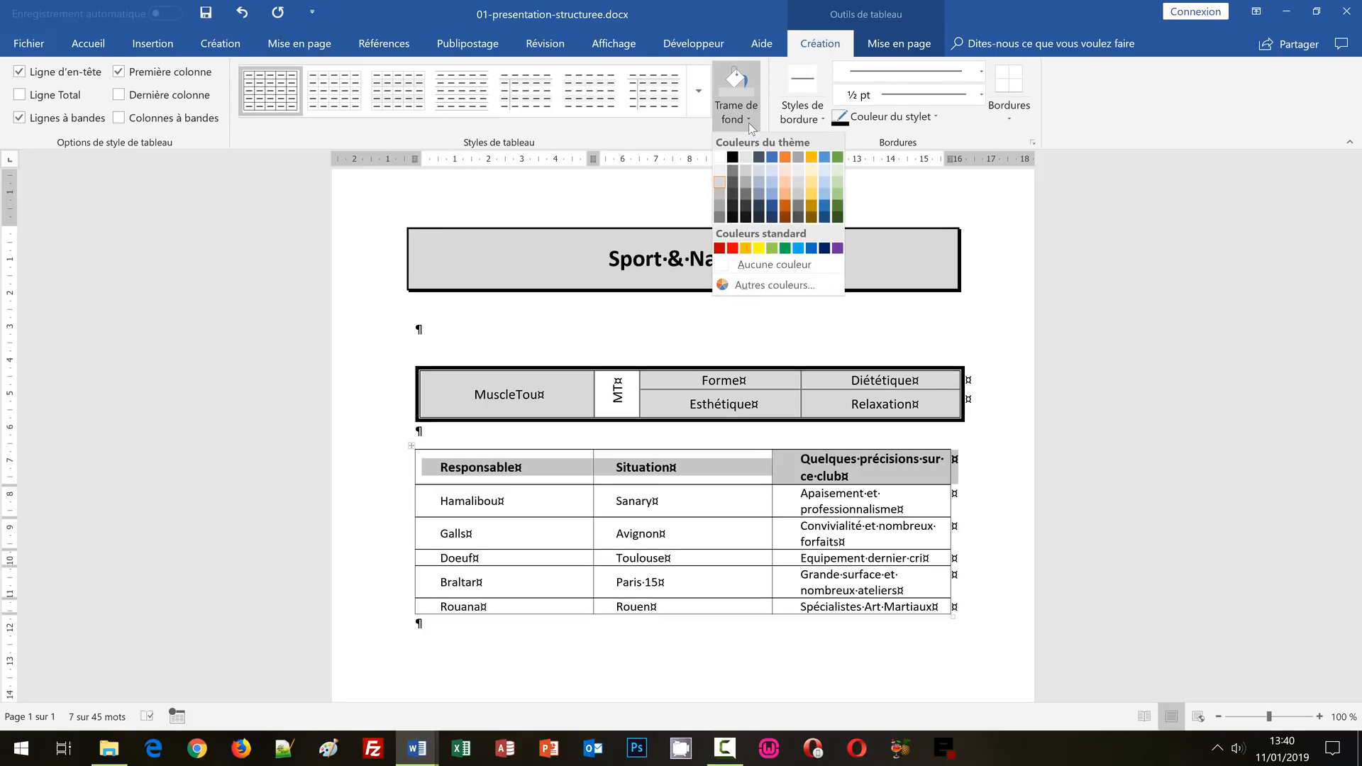
click(742, 88)
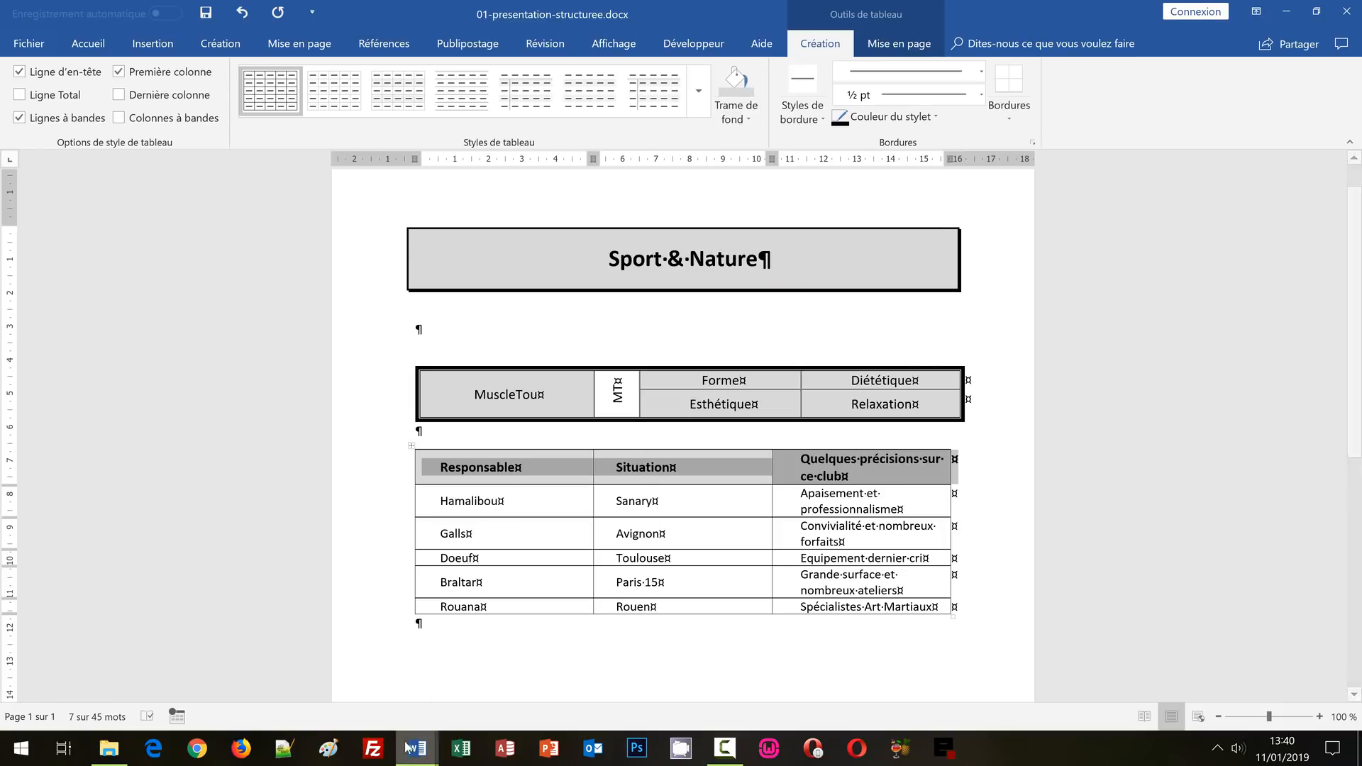
mouse_move(417, 749)
click(413, 677)
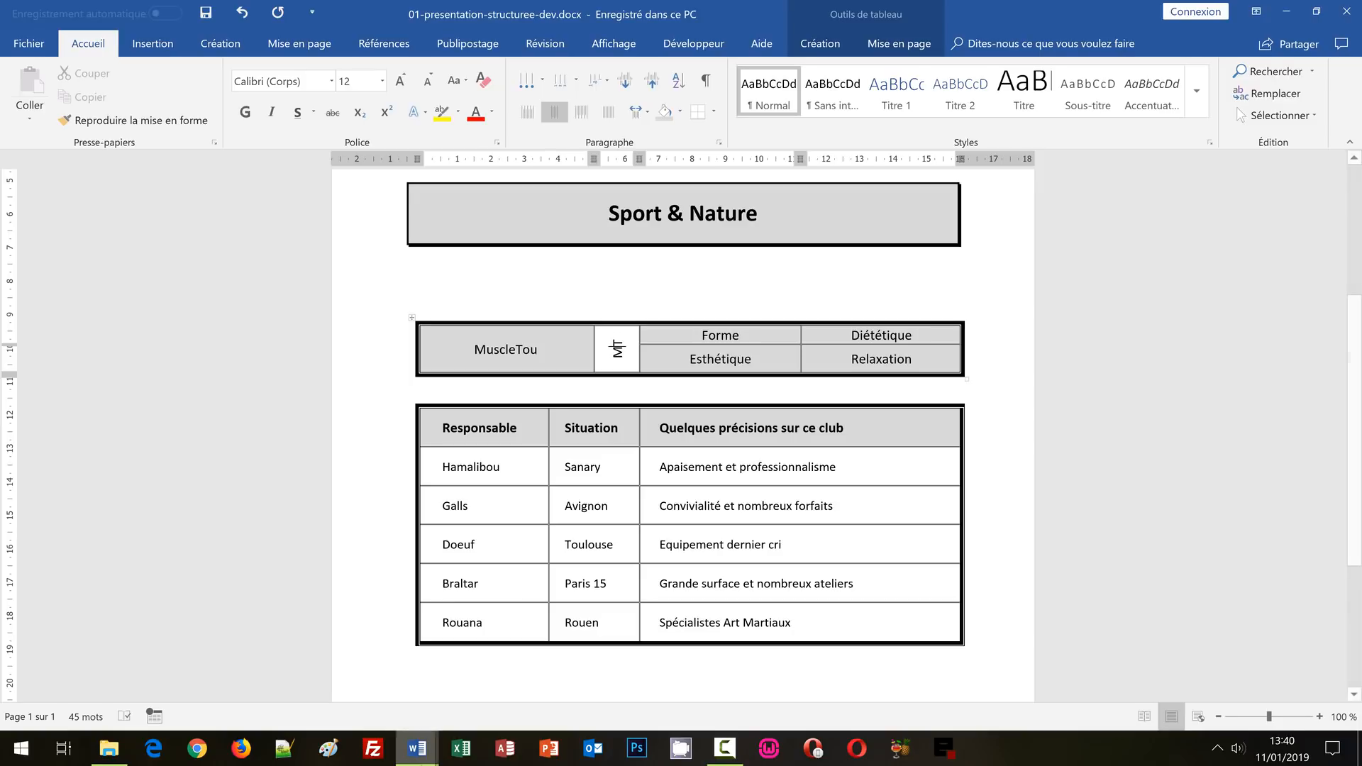
- In 01-presentation-structuree.docx, give the whole second table a 3 pt thick-thin outer border, removing the inner horizontal and vertical lines
mouse_move(417, 749)
click(487, 704)
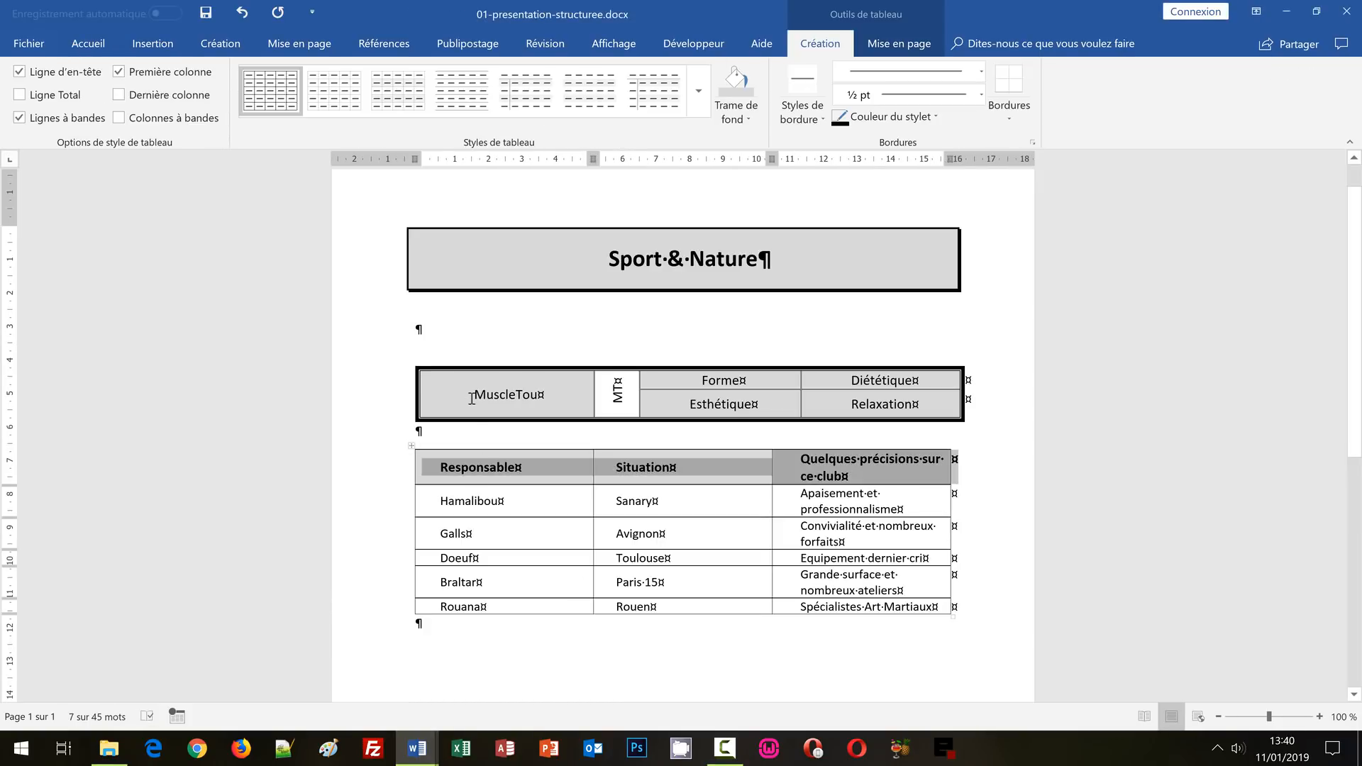
click(410, 445)
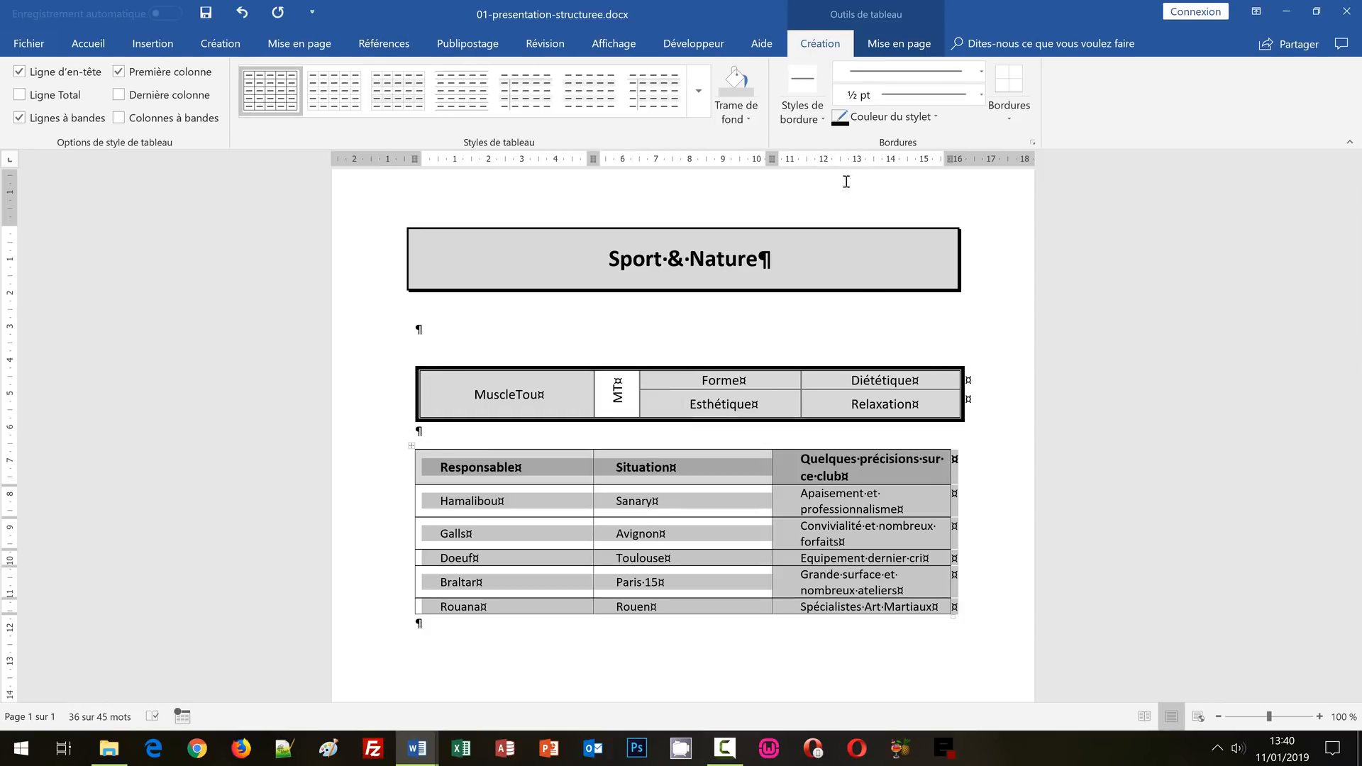
click(1006, 121)
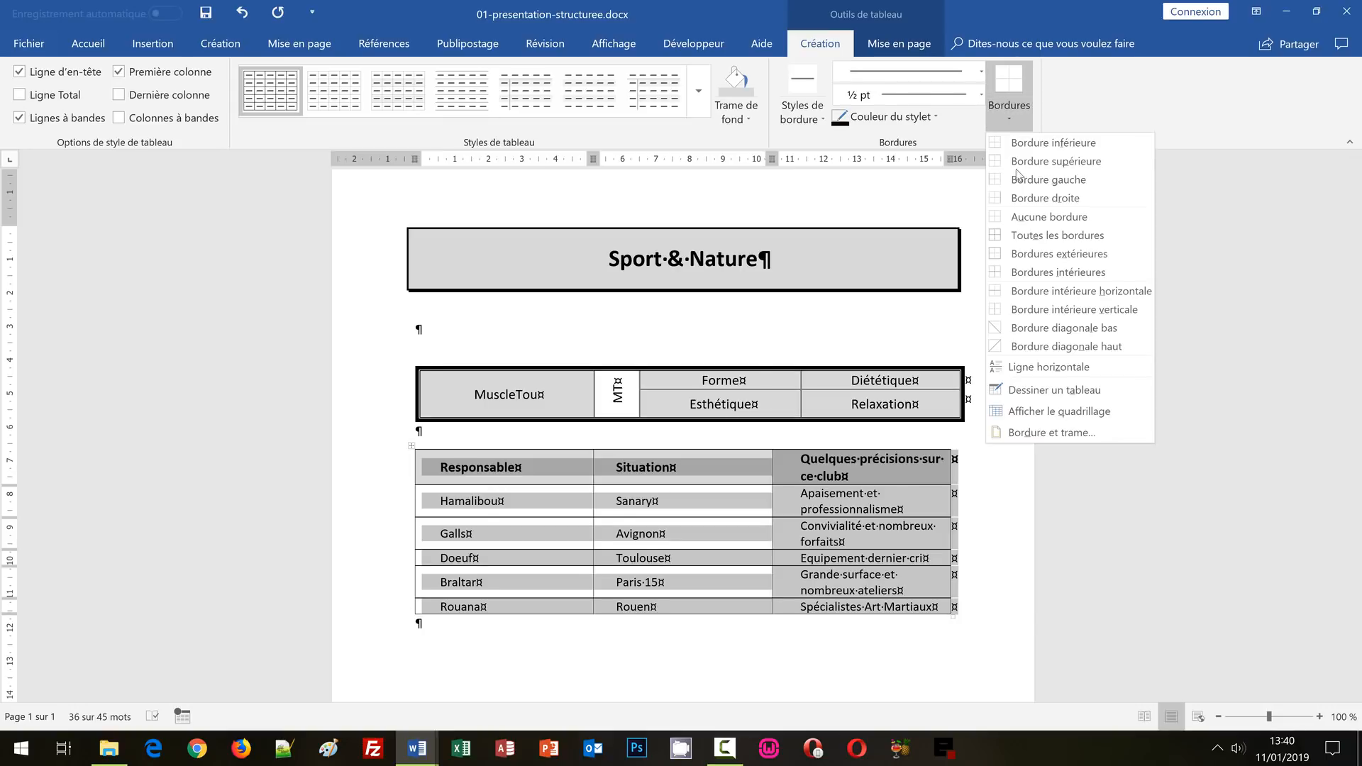
click(1050, 433)
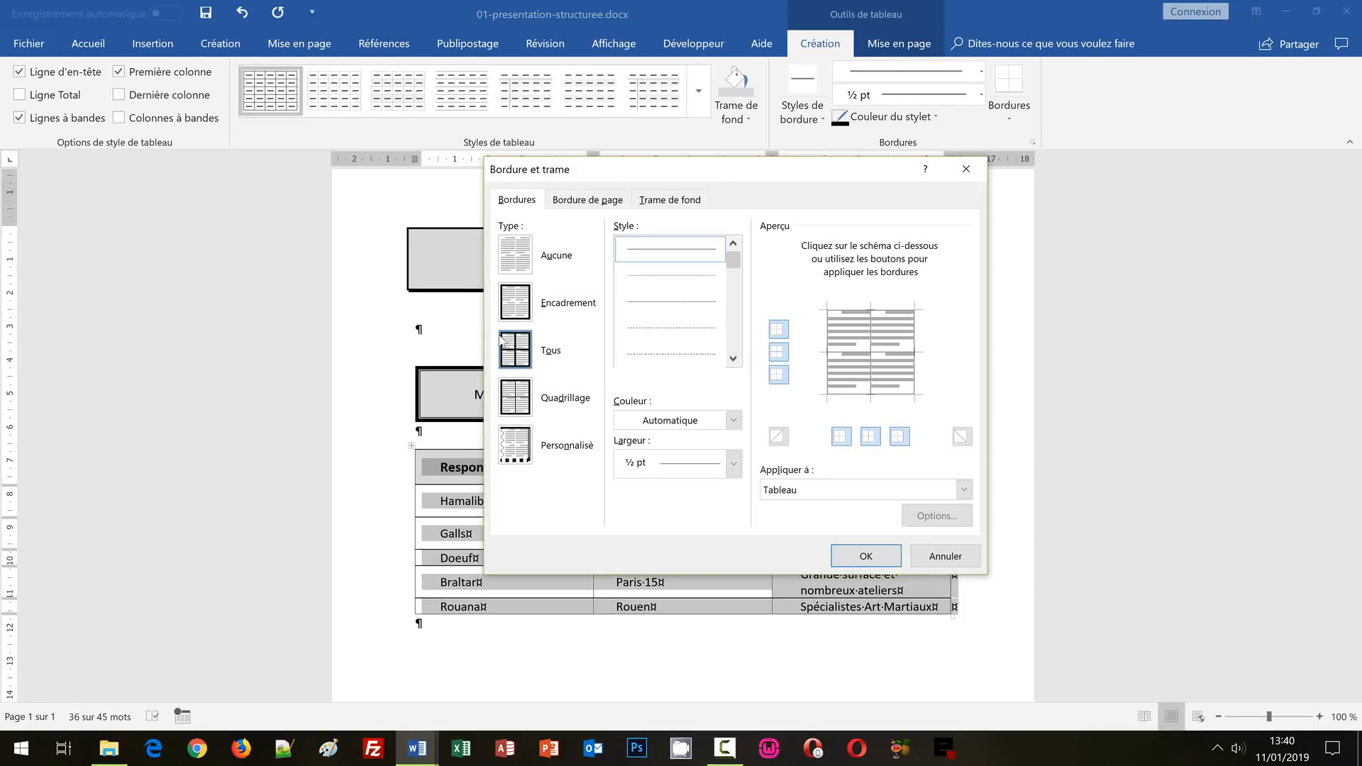
scroll(735, 343, down, 2)
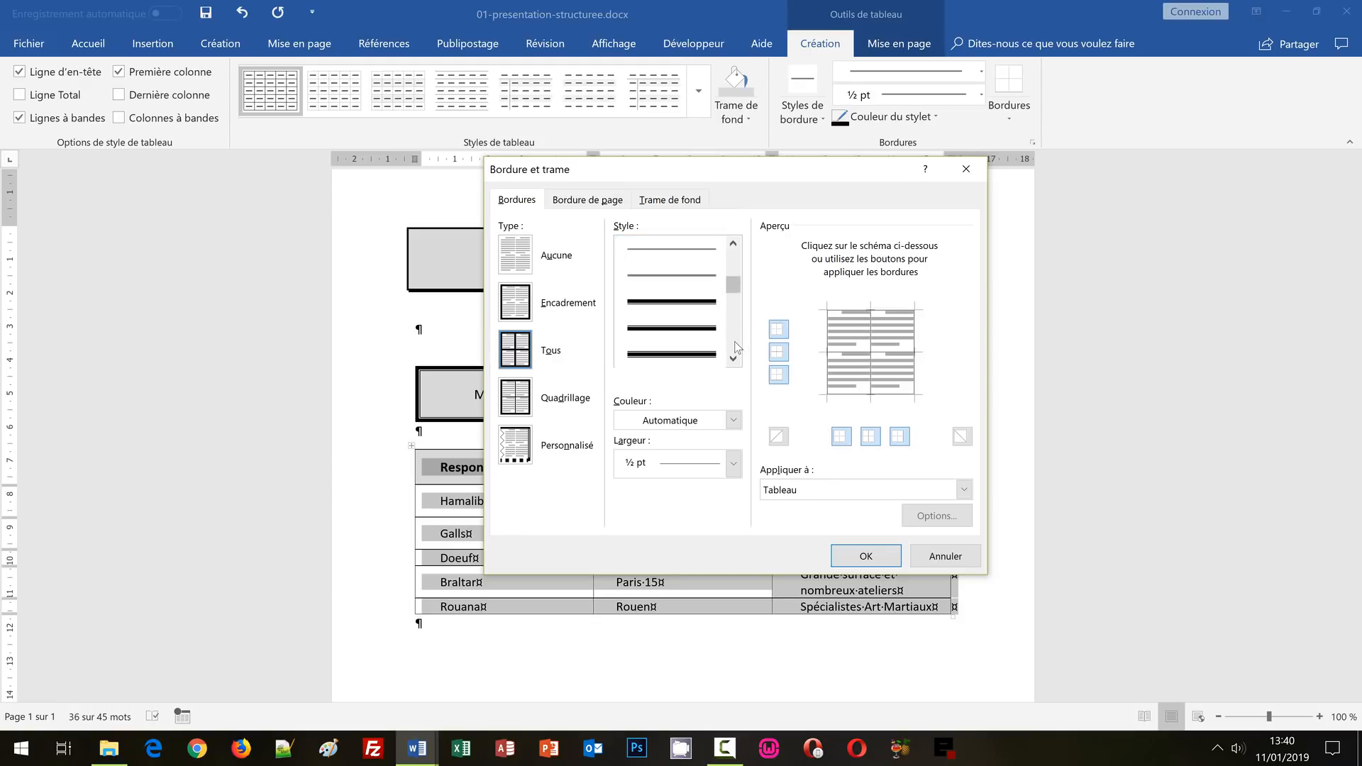
click(672, 303)
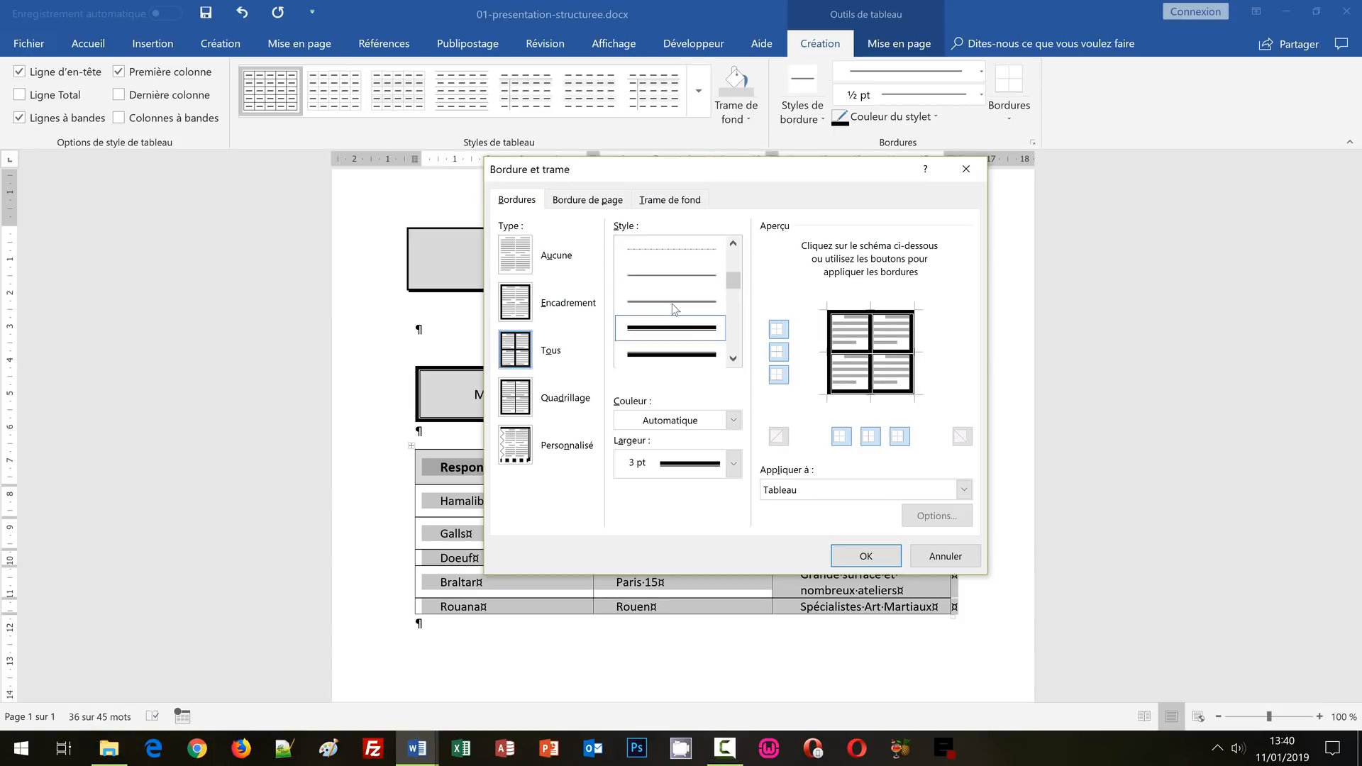
click(873, 437)
click(779, 352)
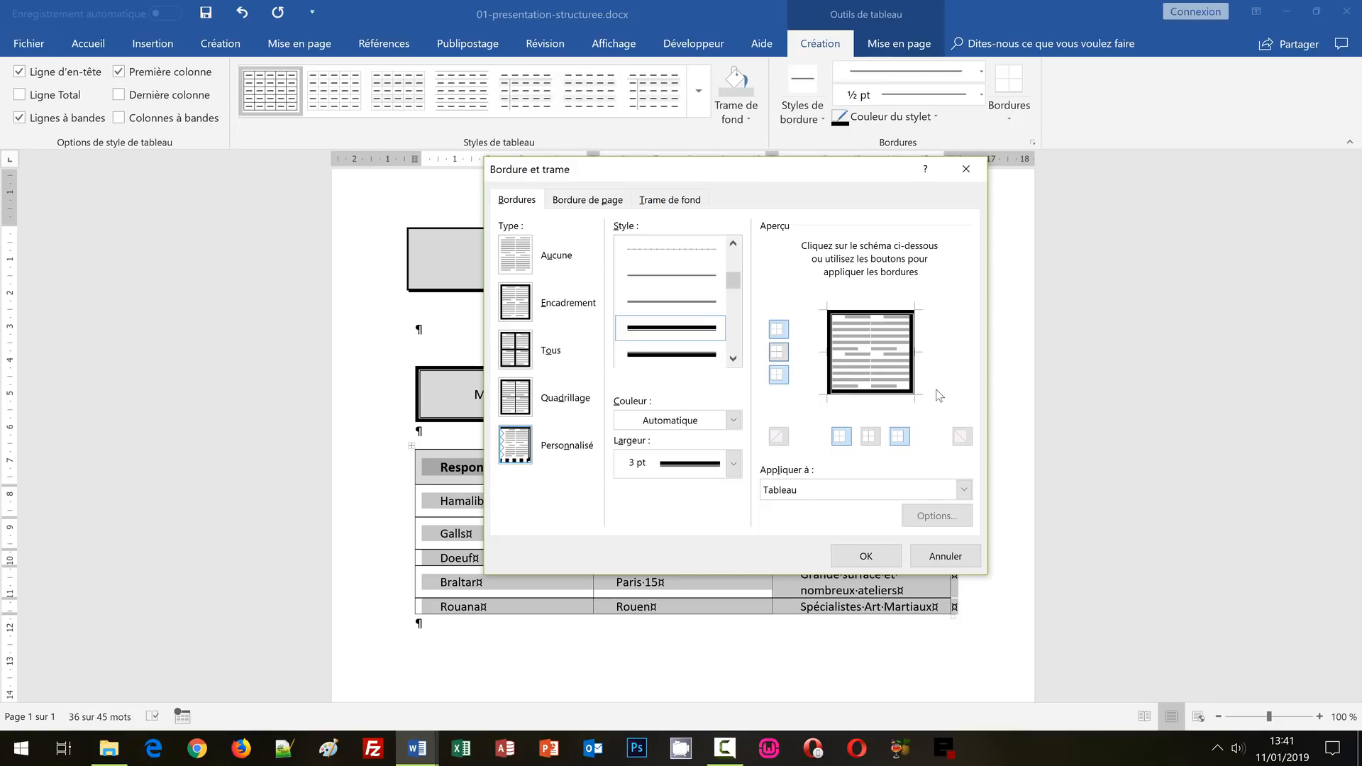
- Add ½ pt single inner horizontal and vertical lines to the second table and apply the border settings
click(682, 277)
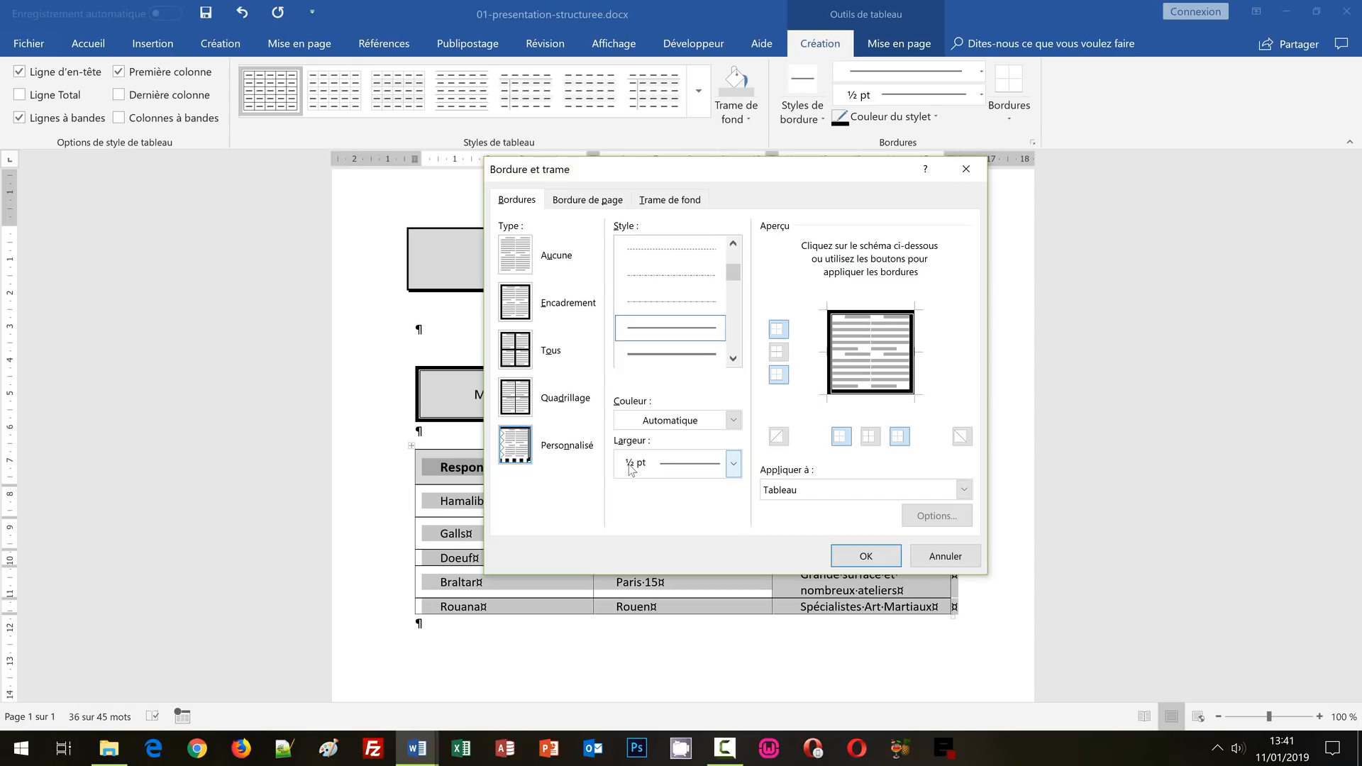
click(870, 437)
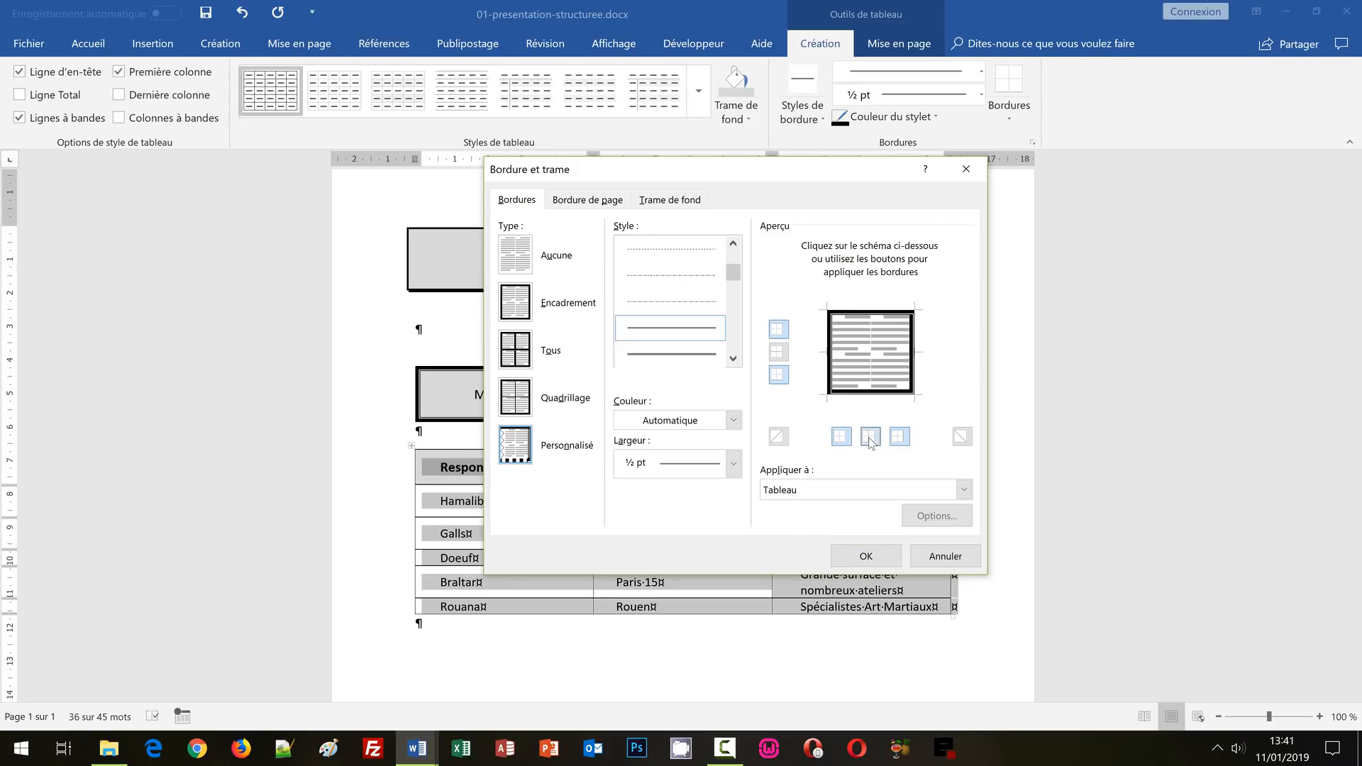
click(779, 352)
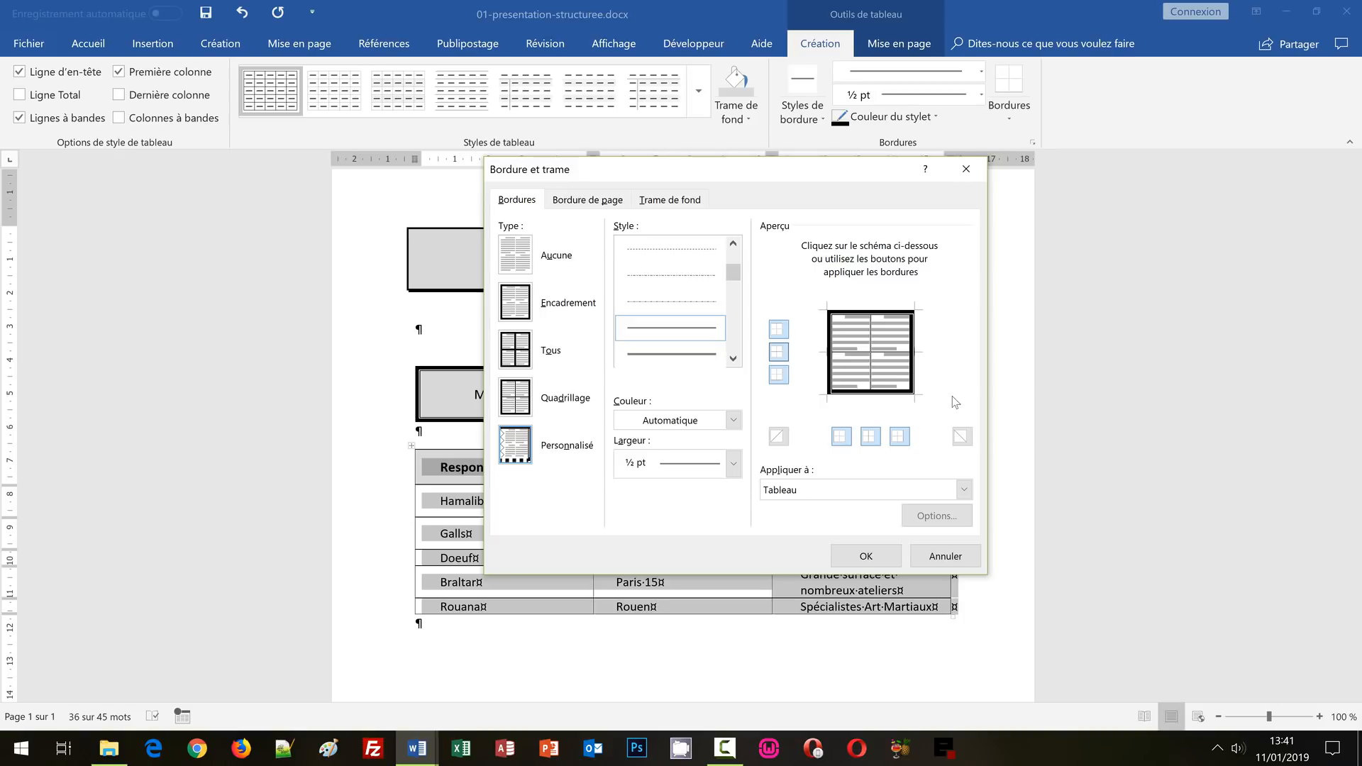
click(862, 557)
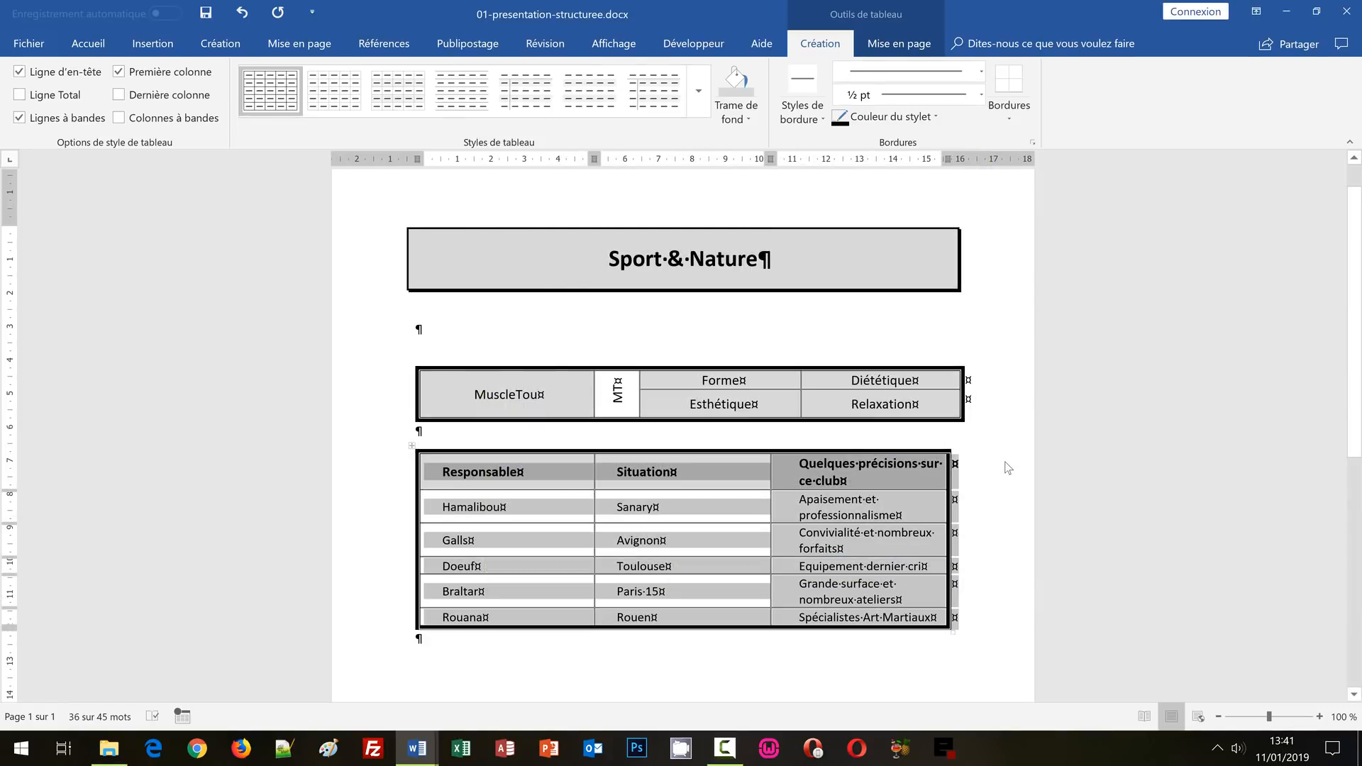
click(997, 501)
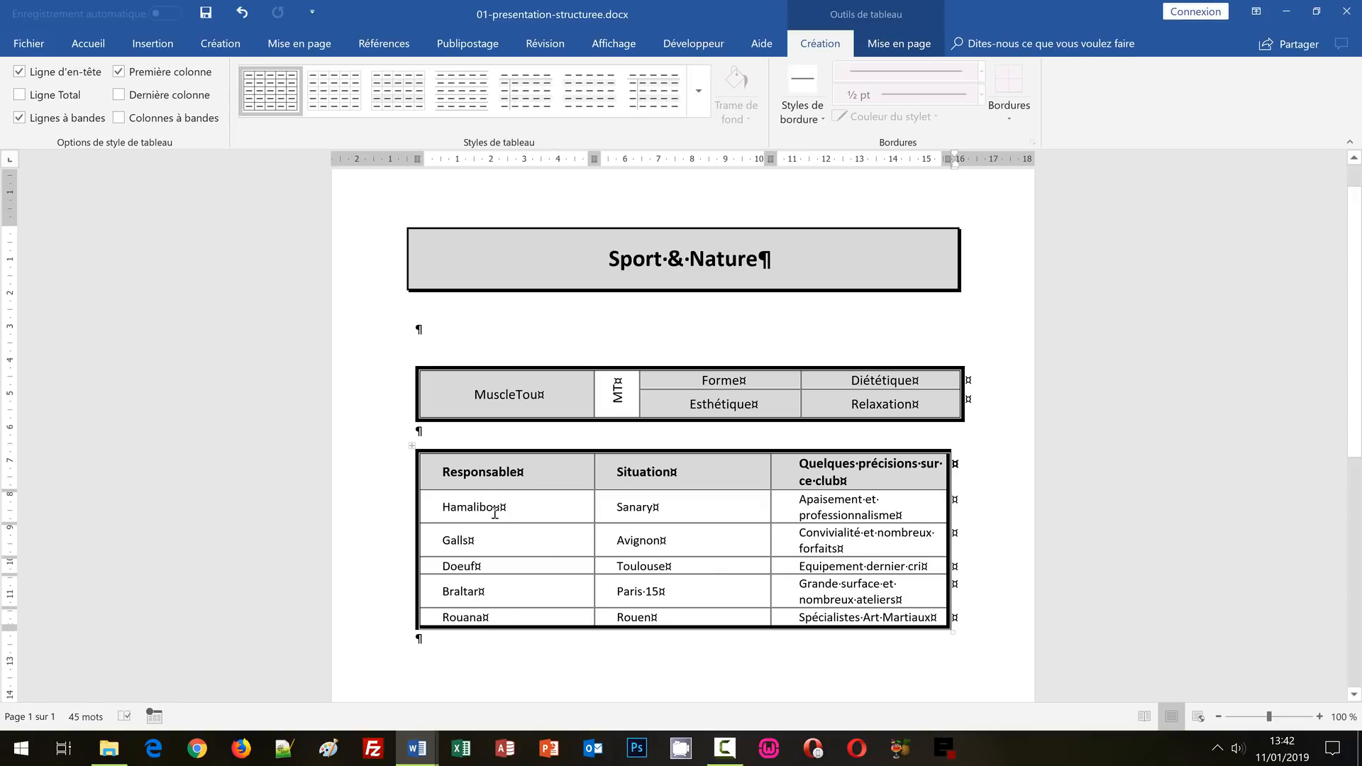
- Set the second table's row height to 1,11 cm and the Responsable column's width to 3,92 cm
click(474, 454)
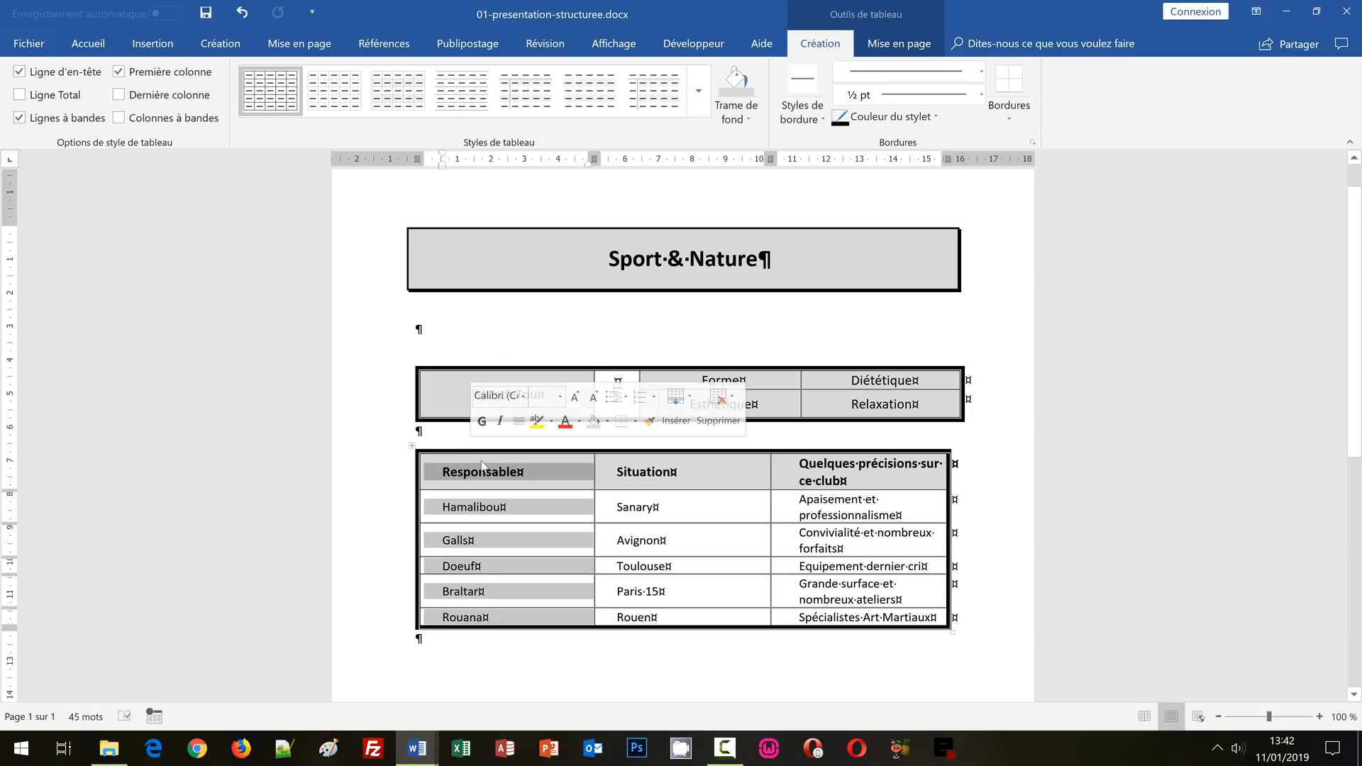
click(900, 43)
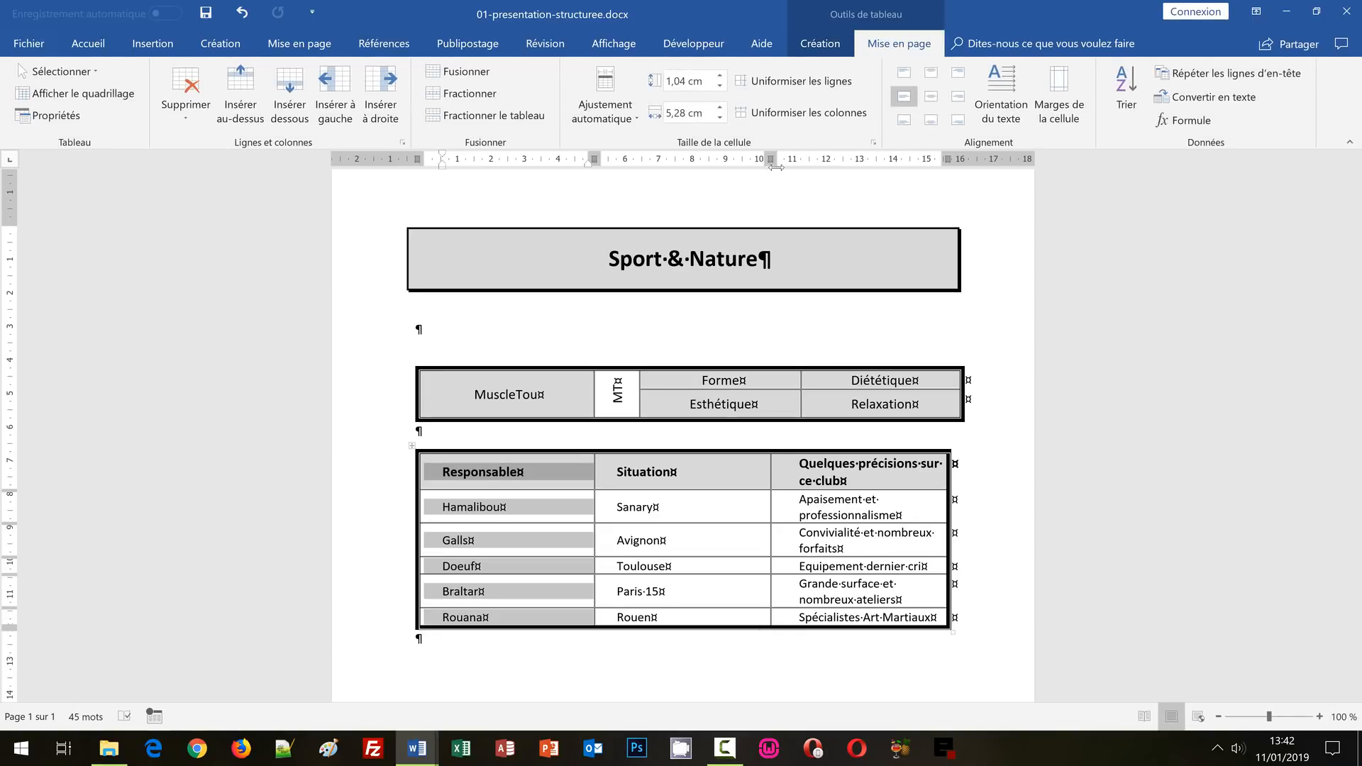
click(693, 80)
text(1,11)
key(Tab)
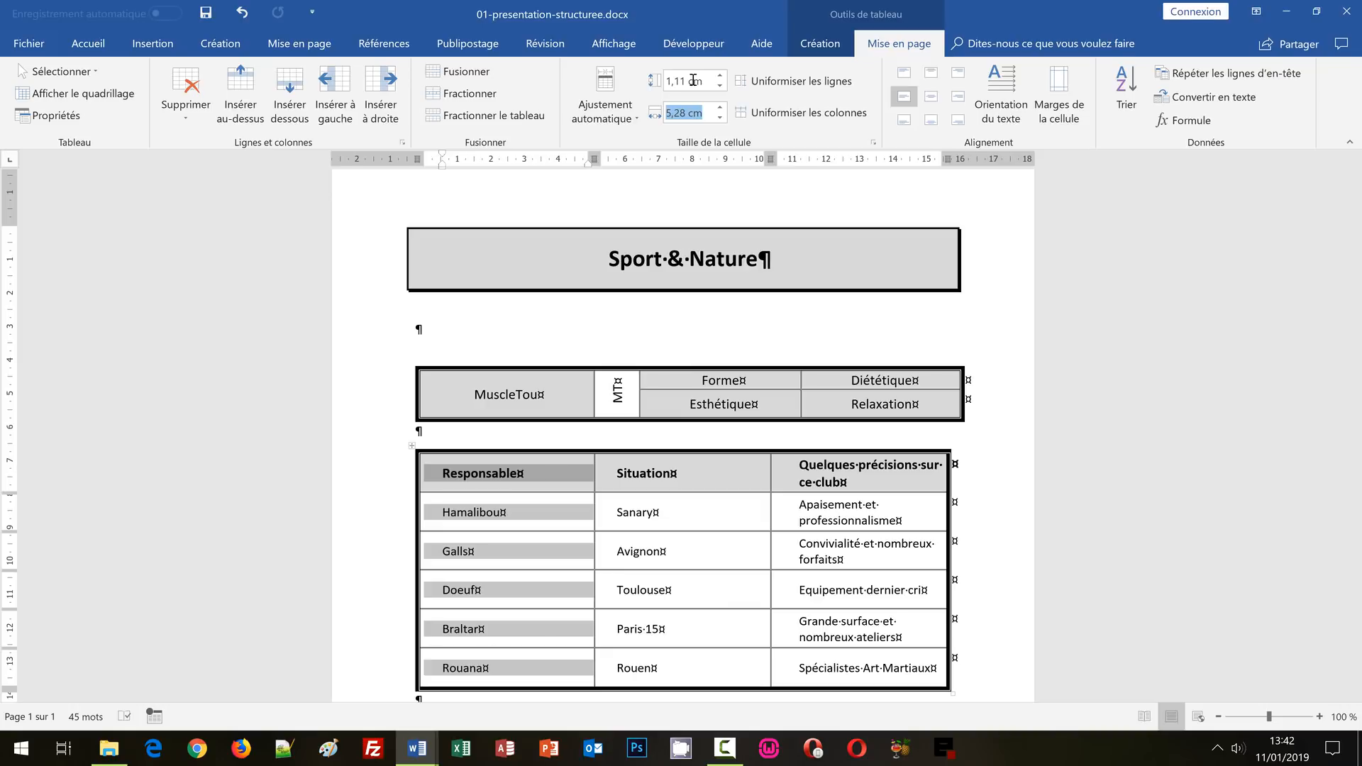
text(3,92)
key(Return)
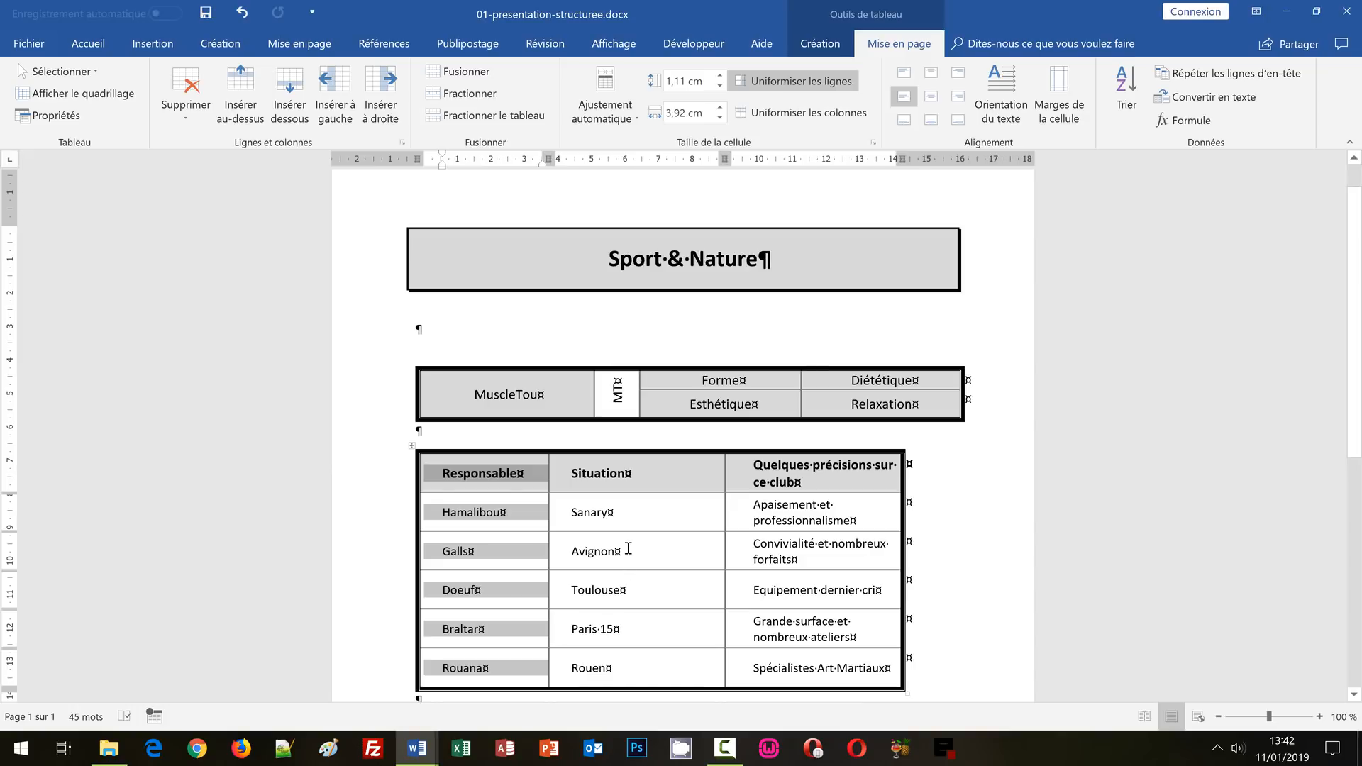
- Set the width of the second table's Situation column to 2,71 cm
click(622, 465)
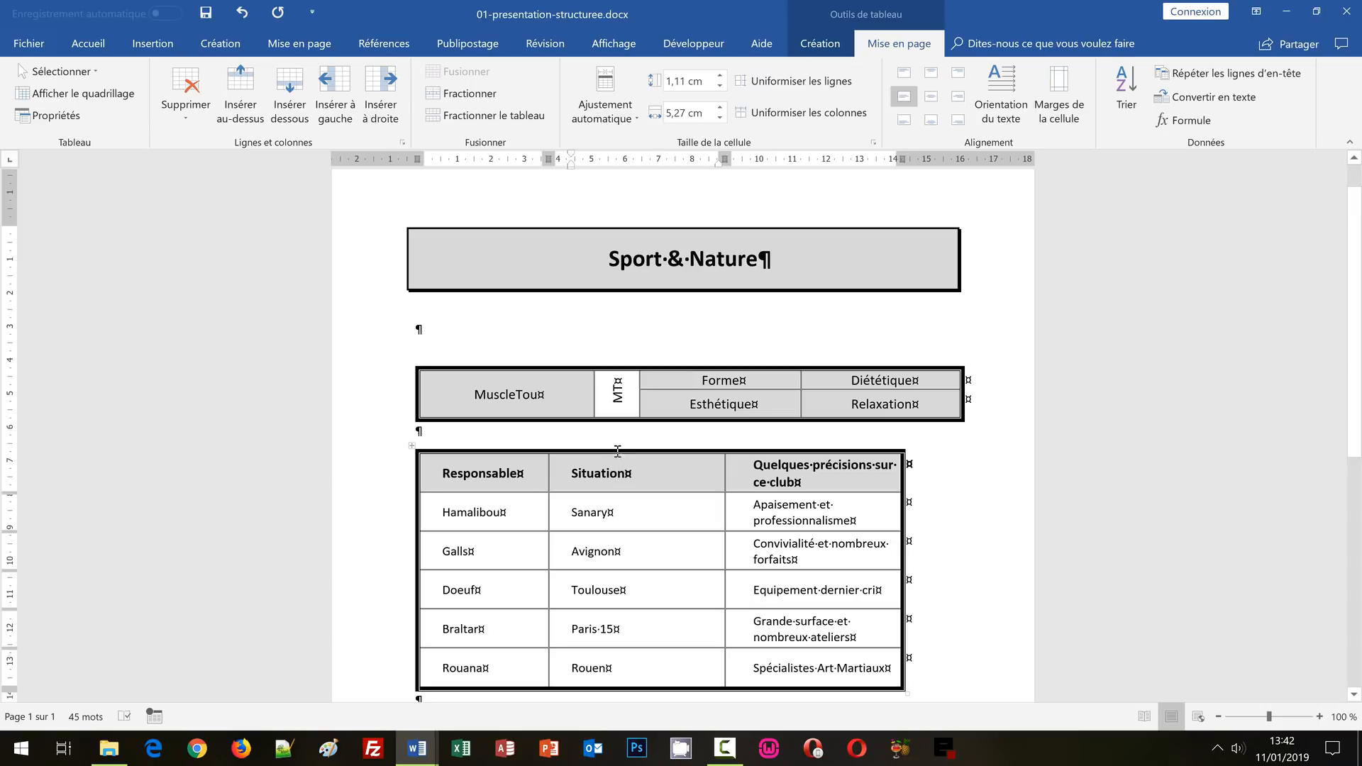
click(617, 446)
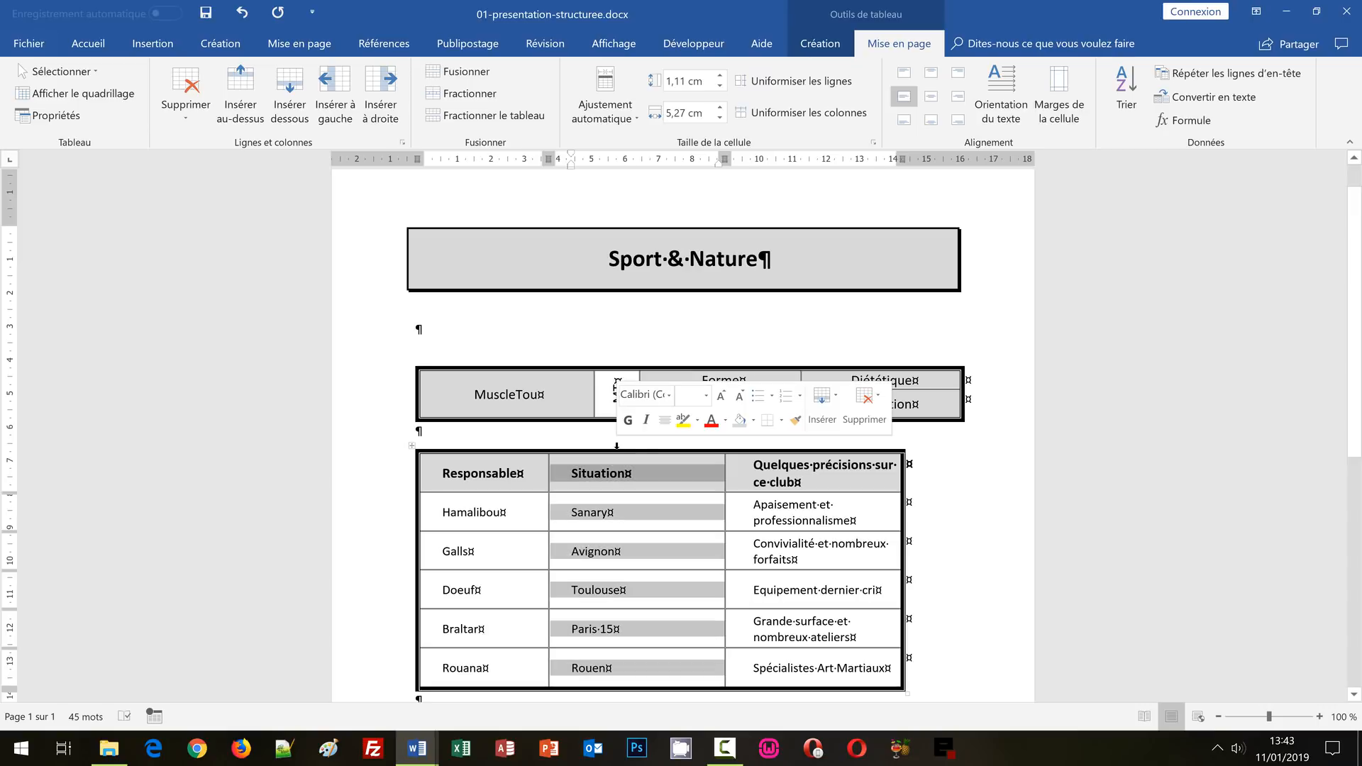
click(703, 116)
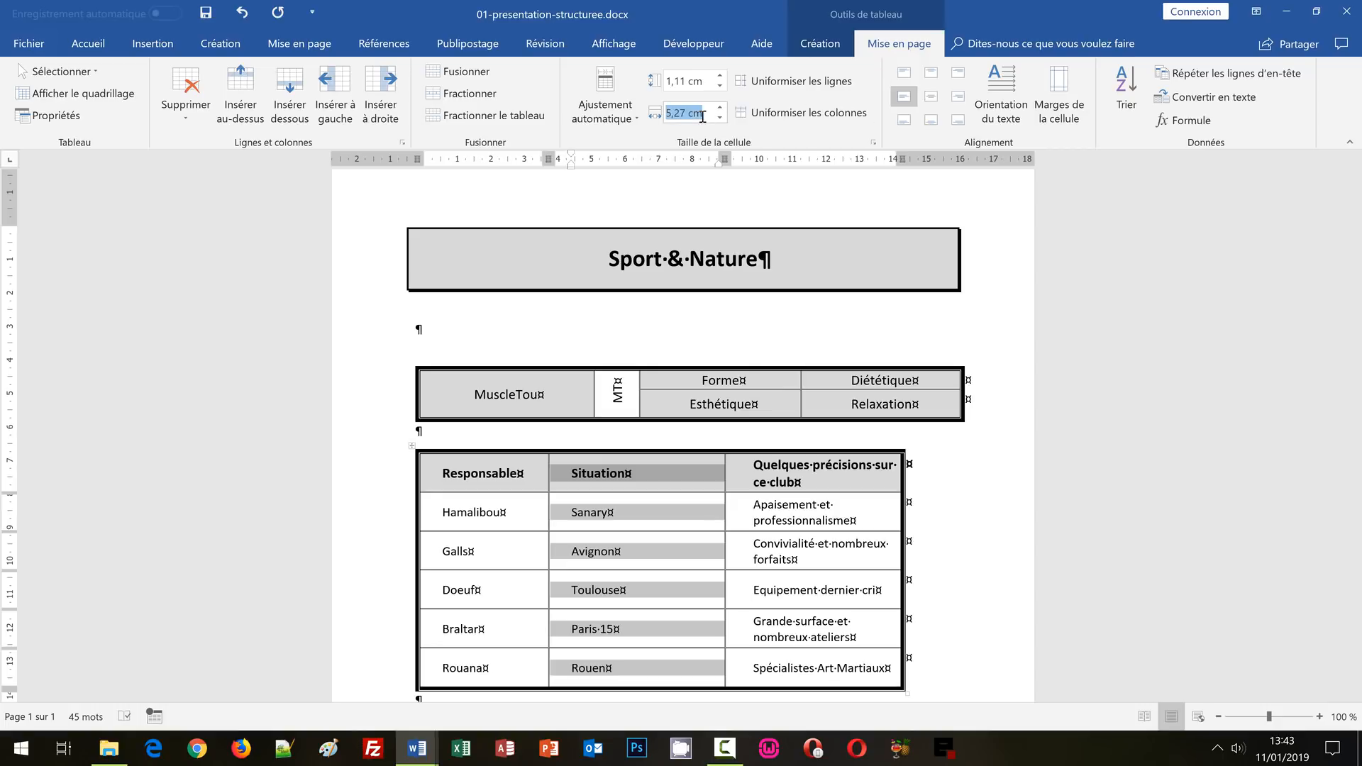
text(2,71)
key(Tab)
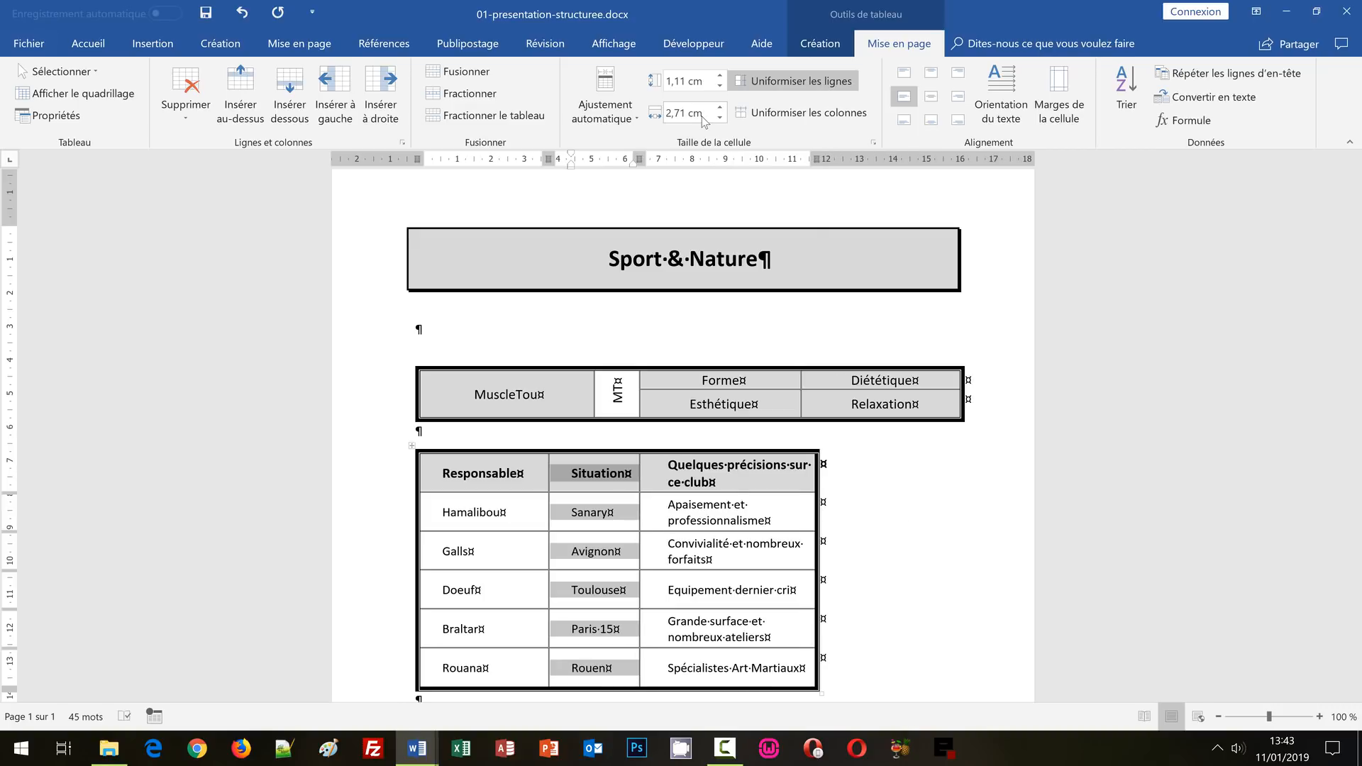
- Set the width of the Quelques précisions sur ce club column to 9,62 cm
click(713, 483)
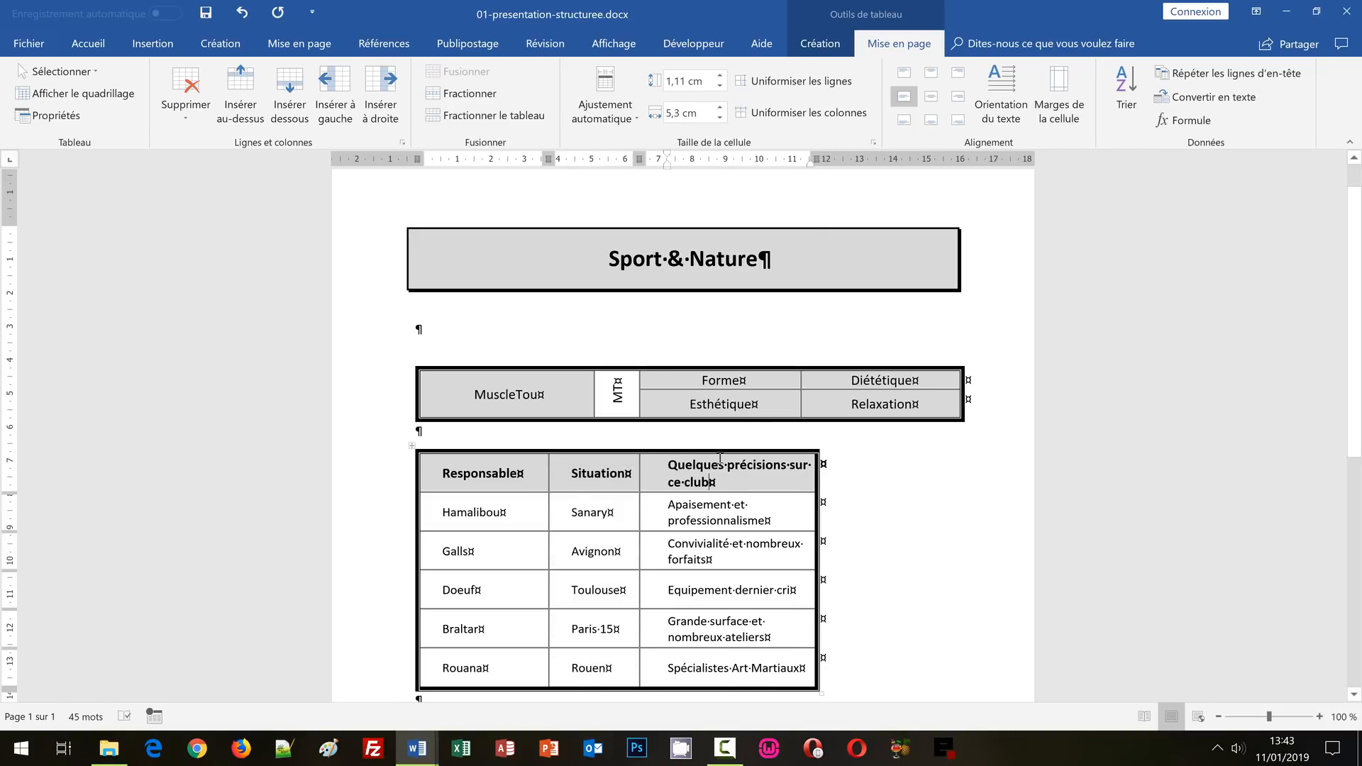
click(721, 447)
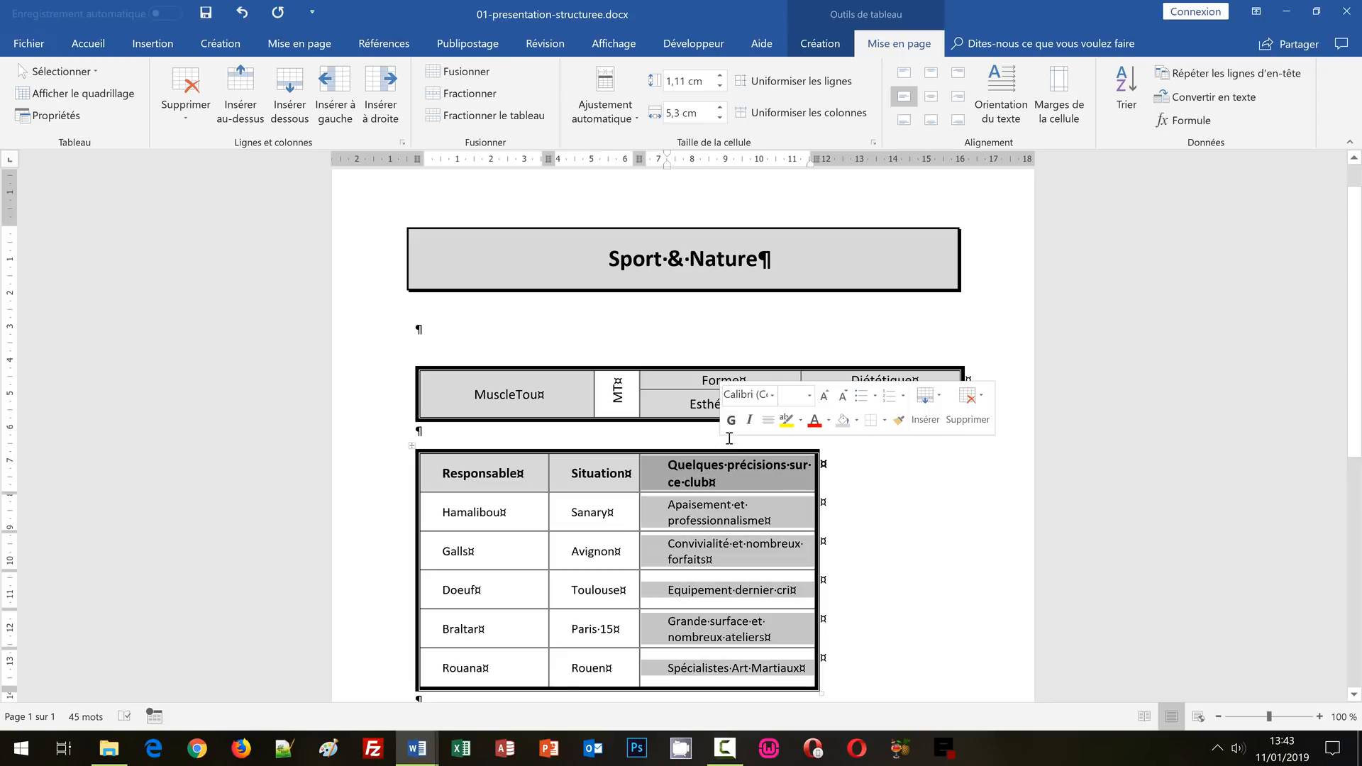
click(696, 113)
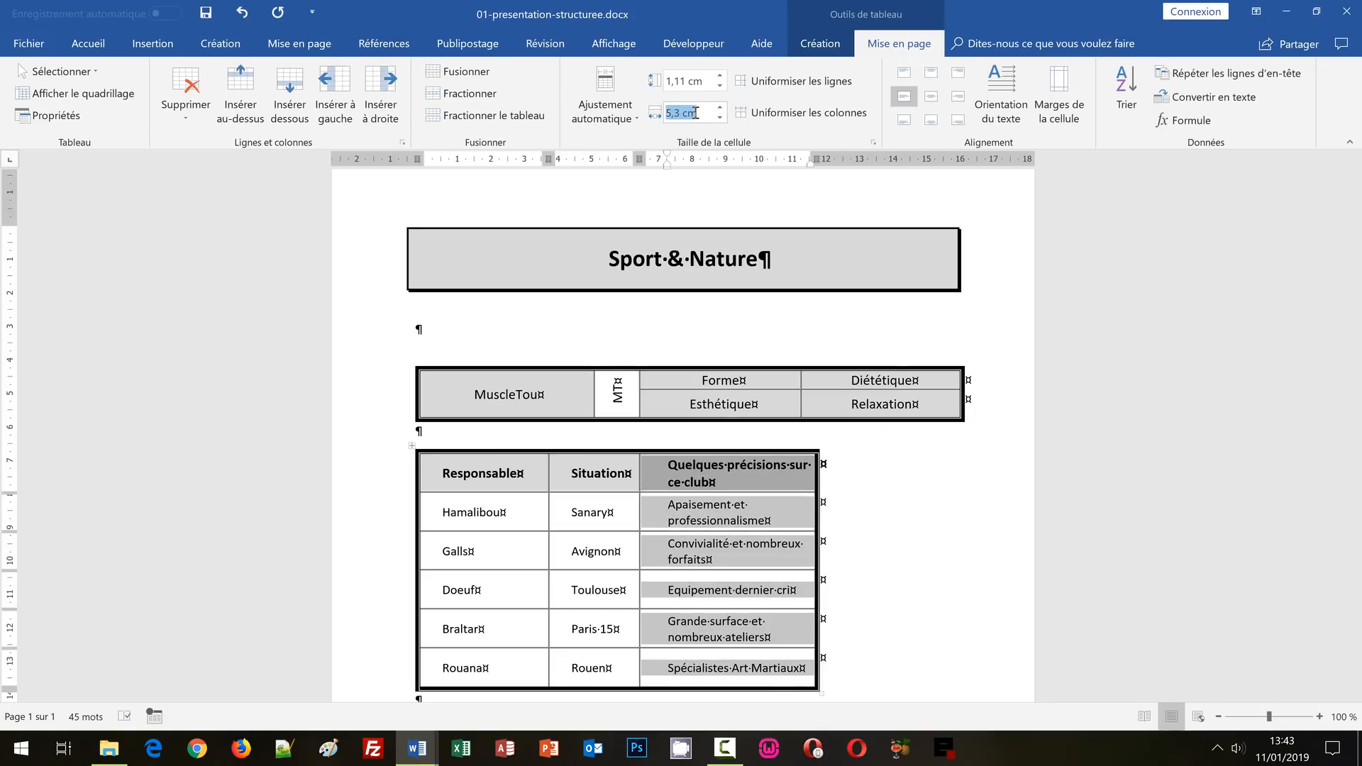
text(9,62)
key(Return)
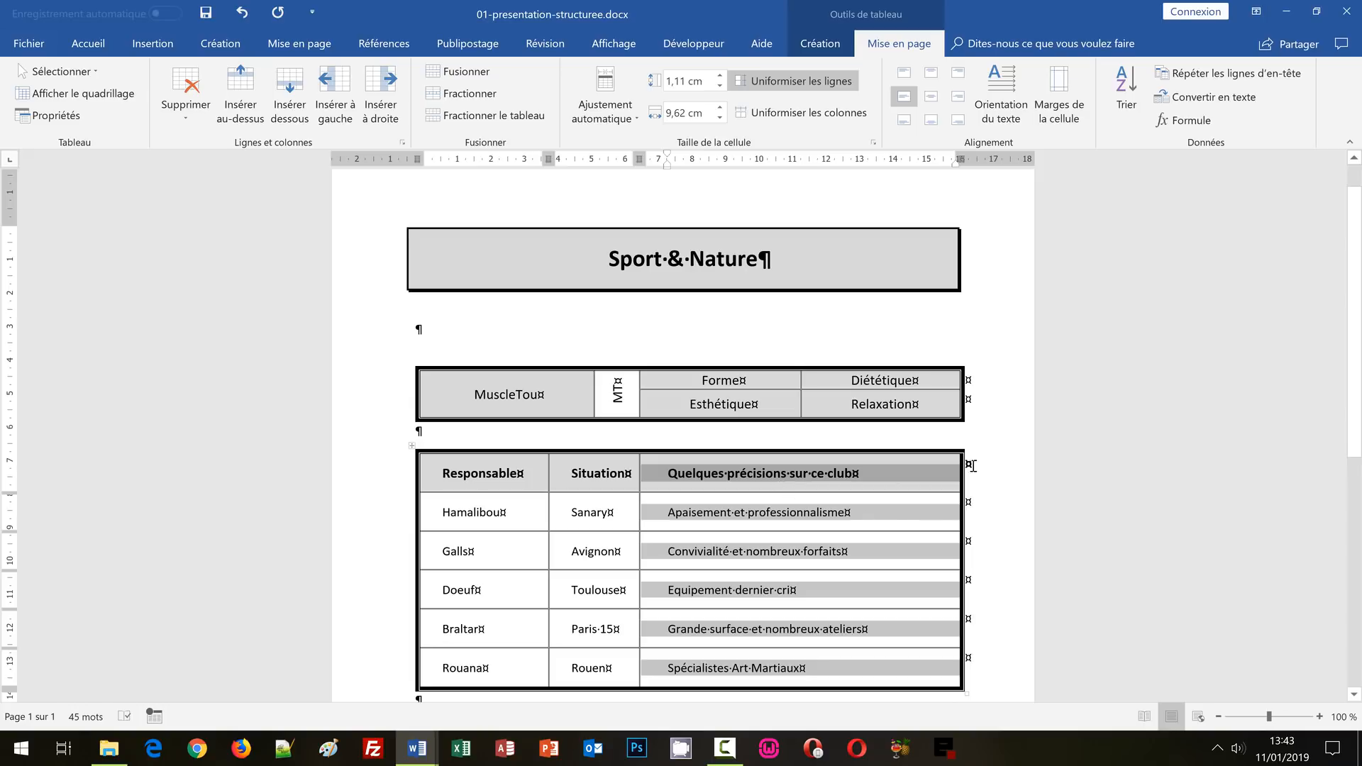
click(999, 479)
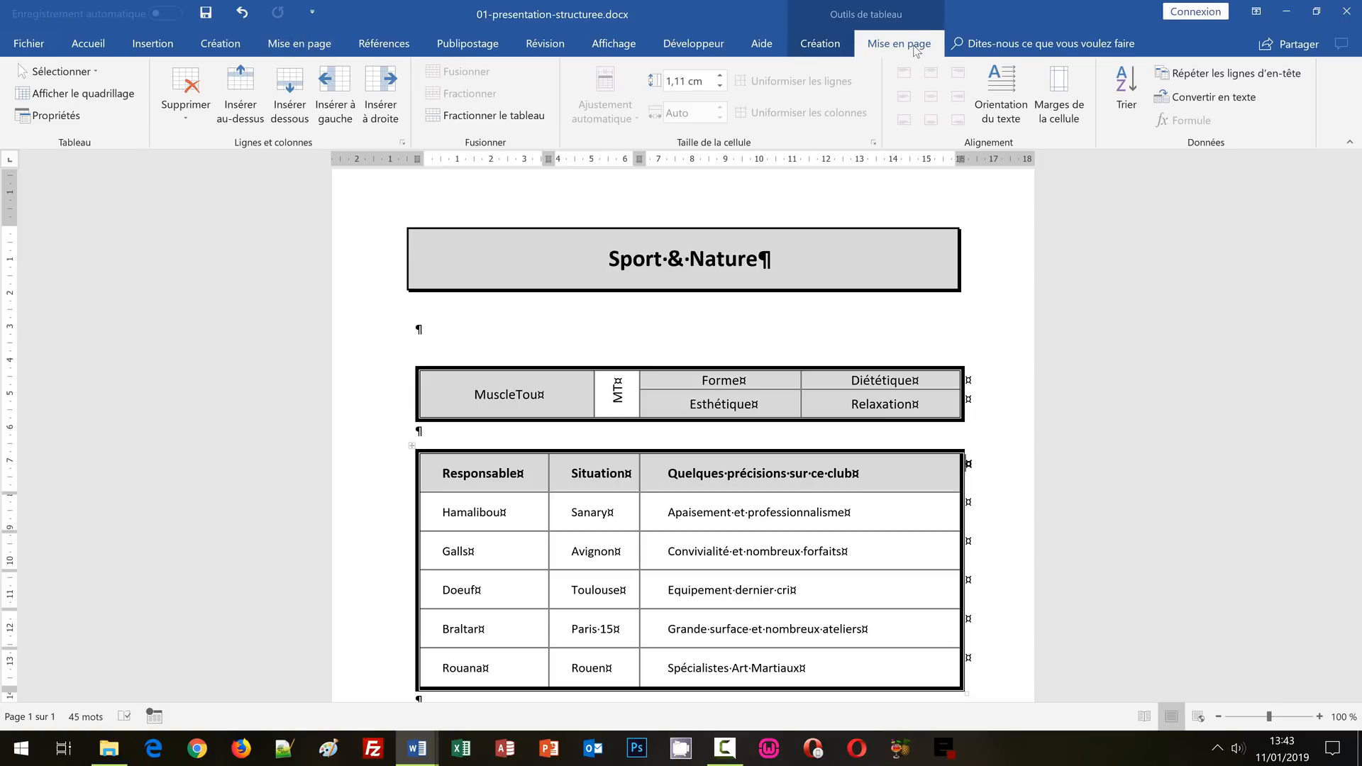
- Set the page's vertical alignment to Centré for the whole document
click(299, 48)
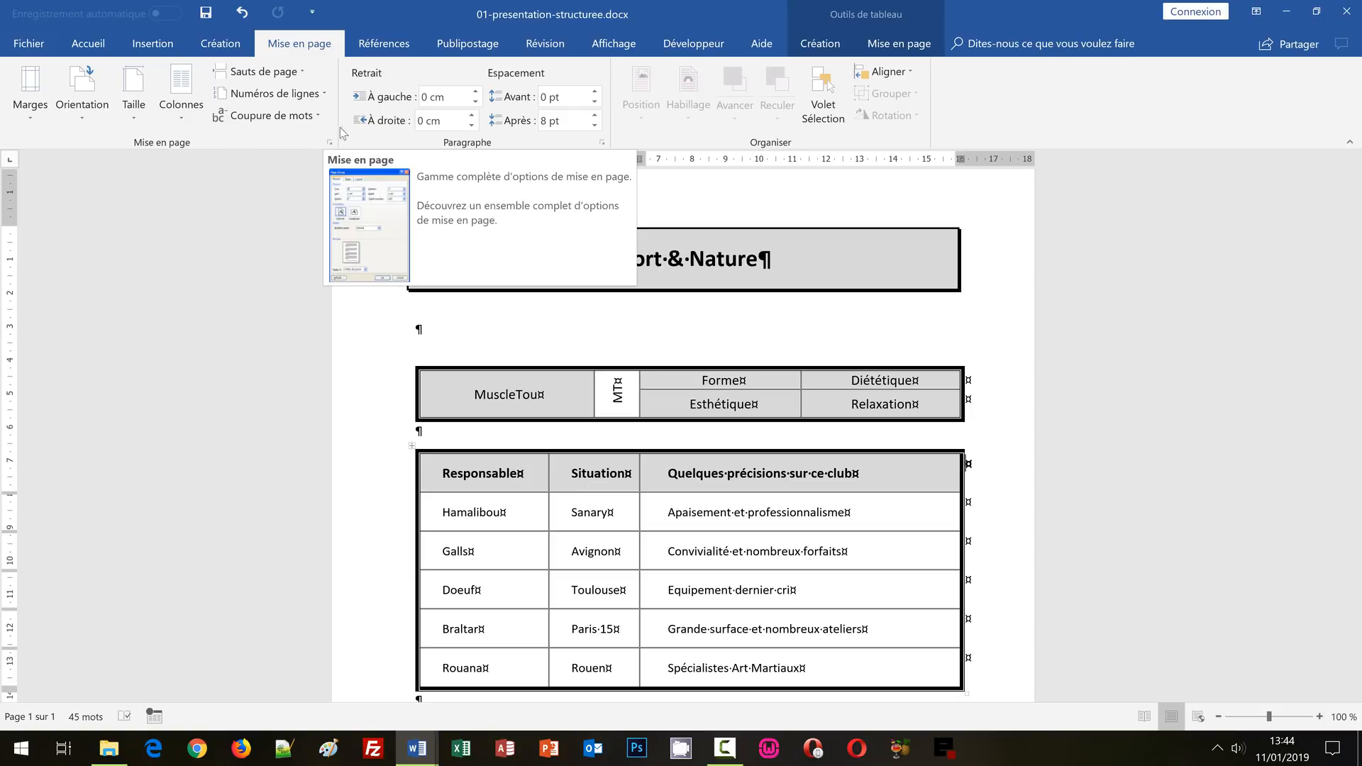
click(326, 144)
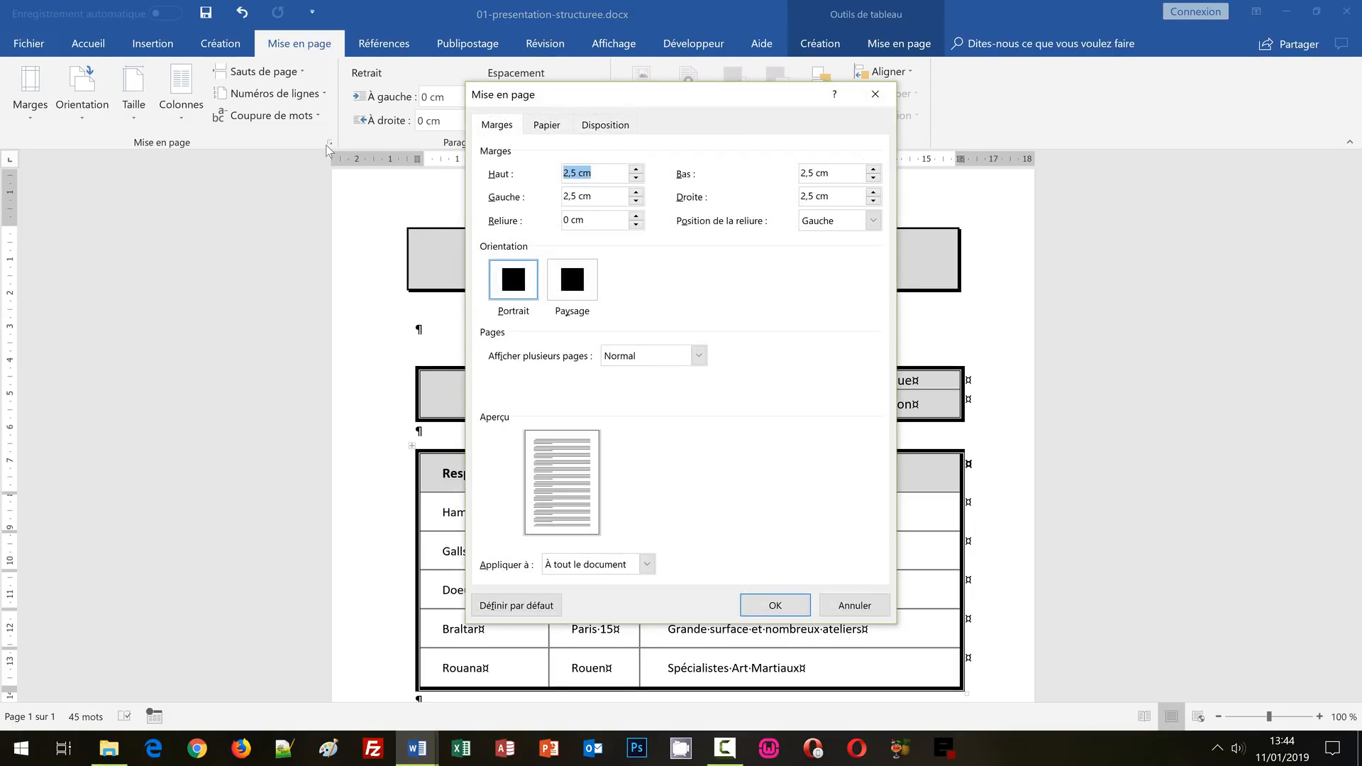
click(611, 126)
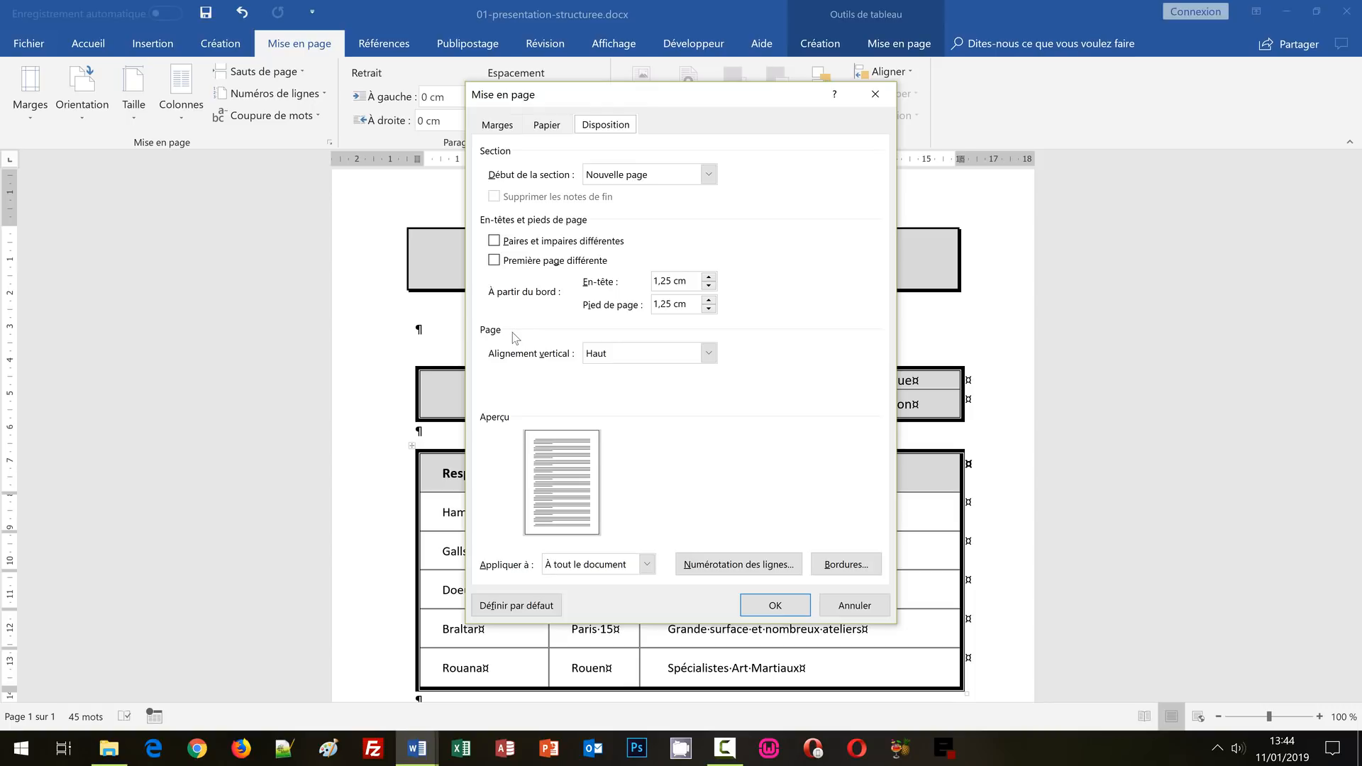
click(588, 356)
click(640, 383)
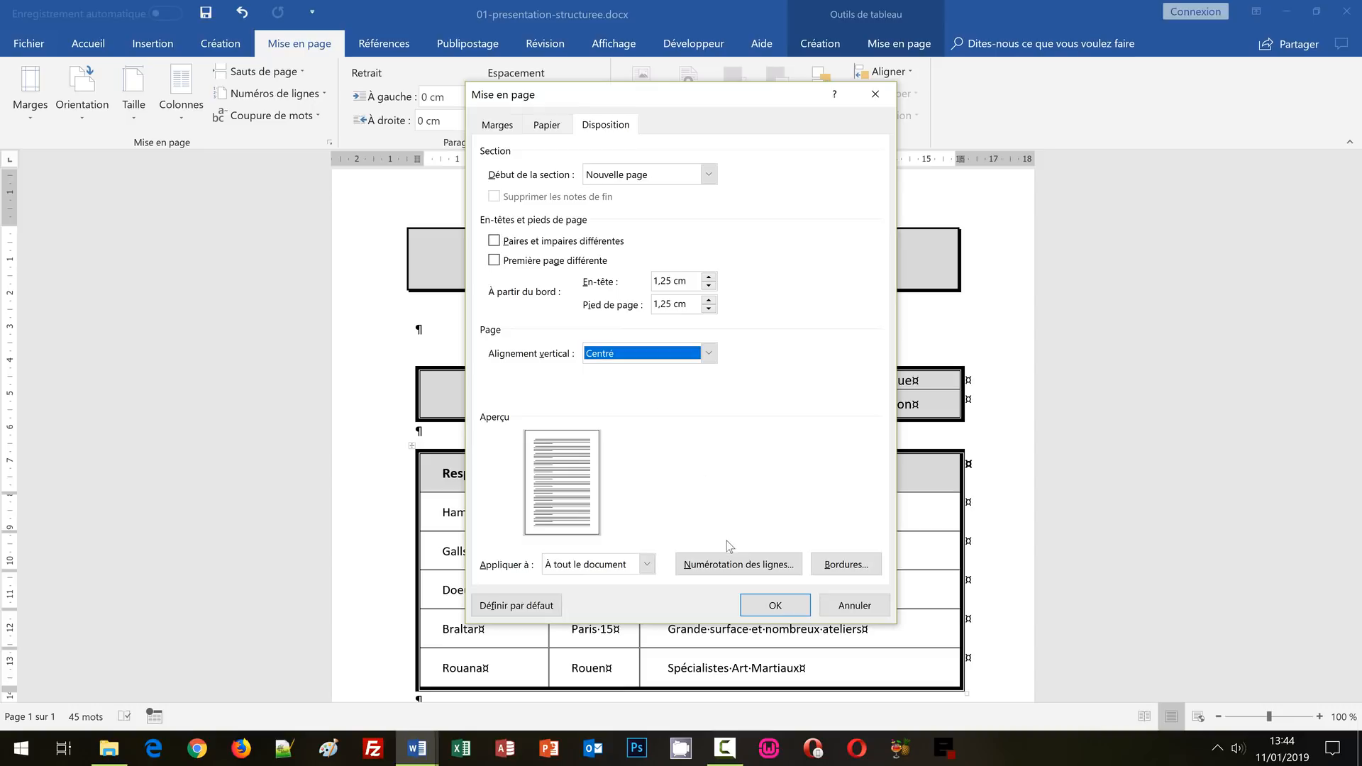
click(762, 610)
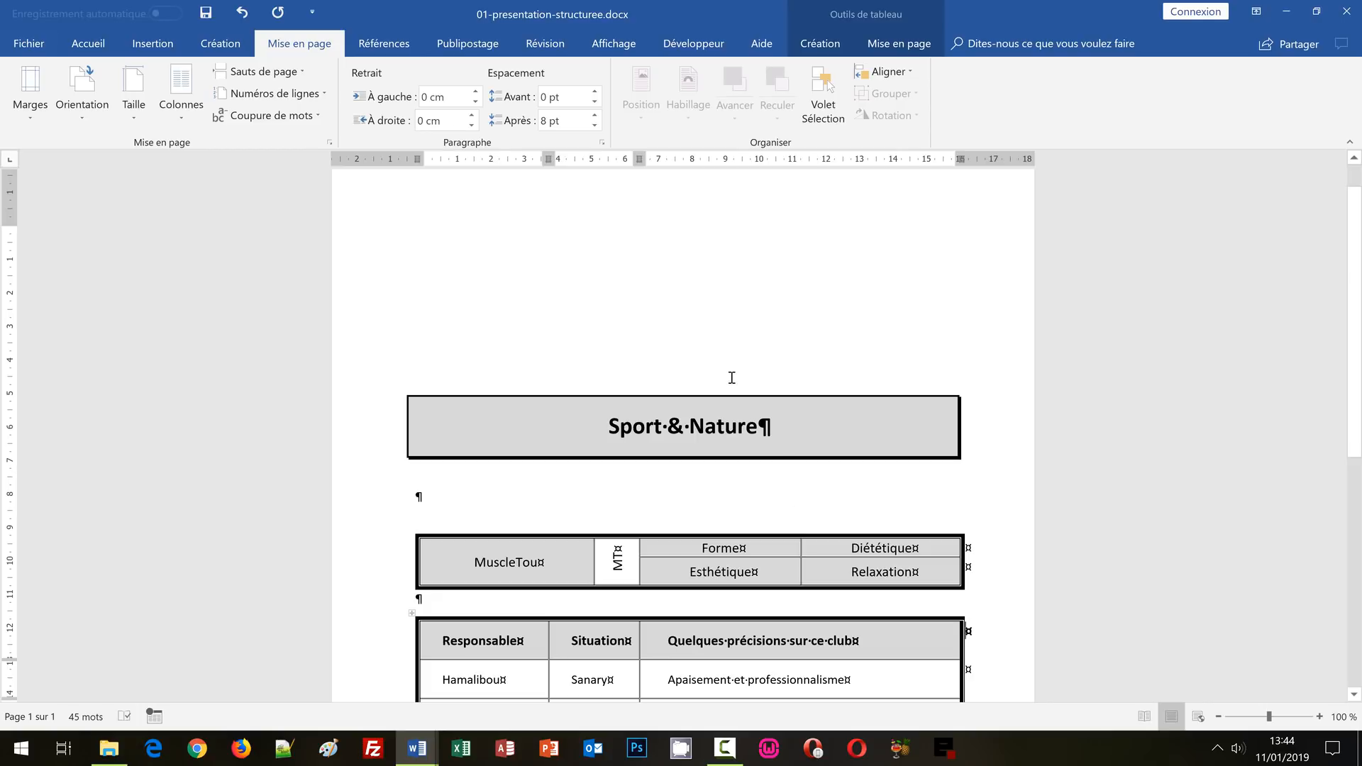
- Check the page layout in the print preview, then return to the document
key(ctrl+p)
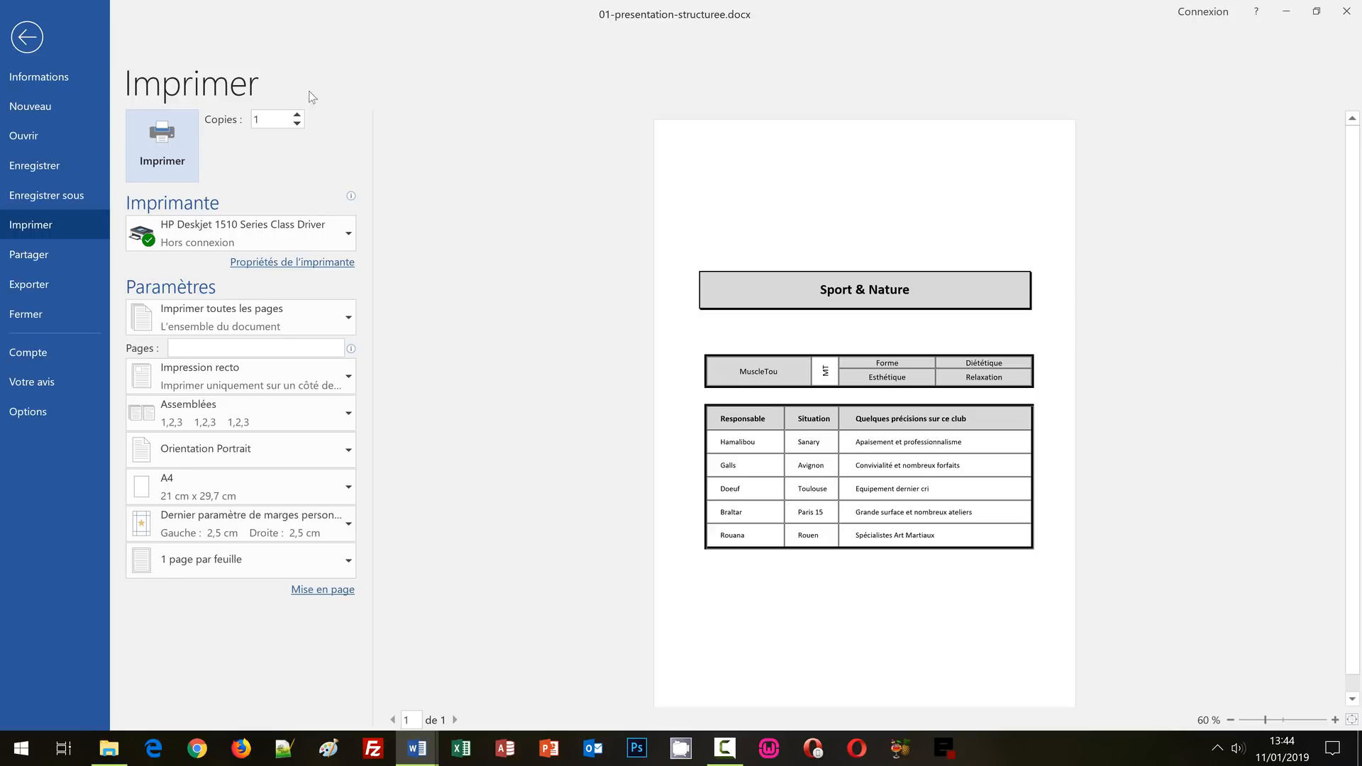
click(27, 37)
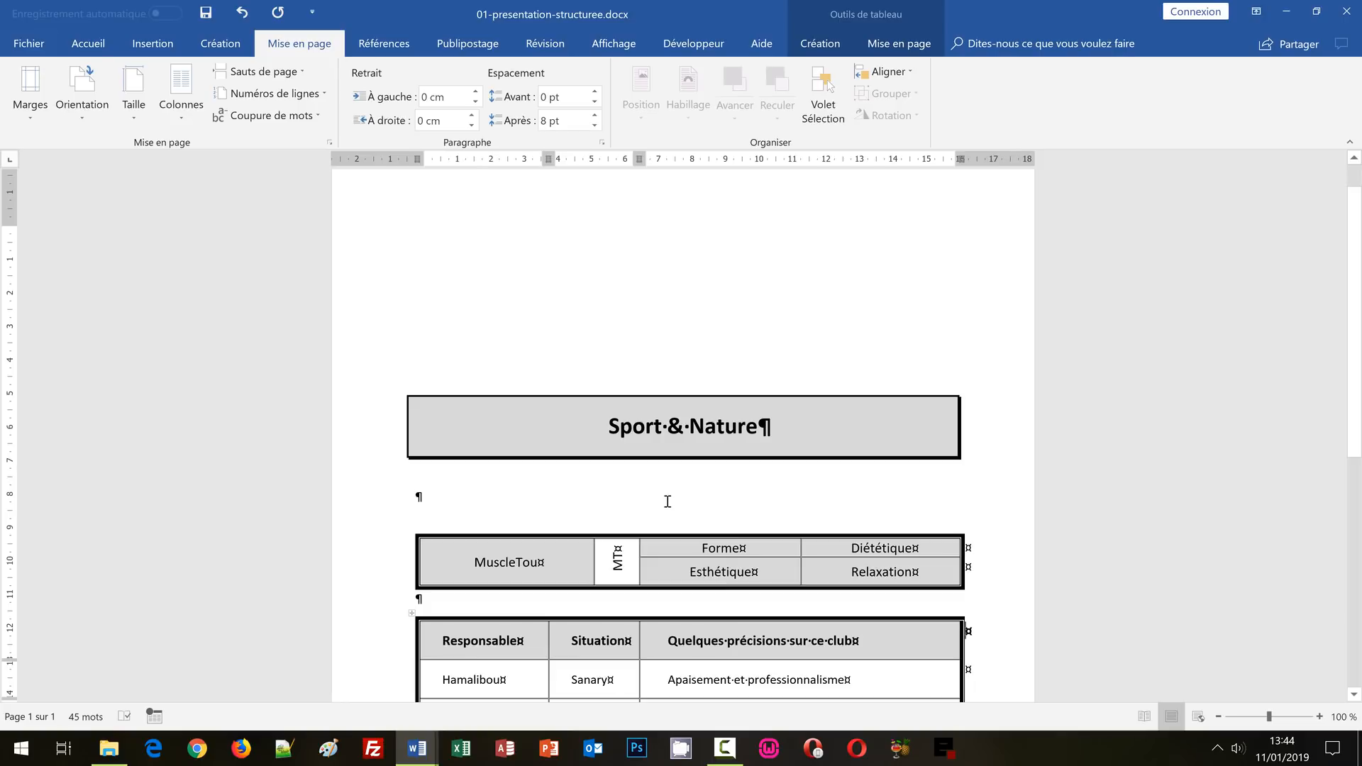
click(668, 502)
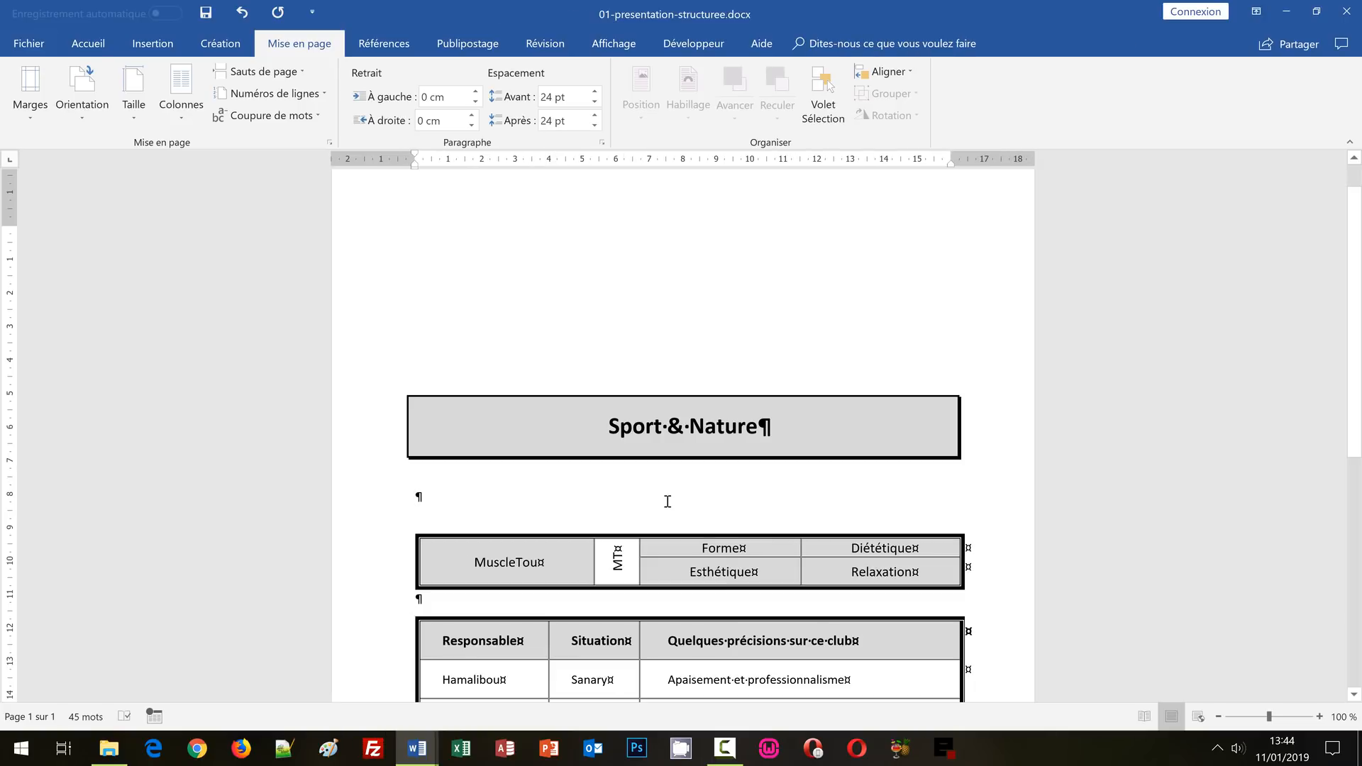